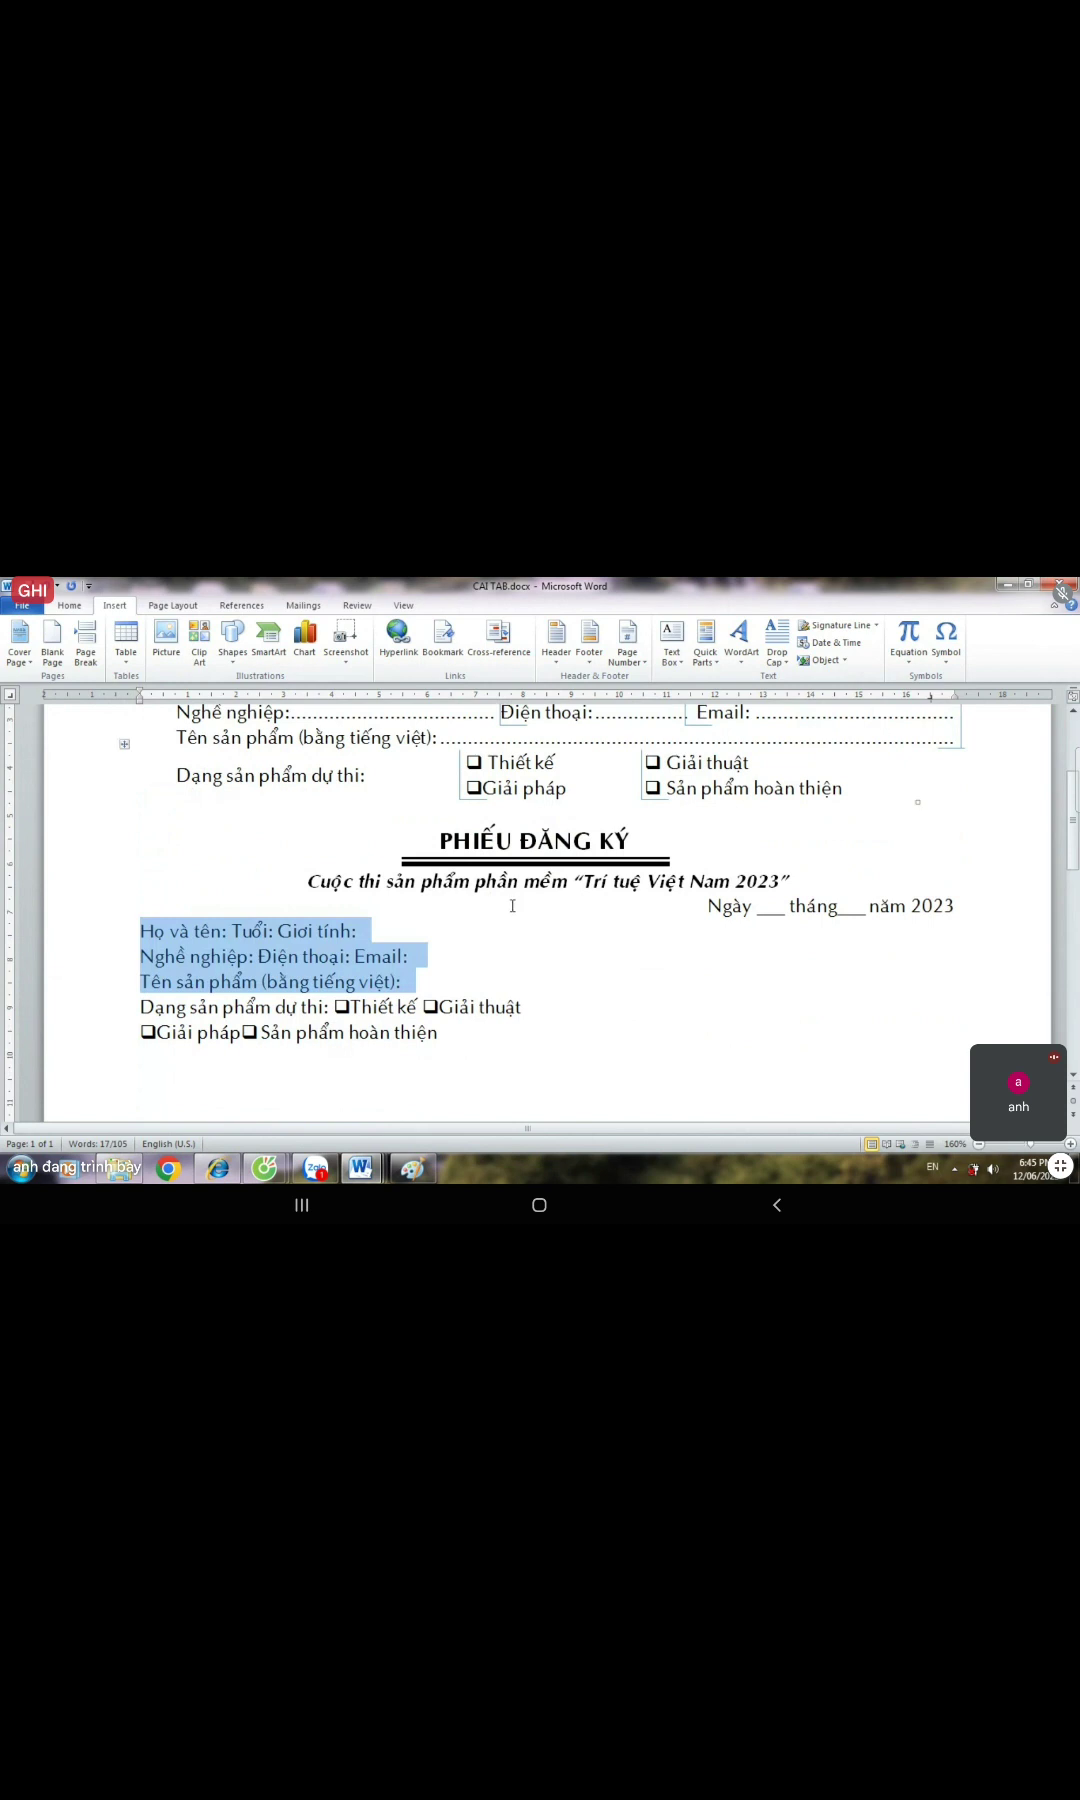
- Give the 16.5 cm right tab stop of the three selected form lines the underline leader (style 4)
{"action": "double_click", "coordinate": [930, 698]}
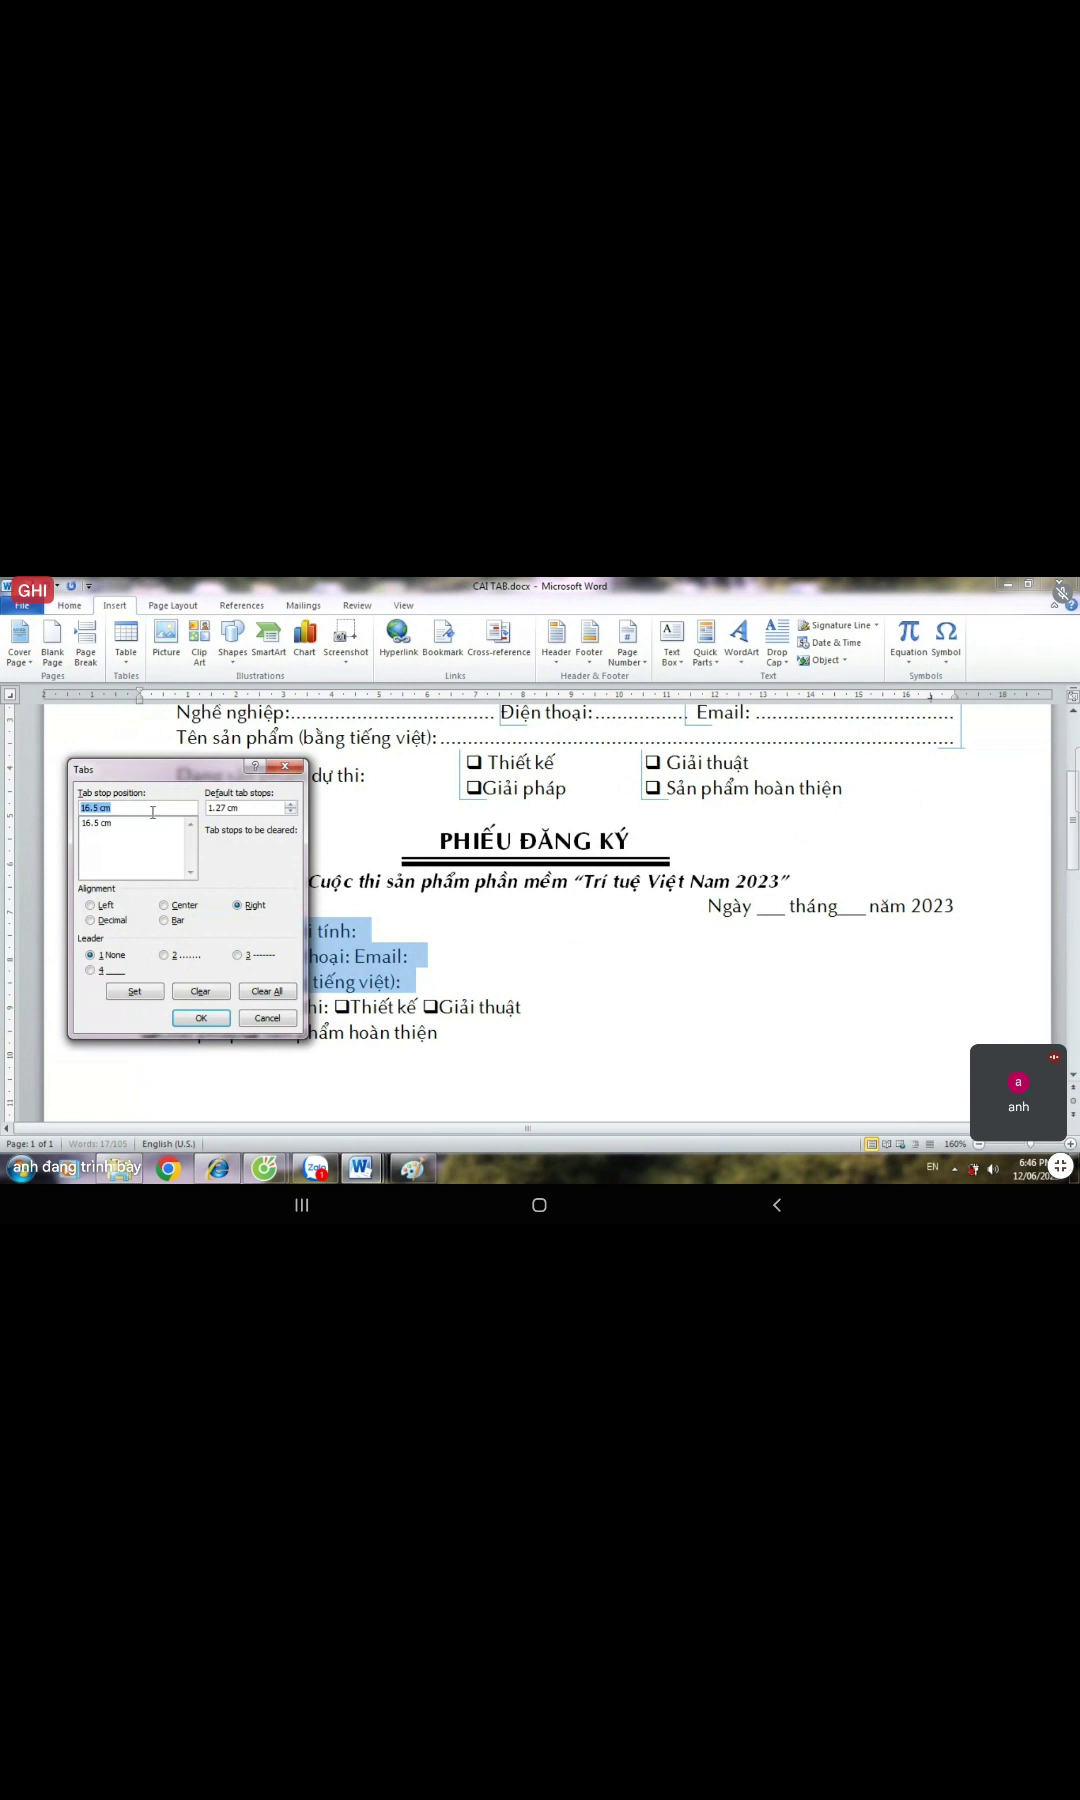
{"action": "left_click", "coordinate": [115, 831]}
{"action": "left_click", "coordinate": [164, 956]}
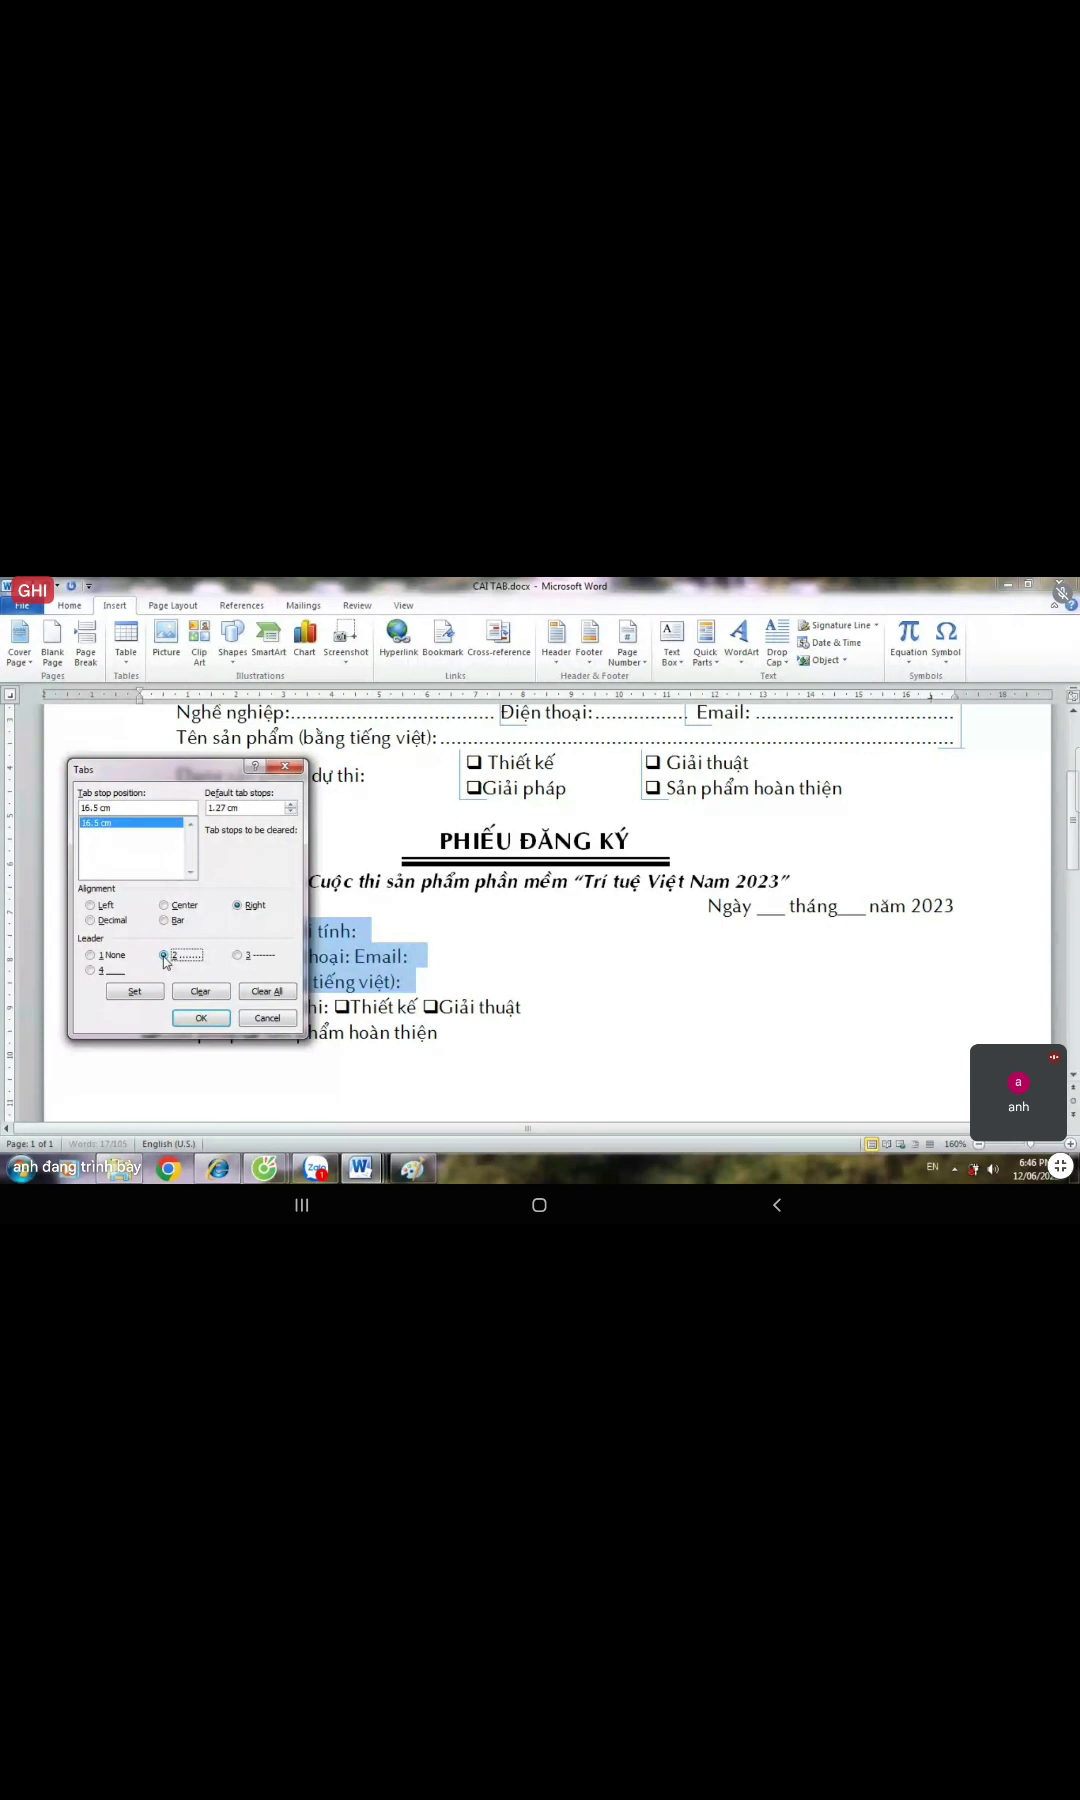
{"action": "left_click", "coordinate": [91, 970]}
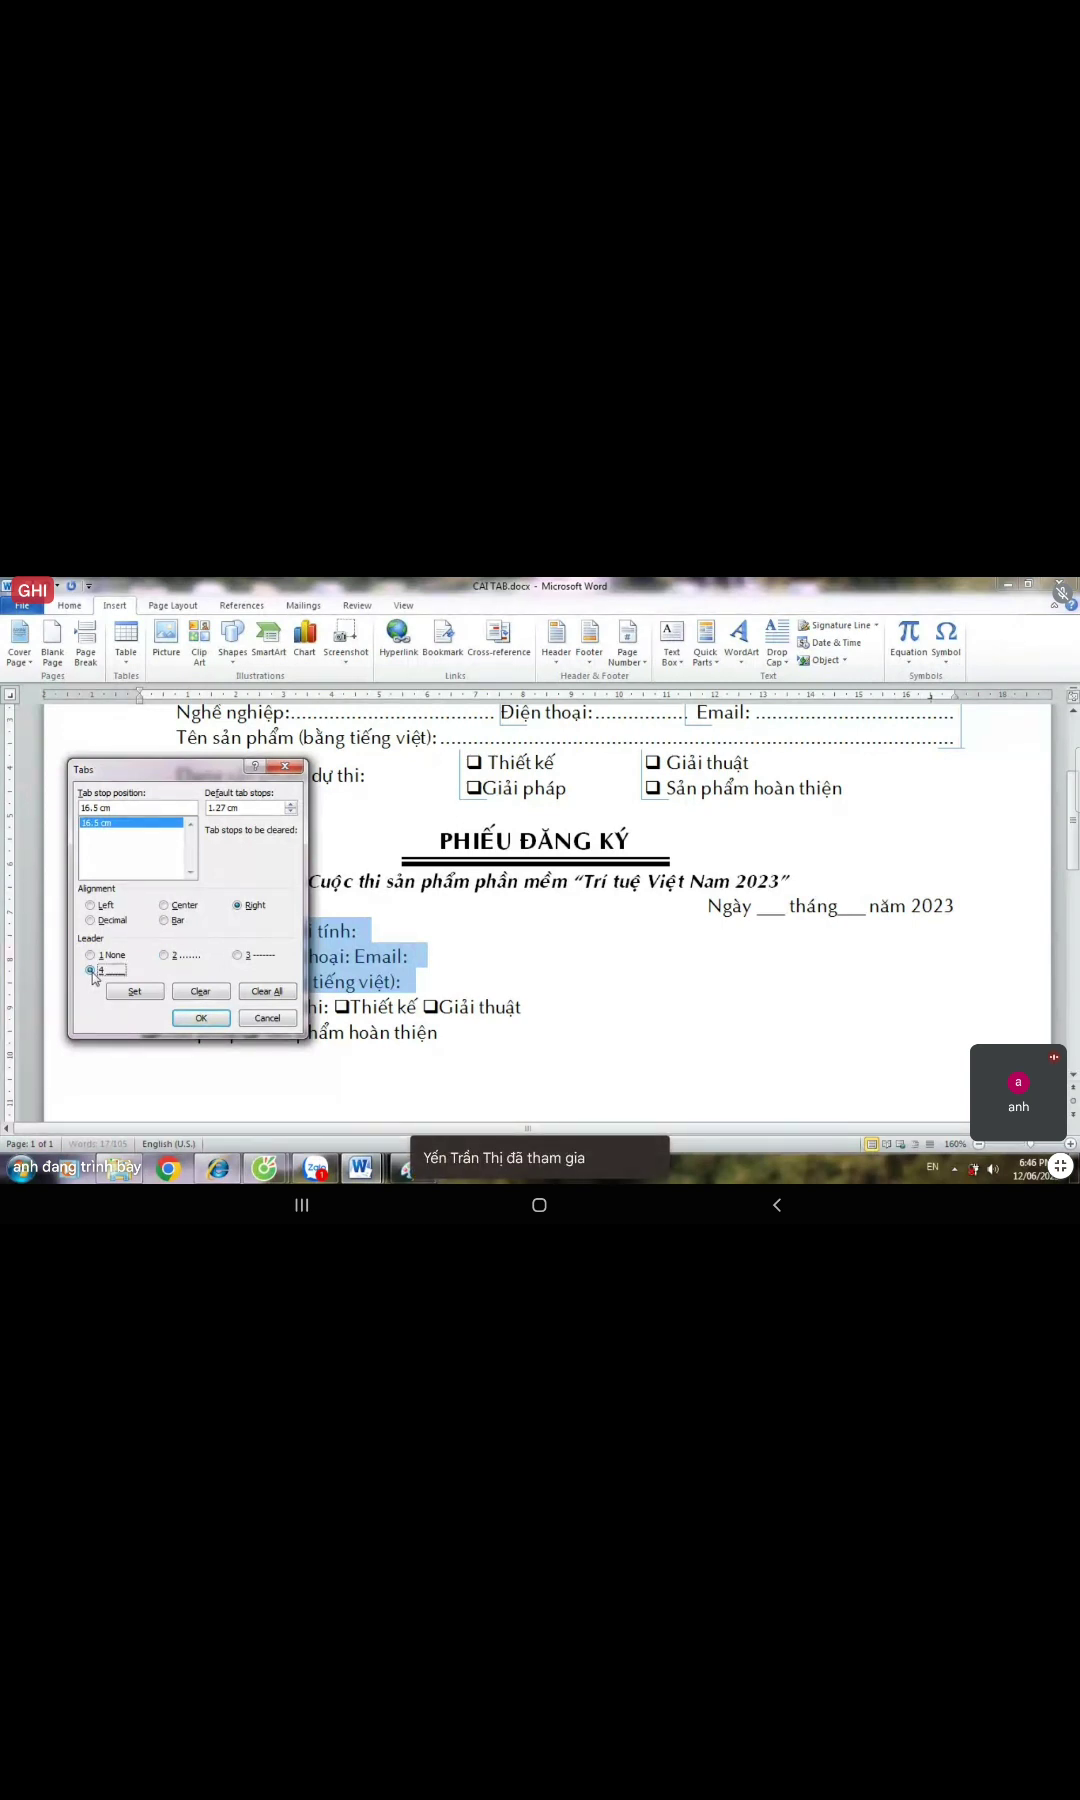
{"action": "left_click", "coordinate": [163, 994]}
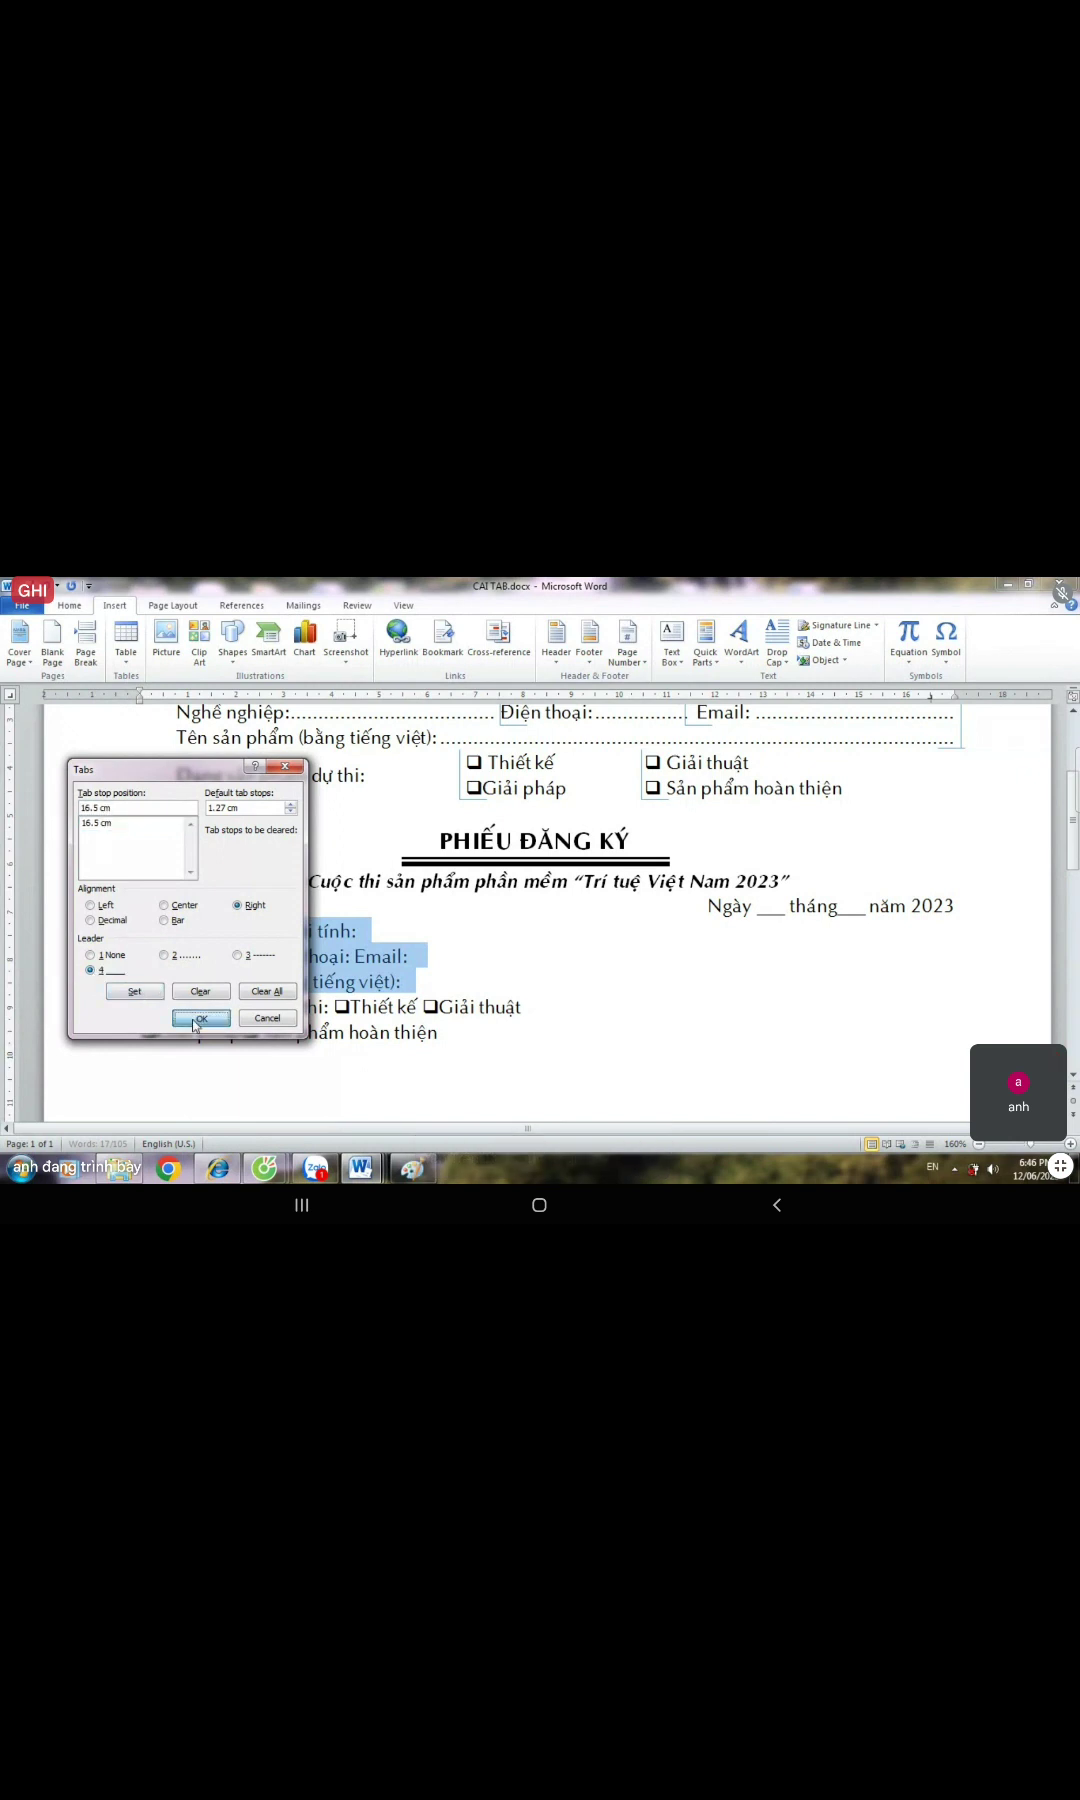
{"action": "left_click", "coordinate": [201, 1017]}
- Add left tab stops at 6.75 cm and 10.75 cm to the "Họ và tên" and "Nghề nghiệp" lines of the lower form
{"action": "scroll", "coordinate": [548, 1008], "scroll_direction": "up", "scroll_amount": 2}
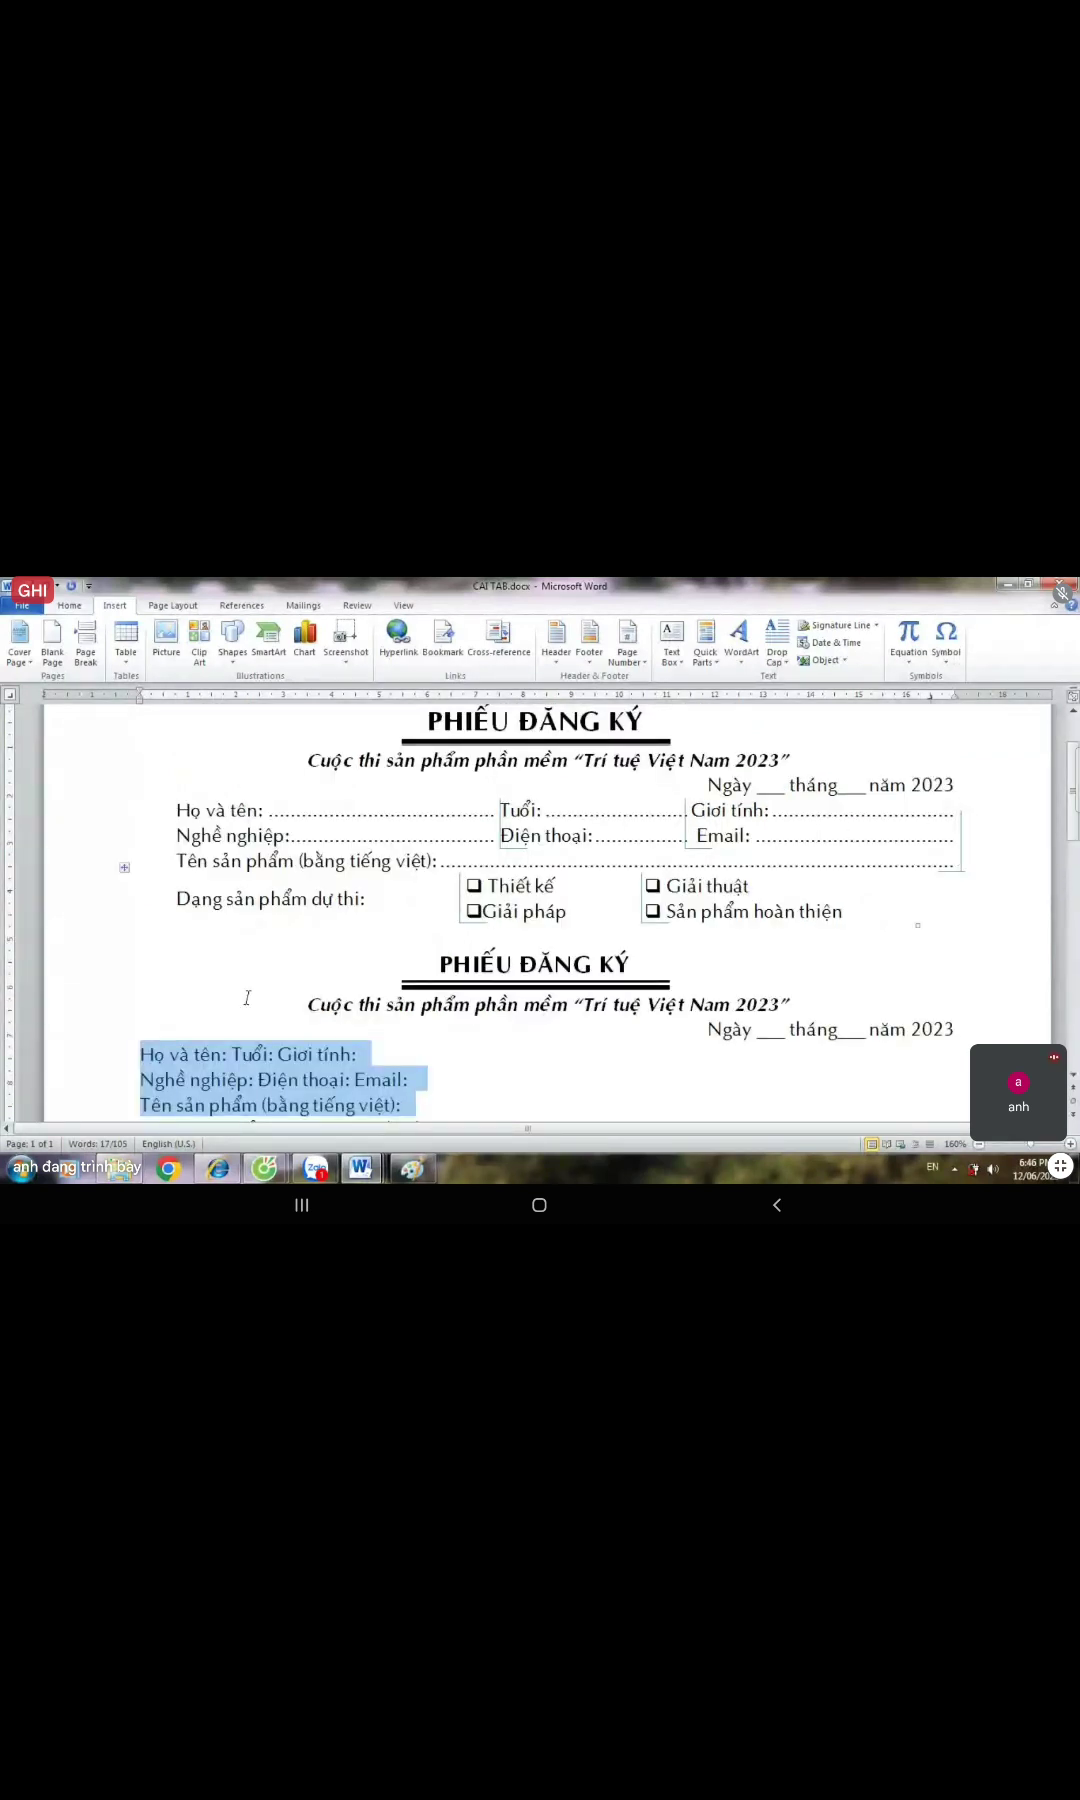
{"action": "left_click", "coordinate": [173, 1036]}
{"action": "left_click_drag", "start_coordinate": [101, 1060], "coordinate": [99, 1077]}
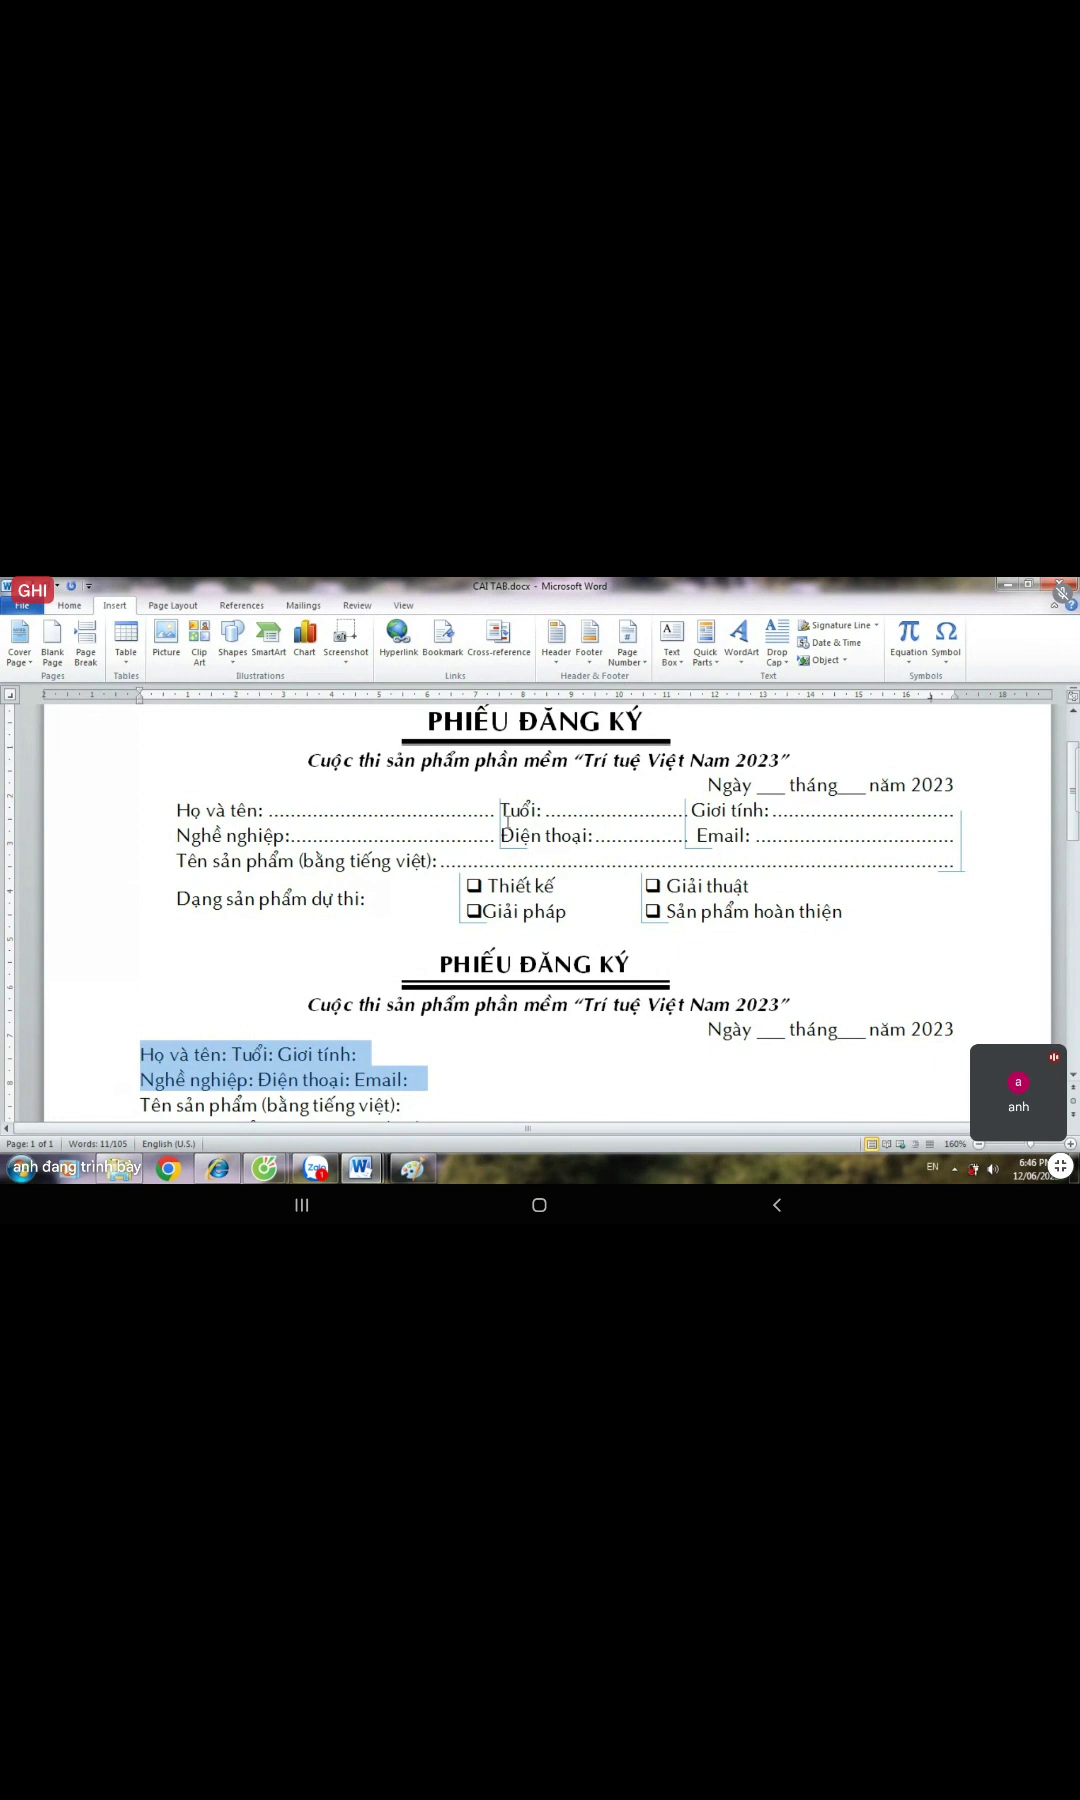
{"action": "scroll", "coordinate": [506, 830], "scroll_direction": "down", "scroll_amount": 3}
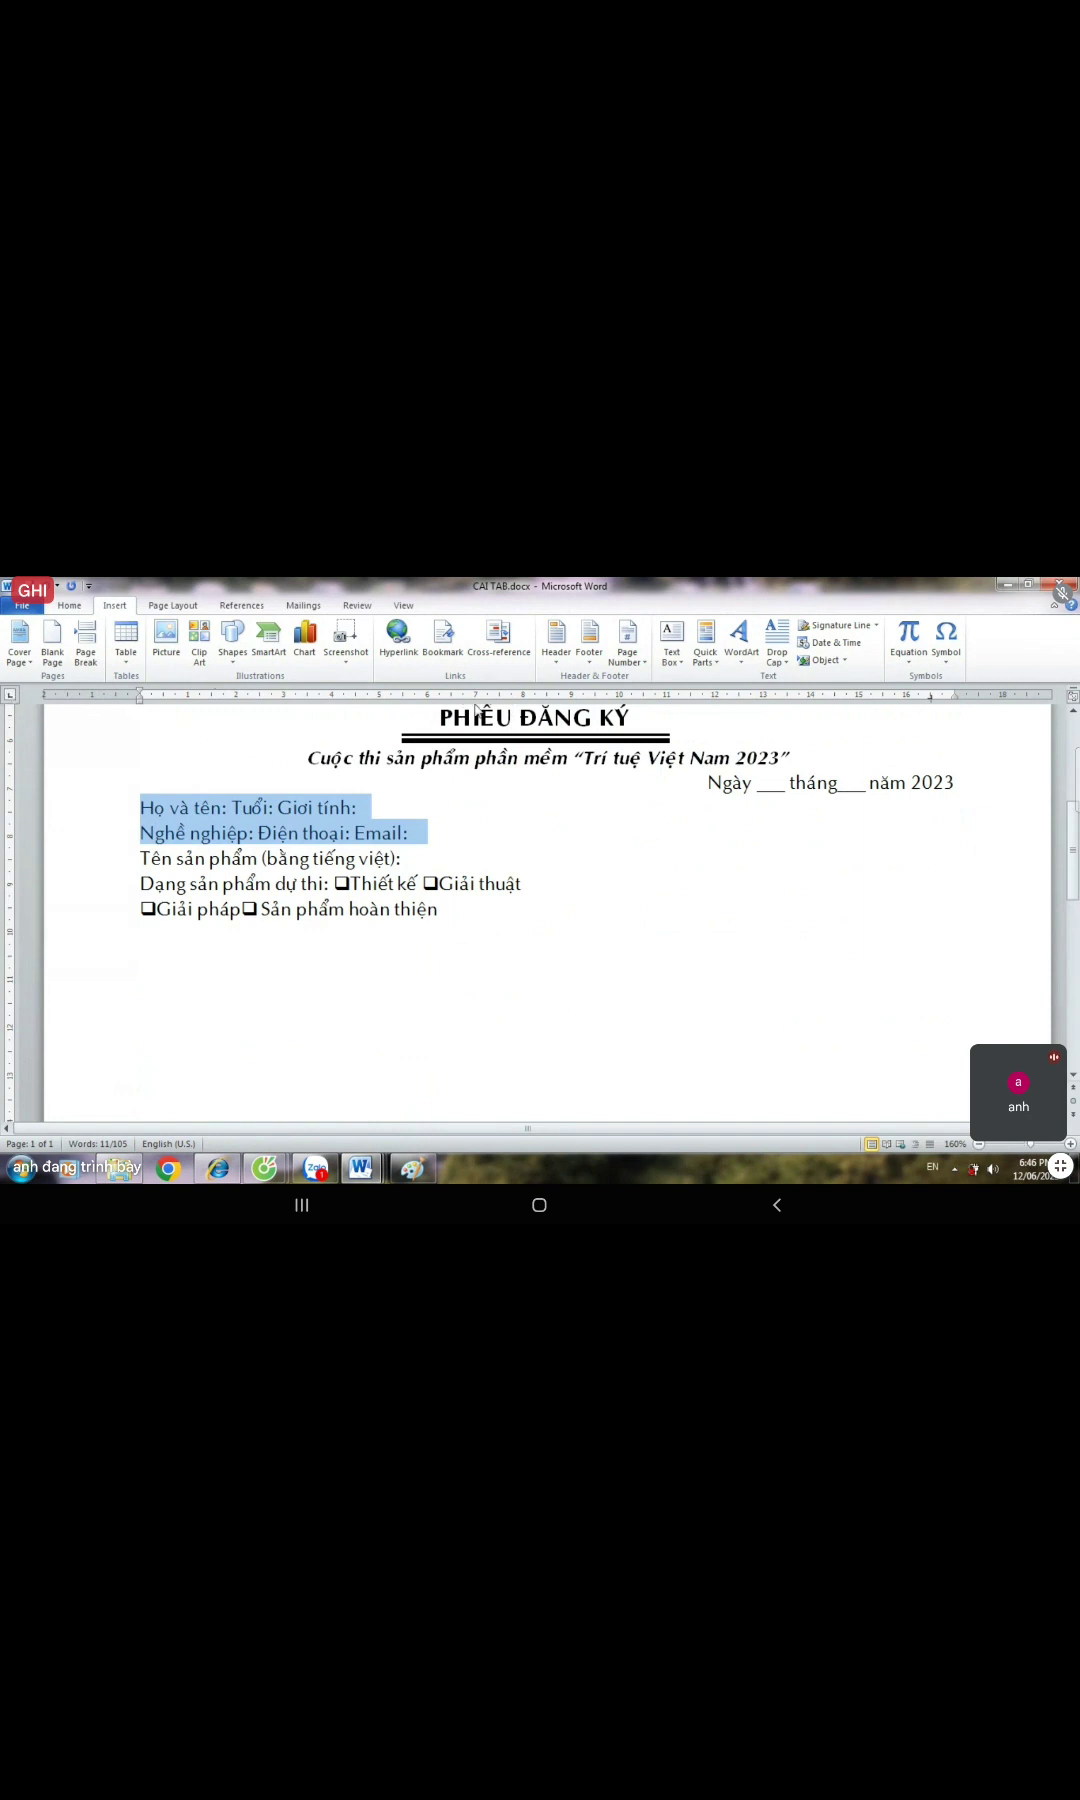
{"action": "left_click", "coordinate": [463, 694]}
{"action": "left_click", "coordinate": [654, 697]}
- Apply the dotted leader (style 2) to the 6.75 cm and 10.75 cm tab stops of the two selected lines
{"action": "double_click", "coordinate": [657, 697]}
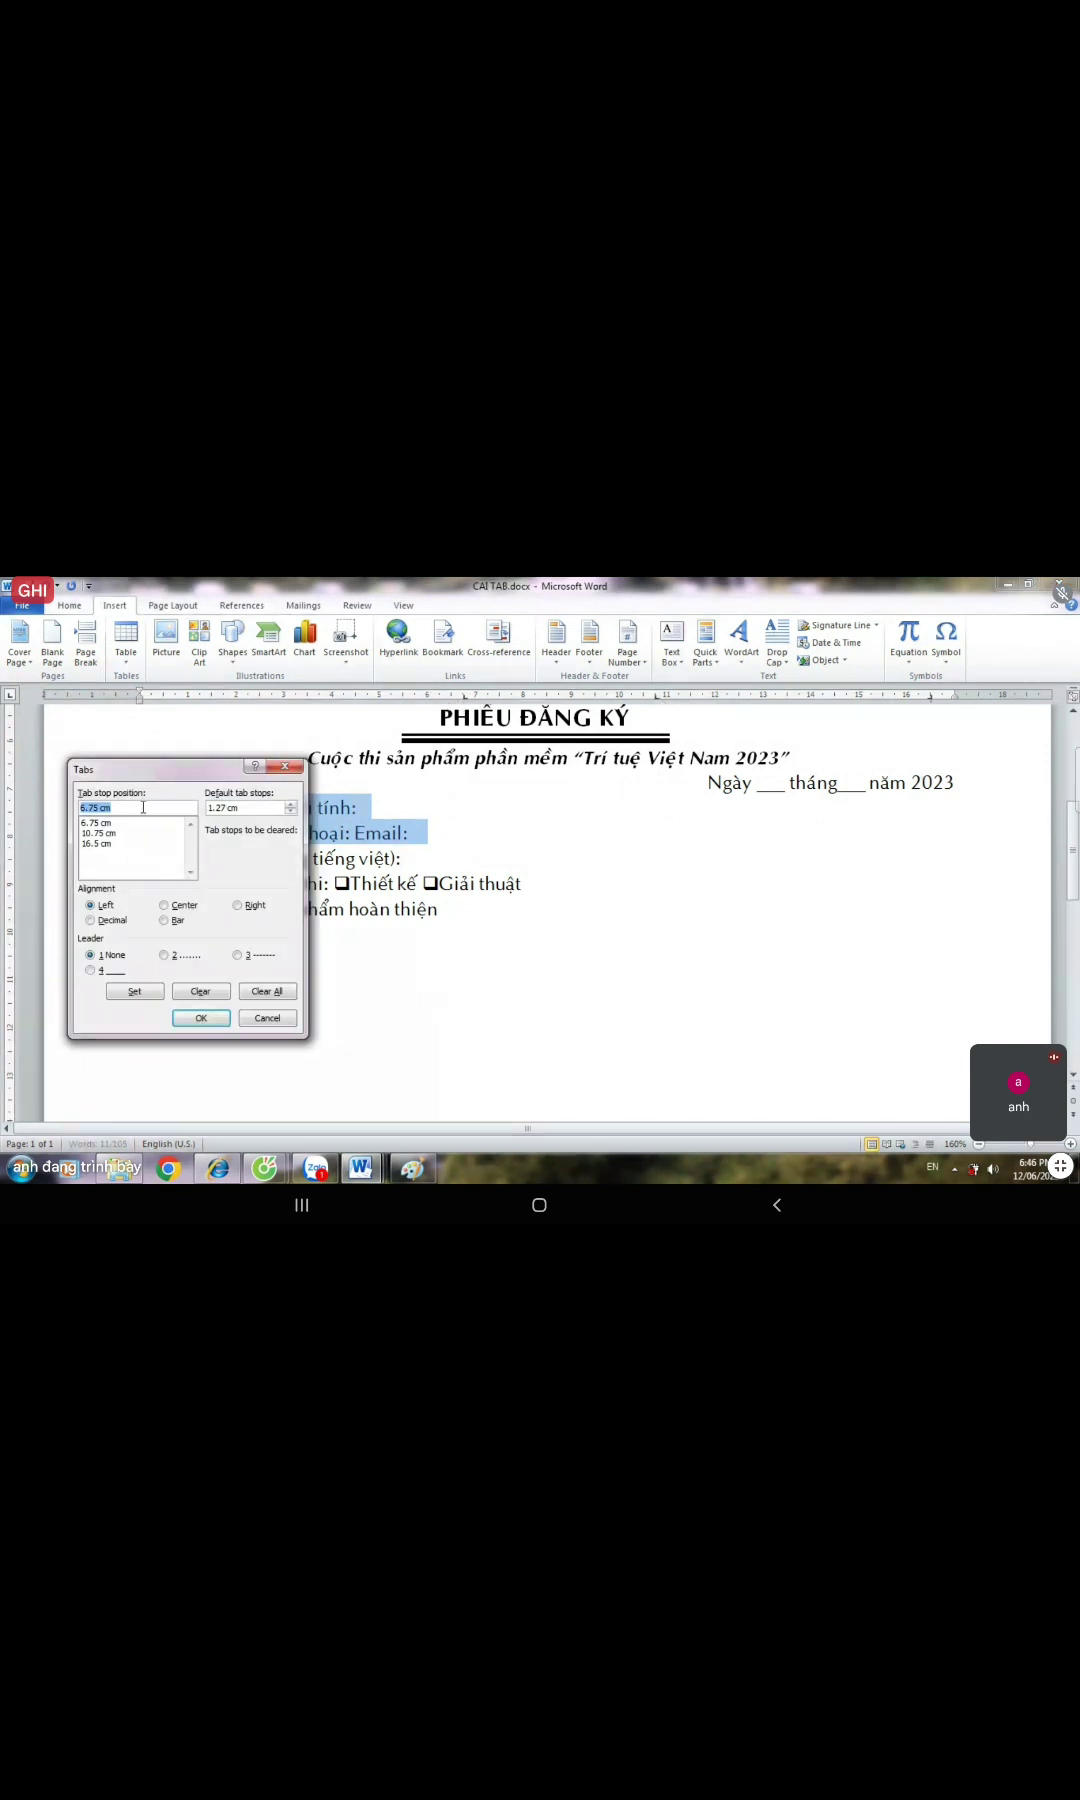
{"action": "left_click", "coordinate": [112, 824]}
{"action": "left_click", "coordinate": [163, 955]}
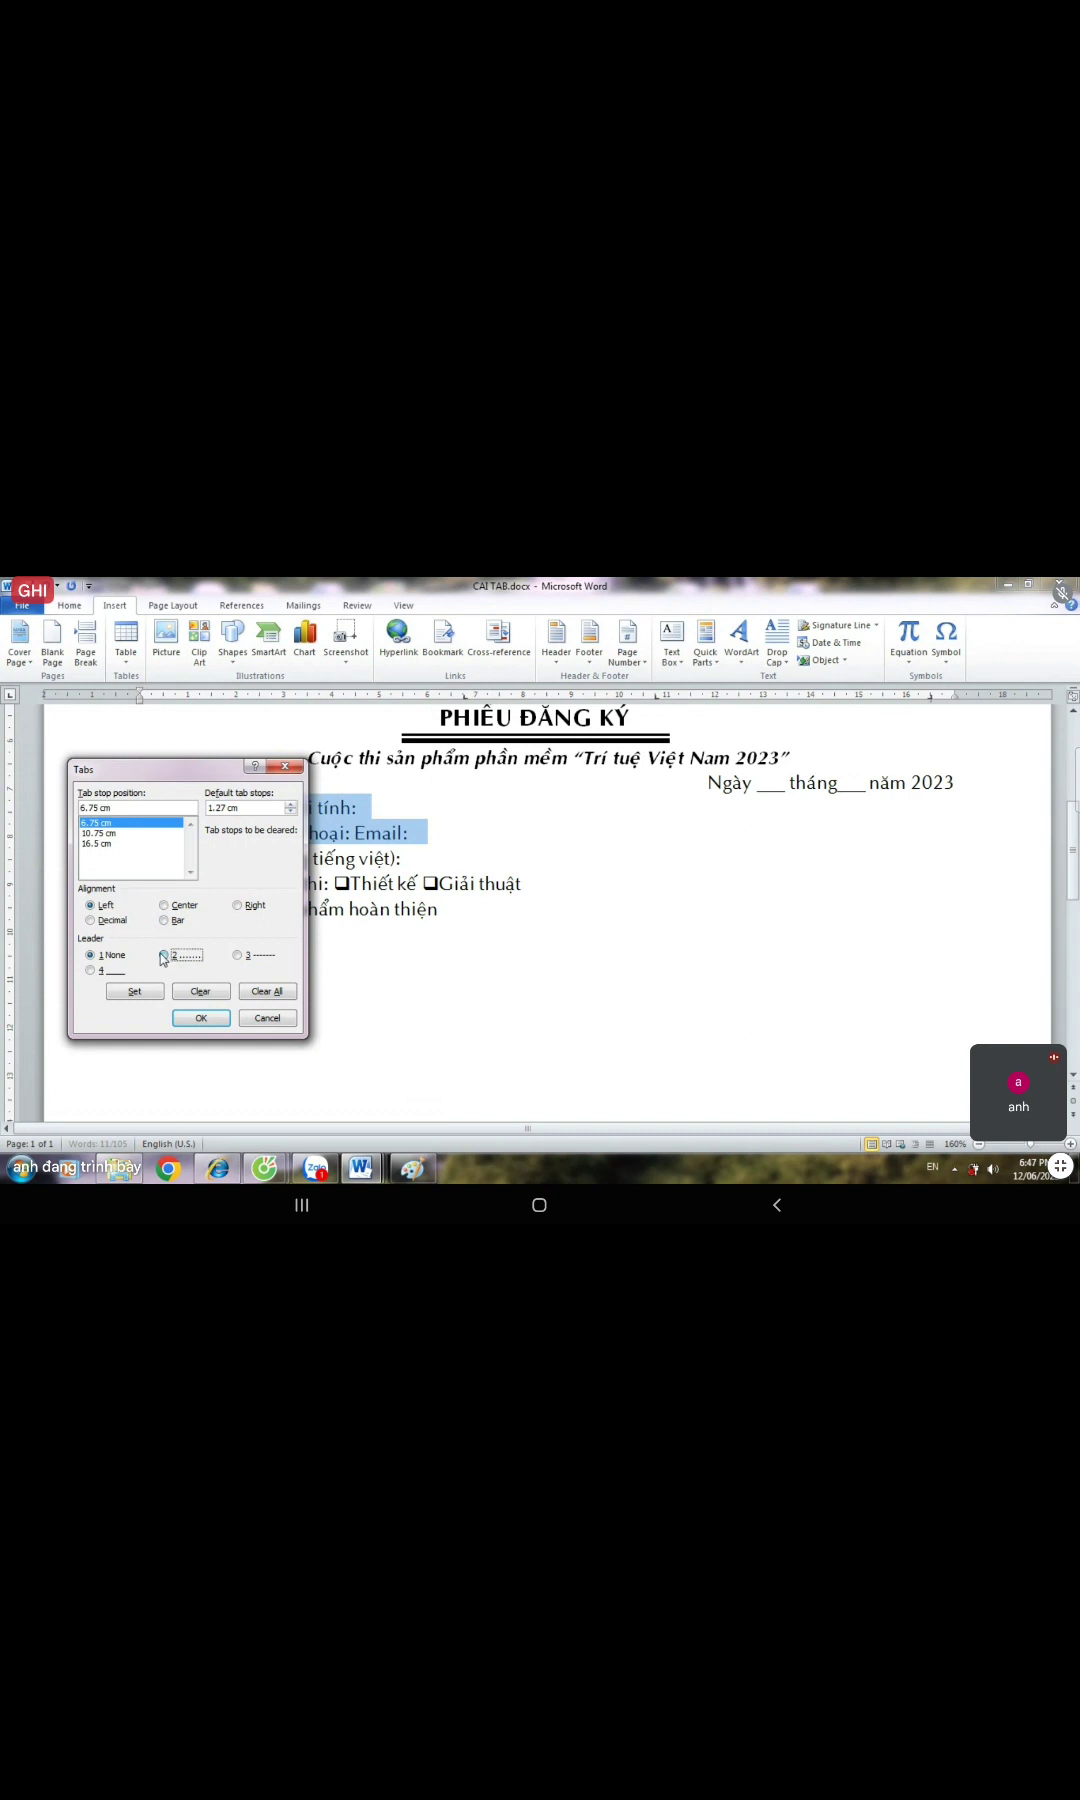
{"action": "left_click", "coordinate": [128, 993]}
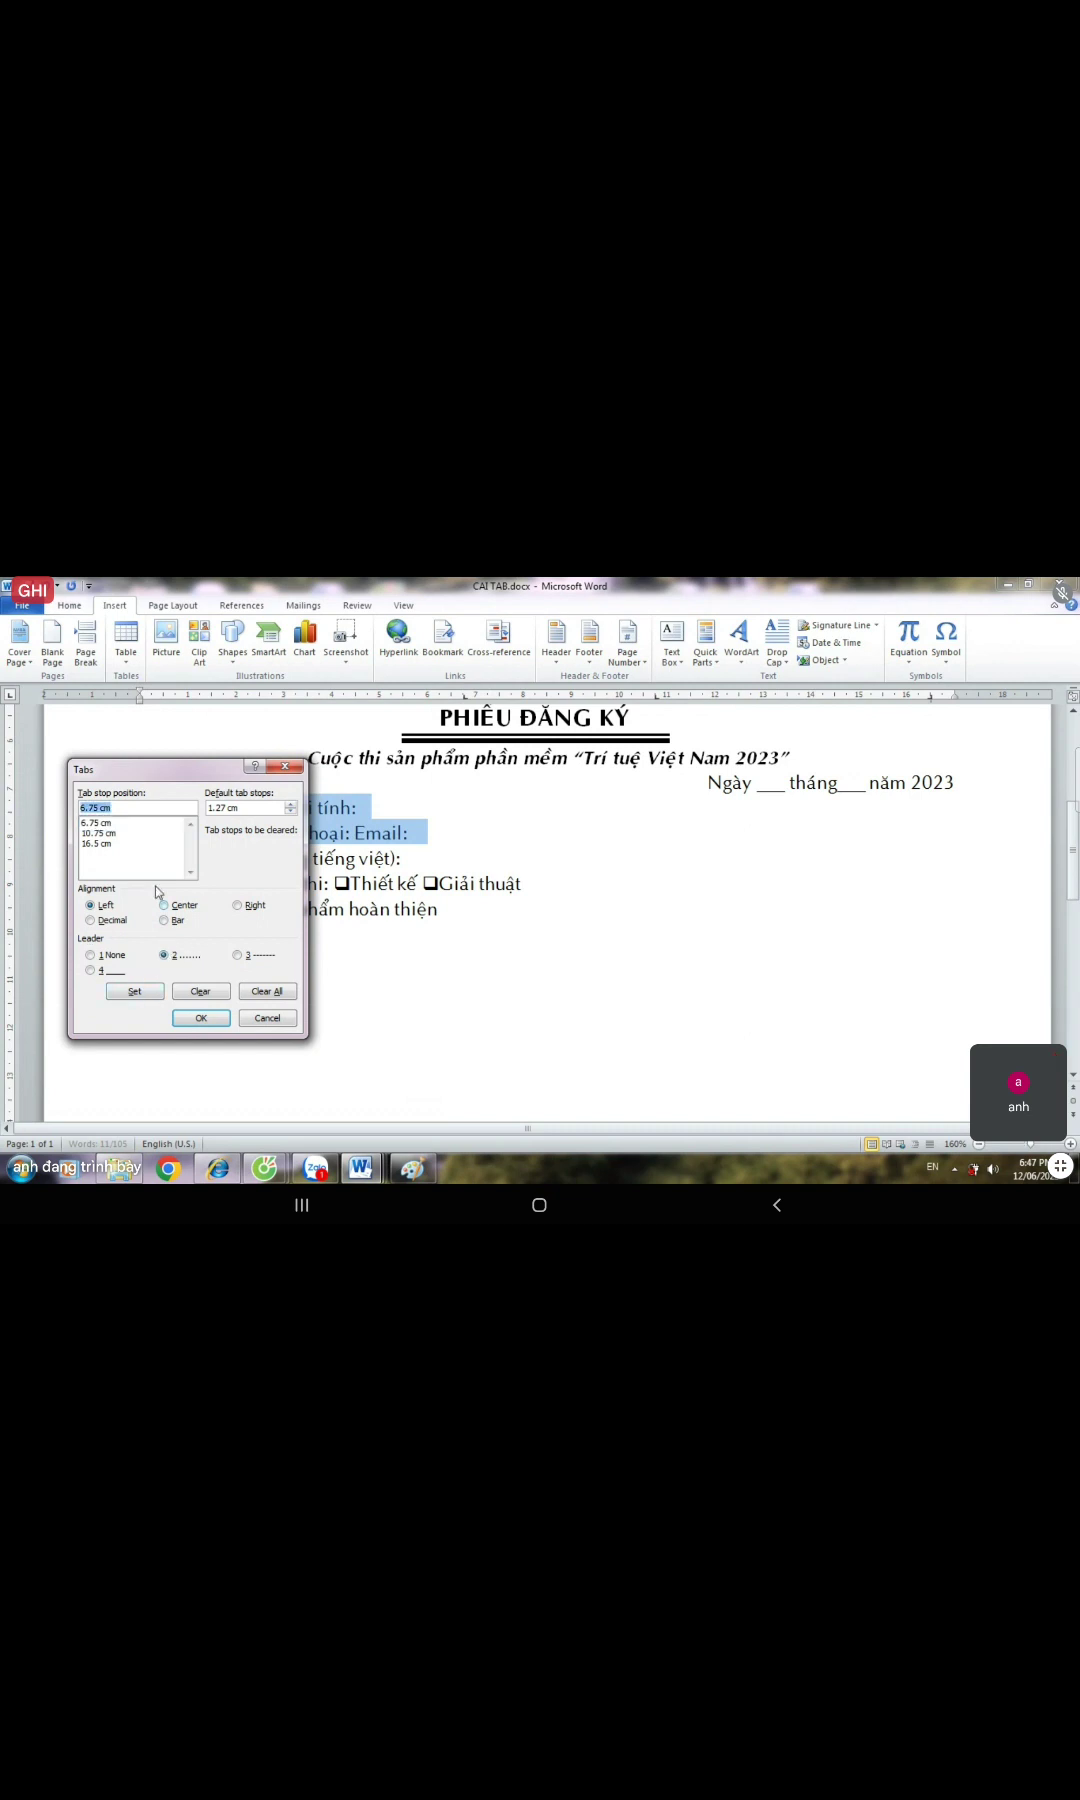
{"action": "left_click", "coordinate": [106, 833]}
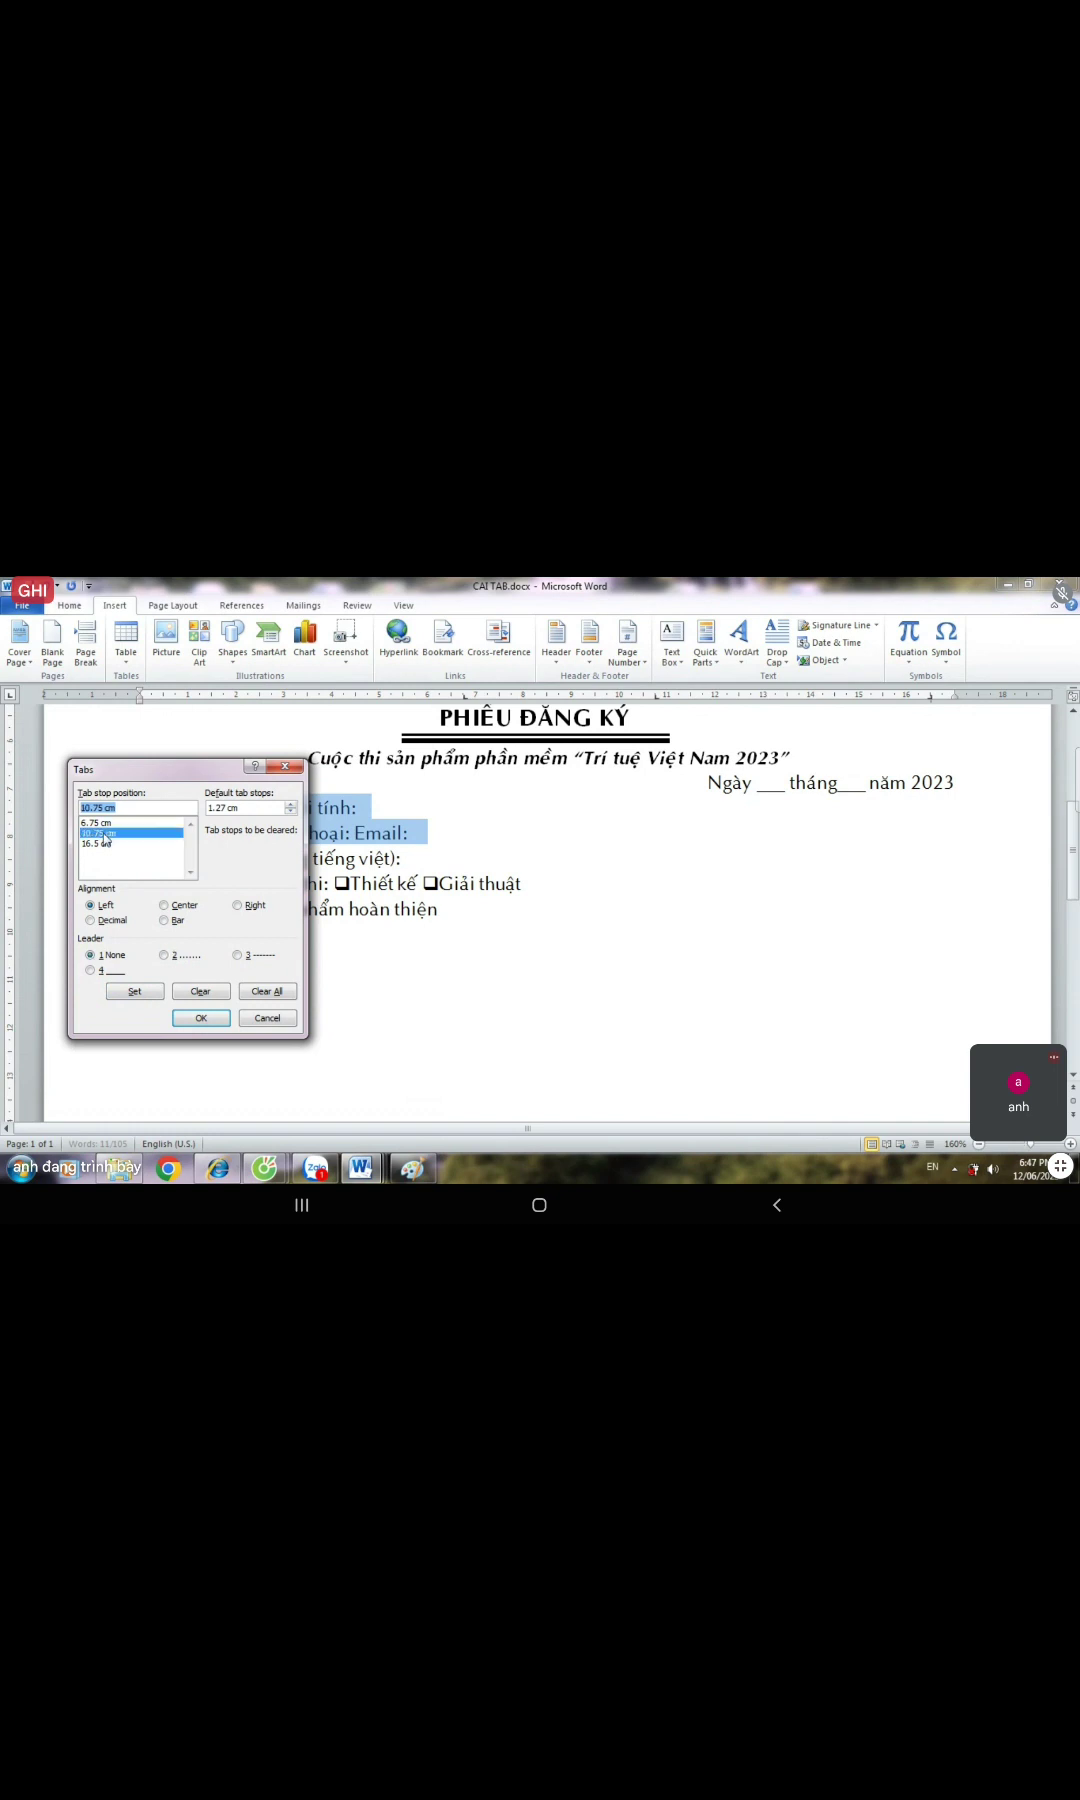
{"action": "left_click", "coordinate": [164, 957]}
{"action": "left_click", "coordinate": [136, 992]}
{"action": "left_click", "coordinate": [100, 833]}
{"action": "left_click", "coordinate": [138, 844]}
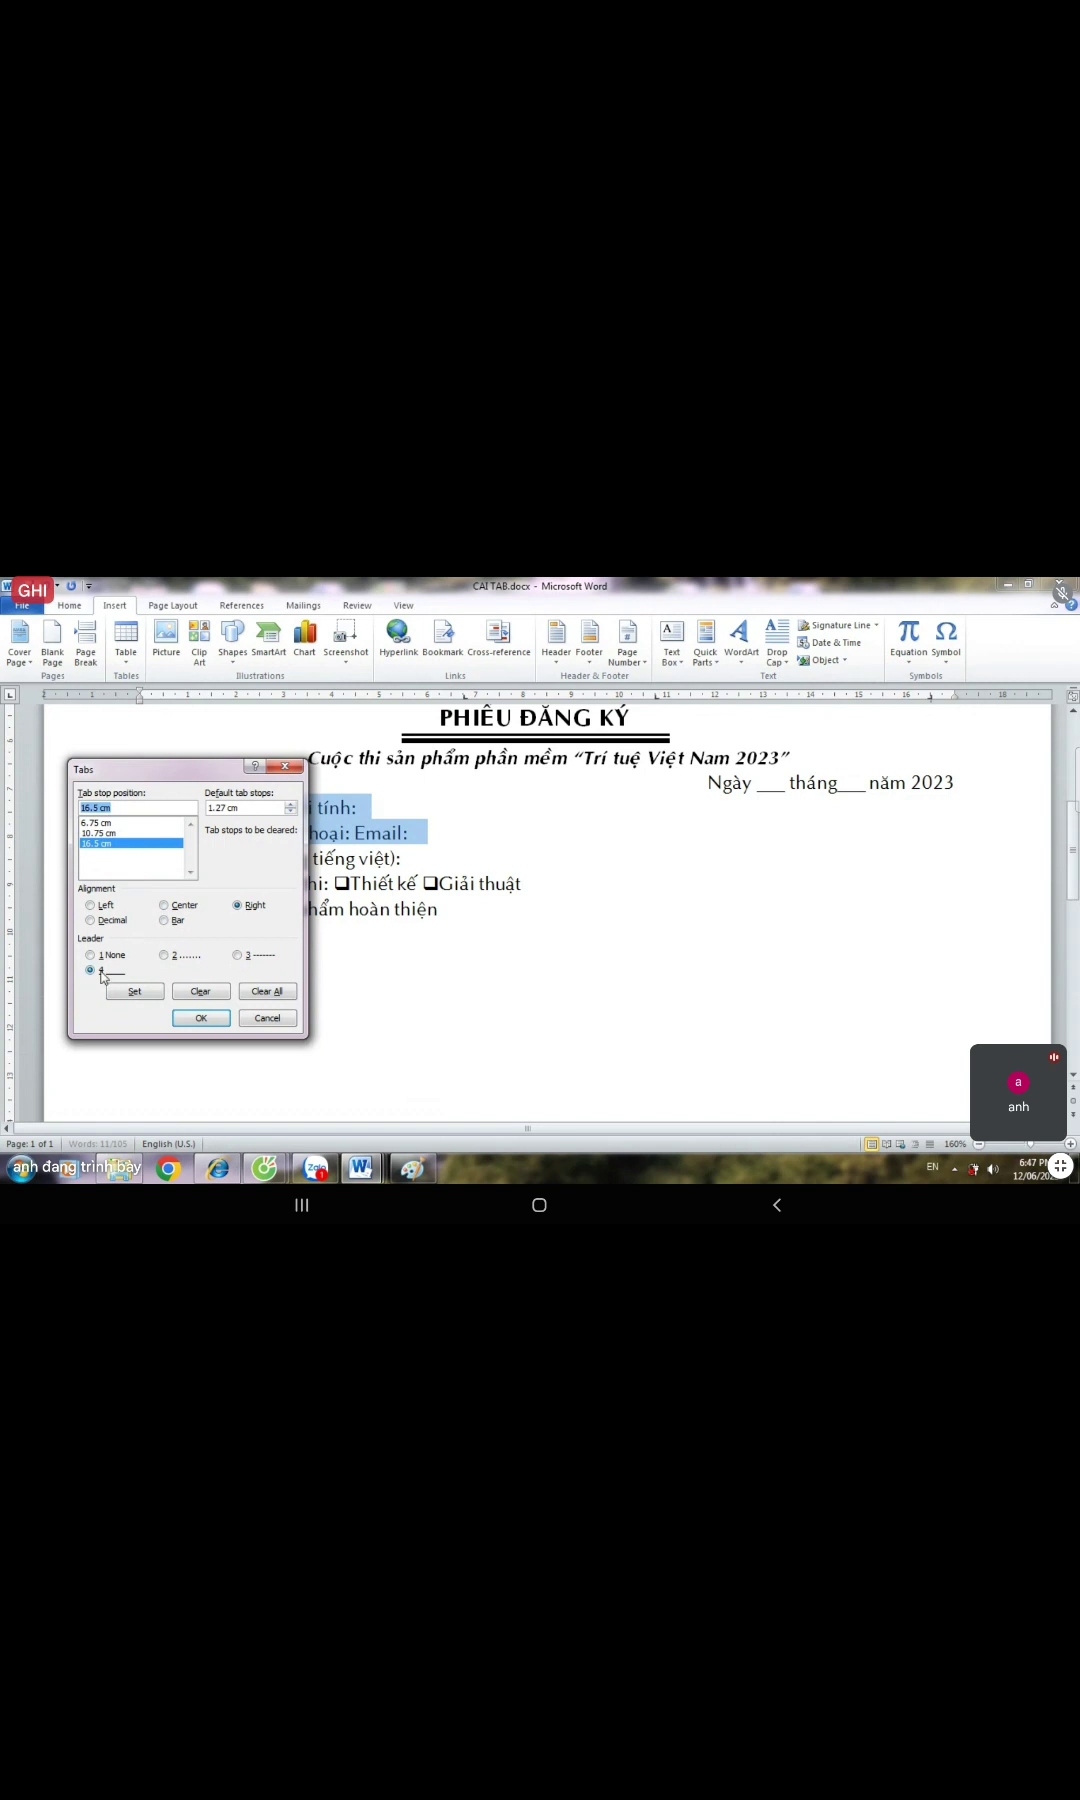
{"action": "left_click", "coordinate": [194, 1020]}
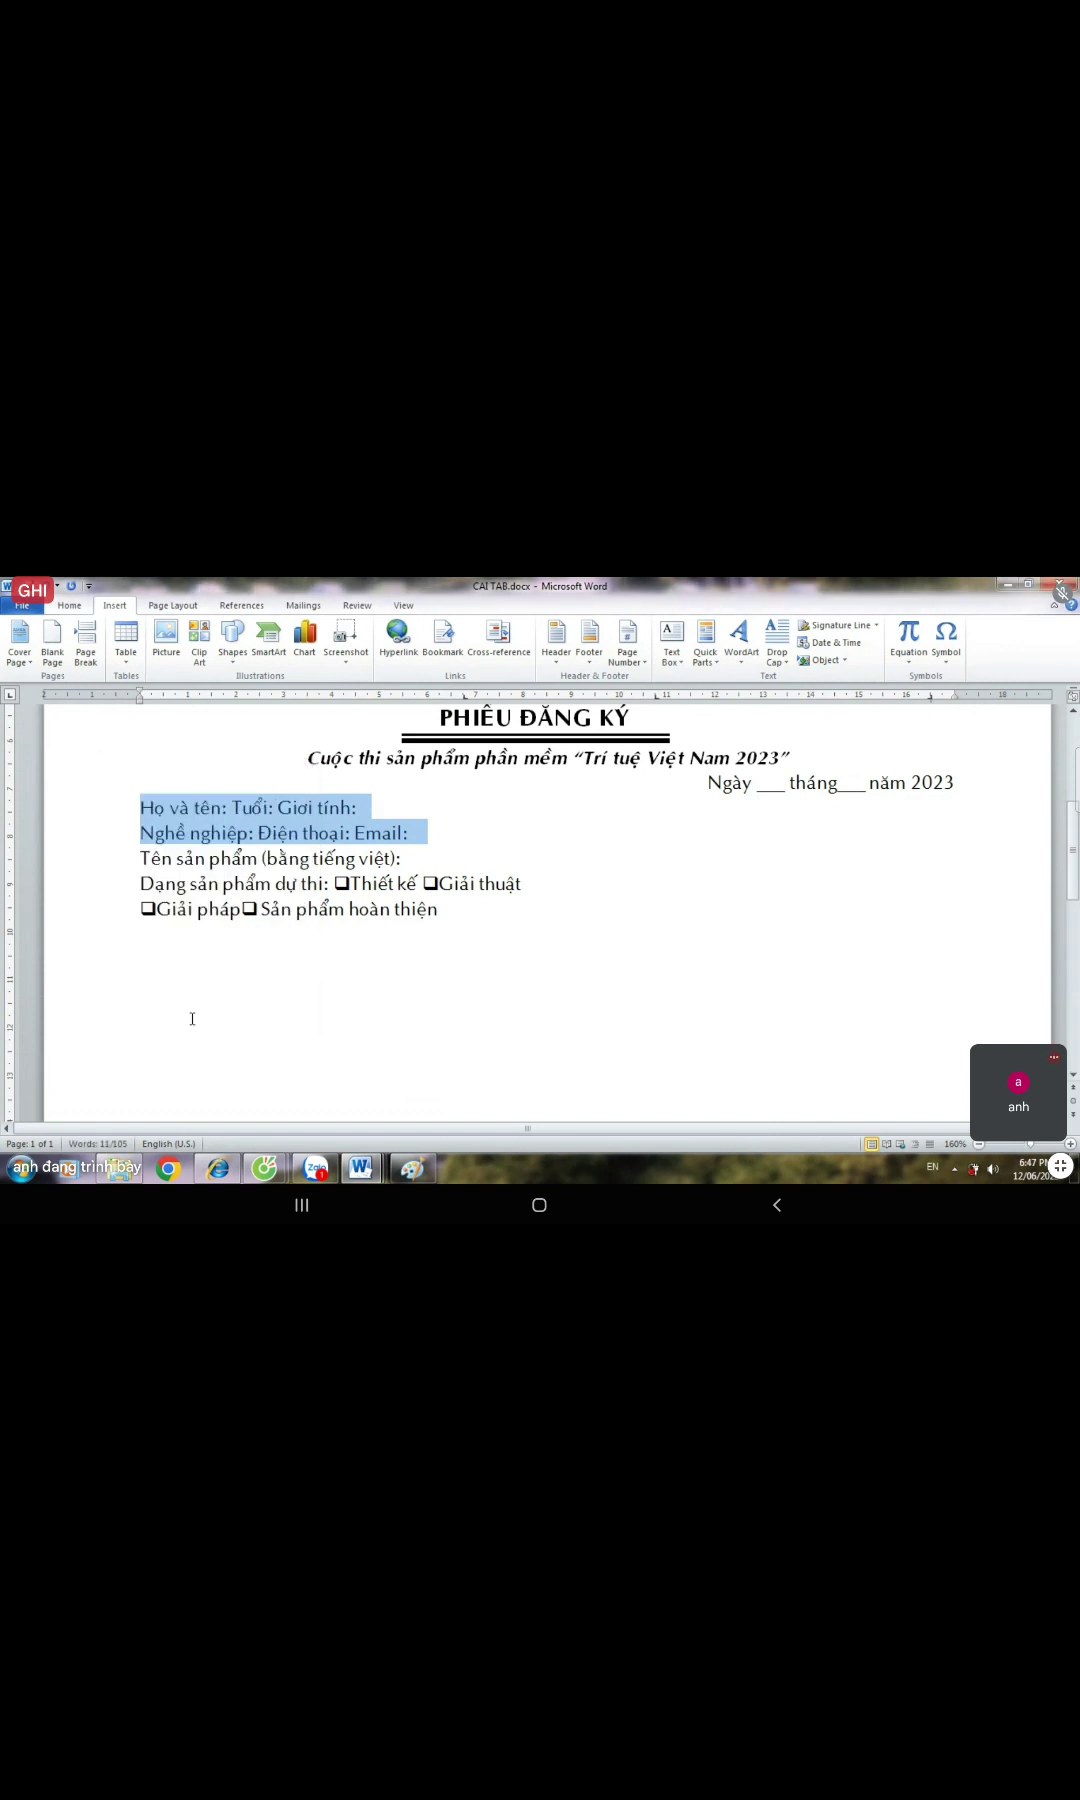
- Insert tab leaders after "Họ và tên:", "Tuổi:" and "Giới tính:" in the lower form
{"action": "left_click", "coordinate": [384, 941]}
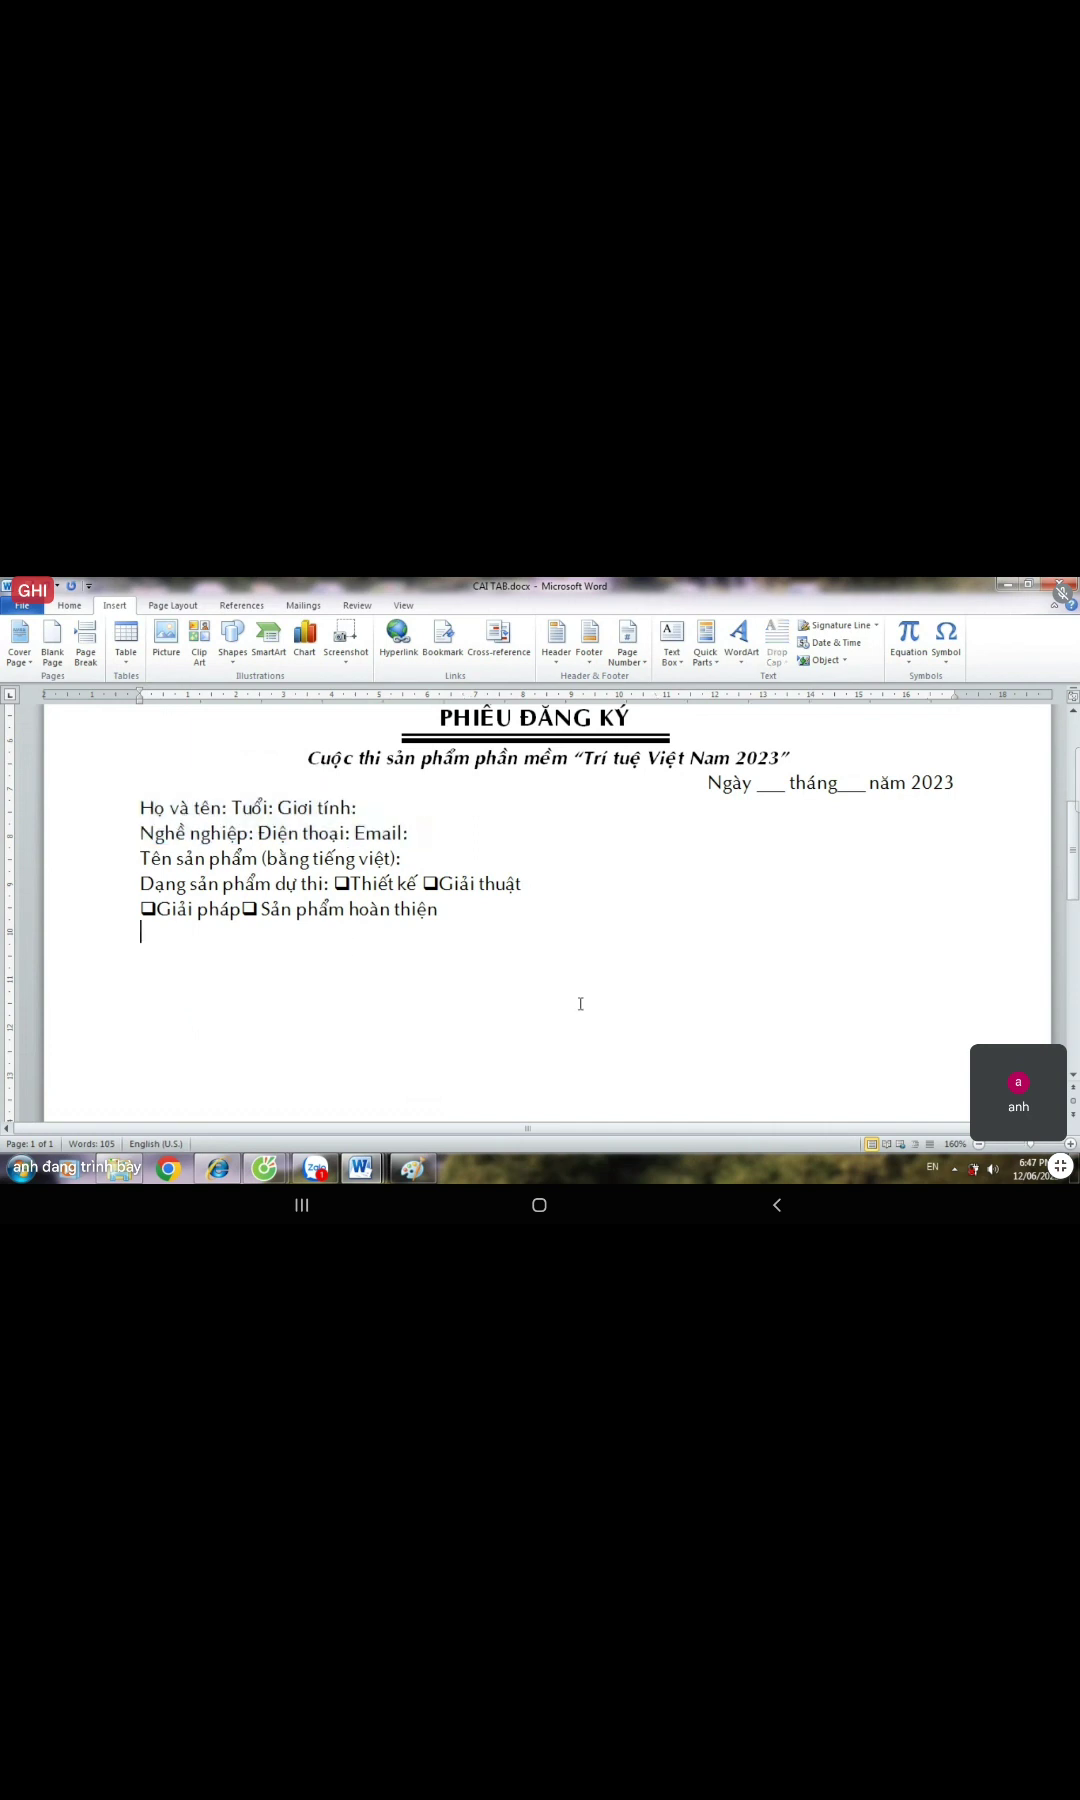
{"action": "scroll", "coordinate": [587, 1003], "scroll_direction": "up", "scroll_amount": 1}
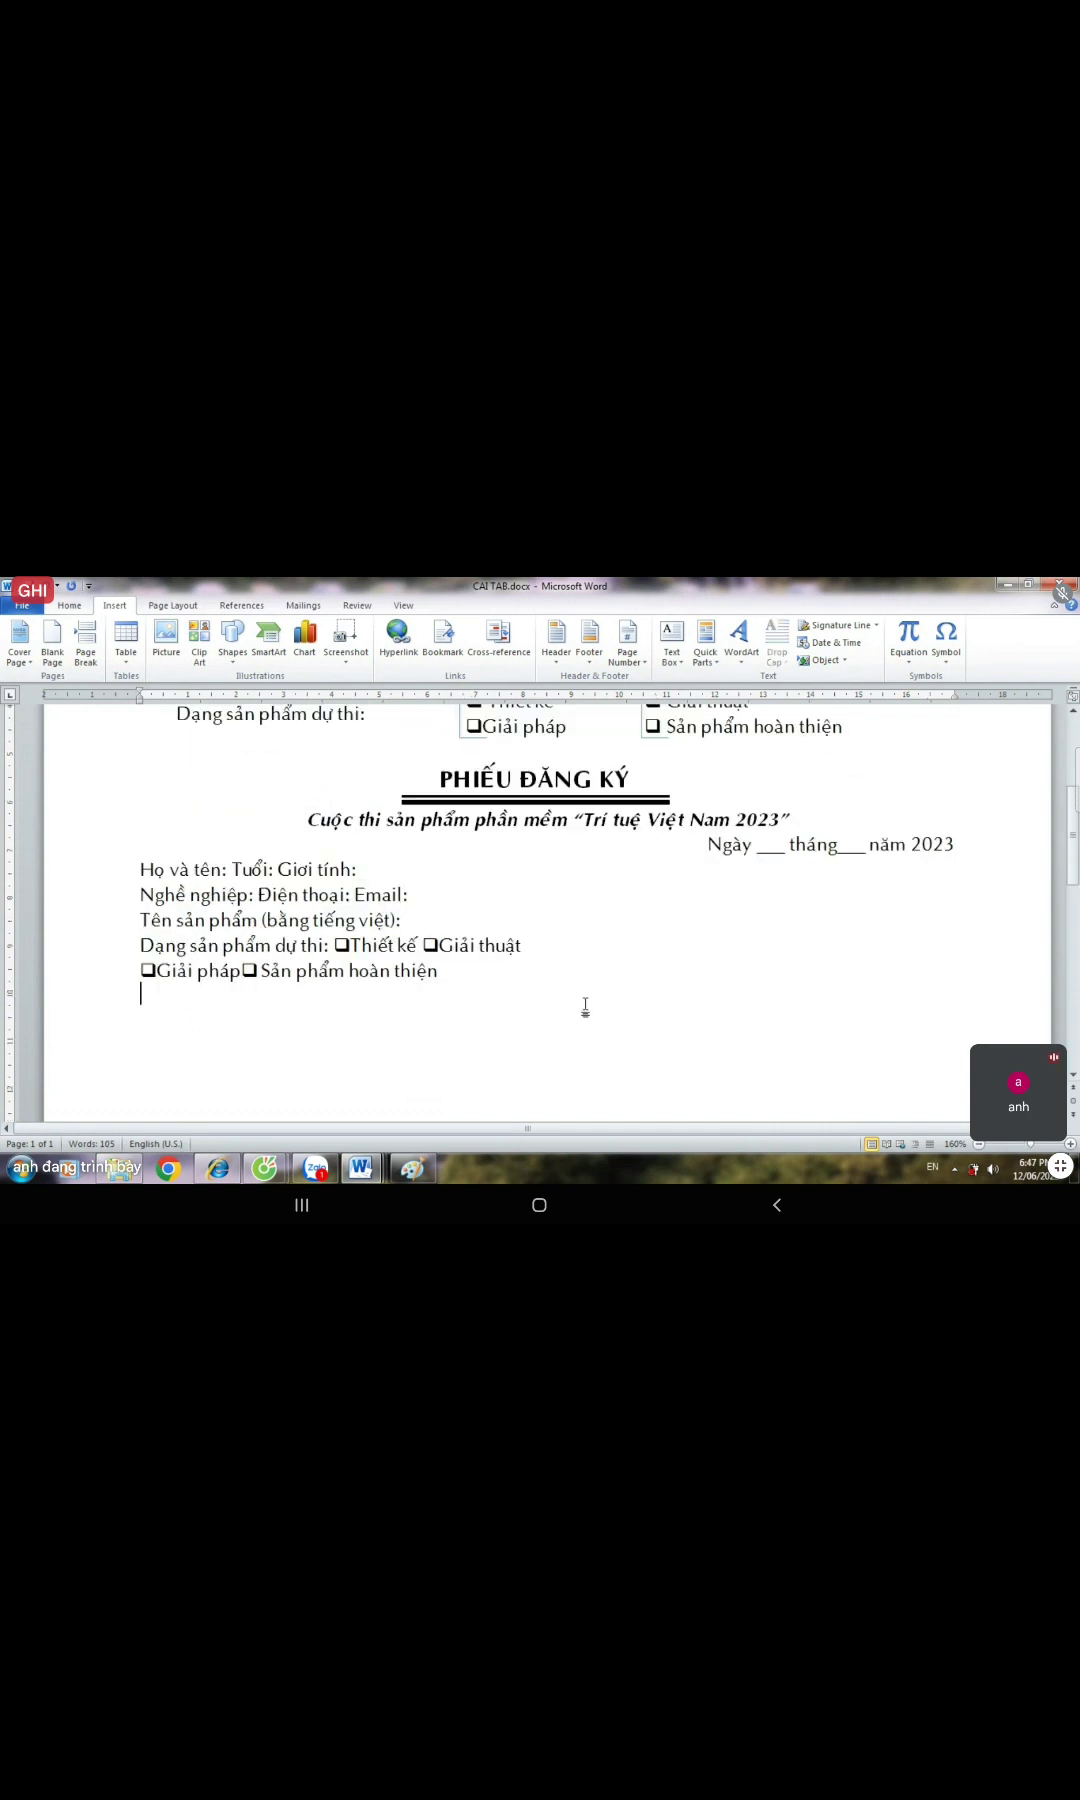
{"action": "left_click", "coordinate": [235, 869]}
{"action": "scroll", "coordinate": [499, 897], "scroll_direction": "down", "scroll_amount": 1}
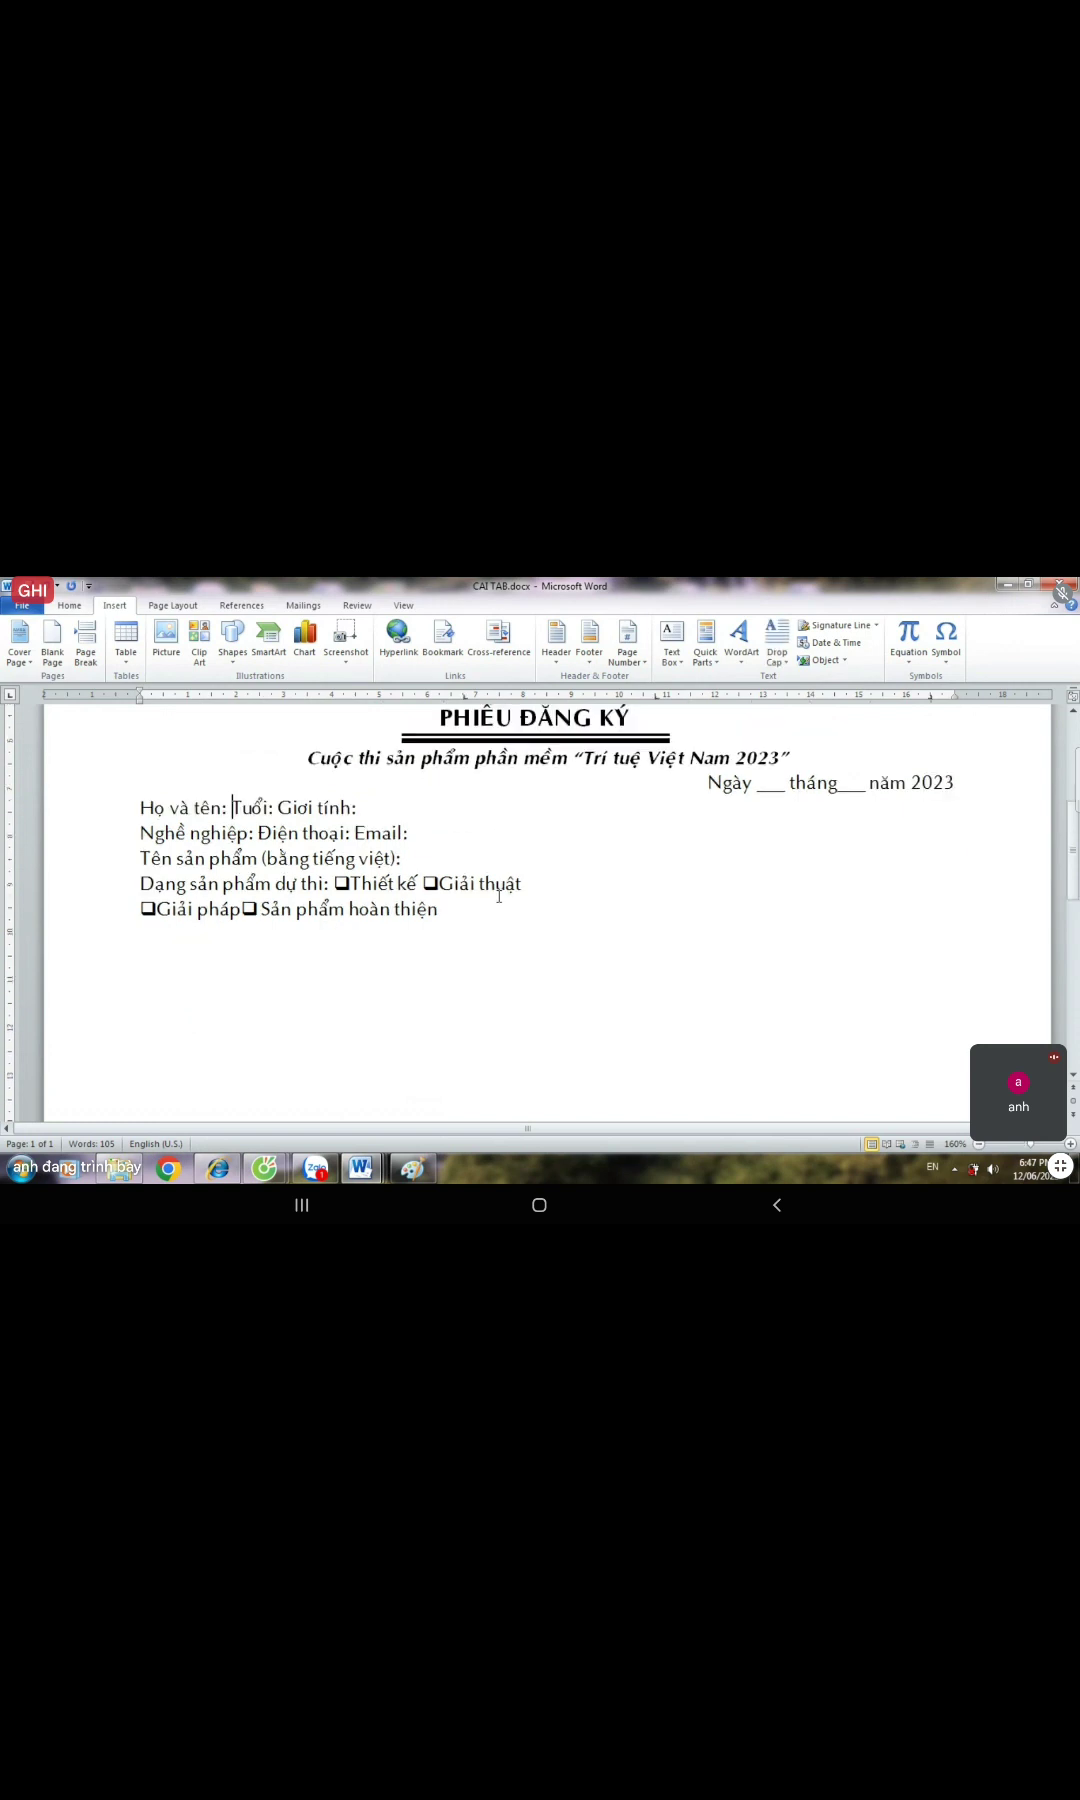
{"action": "key", "text": "Tab"}
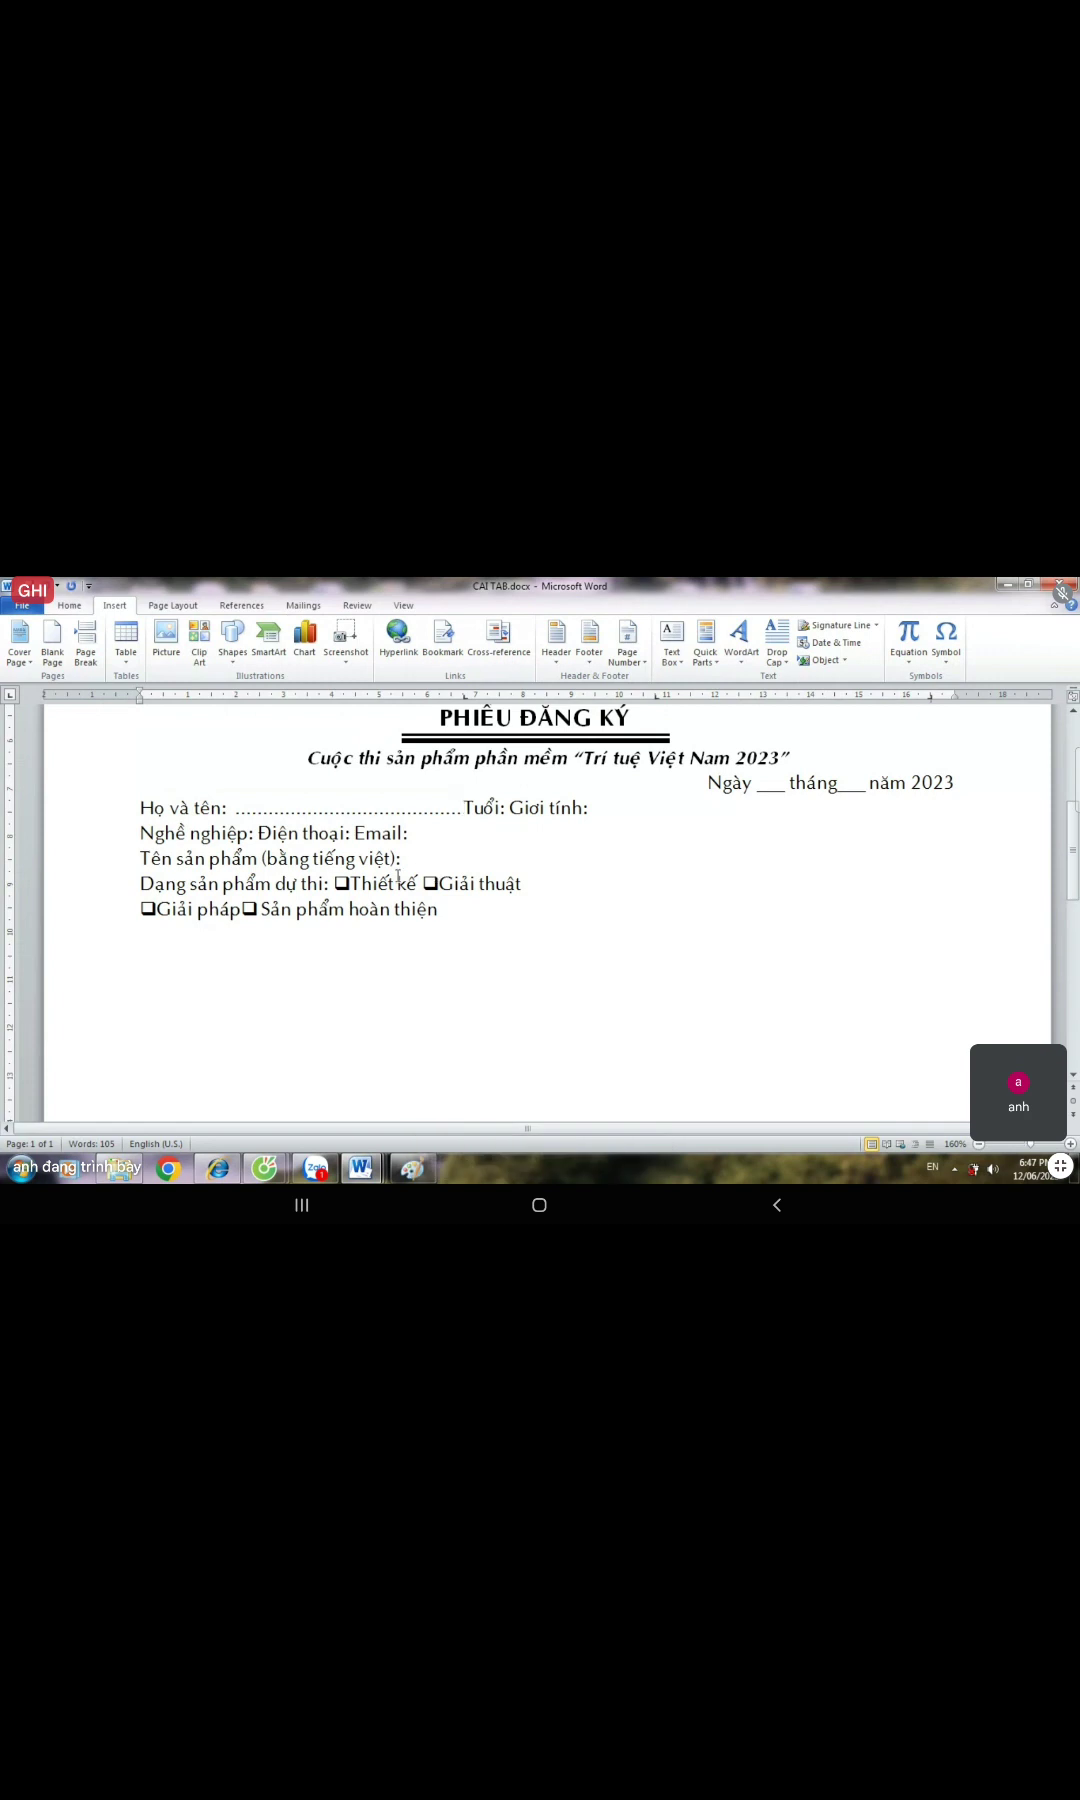
{"action": "left_click", "coordinate": [509, 806]}
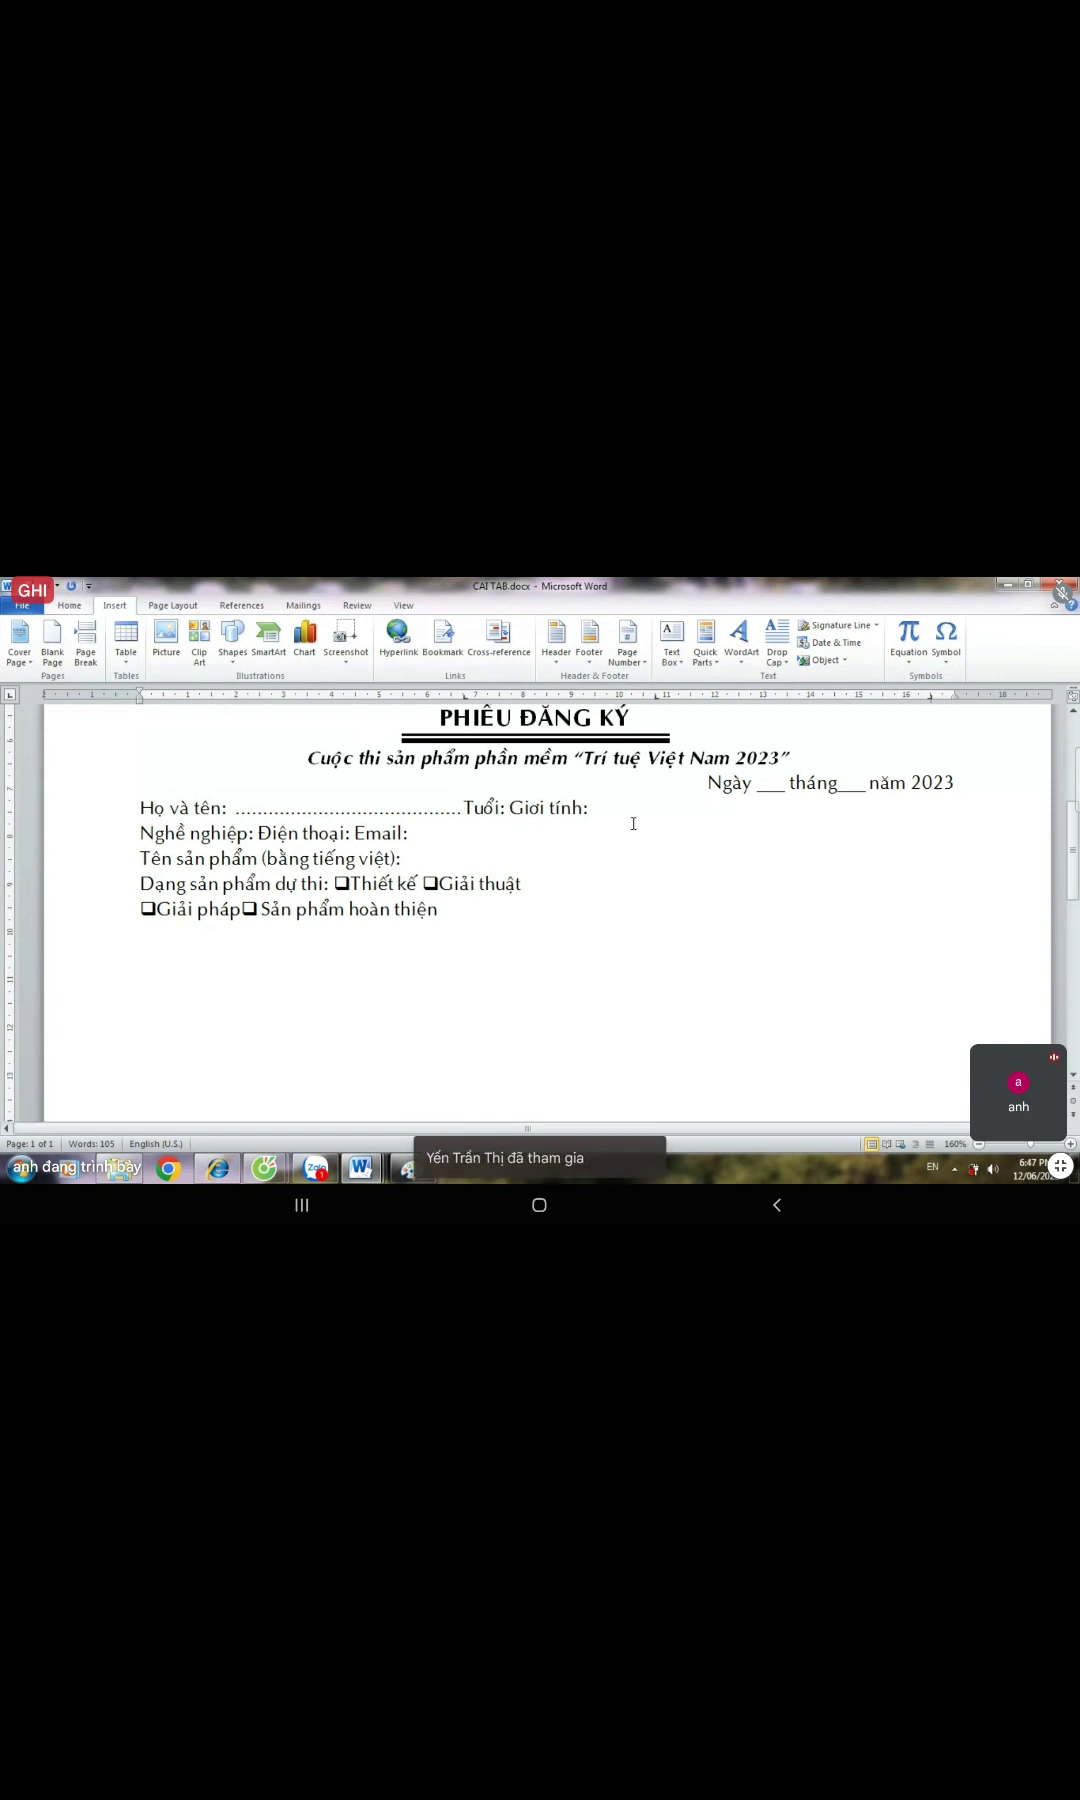
{"action": "key", "text": "Tab"}
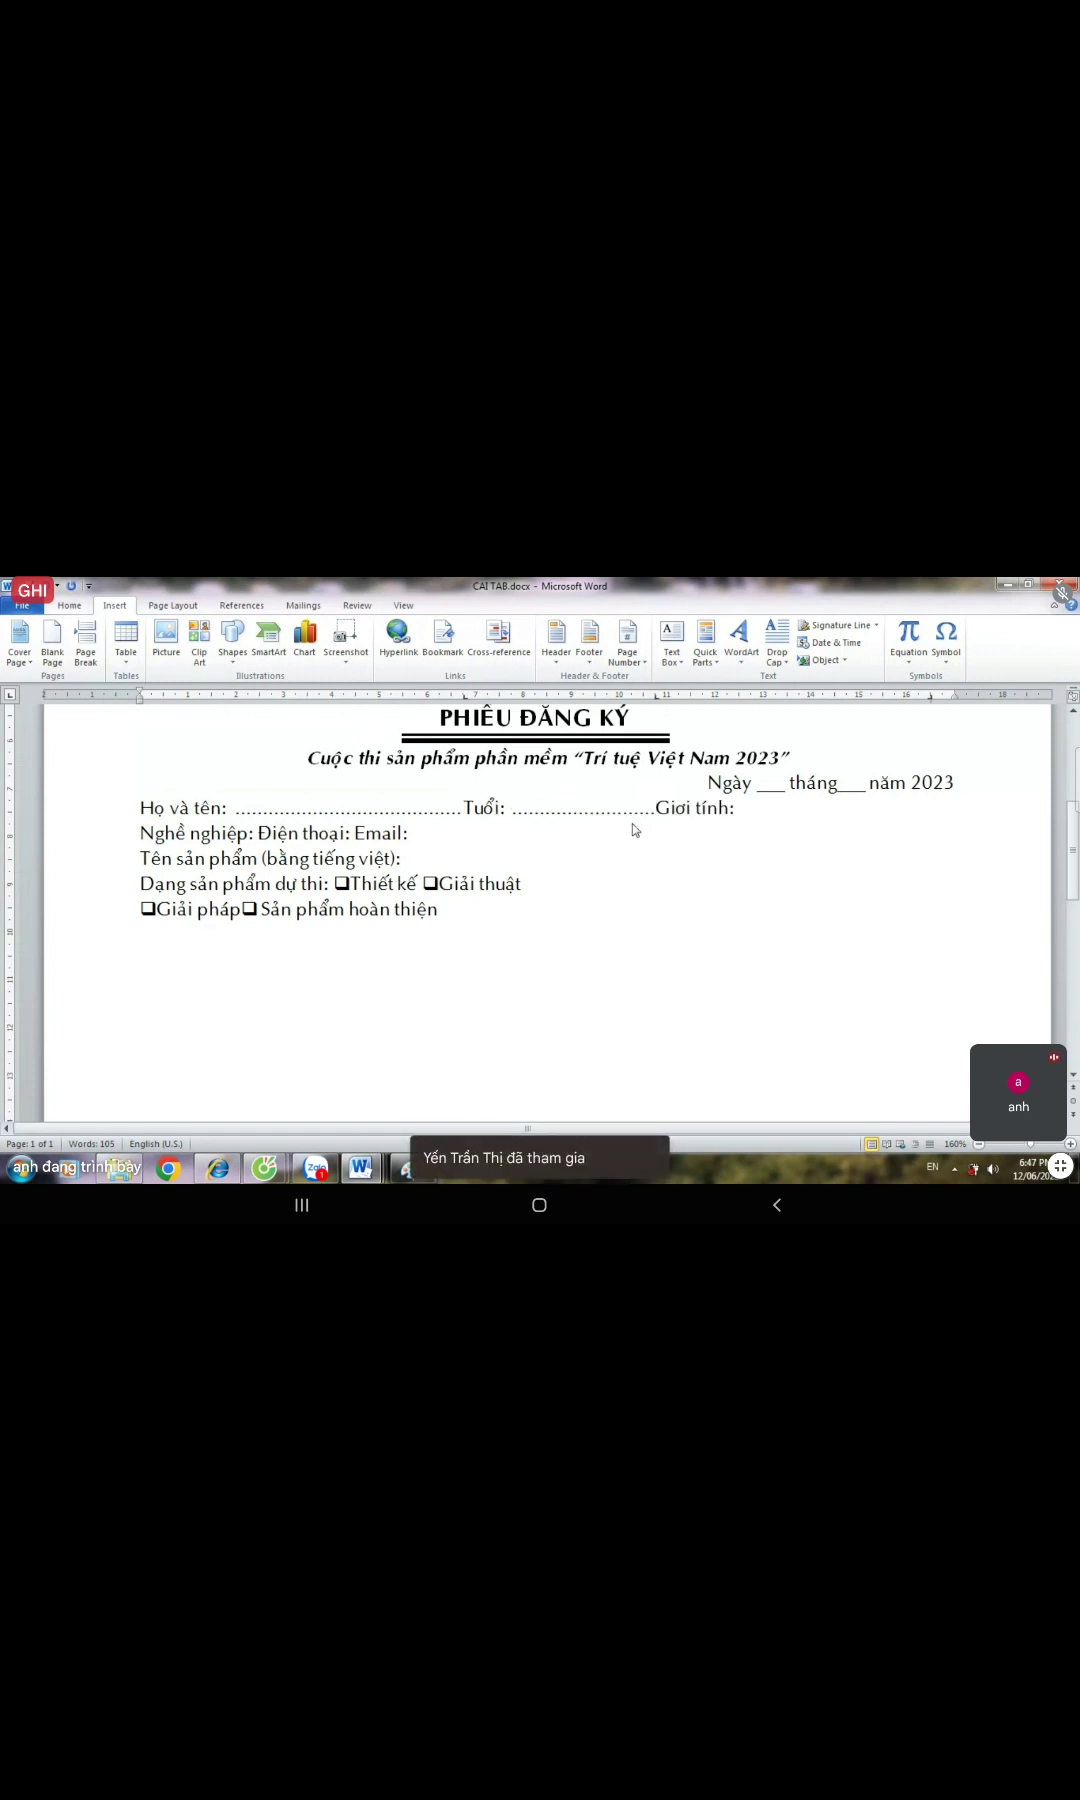
{"action": "left_click", "coordinate": [740, 808]}
{"action": "key", "text": "Tab"}
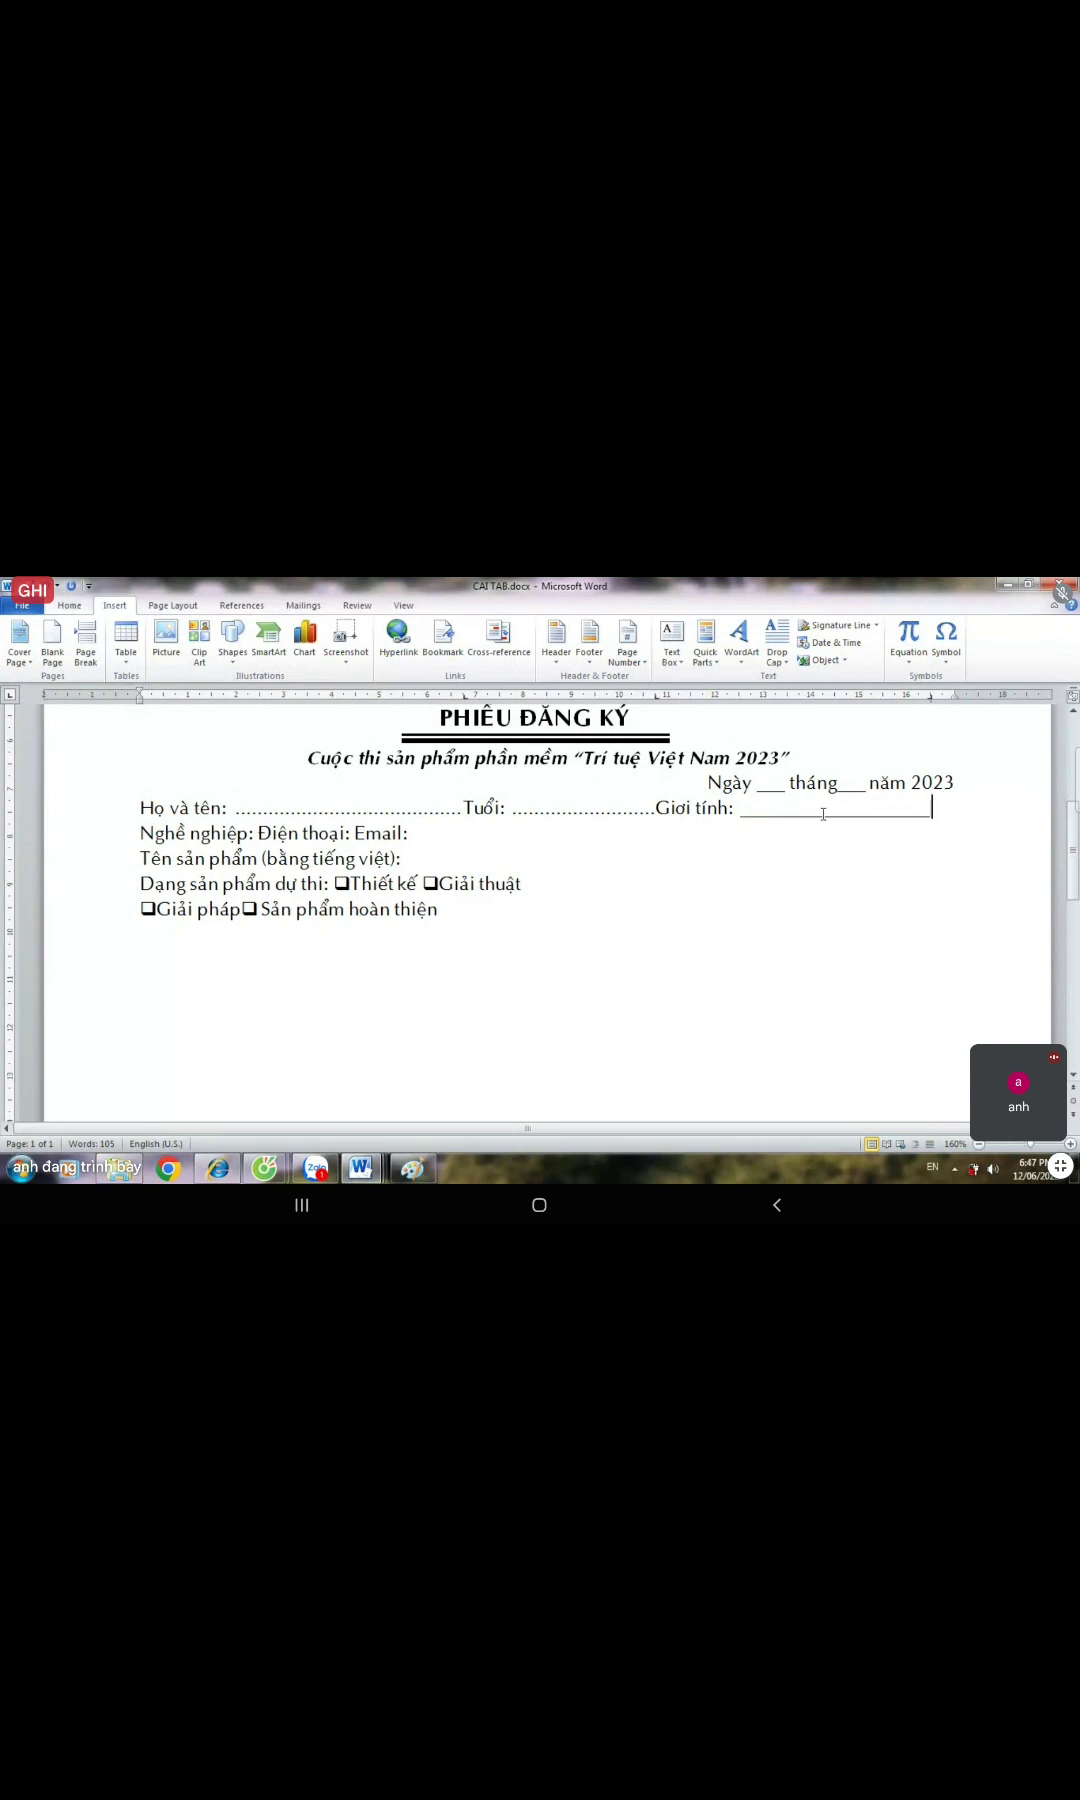
- Insert tab leaders after "Nghề nghiệp:", "Điện thoại:", "Email:" and "Tên sản phẩm (bằng tiếng việt):" in the lower form
{"action": "left_click", "coordinate": [258, 832]}
{"action": "key", "text": "Tab"}
{"action": "left_click", "coordinate": [557, 830]}
{"action": "key", "text": "Tab"}
{"action": "left_click", "coordinate": [722, 834]}
{"action": "key", "text": "Tab"}
{"action": "left_click", "coordinate": [400, 852]}
{"action": "key", "text": "Tab"}
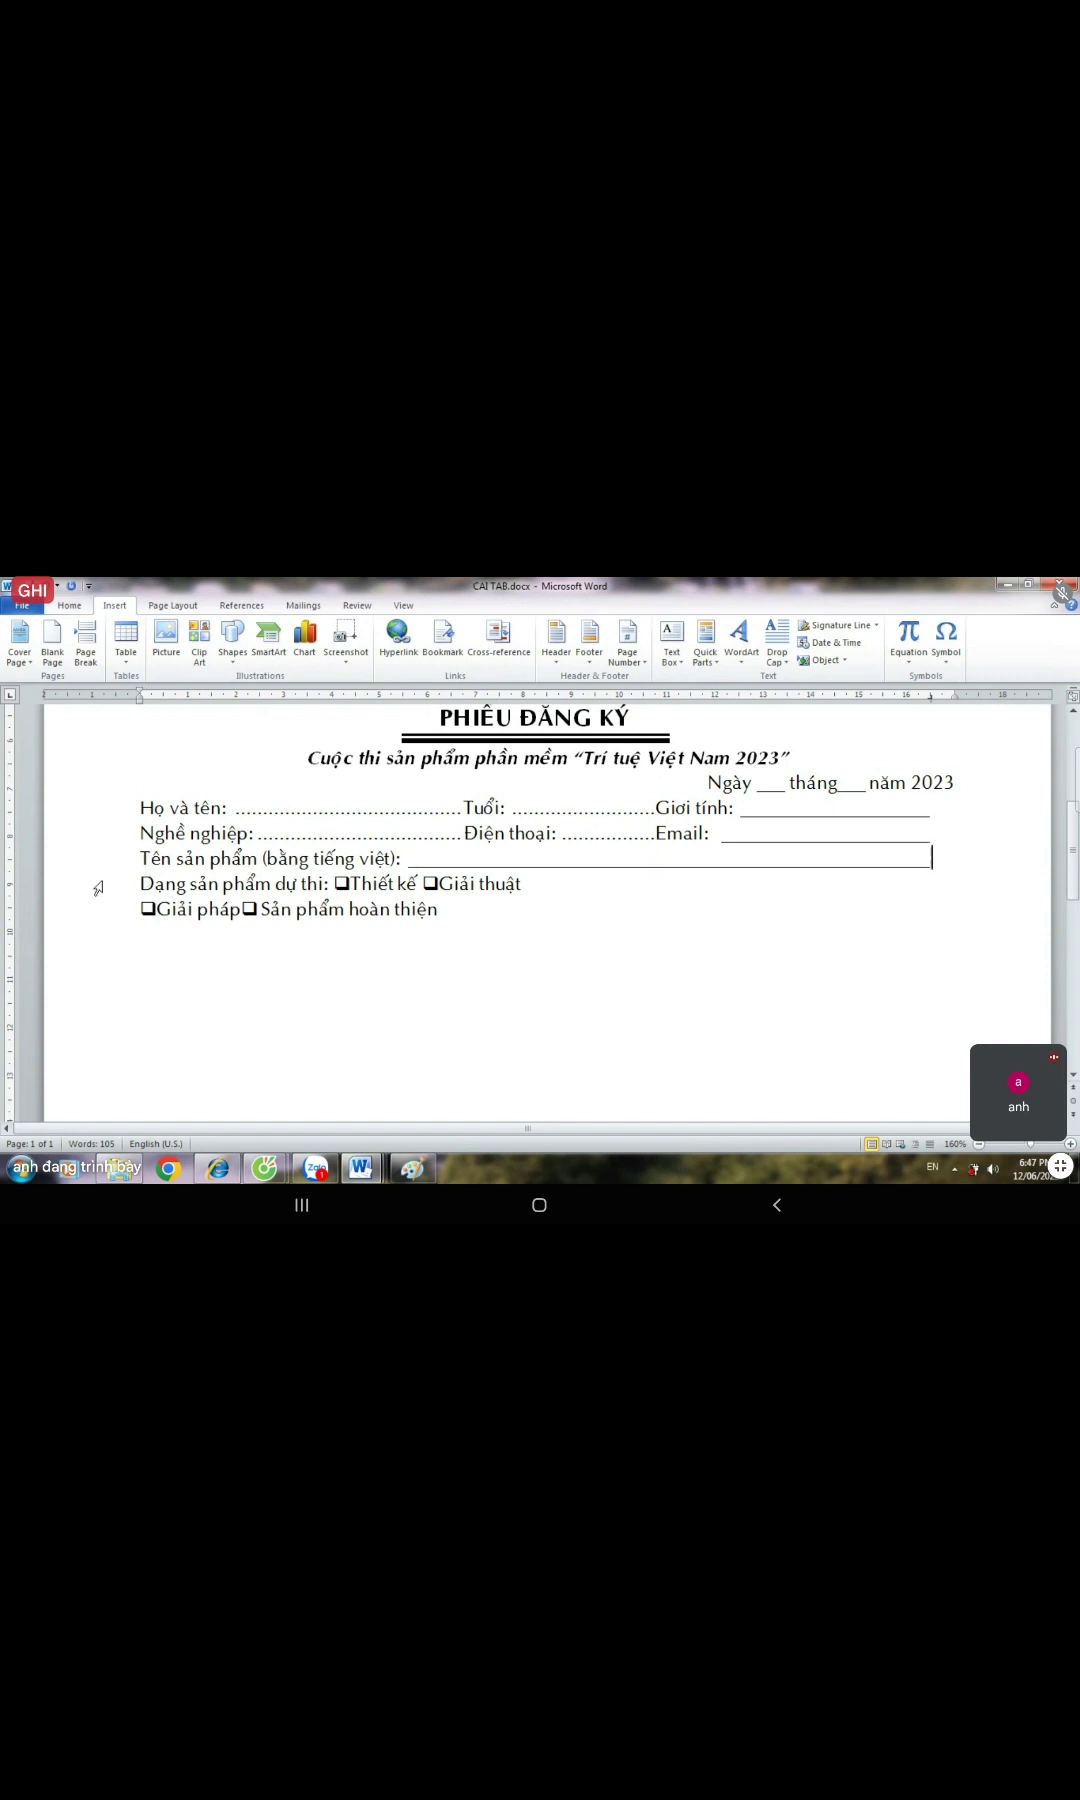
- Add left tab stops at about 7.75 cm and 11.25 cm to the two checkbox lines under "Tên sản phẩm"
{"action": "scroll", "coordinate": [340, 885], "scroll_direction": "up", "scroll_amount": 2}
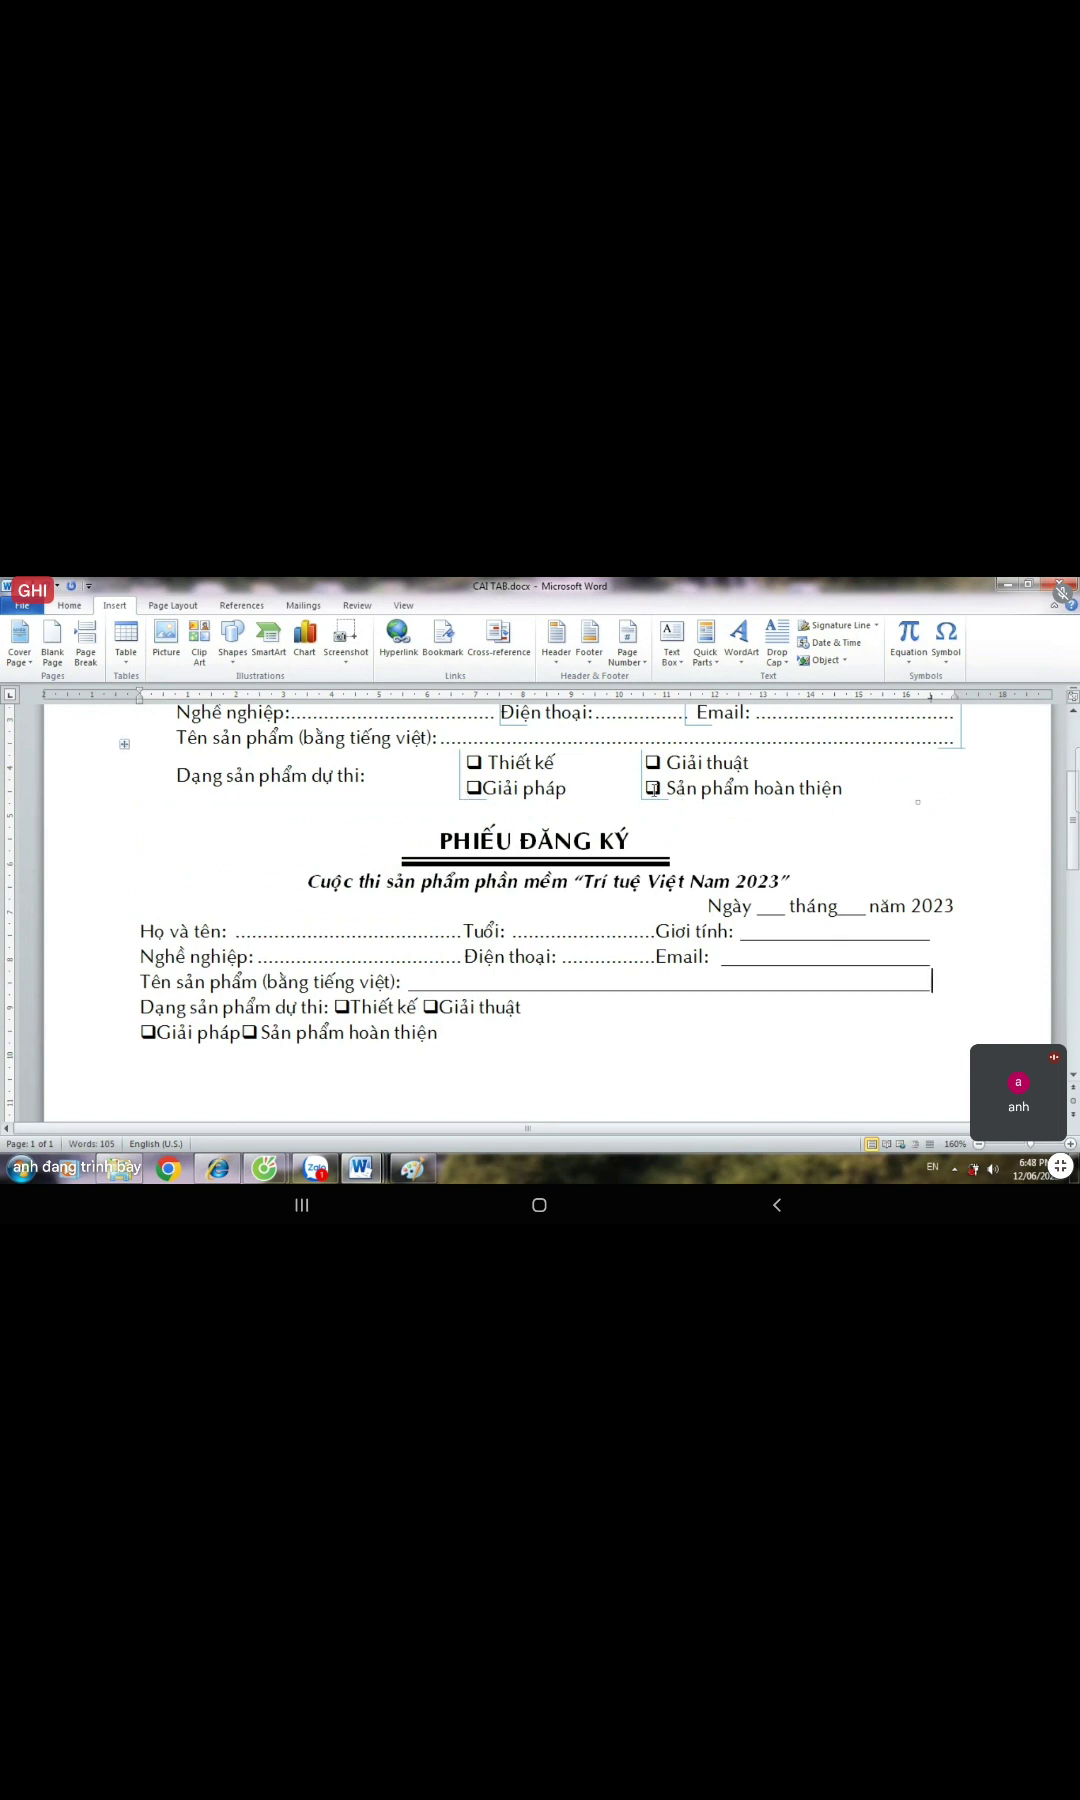
{"action": "scroll", "coordinate": [701, 793], "scroll_direction": "down", "scroll_amount": 2}
{"action": "left_click_drag", "start_coordinate": [70, 884], "coordinate": [71, 904]}
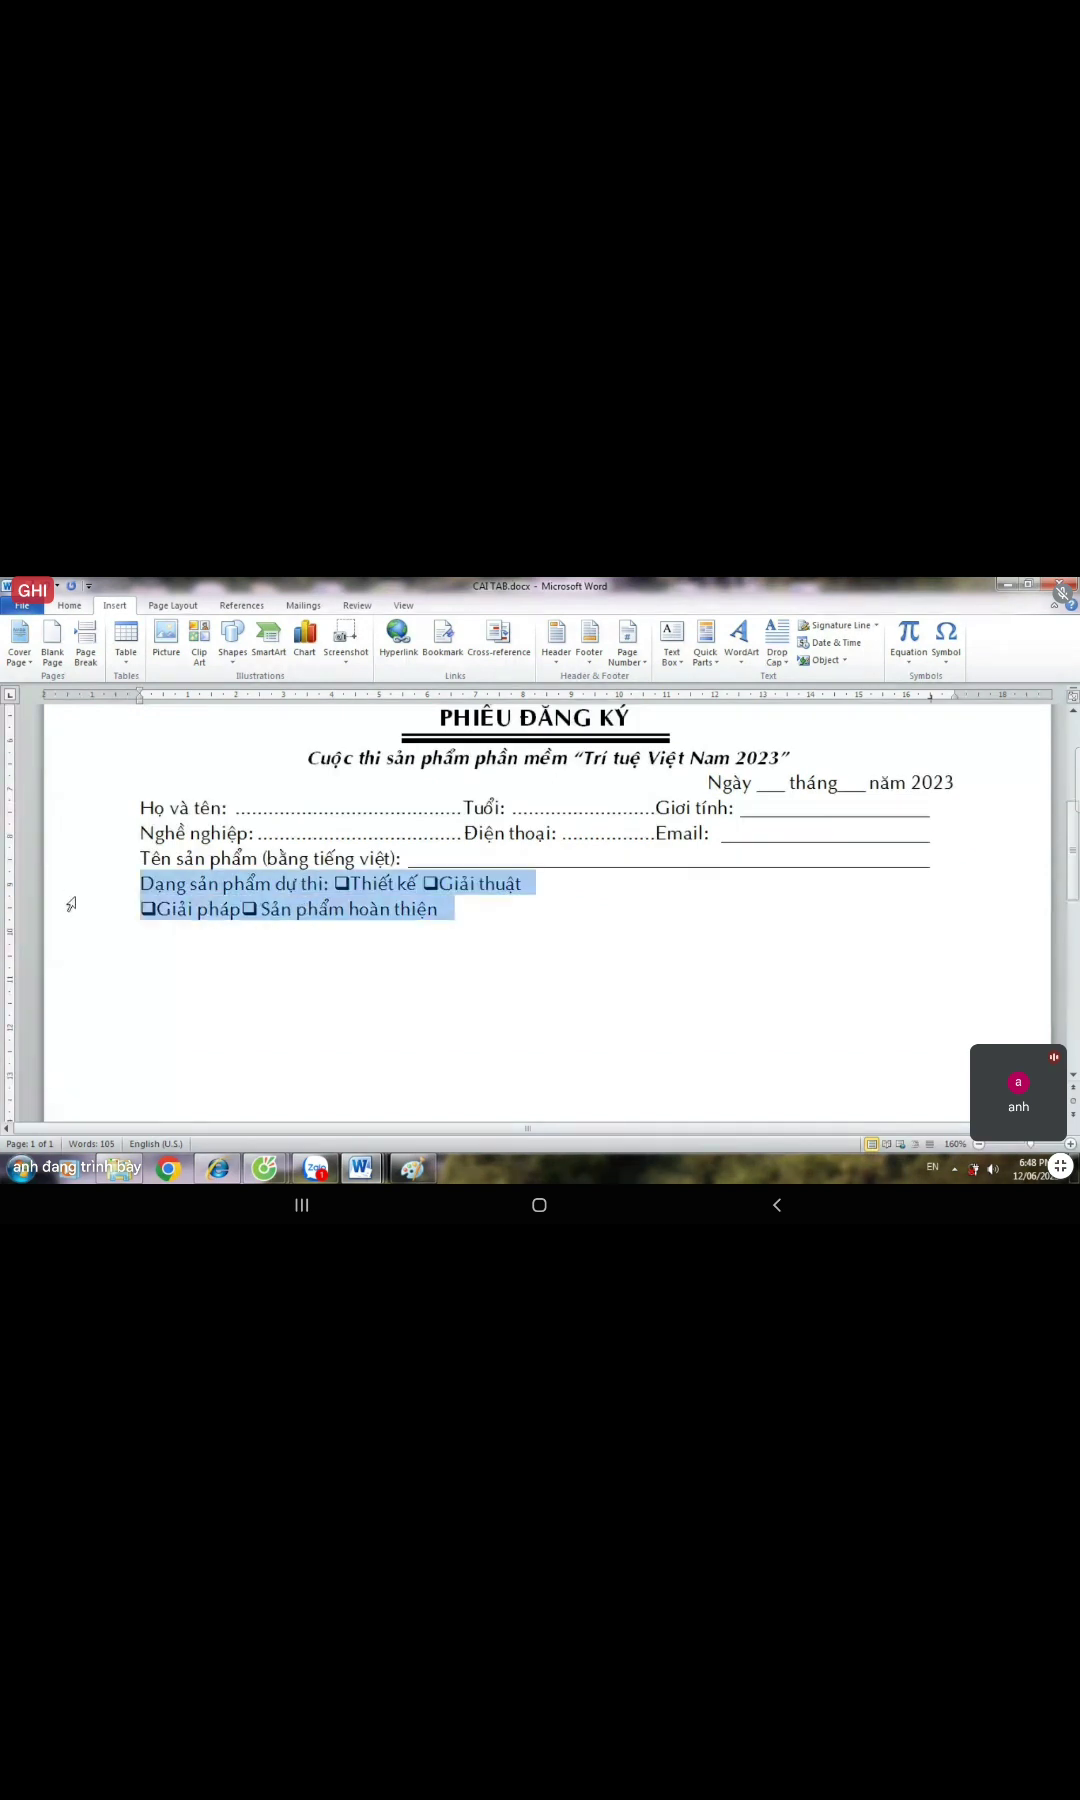
{"action": "left_click", "coordinate": [478, 696]}
{"action": "left_click_drag", "start_coordinate": [481, 702], "coordinate": [505, 712]}
{"action": "left_click", "coordinate": [678, 700]}
- Align the Thiết kế, Giải thuật, Giải pháp and Sản phẩm hoàn thiện checkboxes in two columns by inserting a tab before each
{"action": "left_click", "coordinate": [335, 884]}
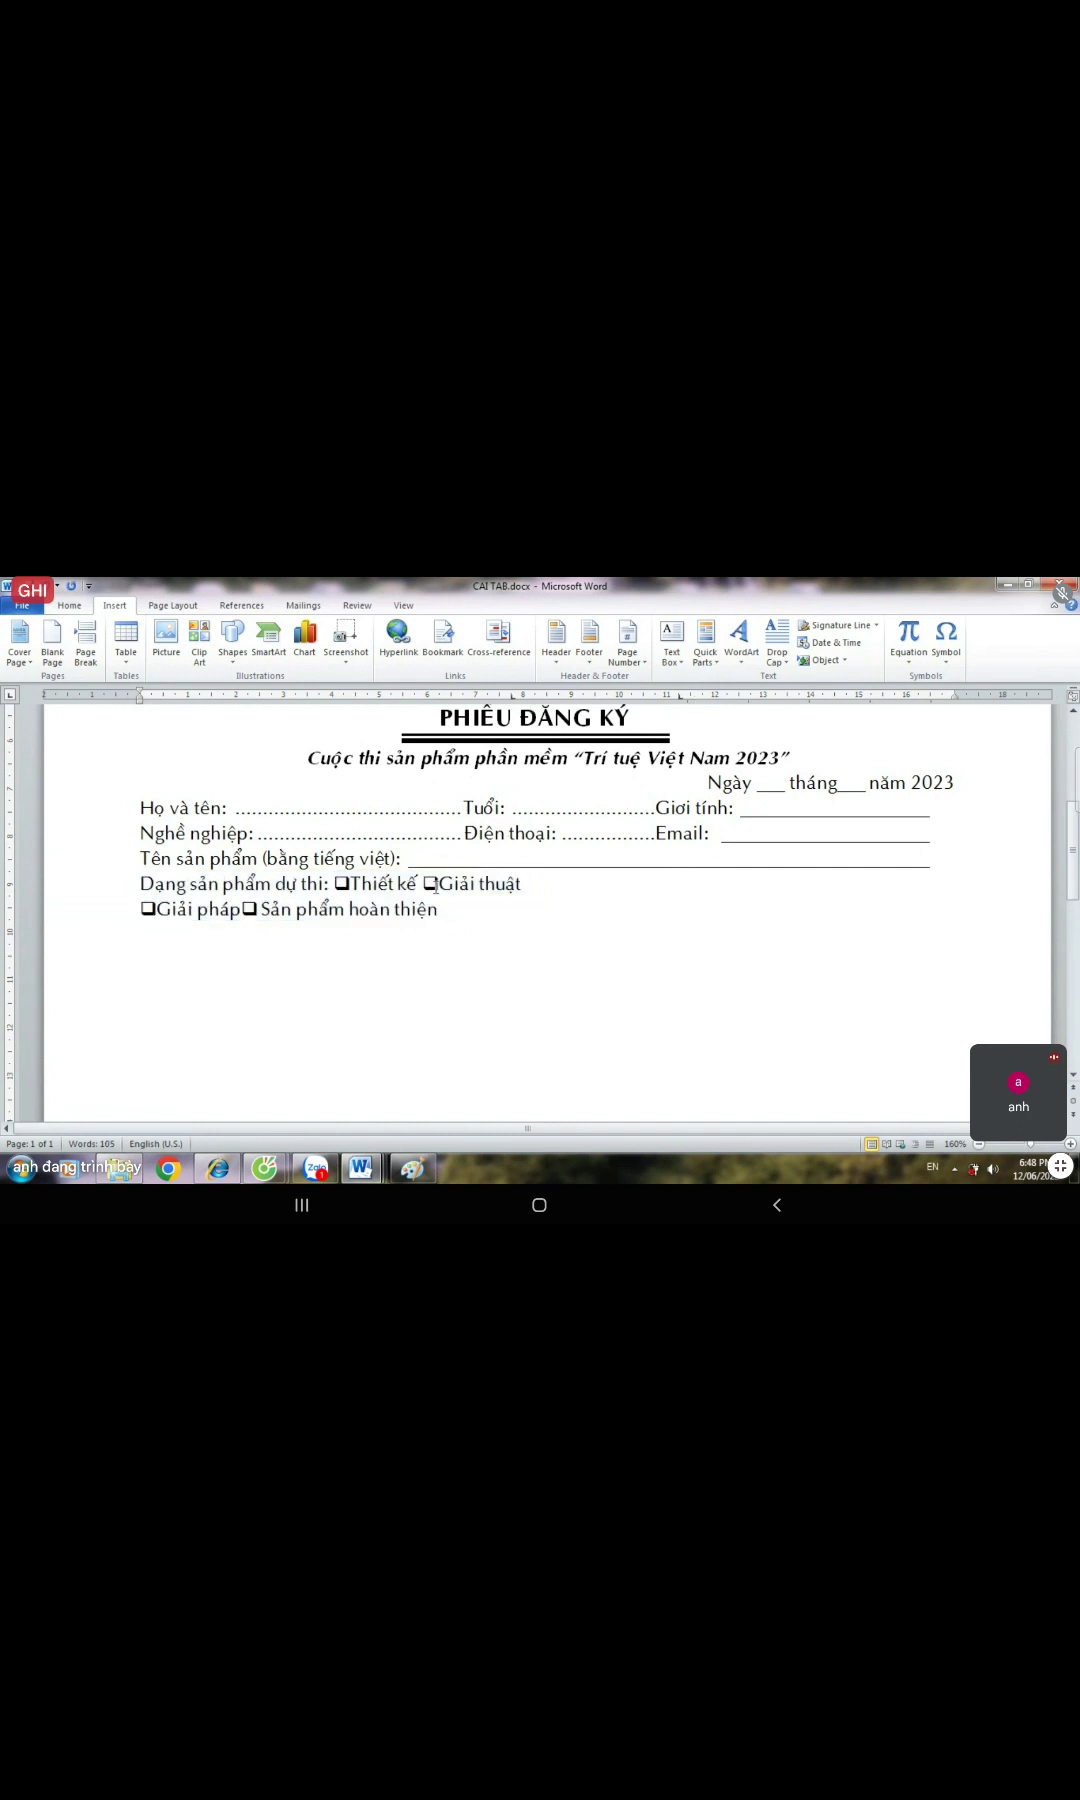
{"action": "key", "text": "Tab"}
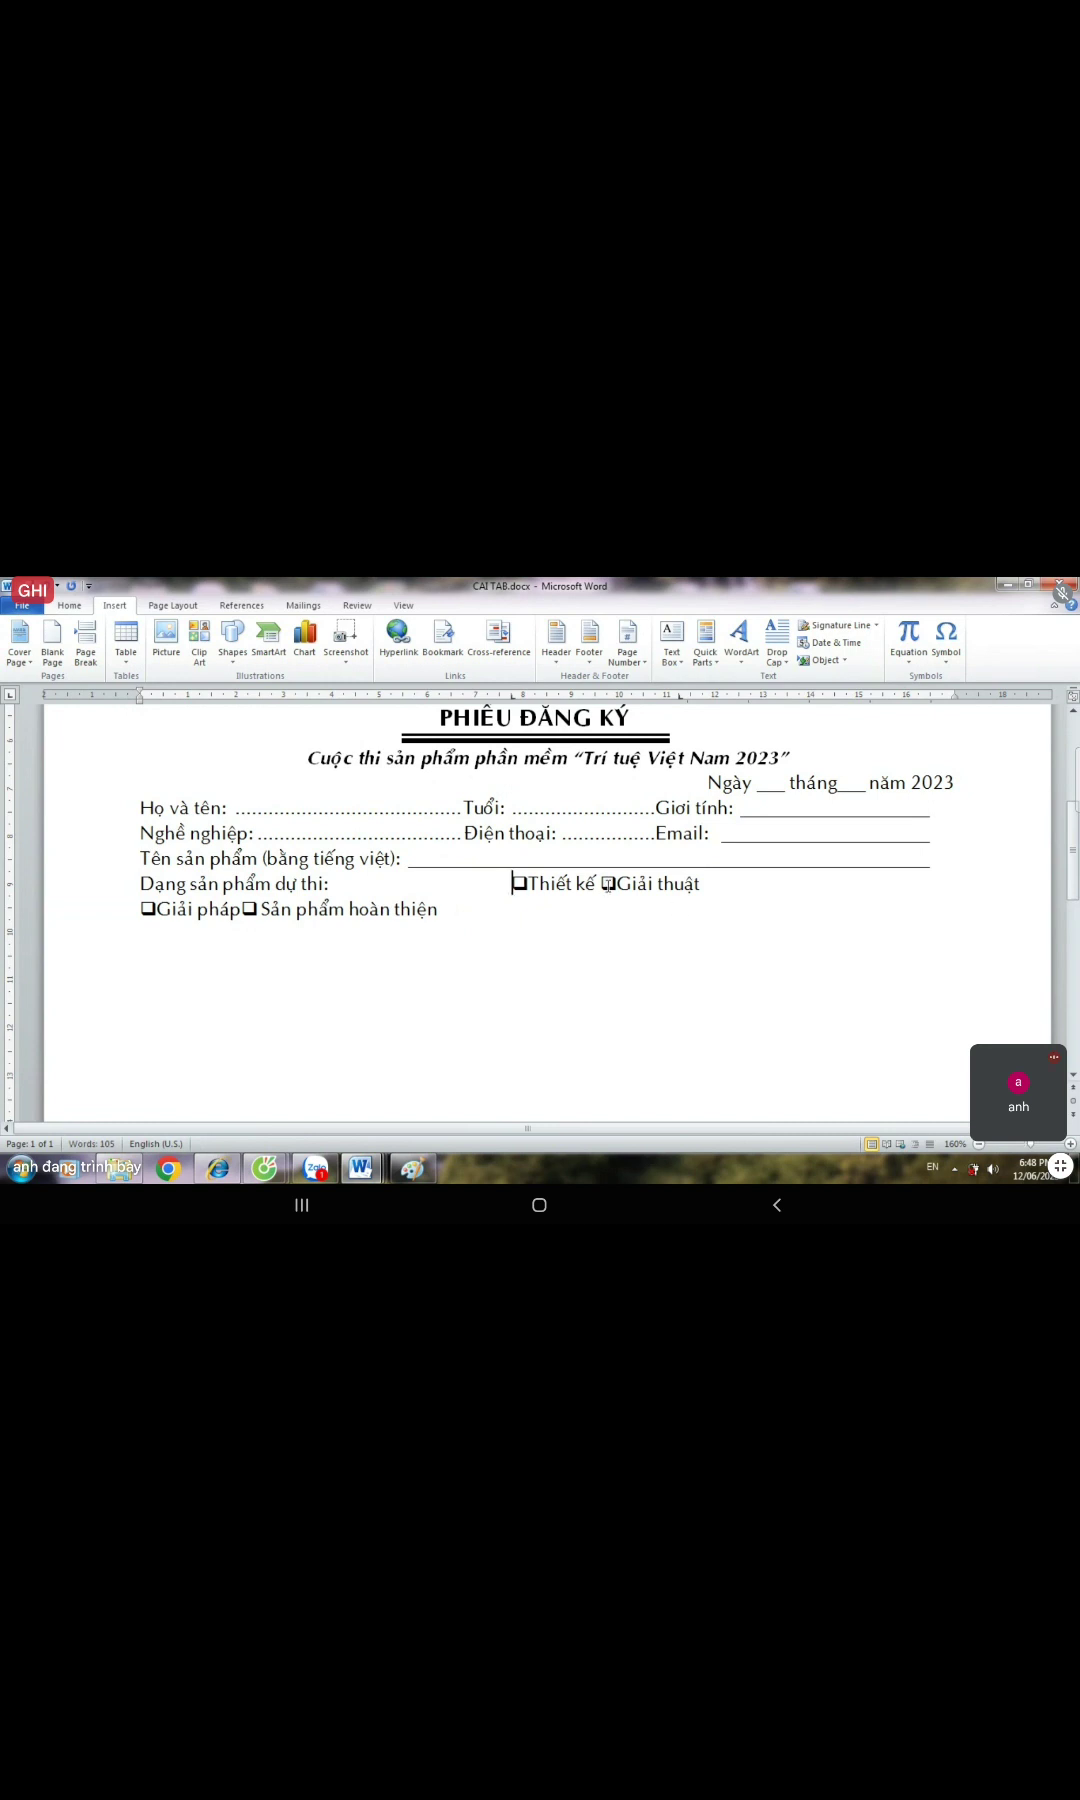
{"action": "left_click", "coordinate": [604, 884]}
{"action": "key", "text": "Tab"}
{"action": "left_click", "coordinate": [144, 914]}
{"action": "key", "text": "Tab"}
{"action": "left_click", "coordinate": [615, 910]}
{"action": "key", "text": "Tab"}
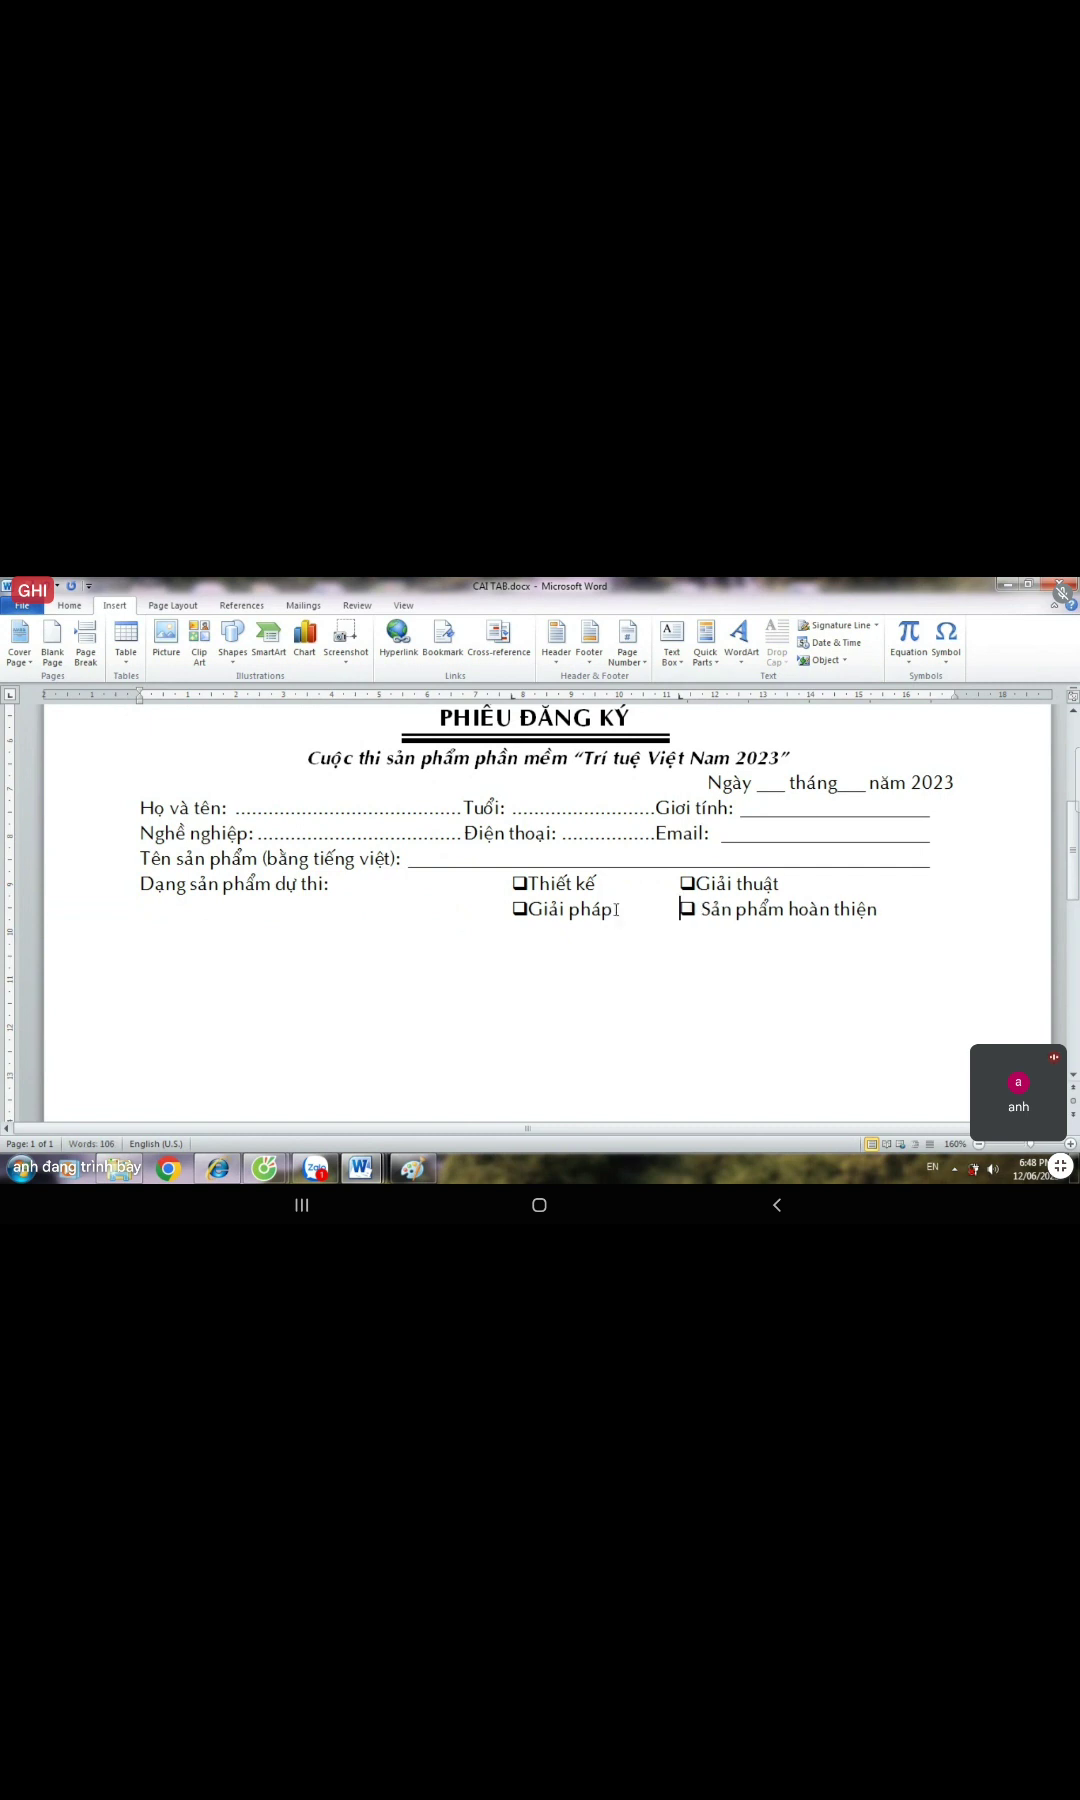
- Move the two checkbox lines' tab stops to about 6.5 cm and 10 cm
{"action": "left_click", "coordinate": [100, 896]}
{"action": "left_click_drag", "start_coordinate": [100, 896], "coordinate": [95, 911]}
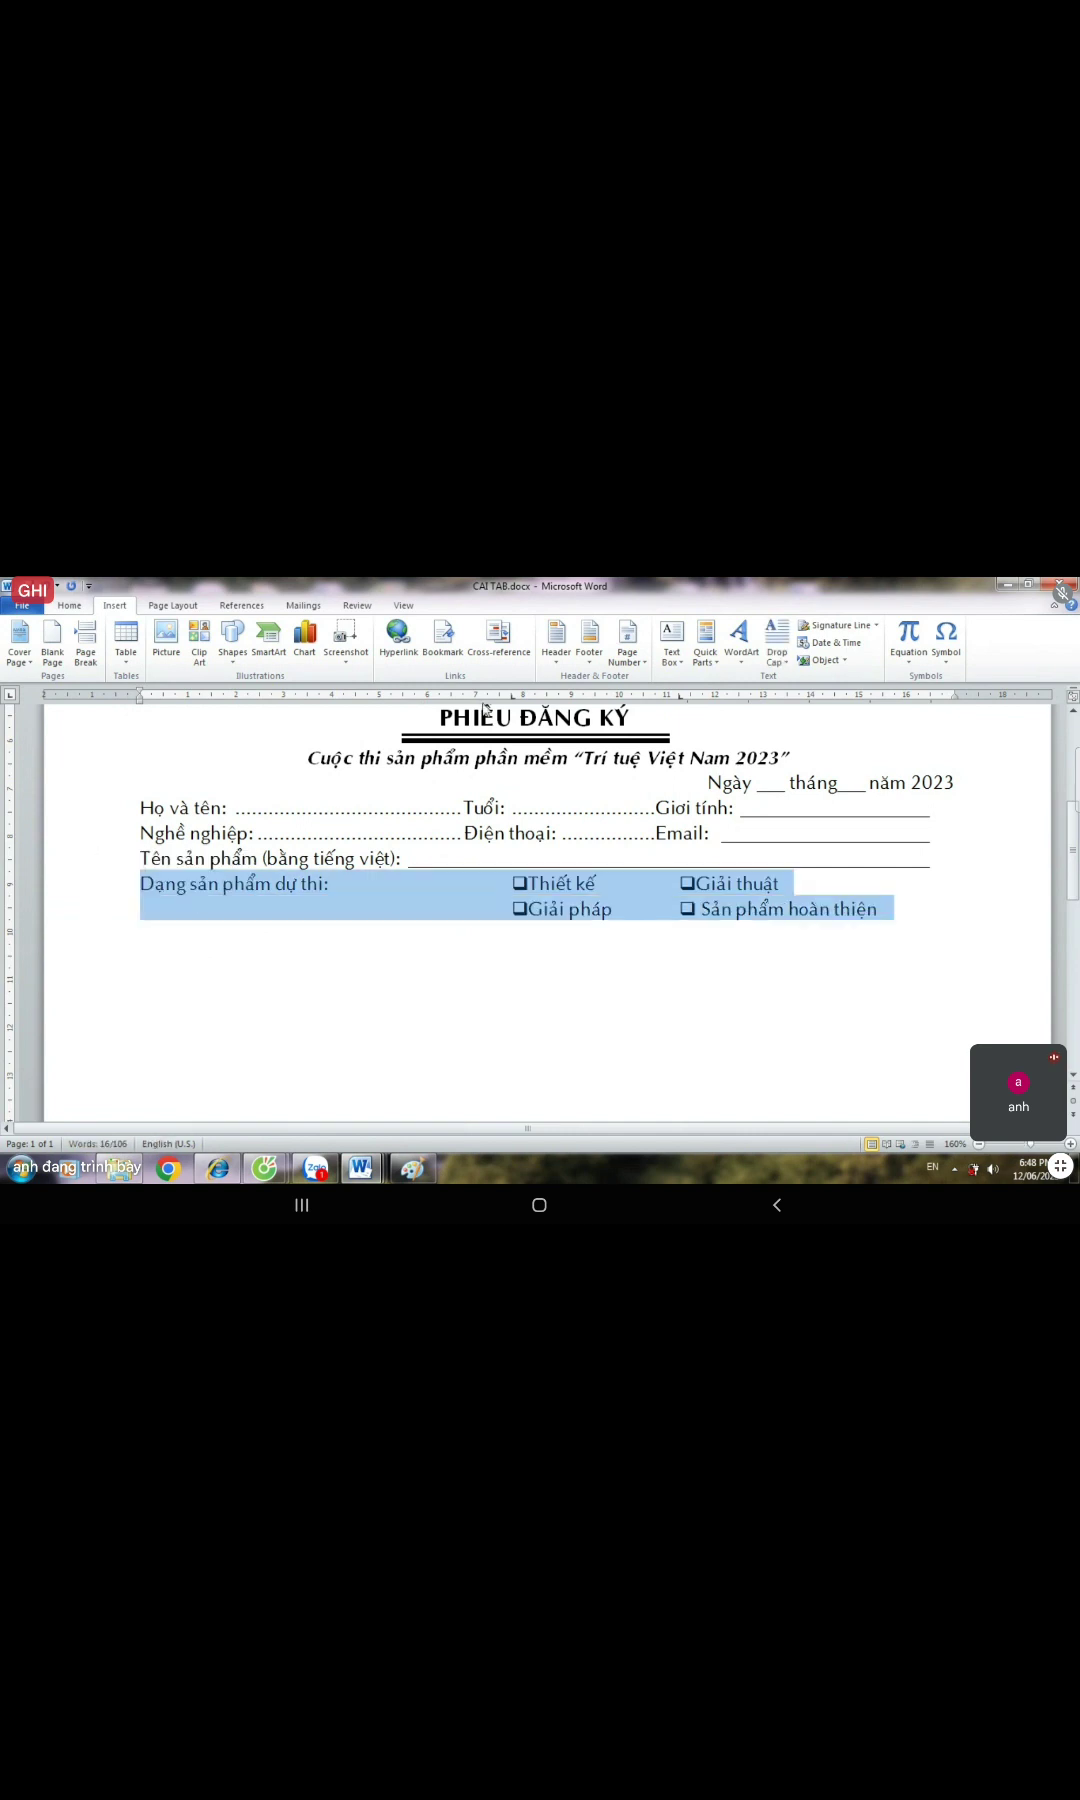
{"action": "left_click_drag", "start_coordinate": [512, 703], "coordinate": [450, 706]}
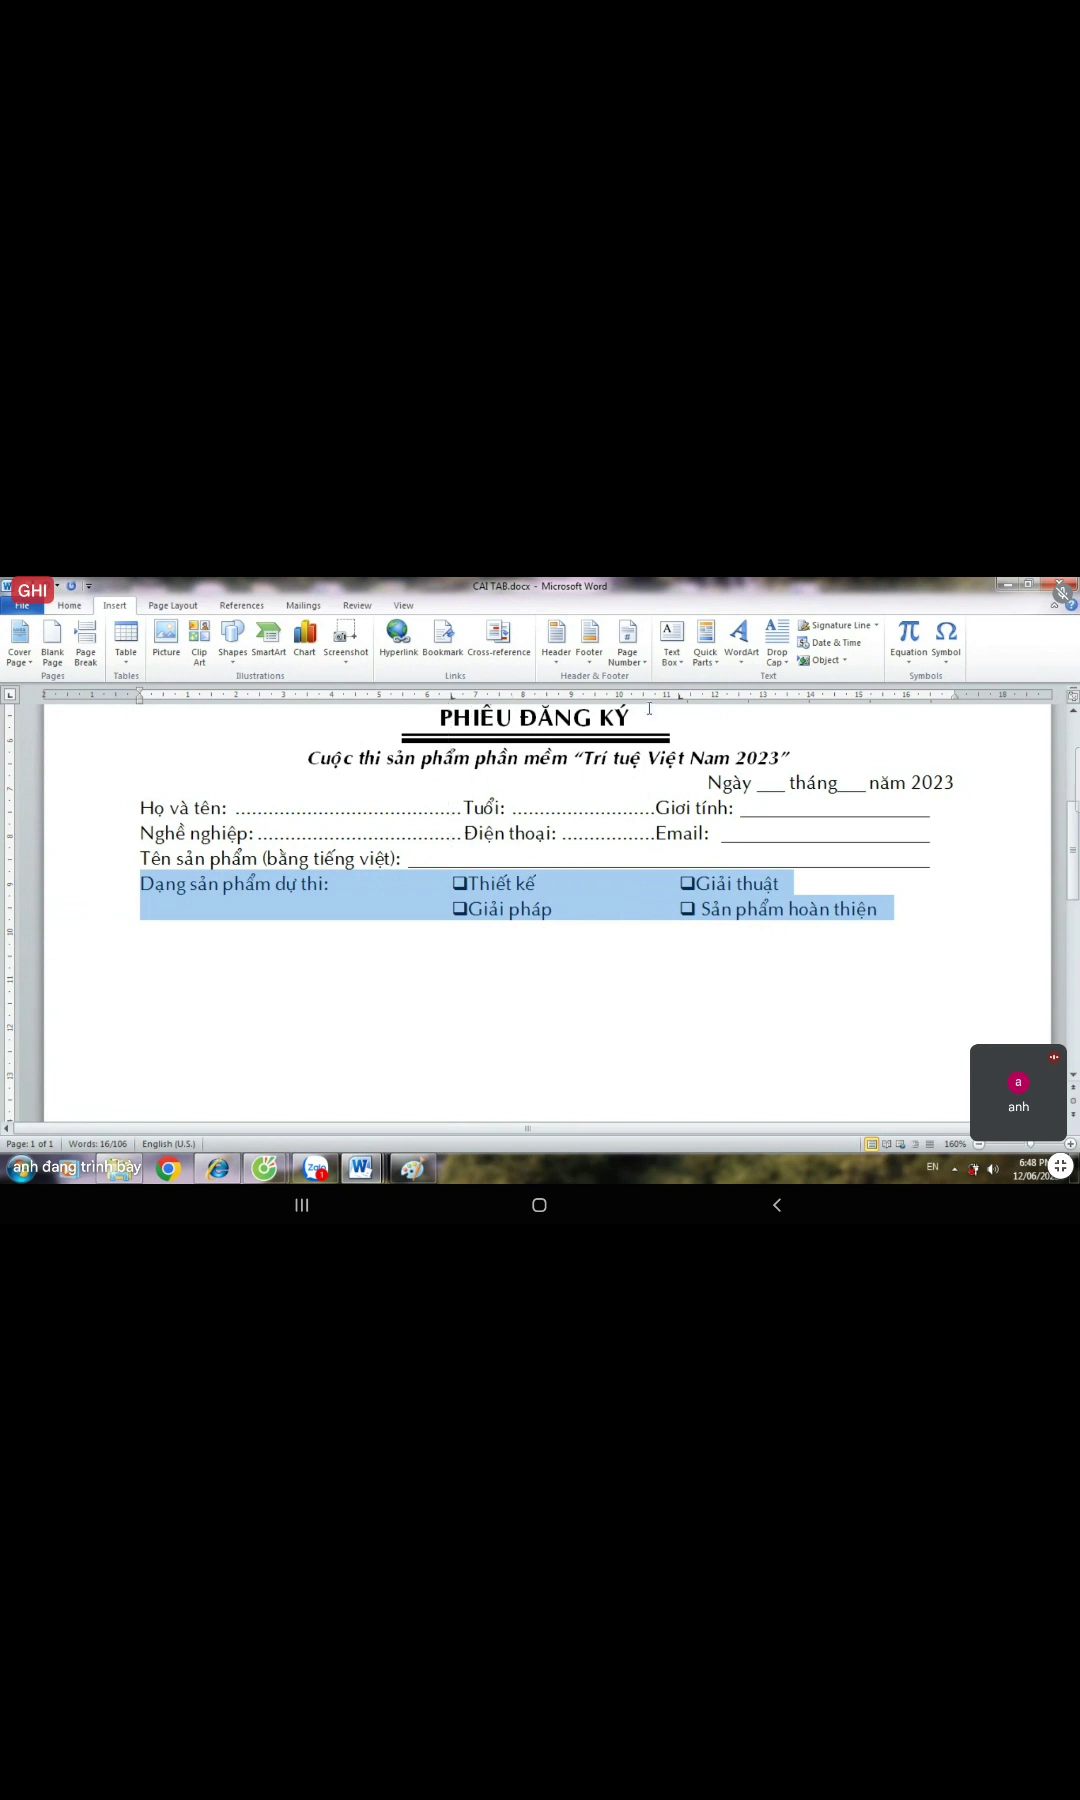
{"action": "left_click_drag", "start_coordinate": [682, 698], "coordinate": [622, 710]}
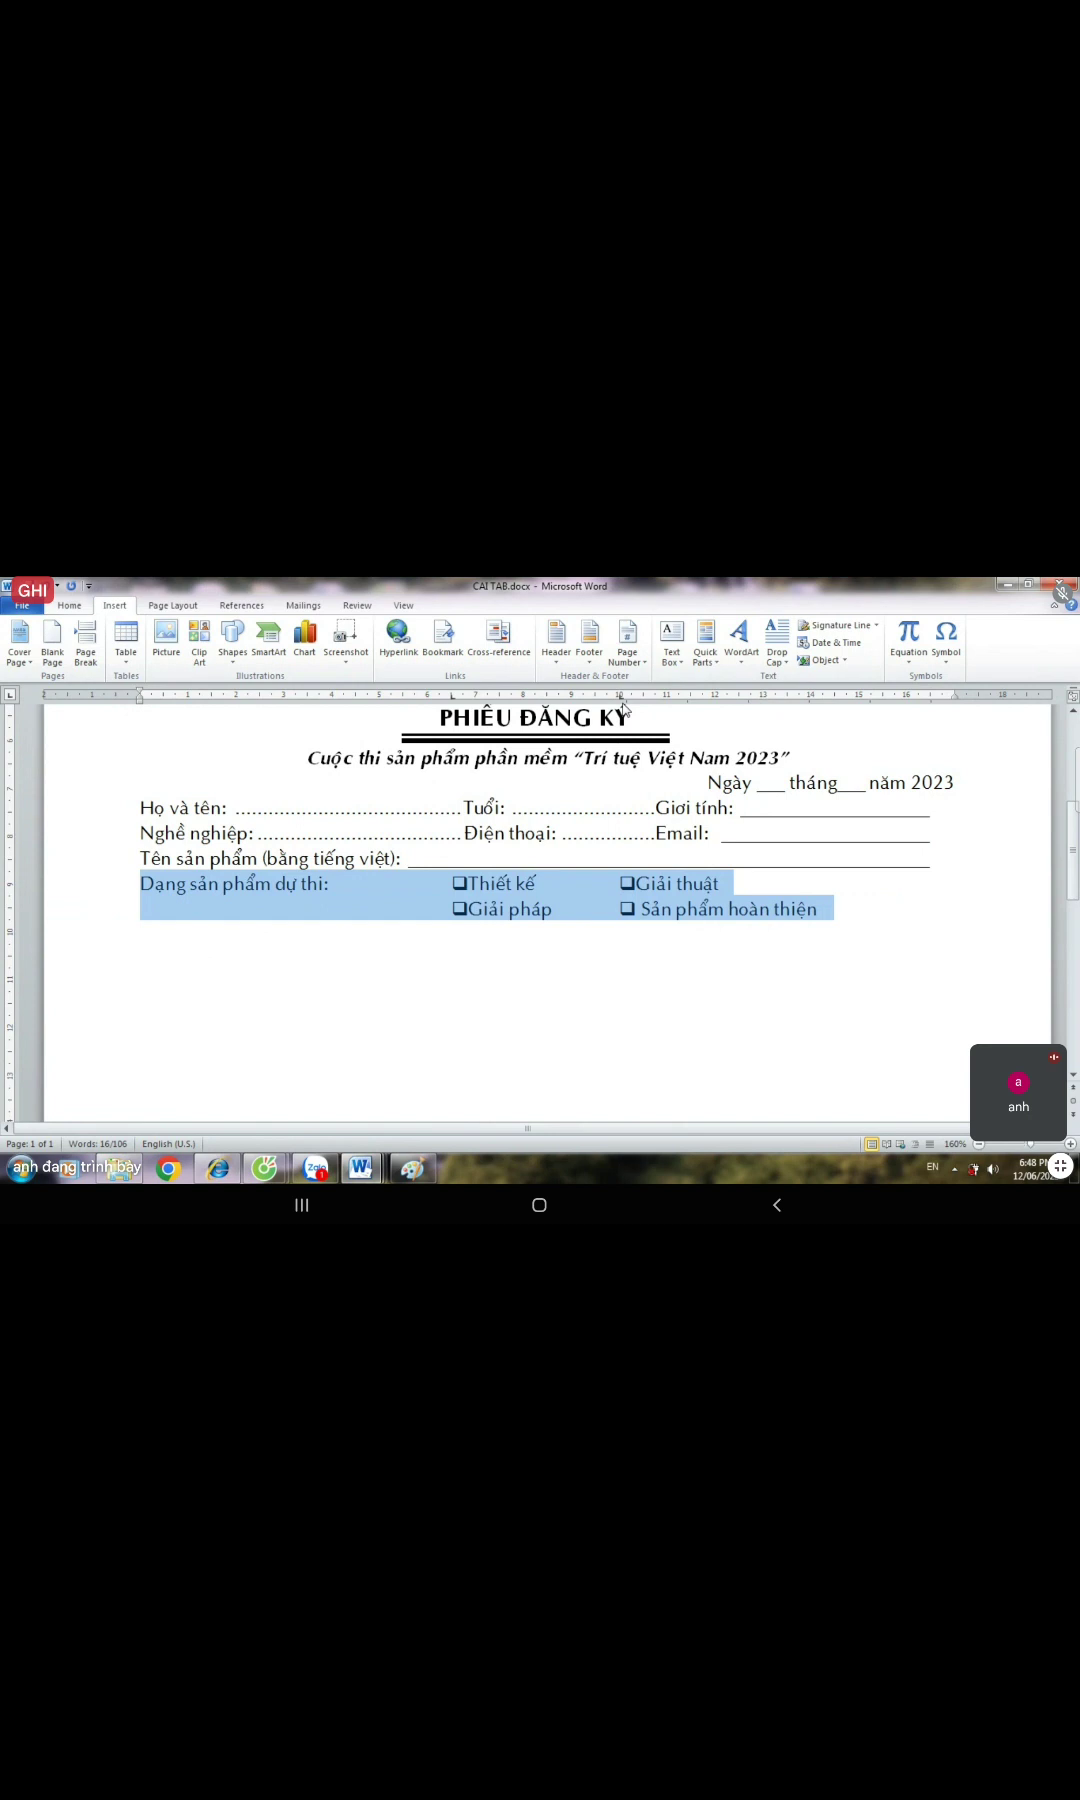
{"action": "left_click", "coordinate": [785, 1015]}
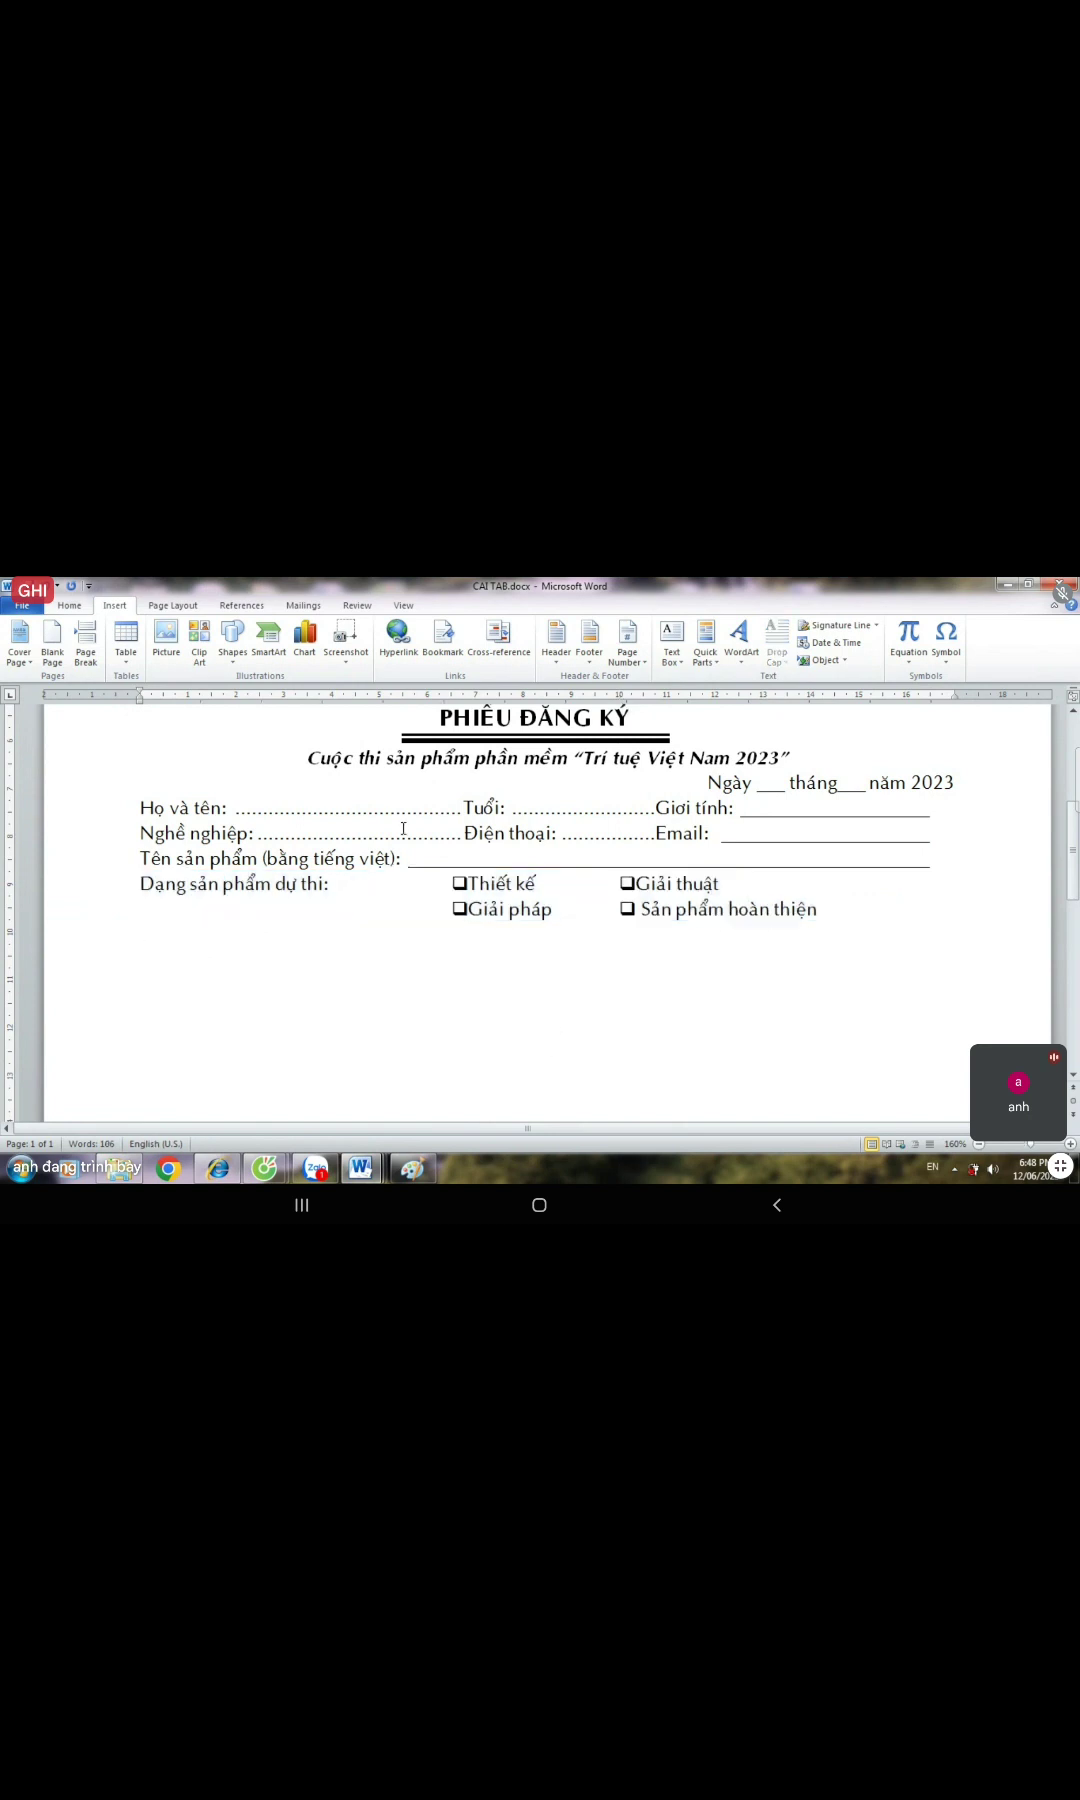
{"action": "left_click_drag", "start_coordinate": [92, 830], "coordinate": [92, 812]}
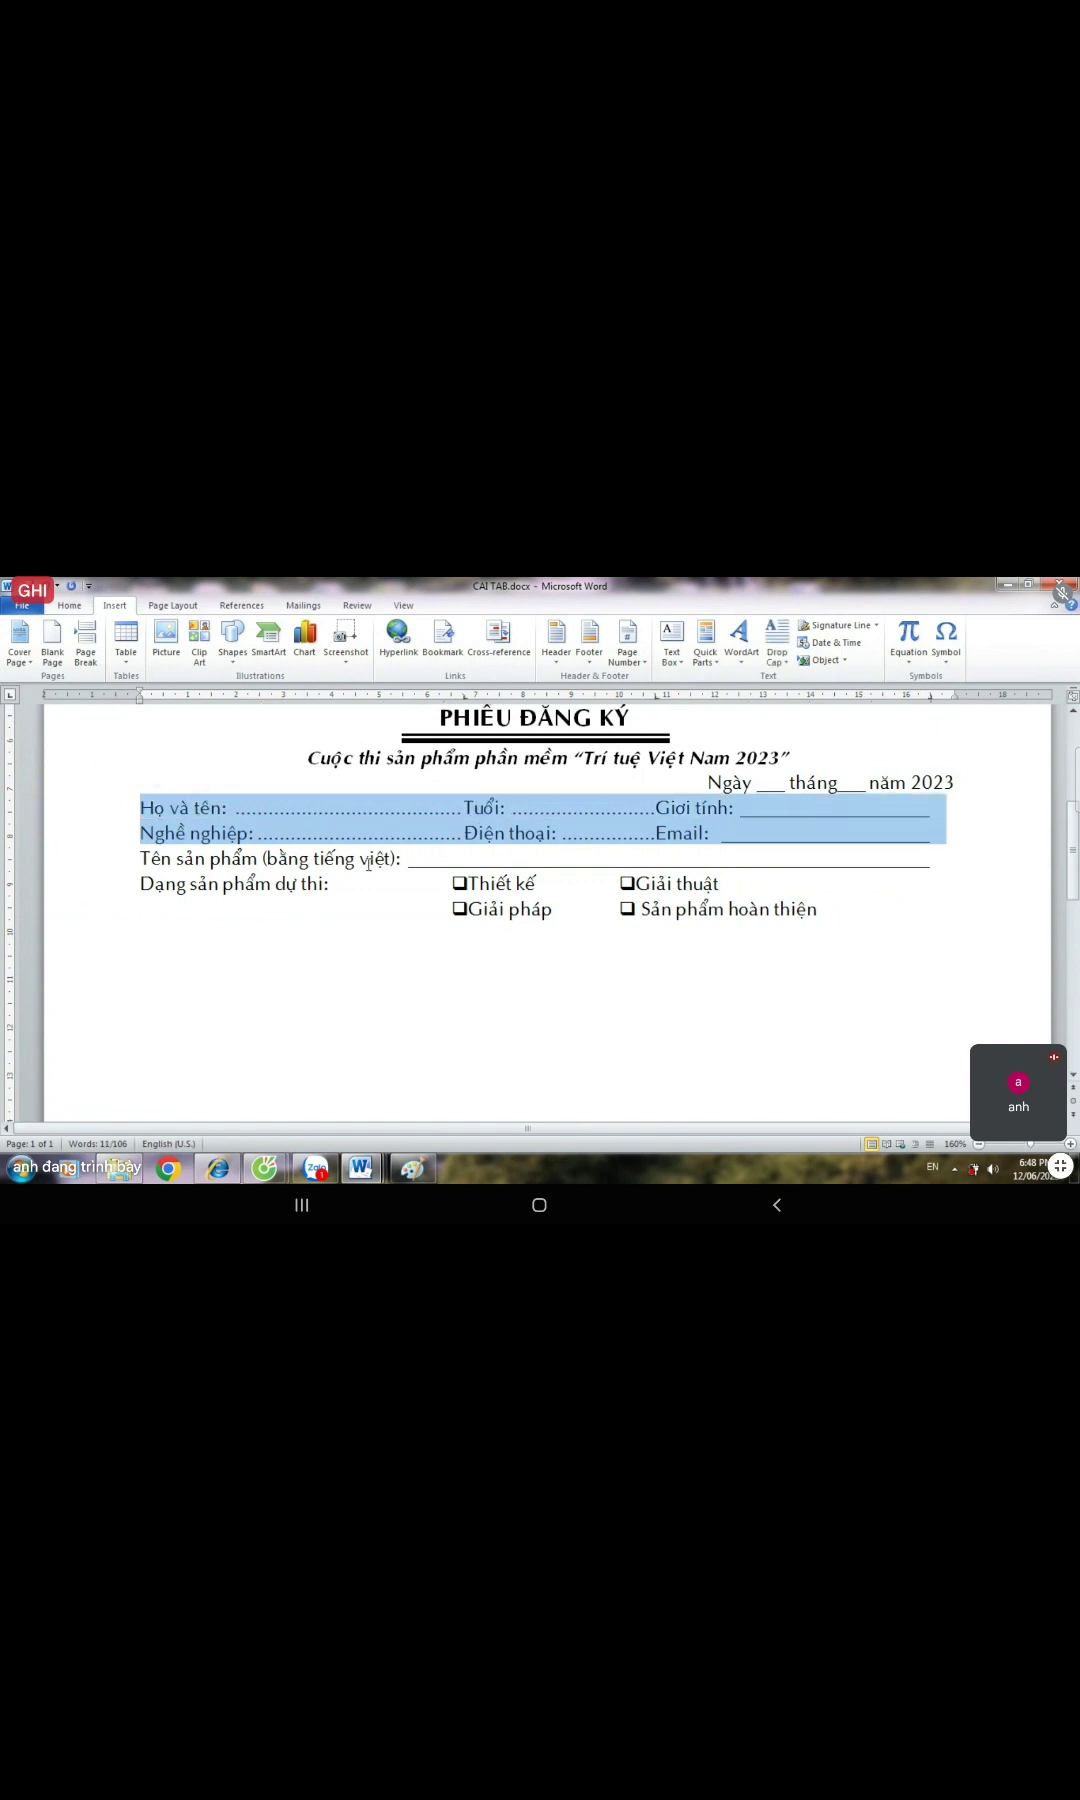
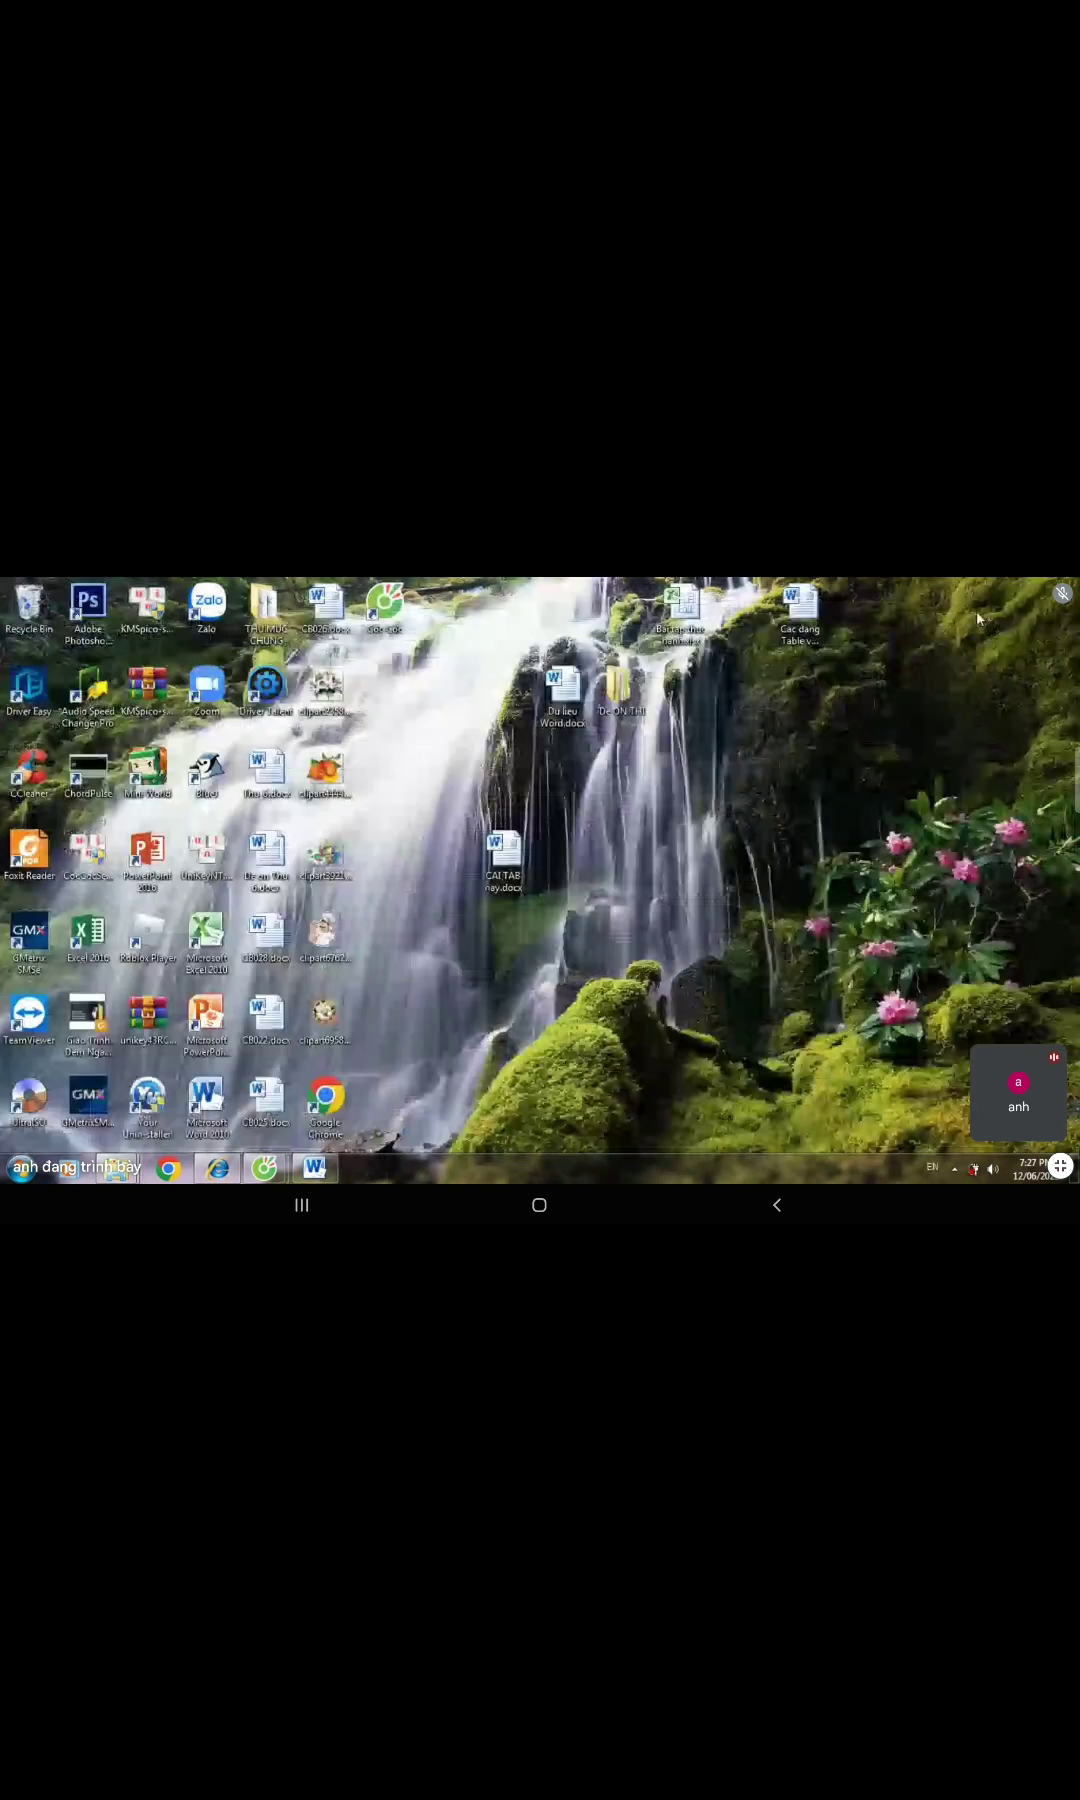
- Switch to the Google Meet call in the Cốc Cốc browser and display the meeting's activities
{"action": "mouse_move", "coordinate": [267, 1171]}
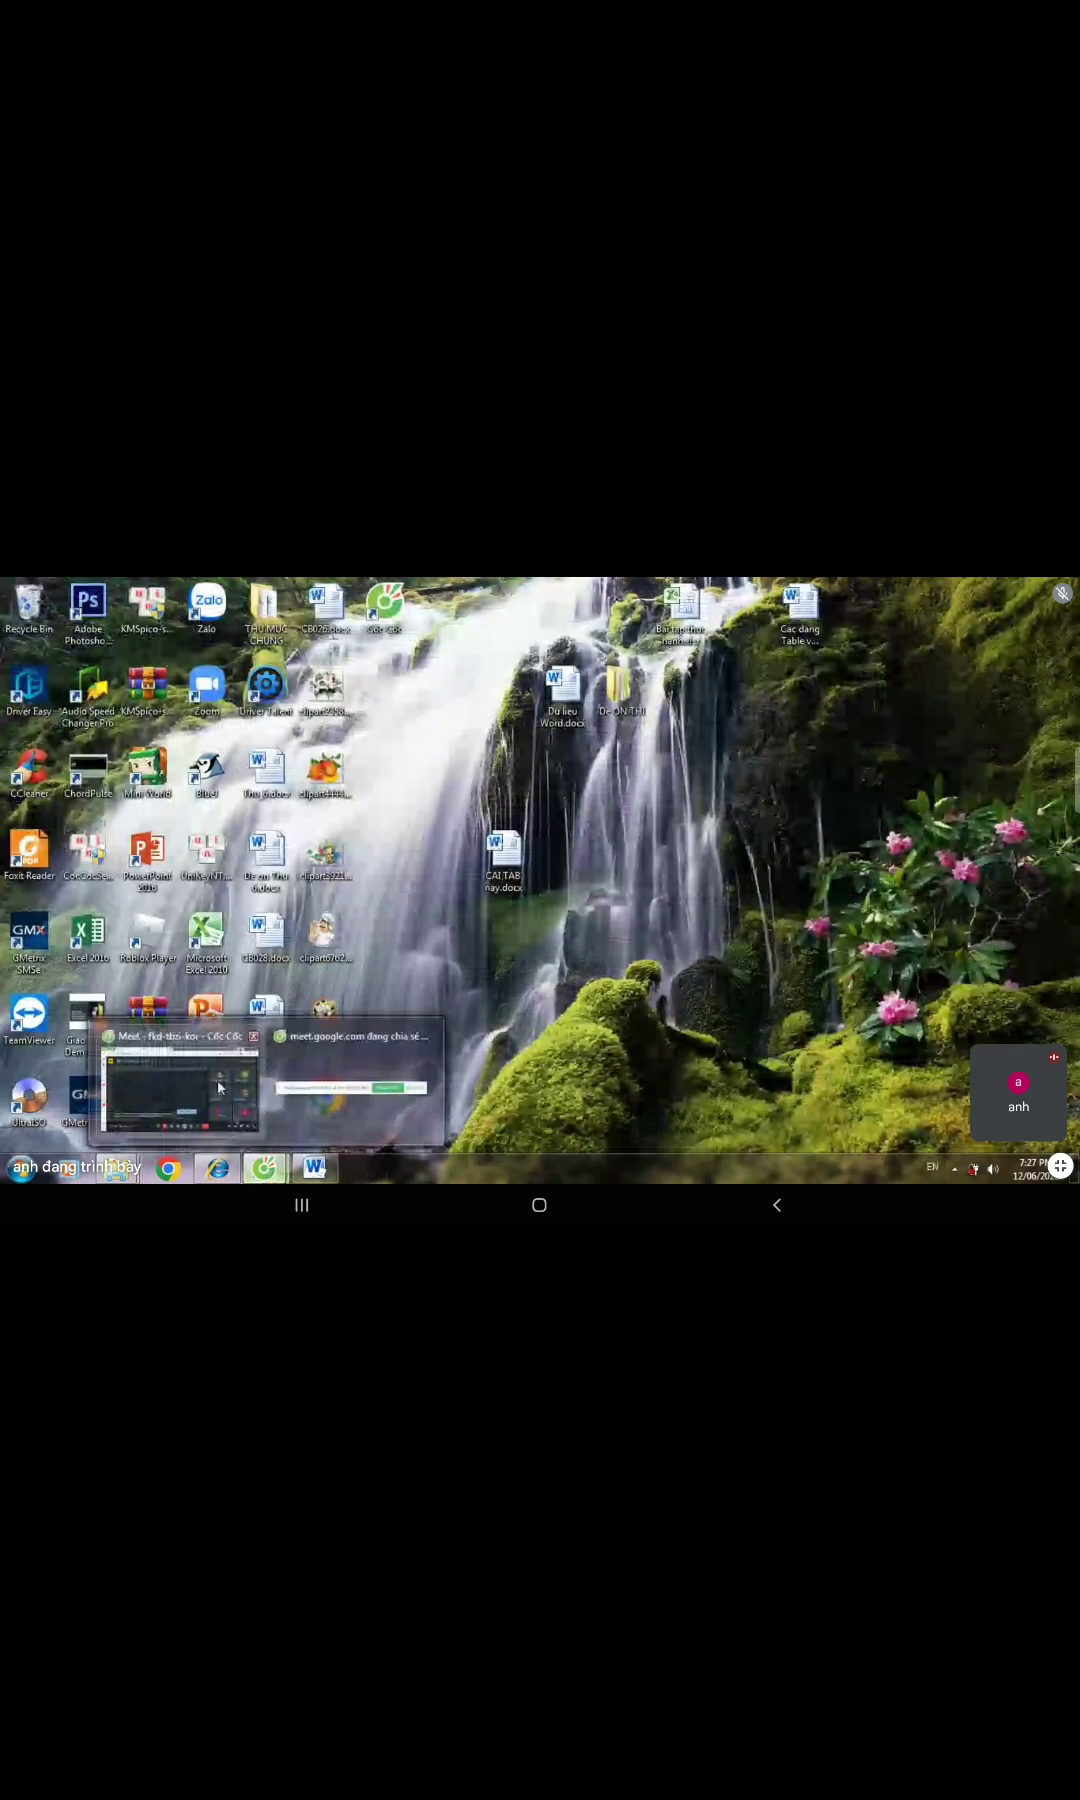
{"action": "left_click", "coordinate": [180, 1090]}
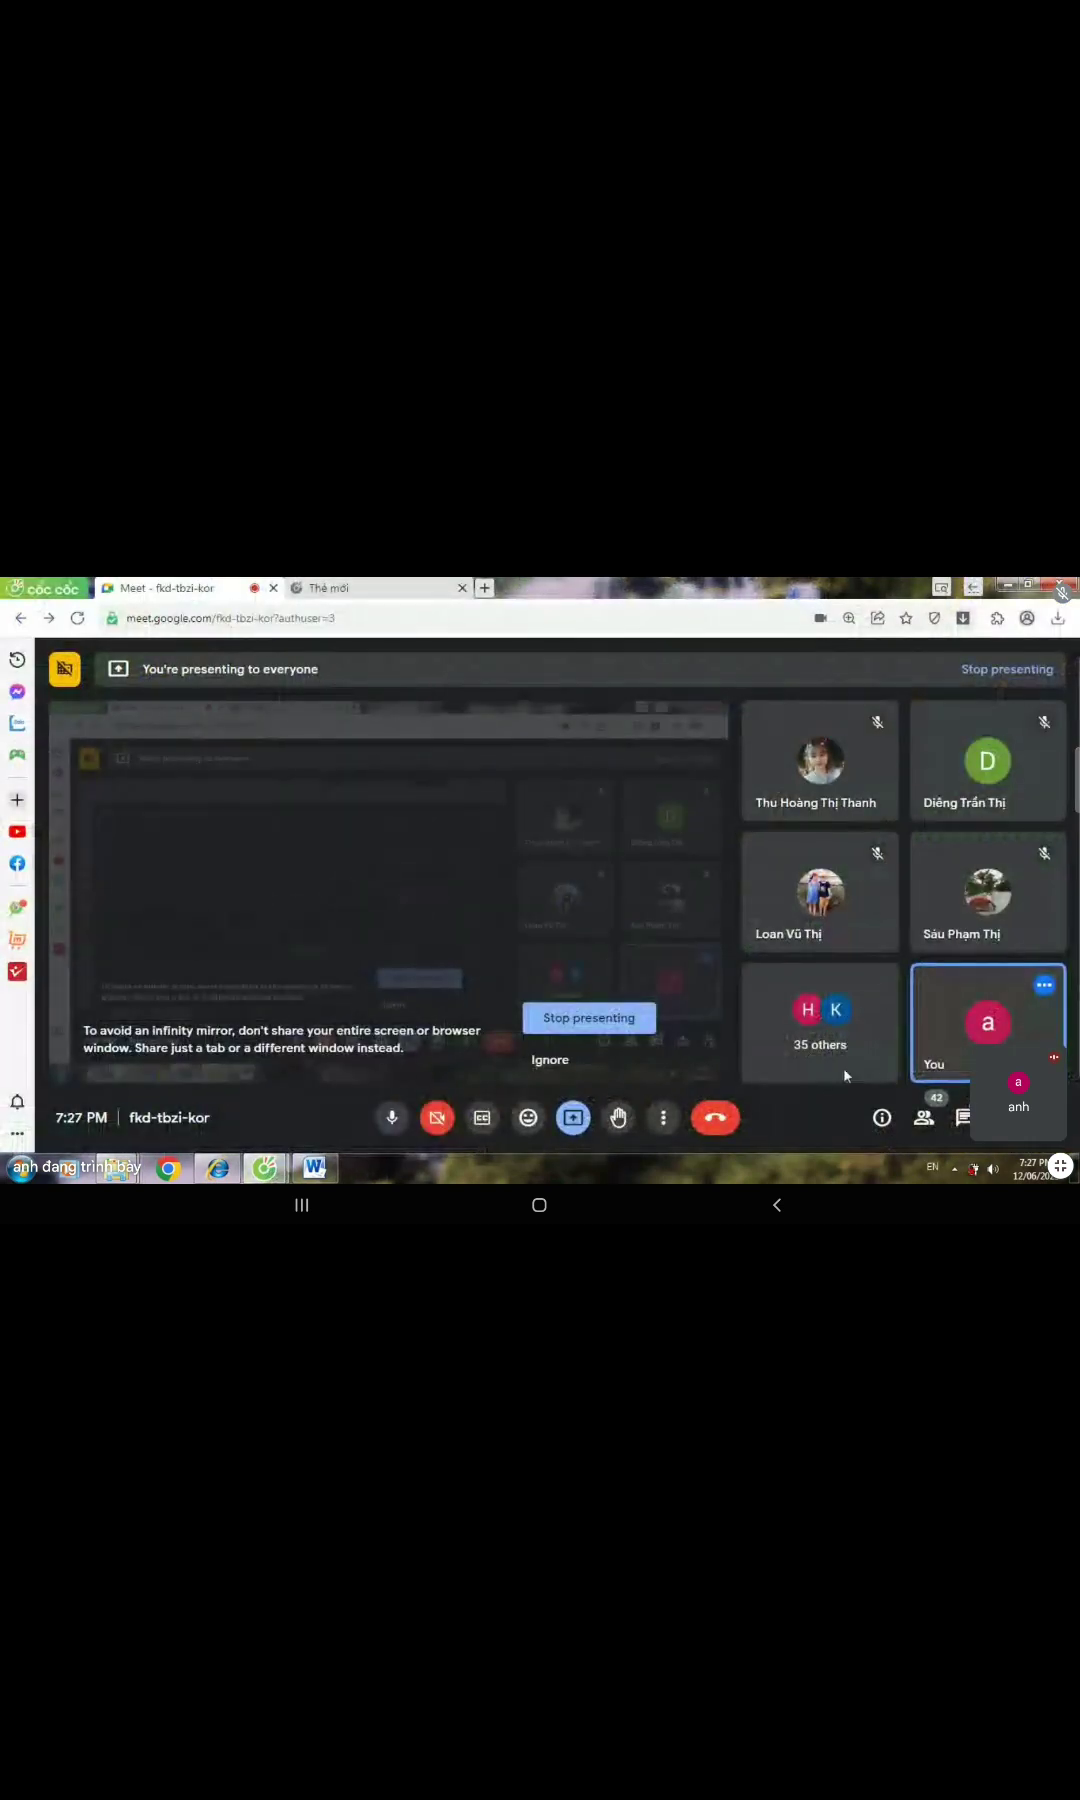
{"action": "left_click", "coordinate": [1003, 1117]}
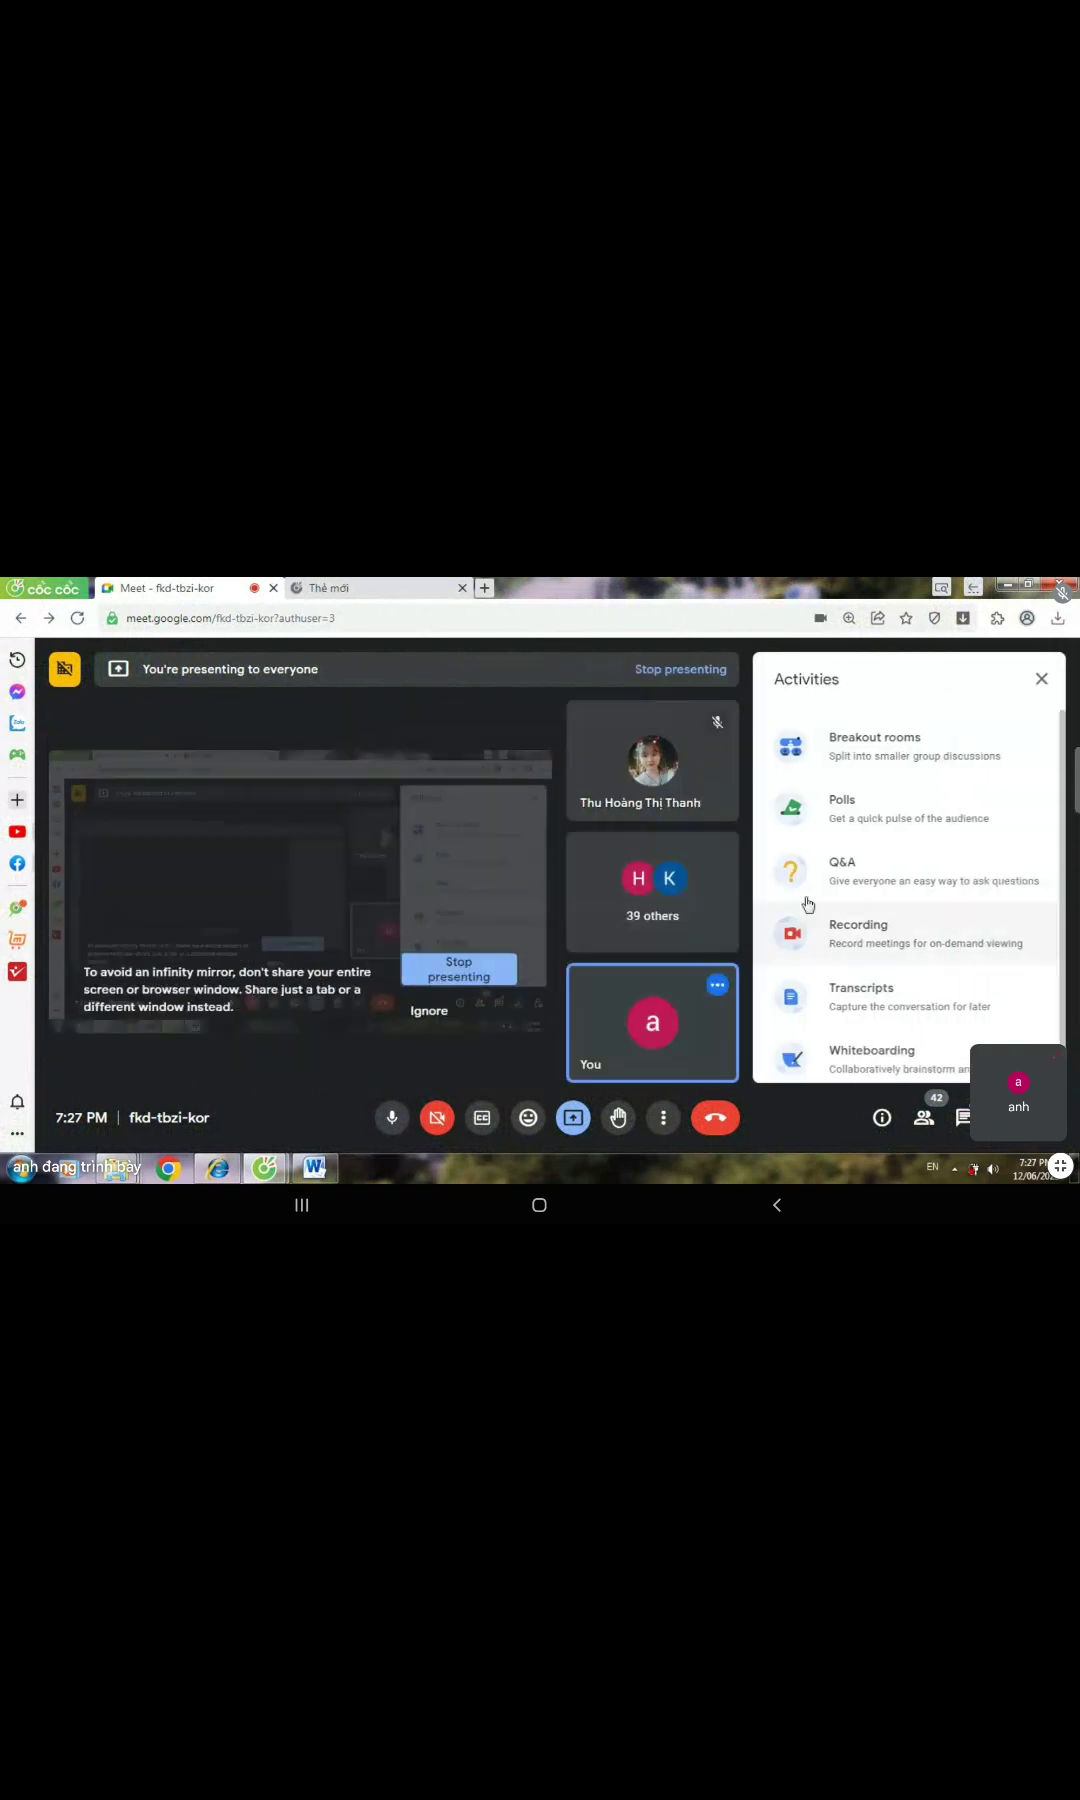
- Start recording the video call without captions or a transcript, accepting the participant consent notice
{"action": "left_click", "coordinate": [891, 945]}
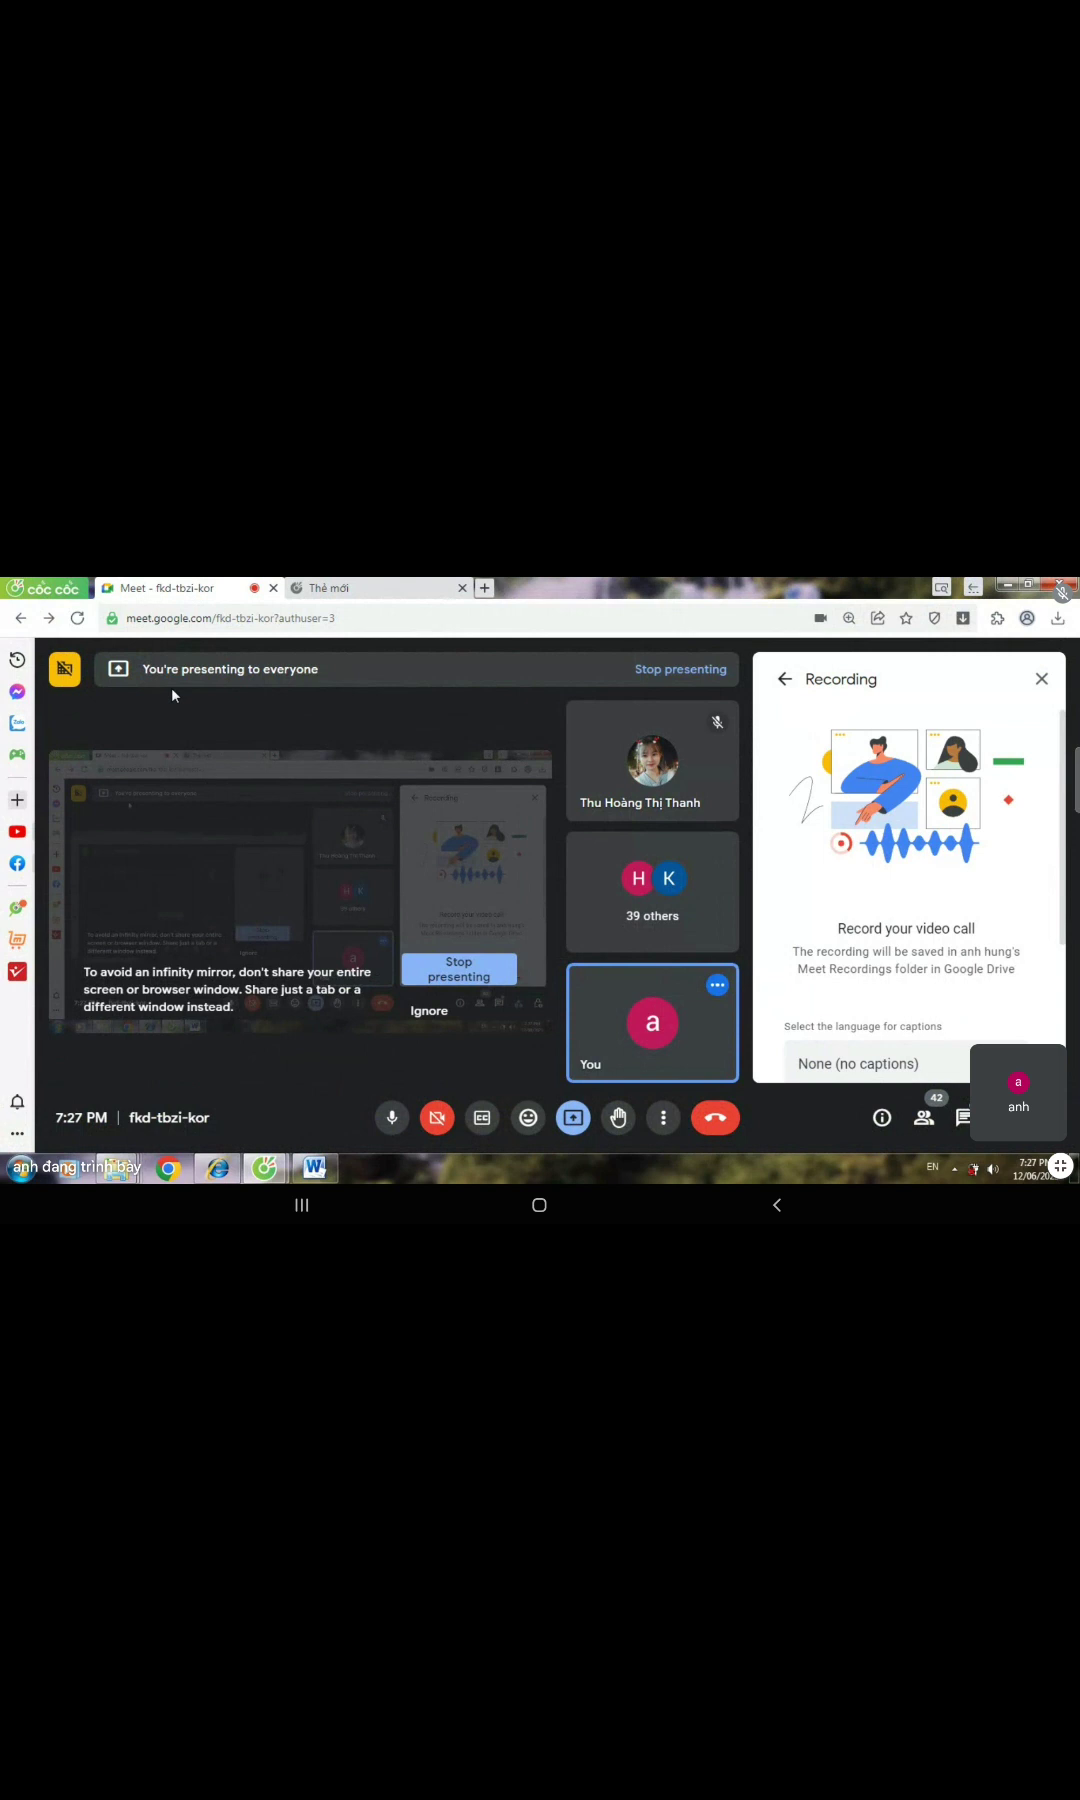
{"action": "scroll", "coordinate": [1025, 995], "scroll_direction": "down", "scroll_amount": 3}
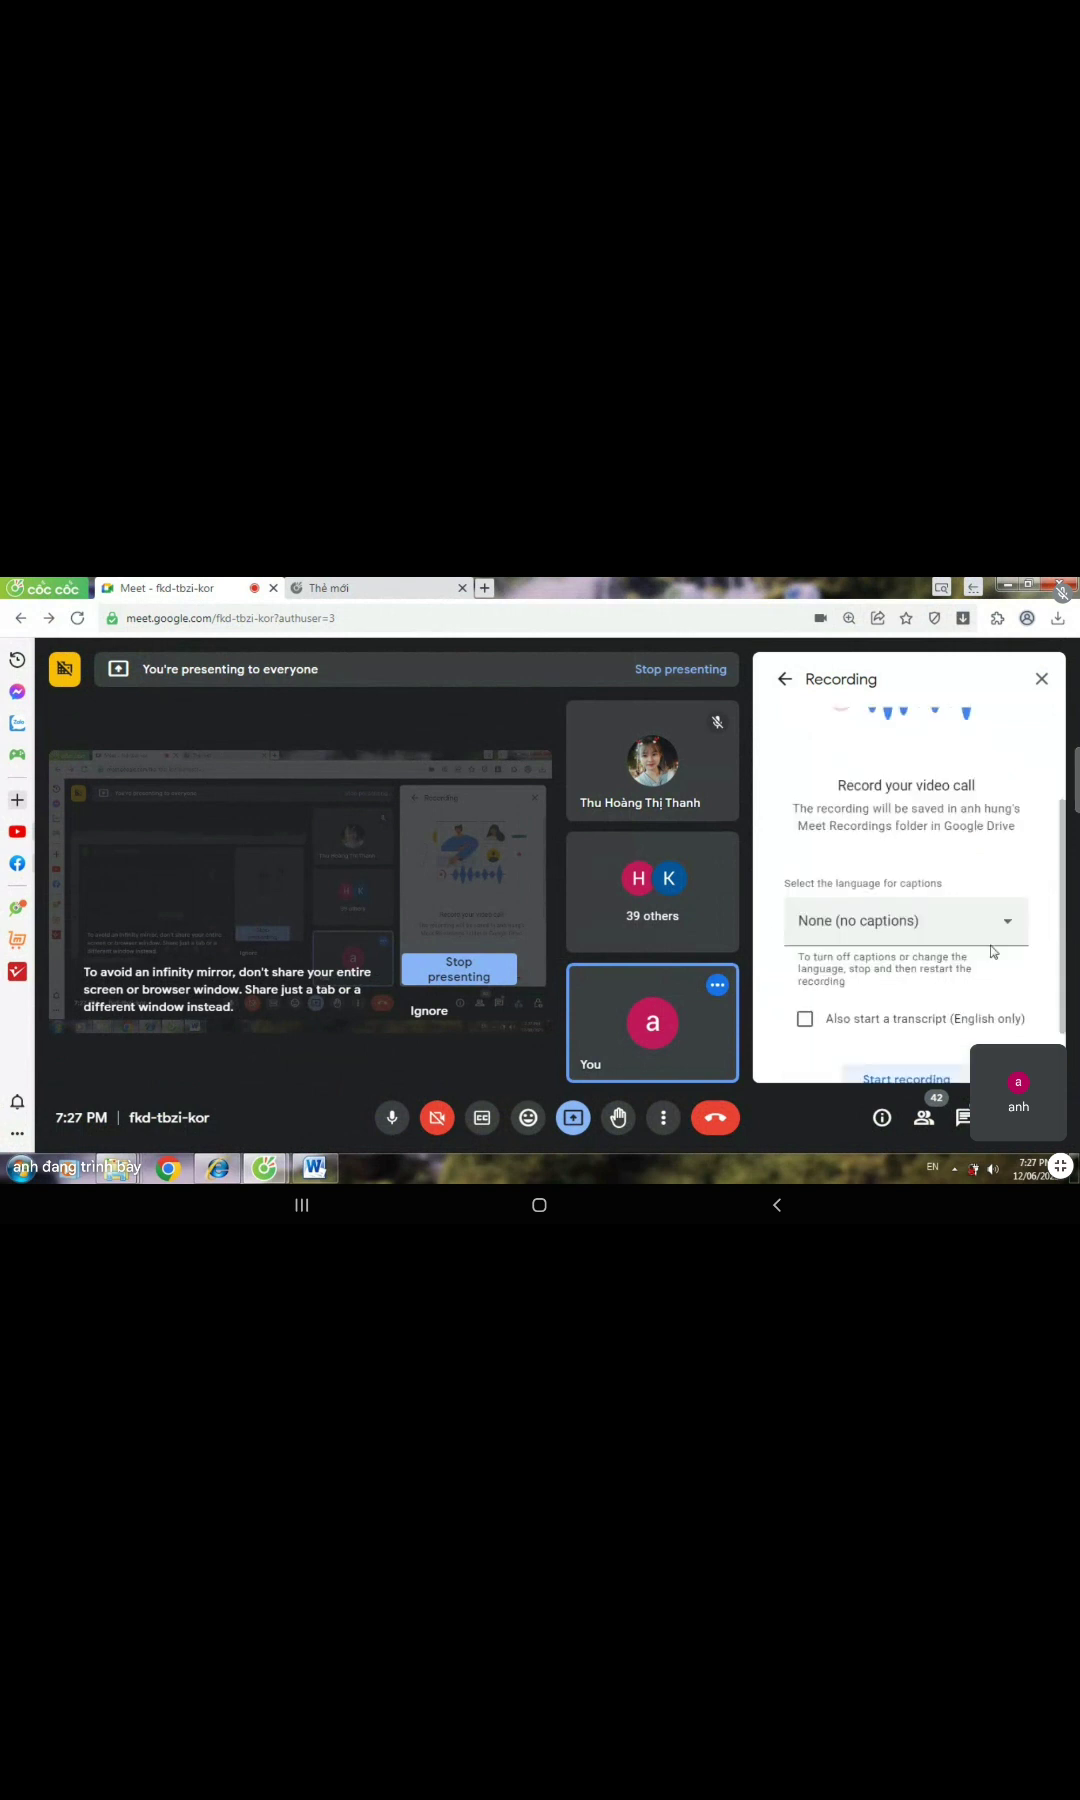
{"action": "left_click", "coordinate": [906, 1006]}
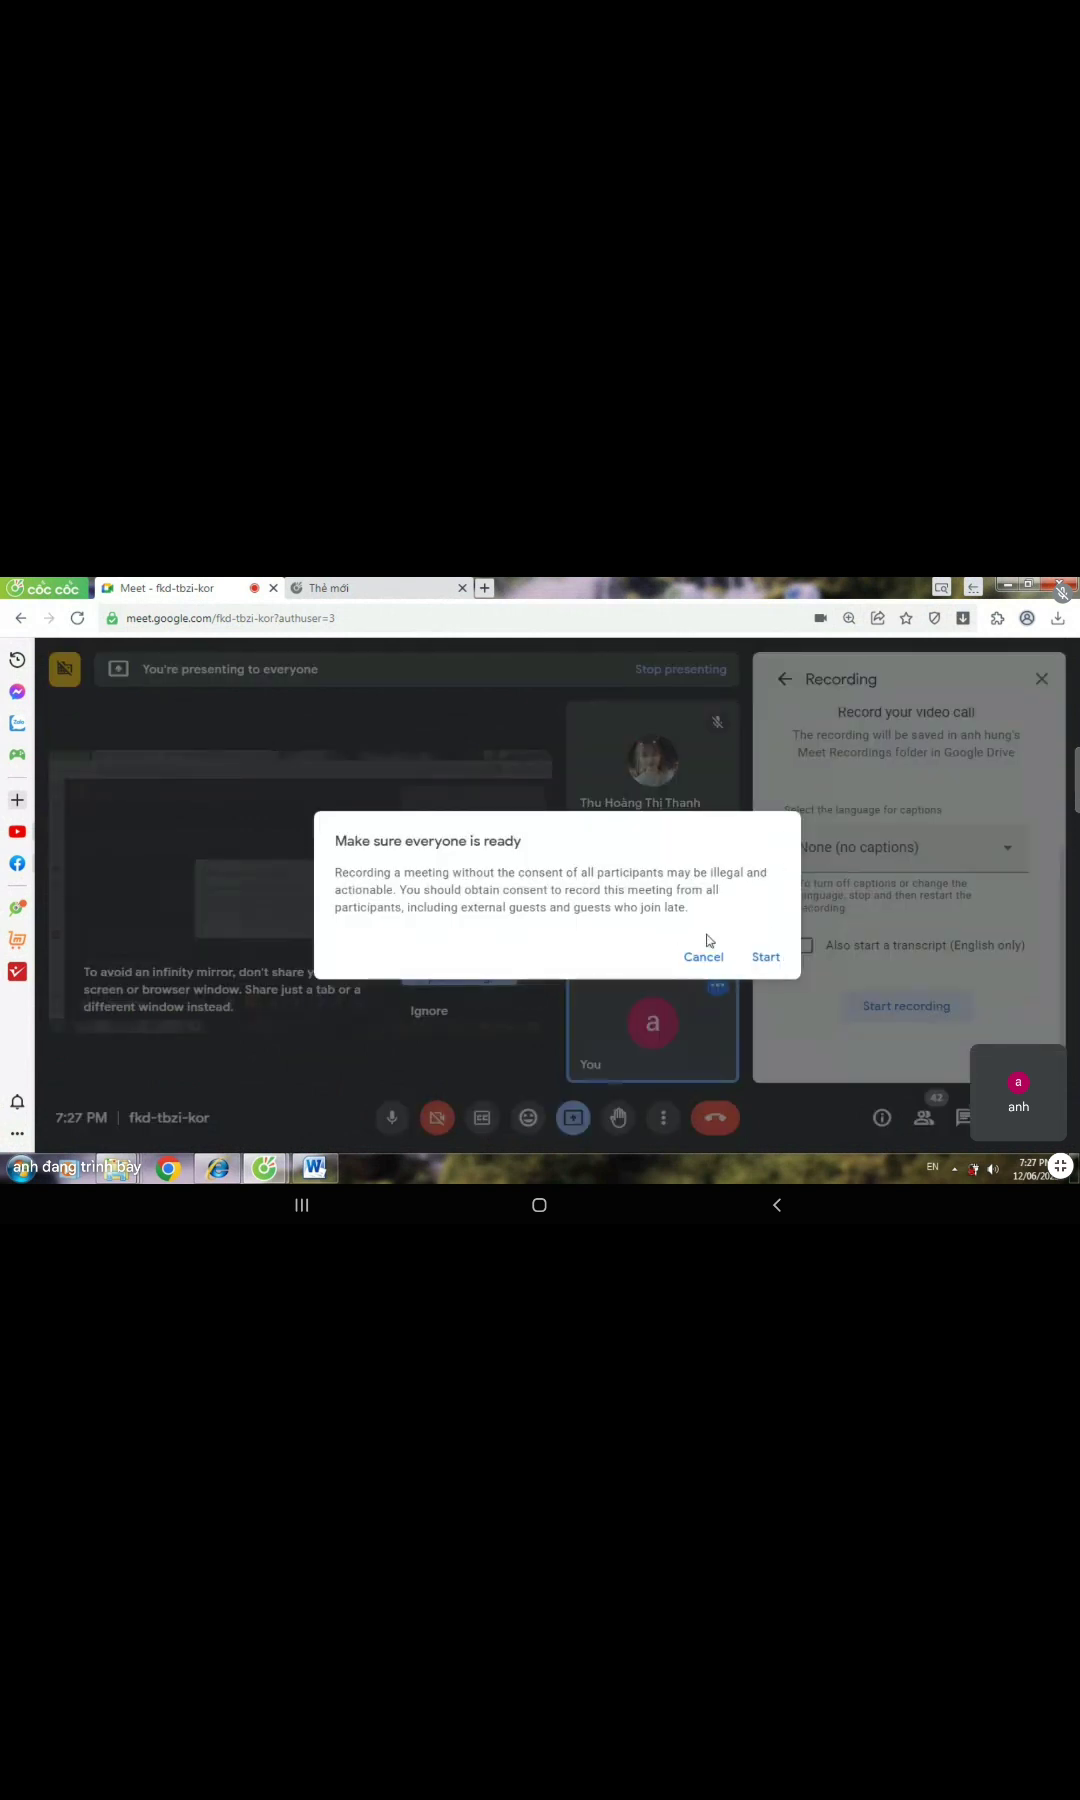
{"action": "left_click", "coordinate": [760, 959]}
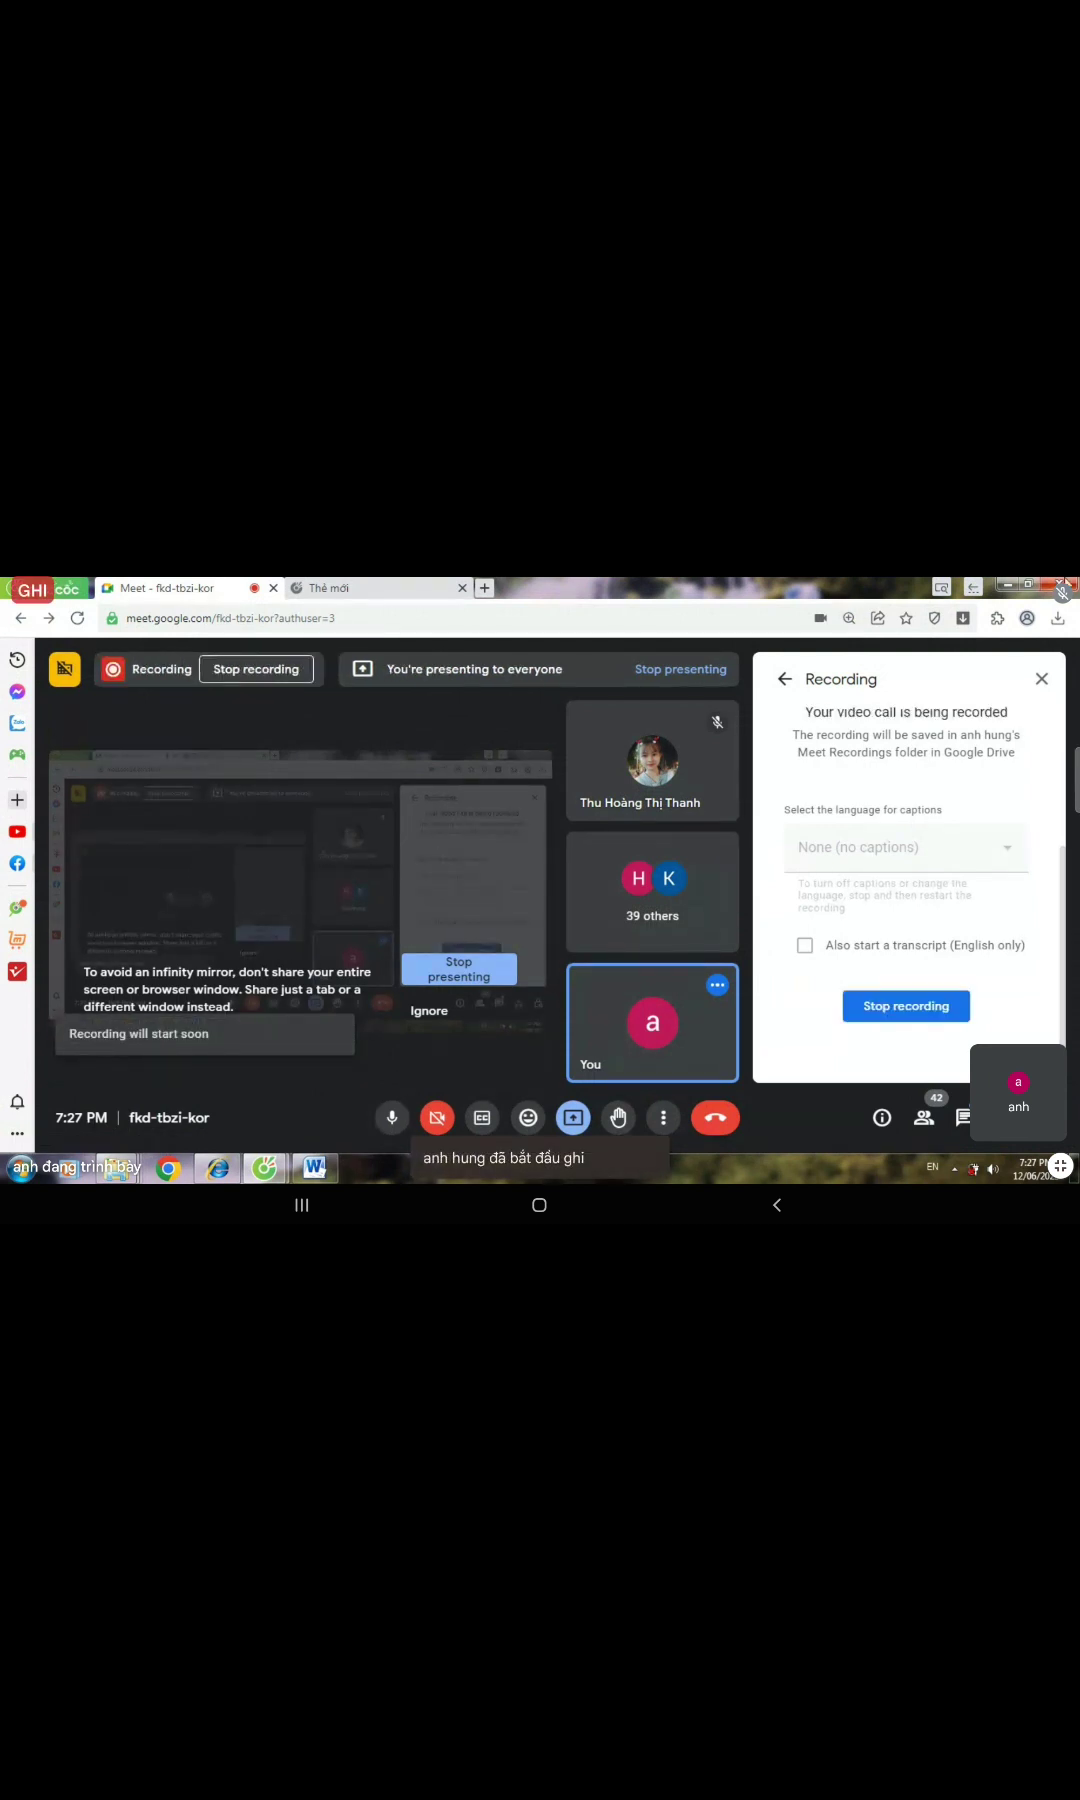
- Switch to the Word document and delete its entire content
{"action": "left_click", "coordinate": [1010, 588]}
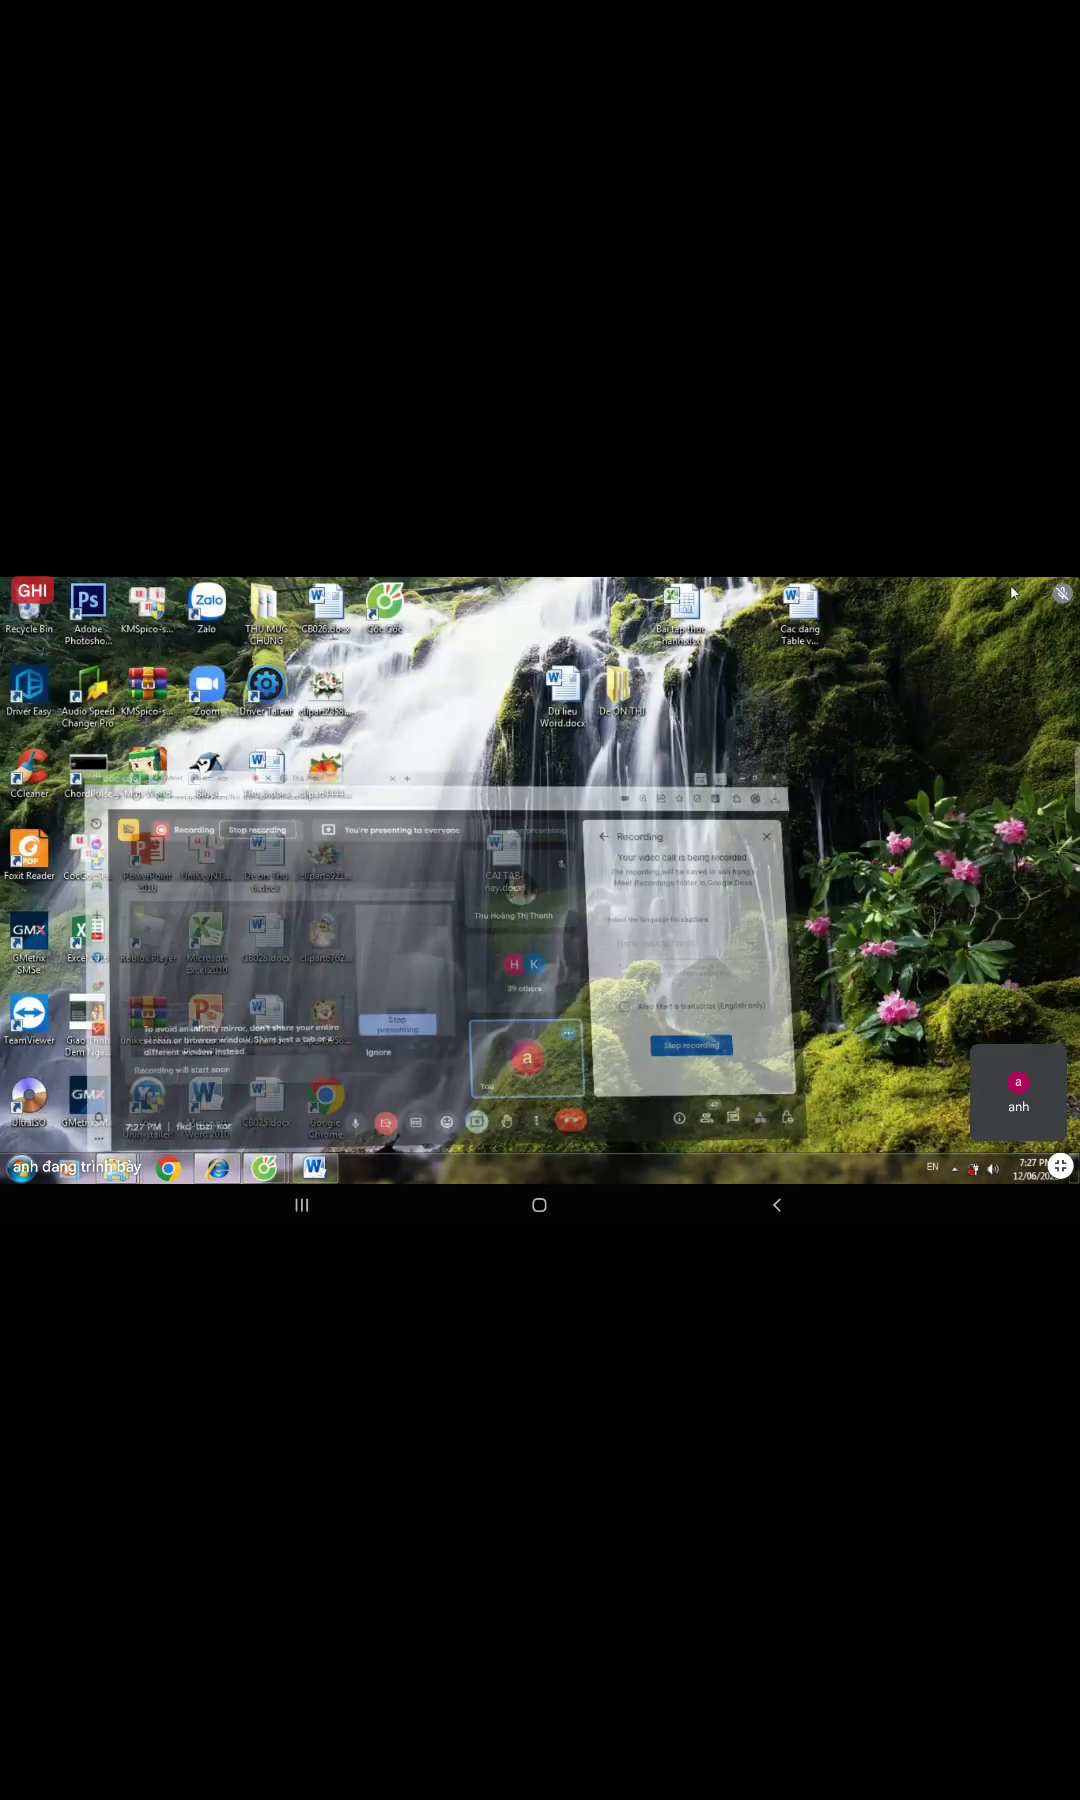
{"action": "left_click", "coordinate": [314, 1167]}
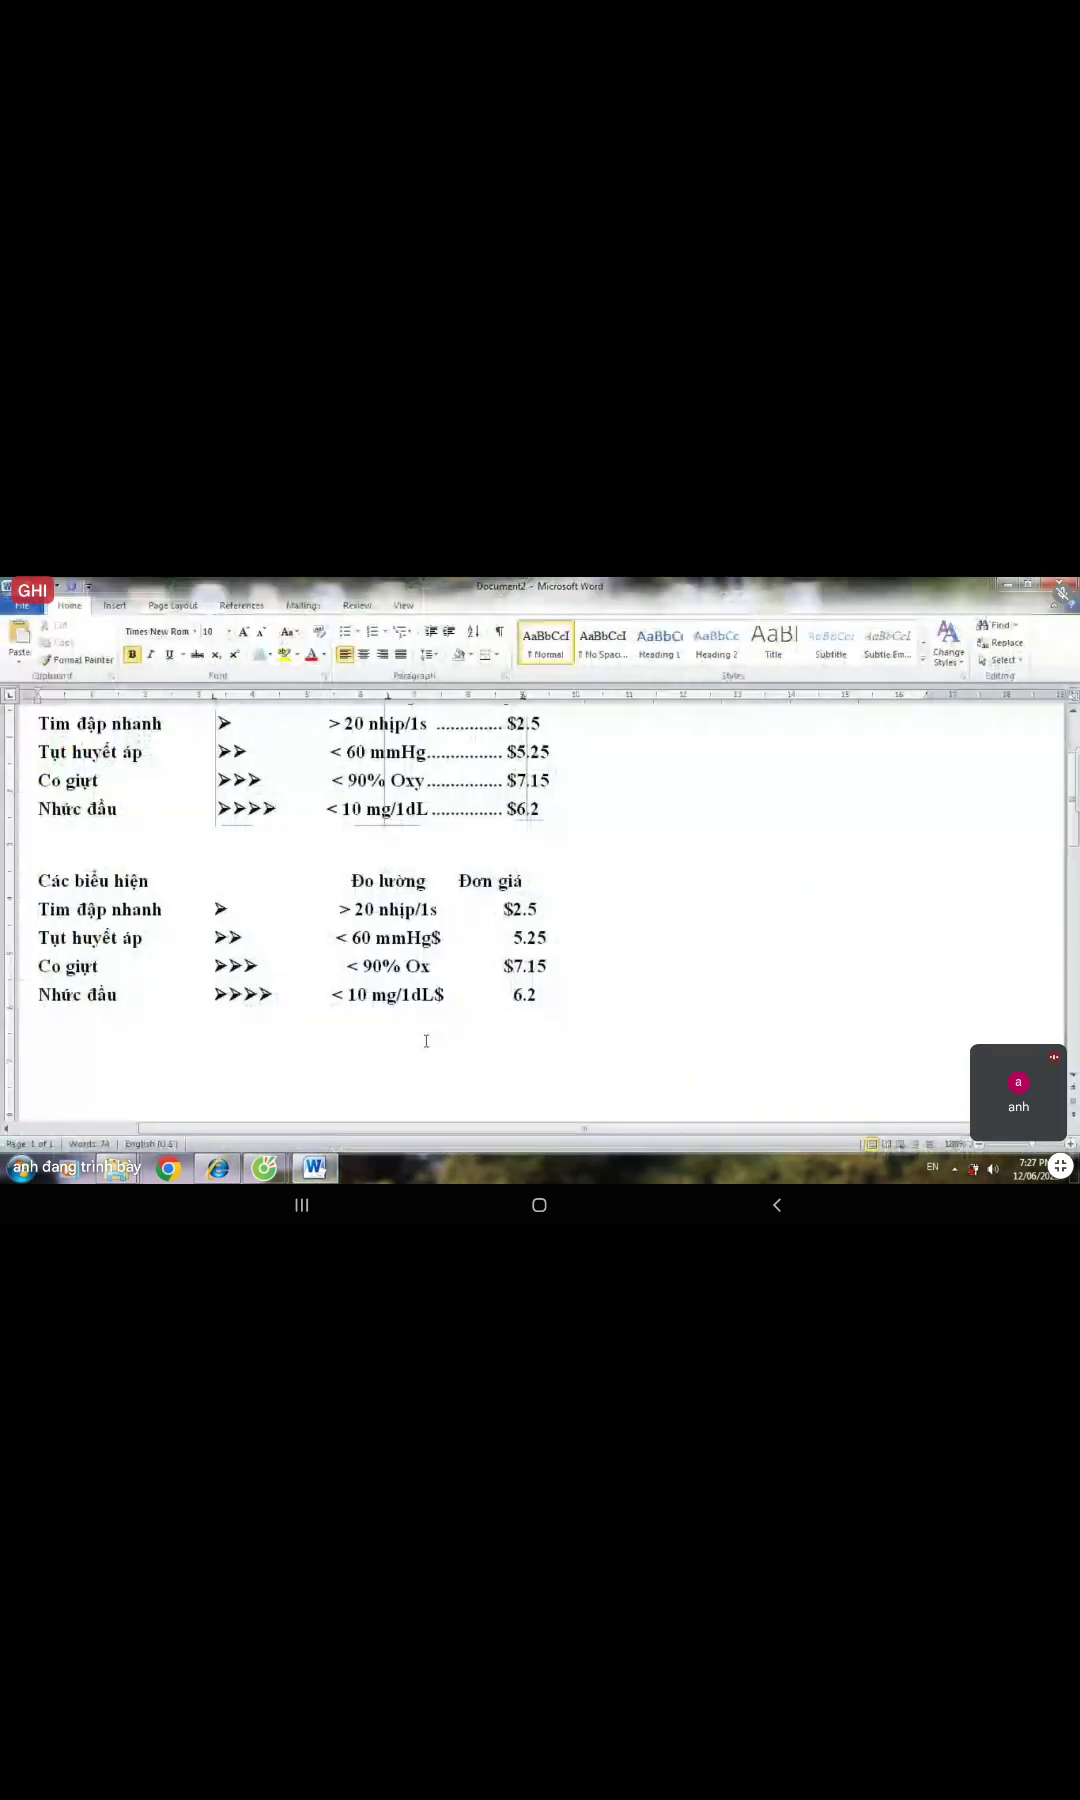
{"action": "key", "text": "ctrl+a"}
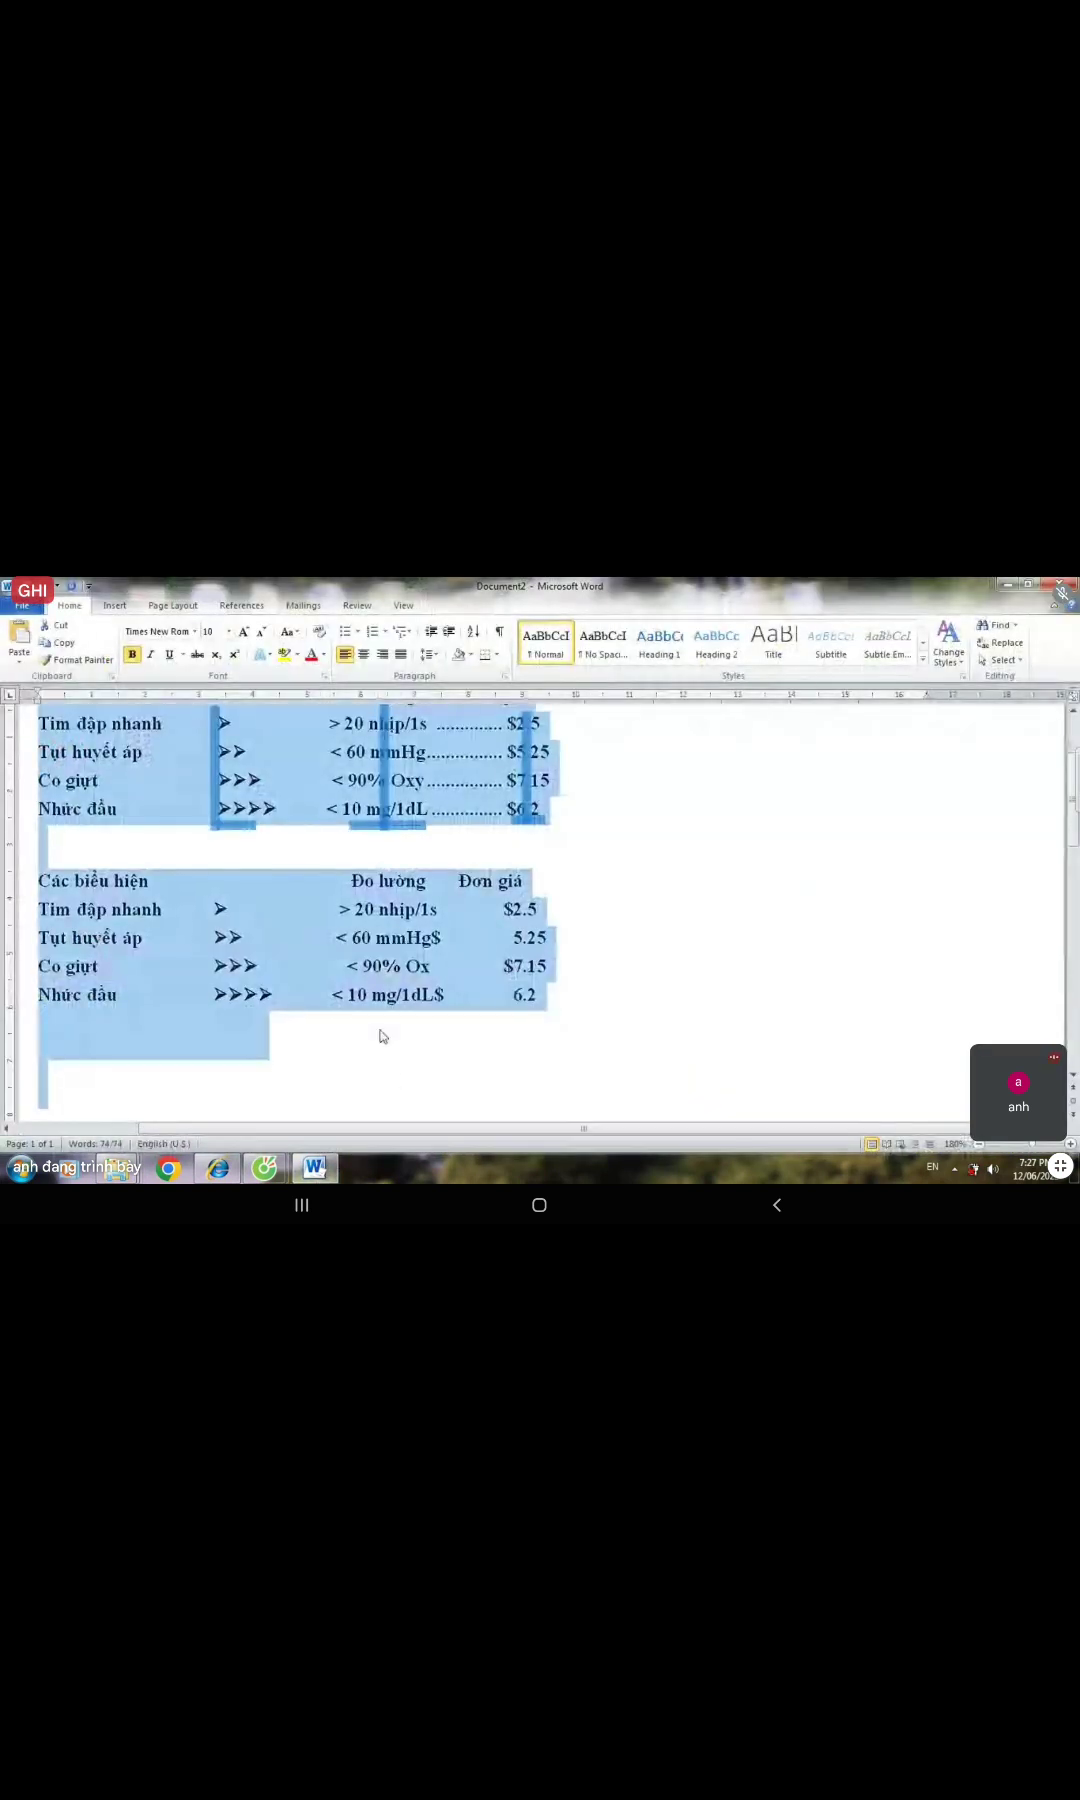
{"action": "key", "text": "Delete"}
{"action": "type", "text": "C"}
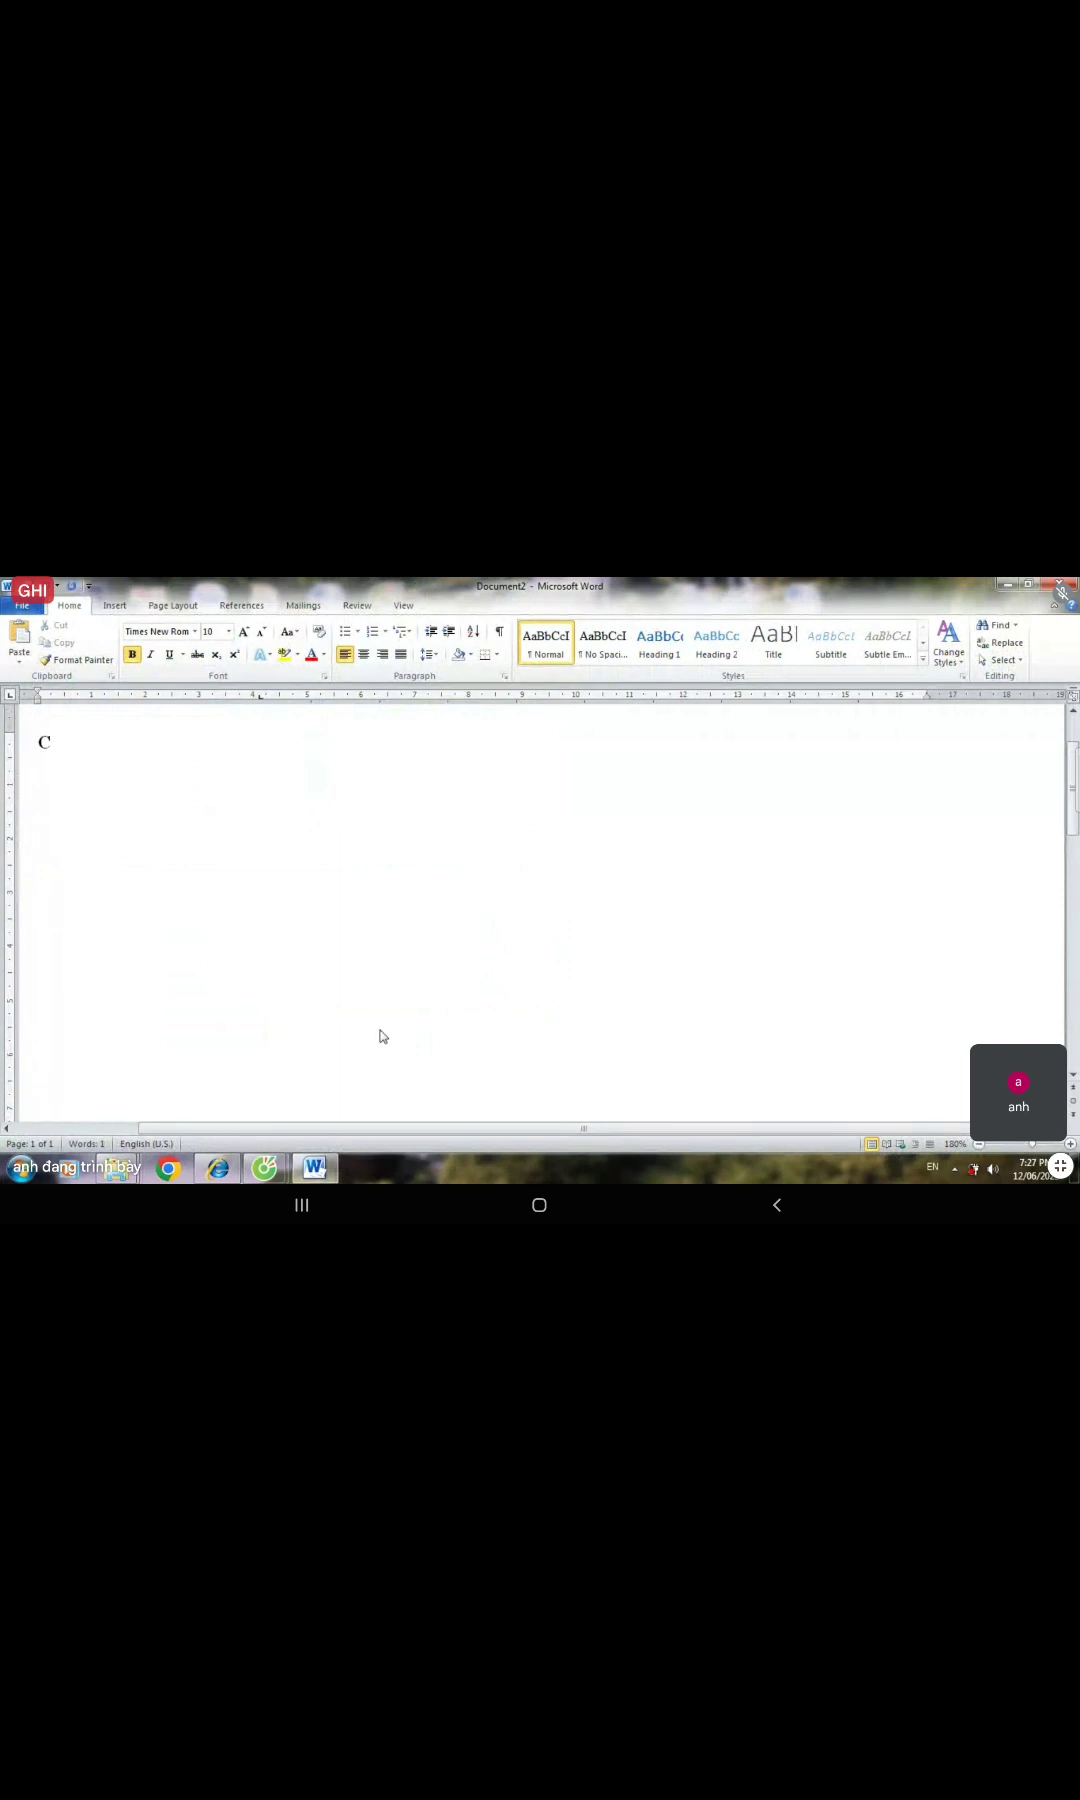
{"action": "type", "text": "OS 2 CASCH TAJO BA"}
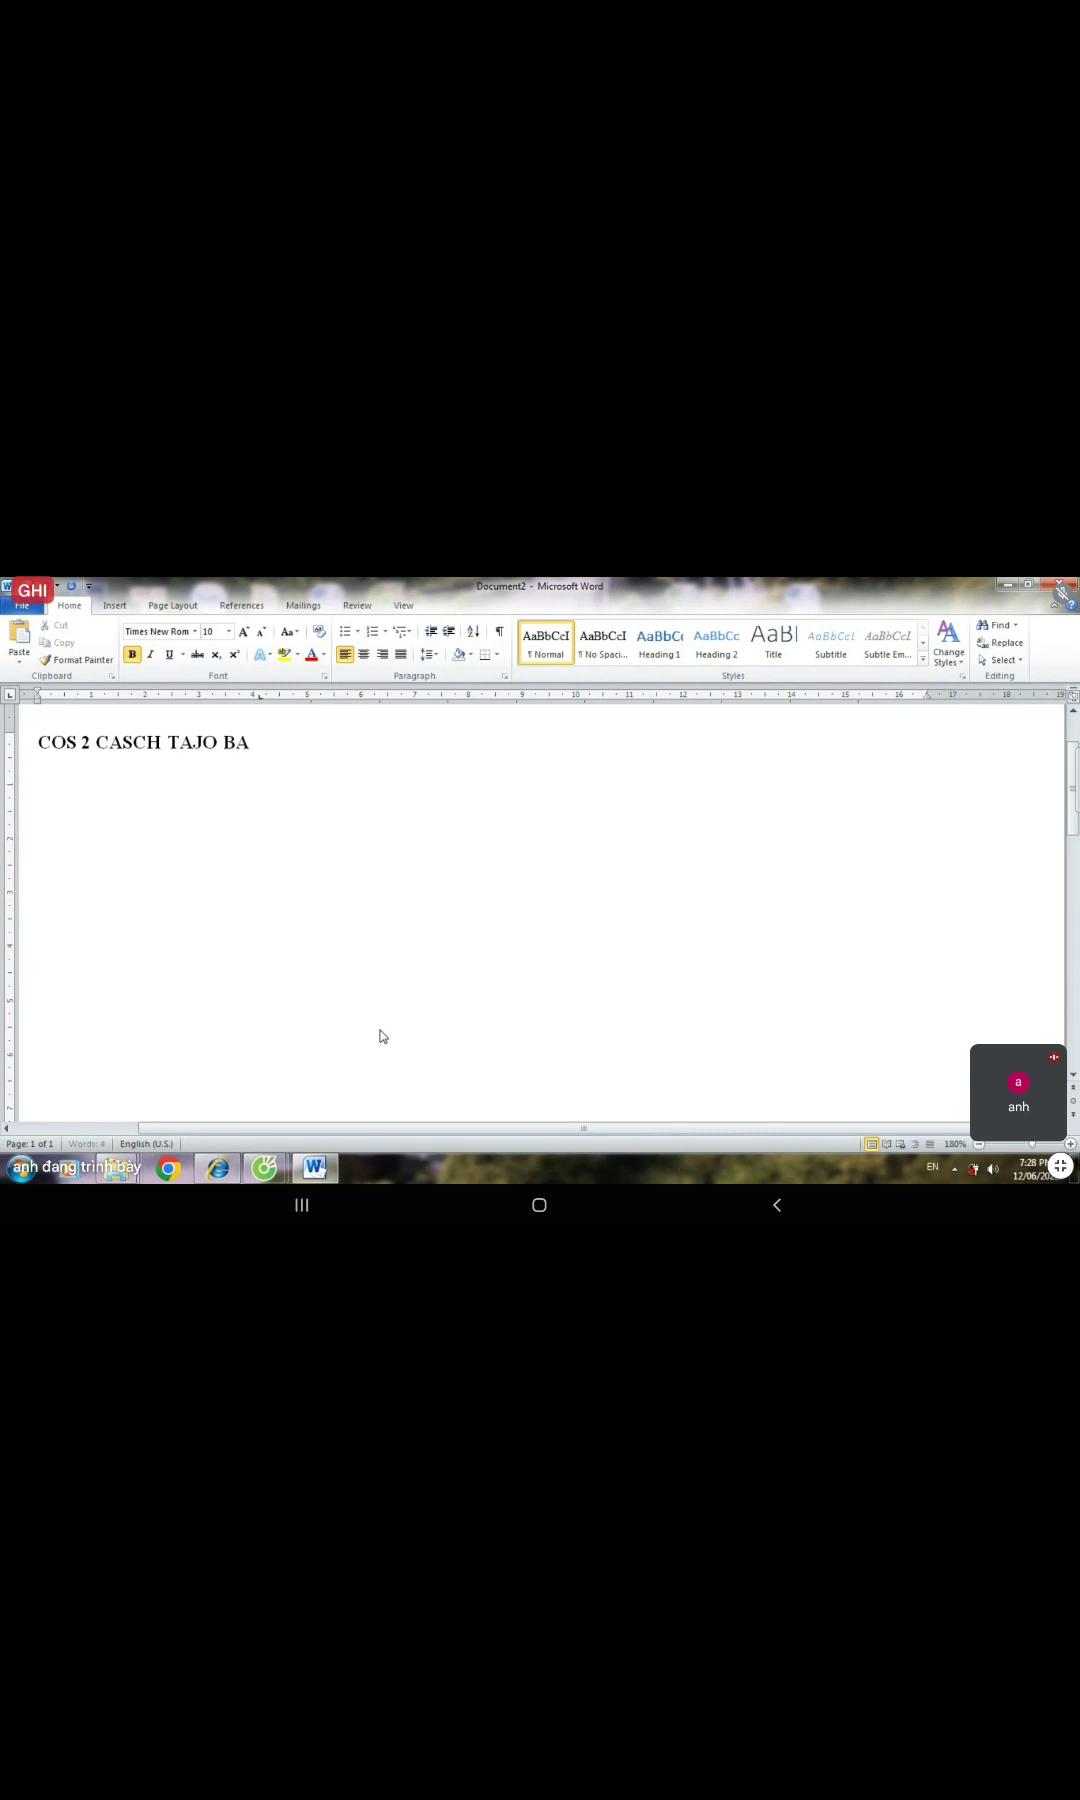
{"action": "type", "text": "RNG"}
- Toggle the keyboard utility to Vietnamese typing
{"action": "left_click", "coordinate": [954, 1168]}
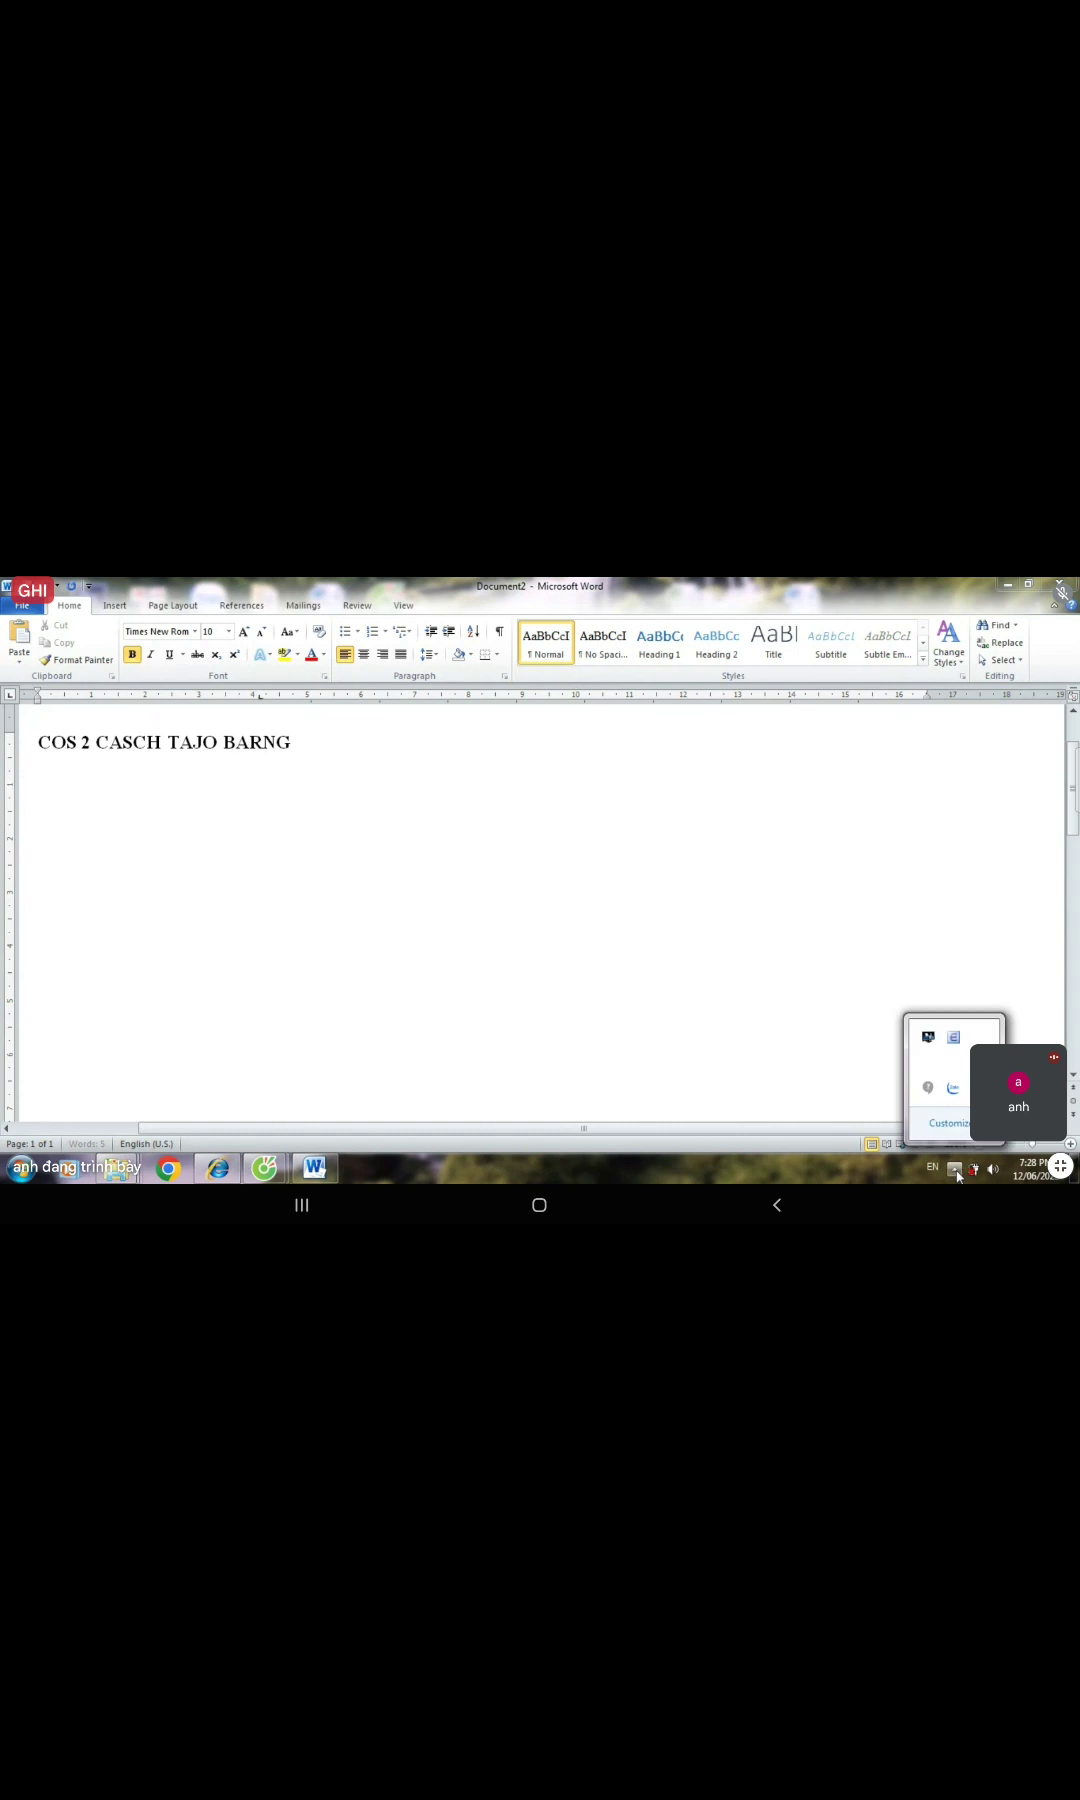
{"action": "left_click", "coordinate": [954, 1040]}
- Switch to the Google Meet call, stop the running recording and start a new one
{"action": "mouse_move", "coordinate": [264, 1167]}
{"action": "left_click", "coordinate": [180, 1080]}
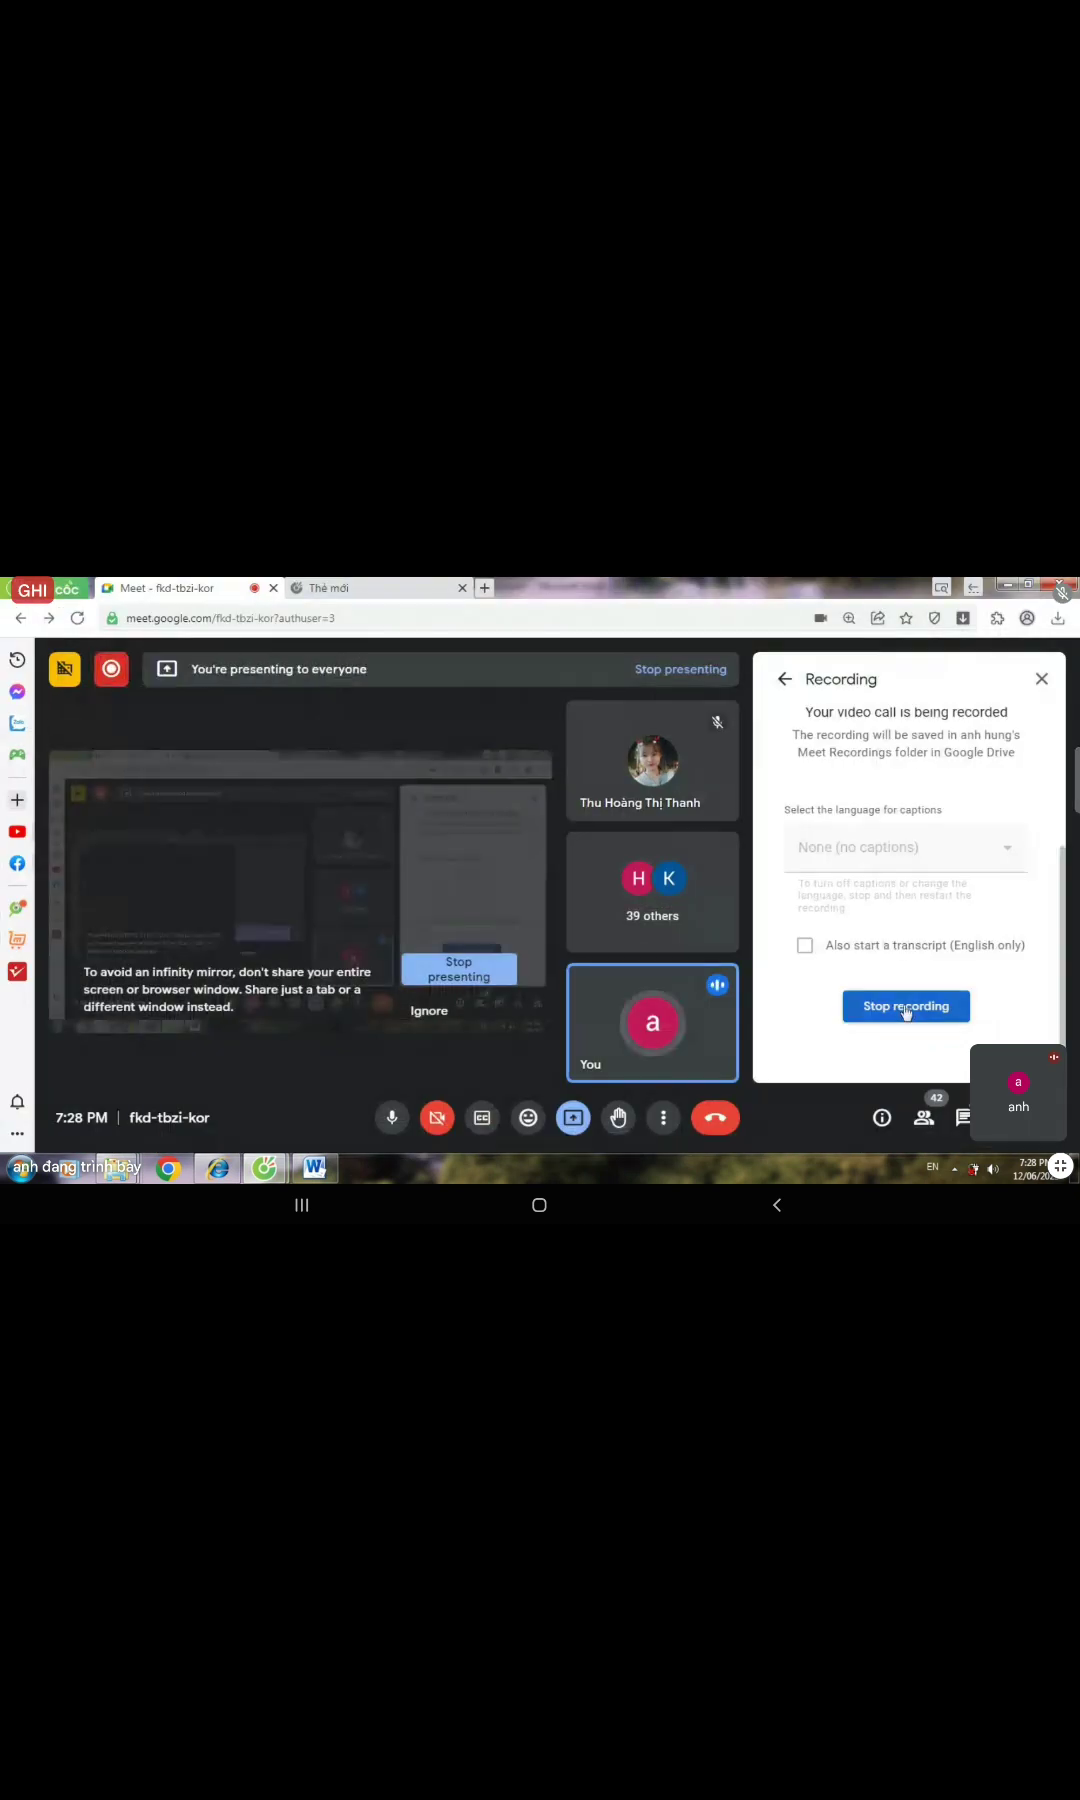
{"action": "left_click", "coordinate": [906, 1006]}
{"action": "left_click", "coordinate": [702, 936]}
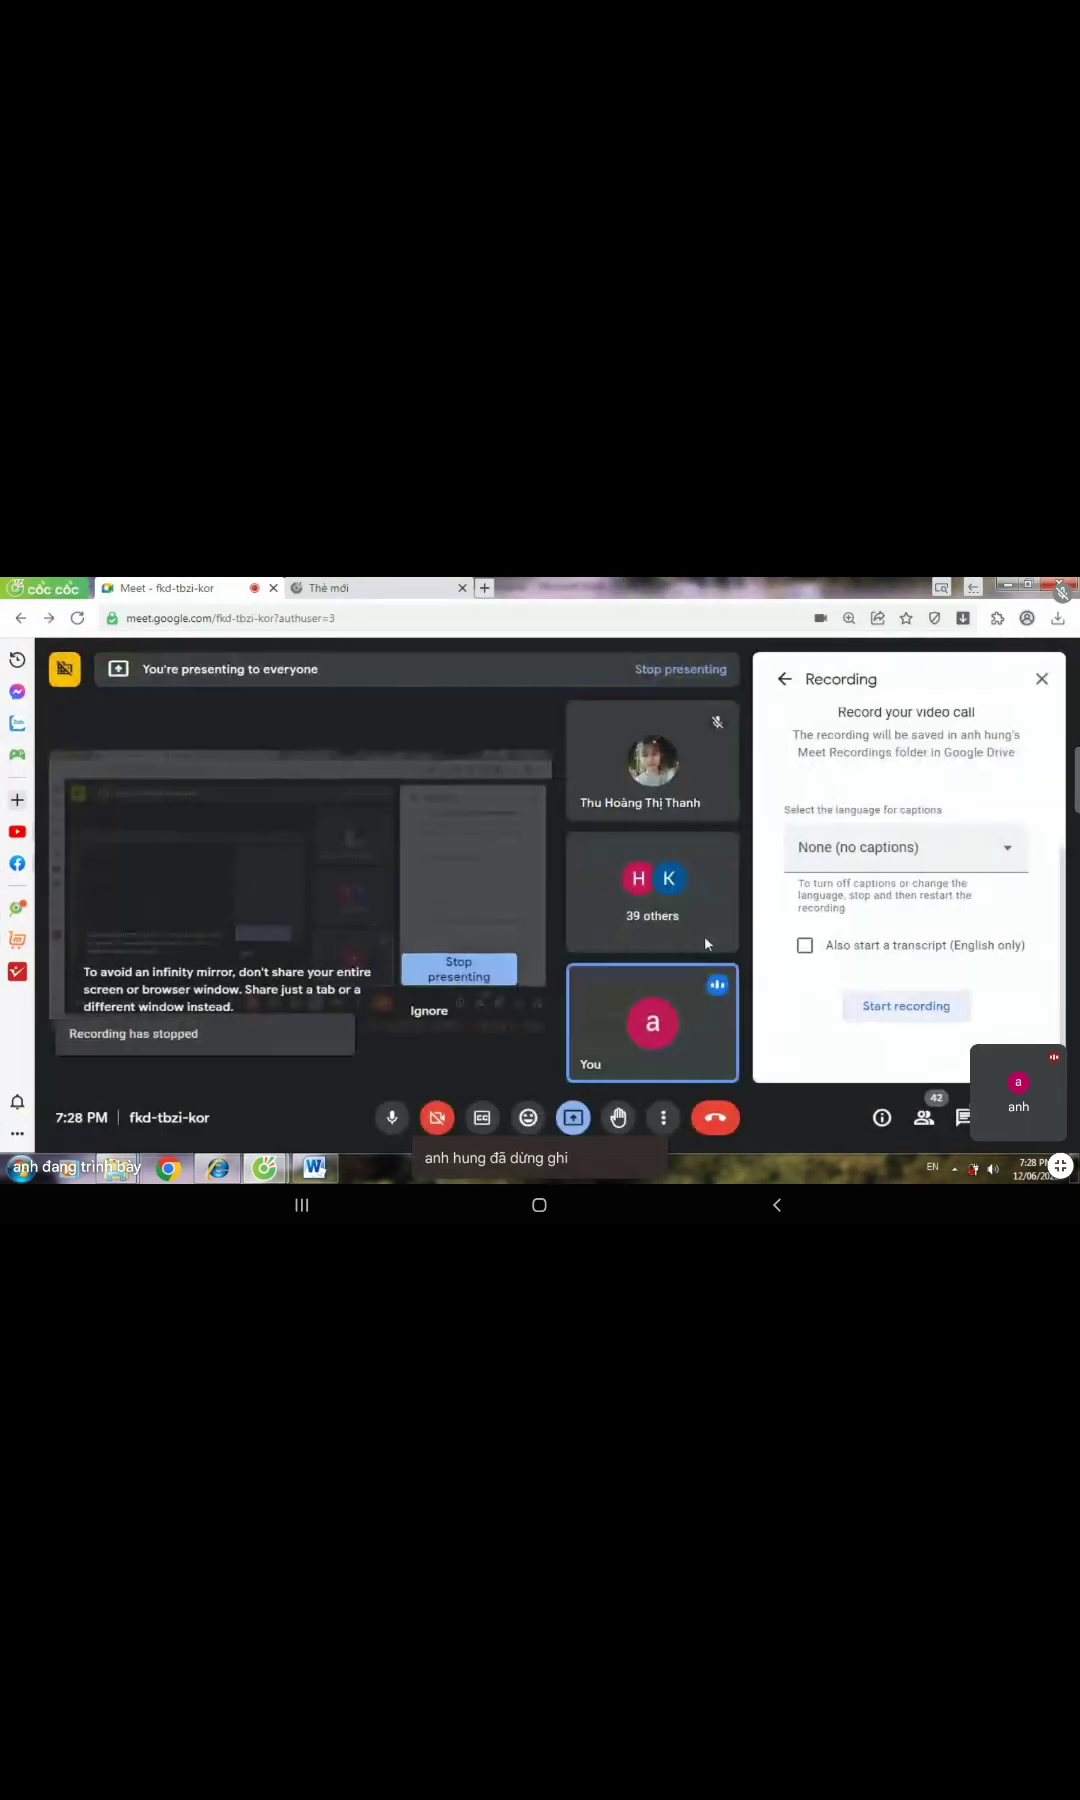
{"action": "left_click", "coordinate": [895, 1005]}
{"action": "left_click", "coordinate": [766, 957]}
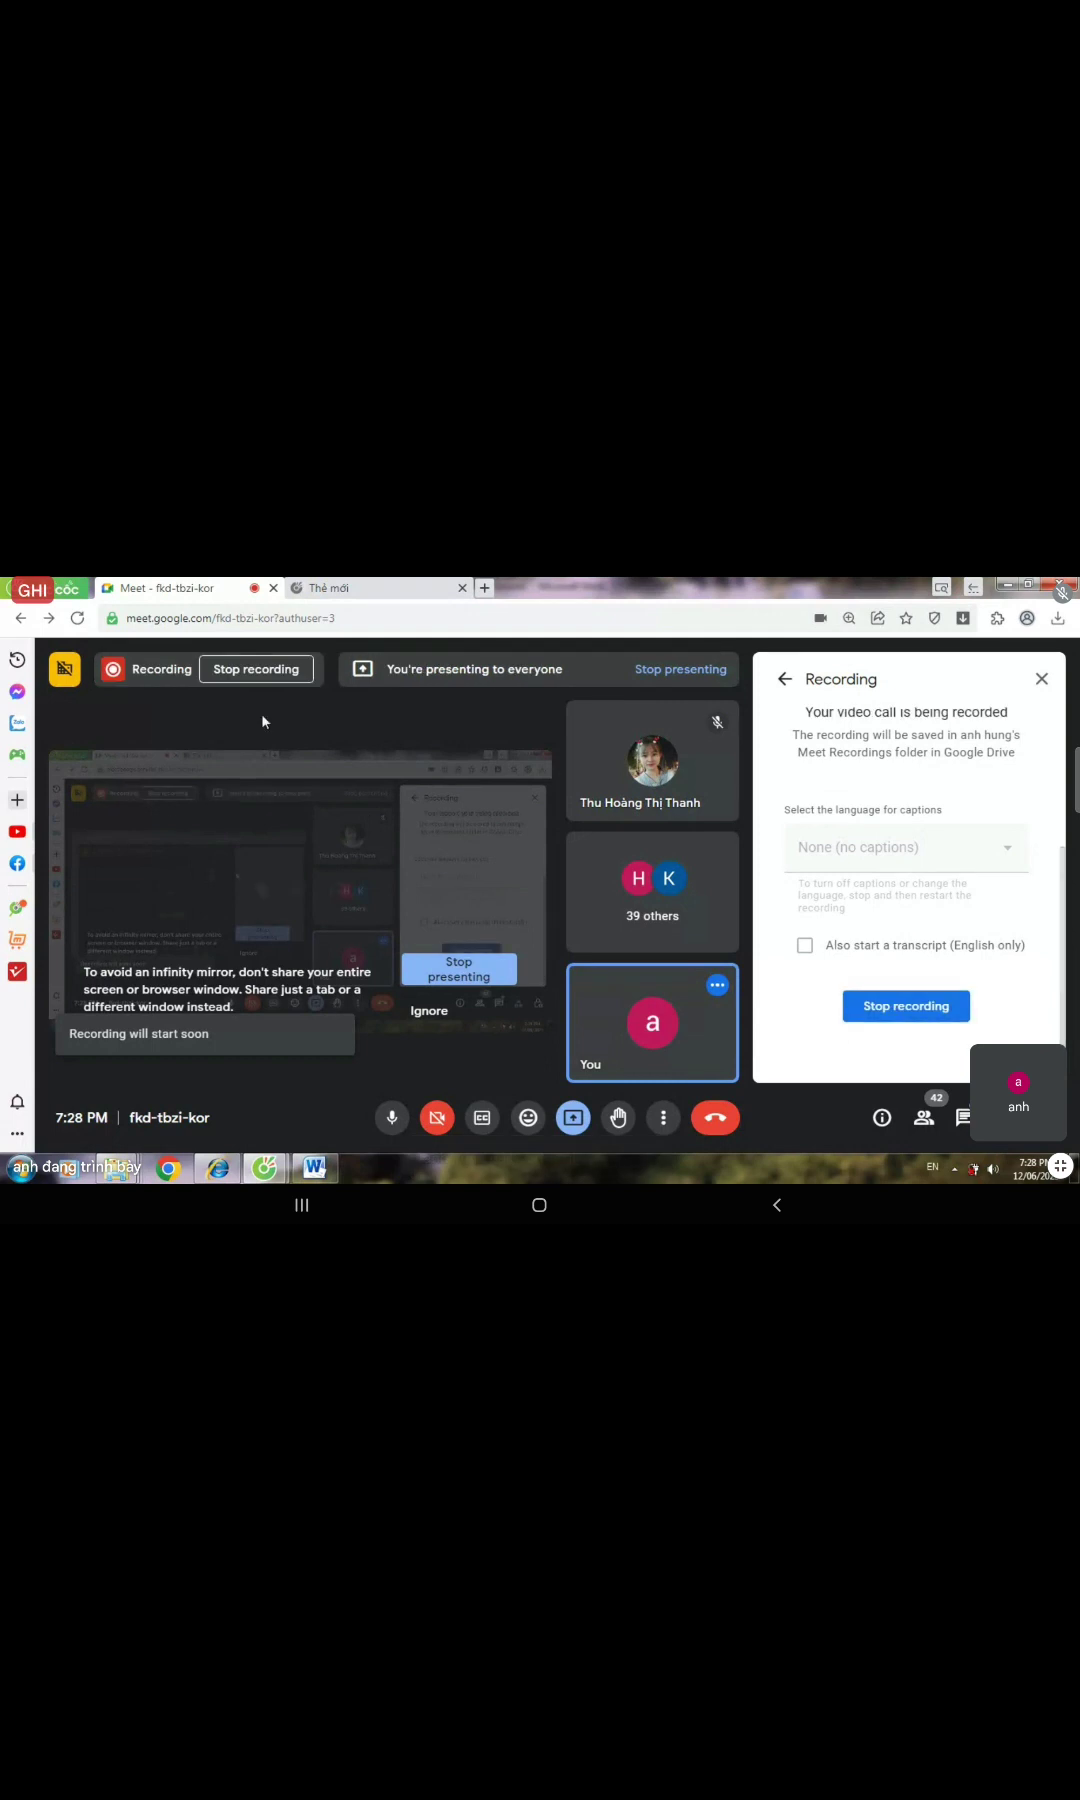
- Return to Word and replace the text with the heading "CÓ 2 CÁCH TẠO BẢNG ( TABLE )"
{"action": "left_click", "coordinate": [1020, 588]}
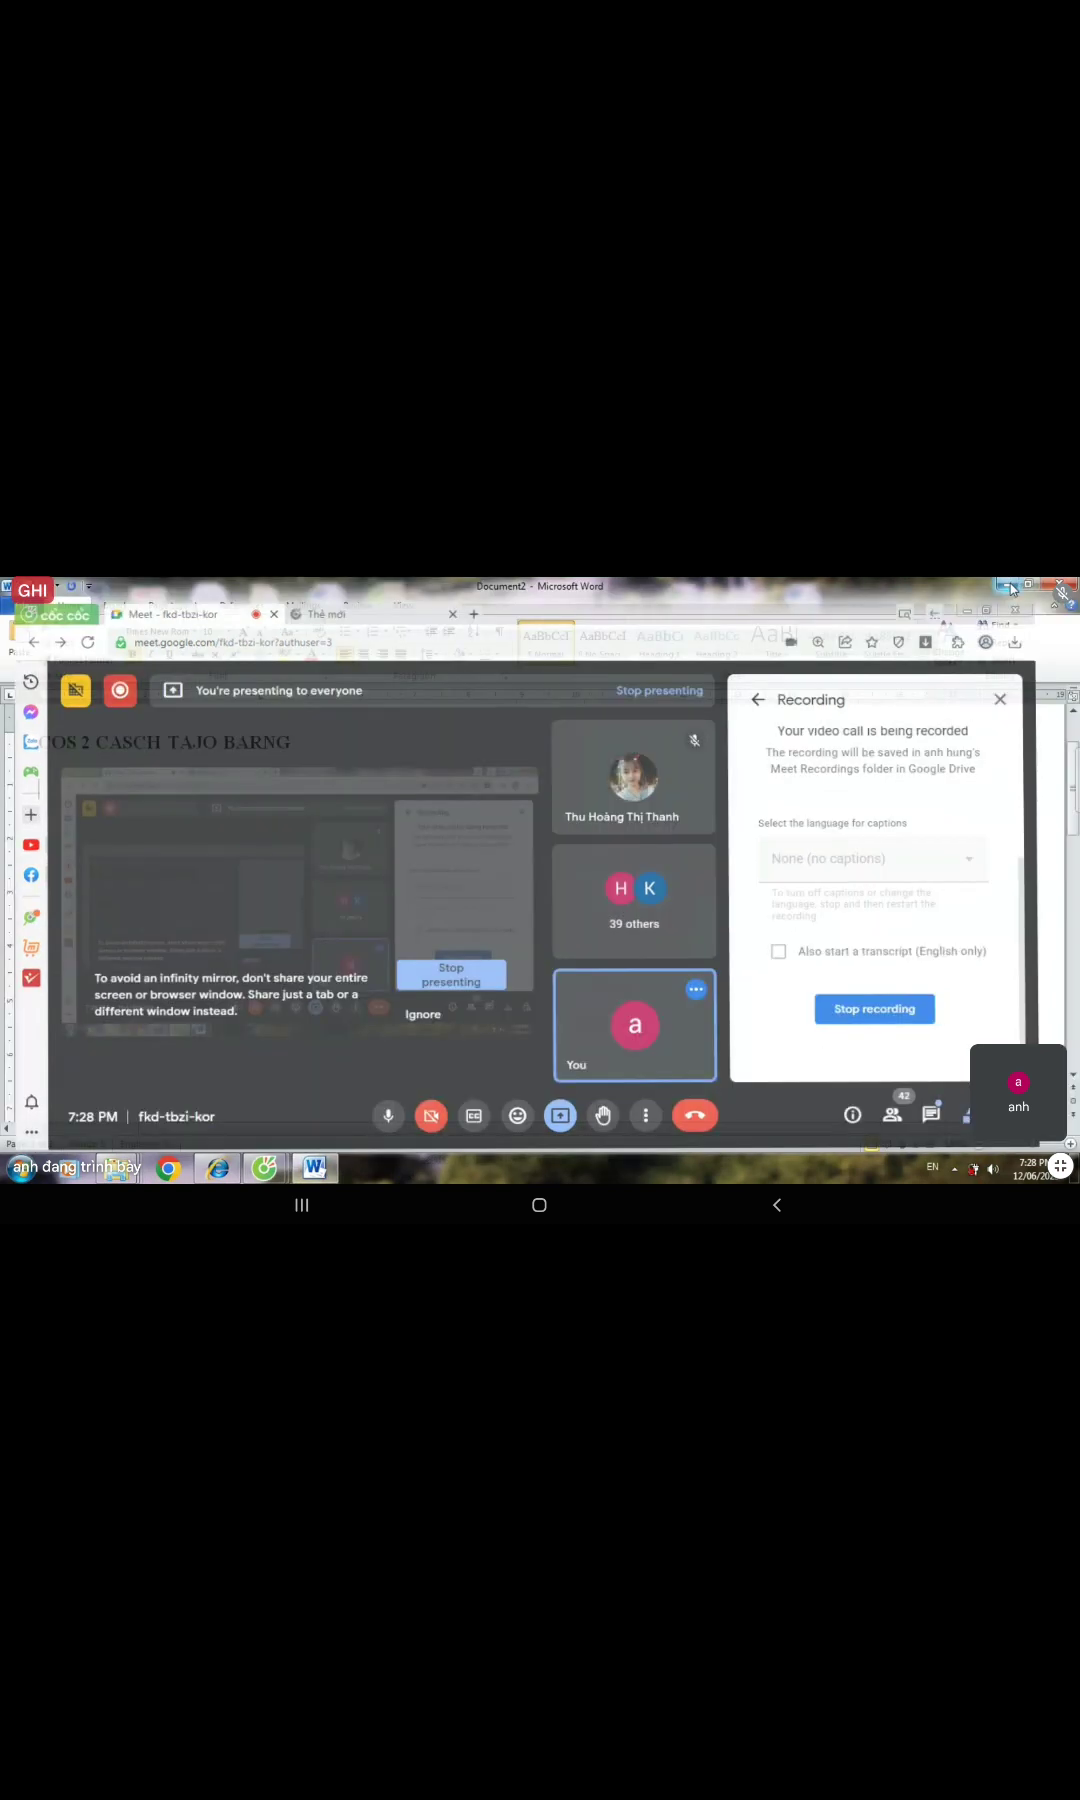
{"action": "left_click", "coordinate": [315, 742]}
{"action": "left_click", "coordinate": [3, 742]}
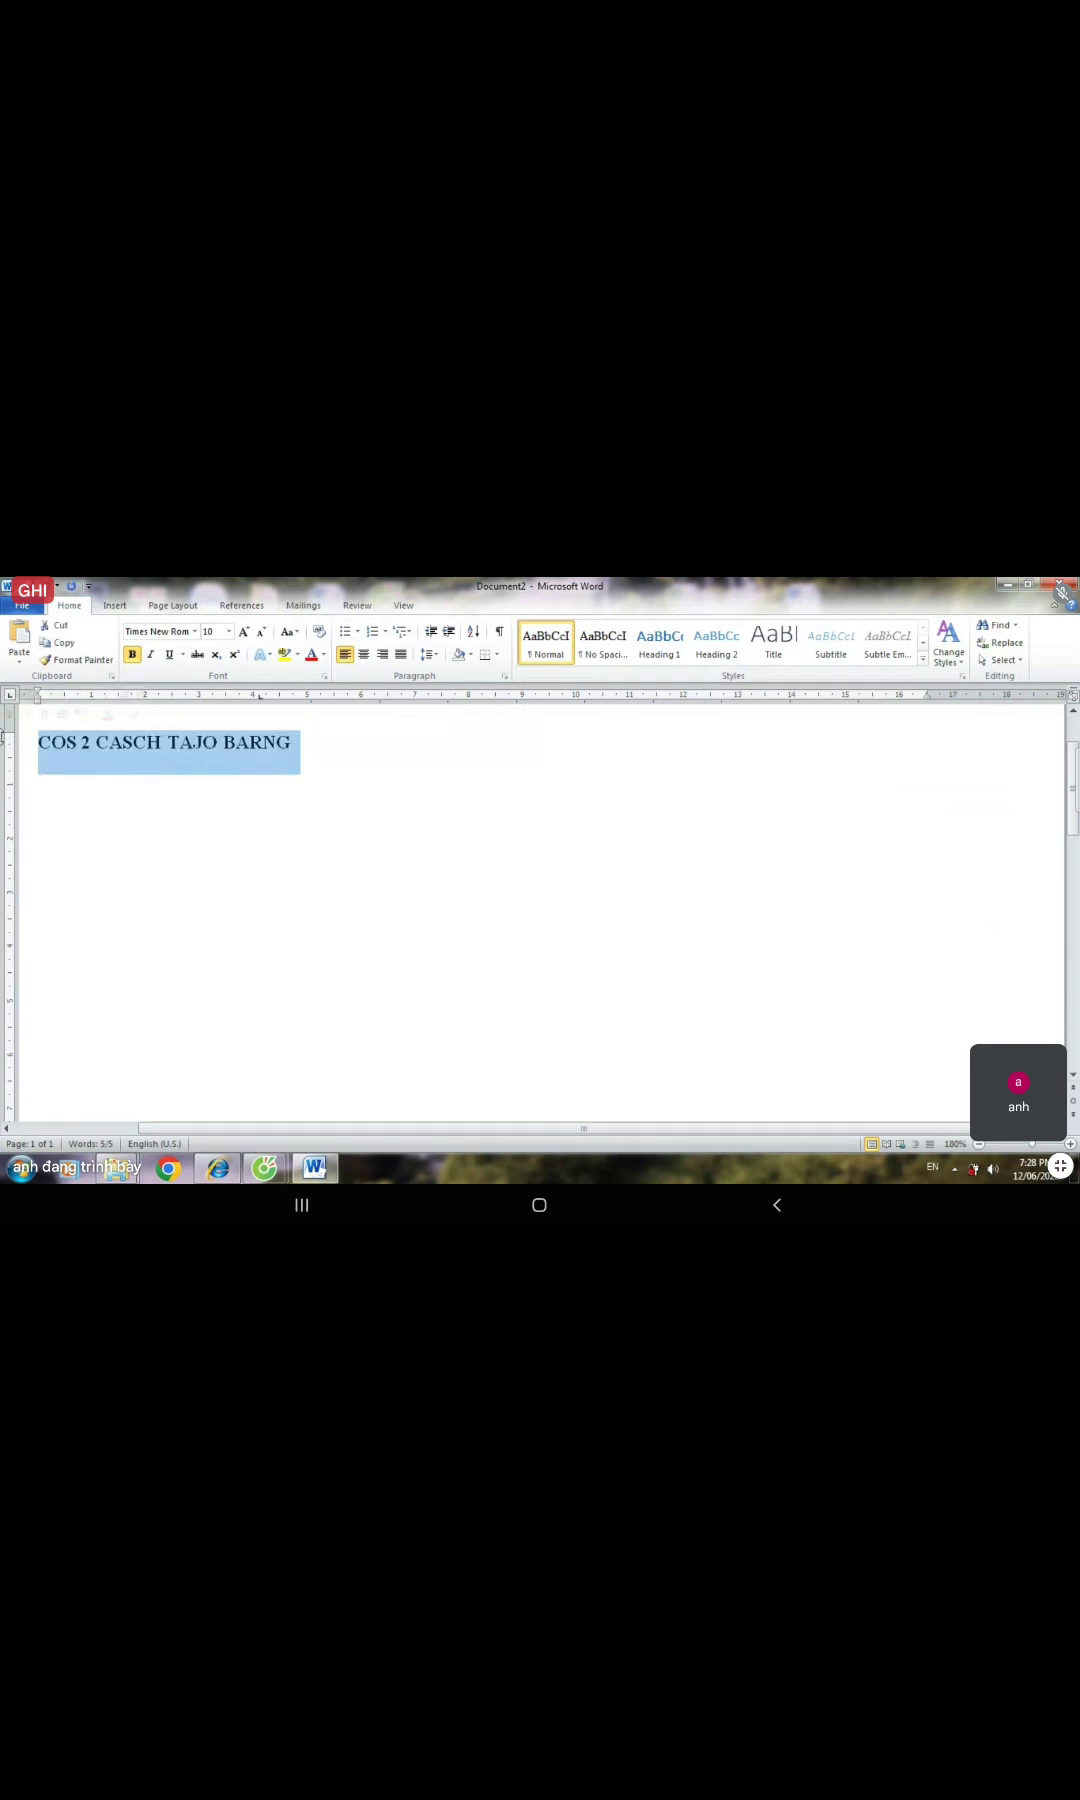
{"action": "type", "text": "CO 2"}
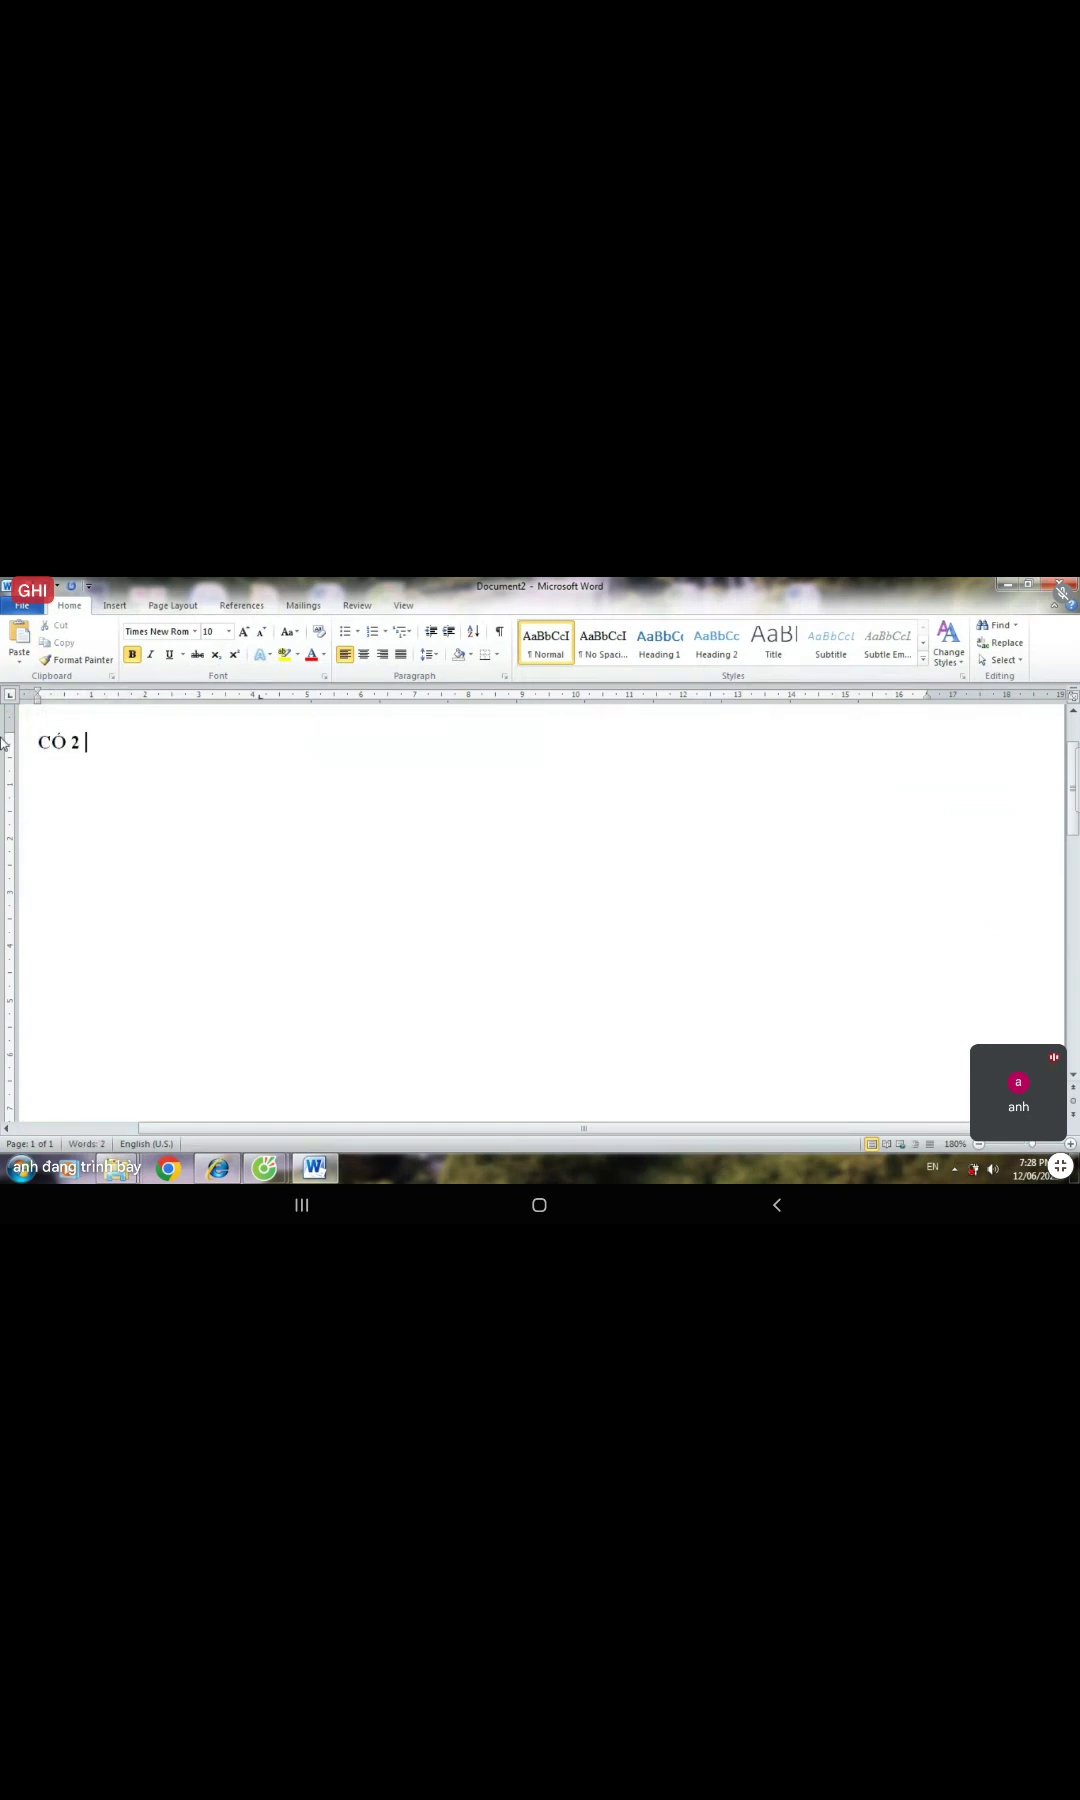
{"action": "type", "text": " CÁCH TAJO BARNG ("}
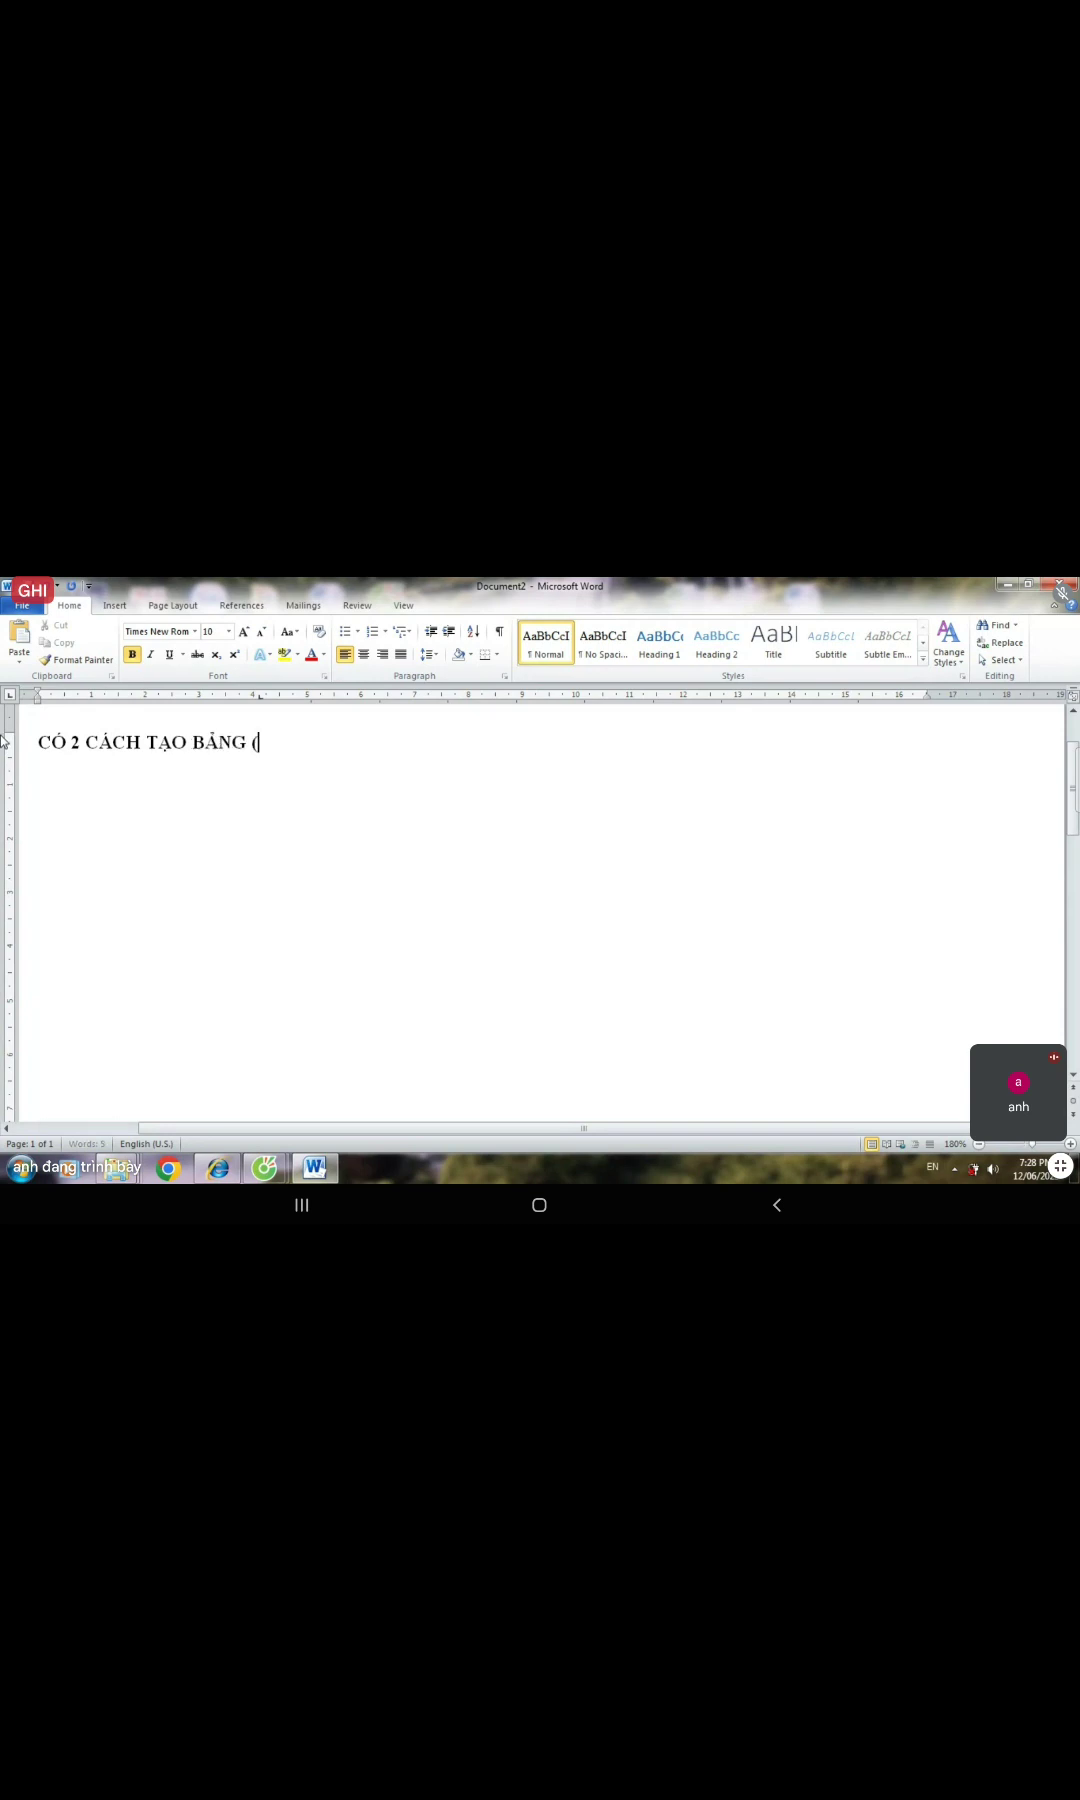
{"action": "type", "text": " TABLE )"}
- Add the lines "Cách 1: Vẽ" and "Cach 2:" below the heading
{"action": "key", "text": "Return"}
{"action": "type", "text": "Cách 1"}
{"action": "type", "text": ": V"}
{"action": "type", "text": "ex"}
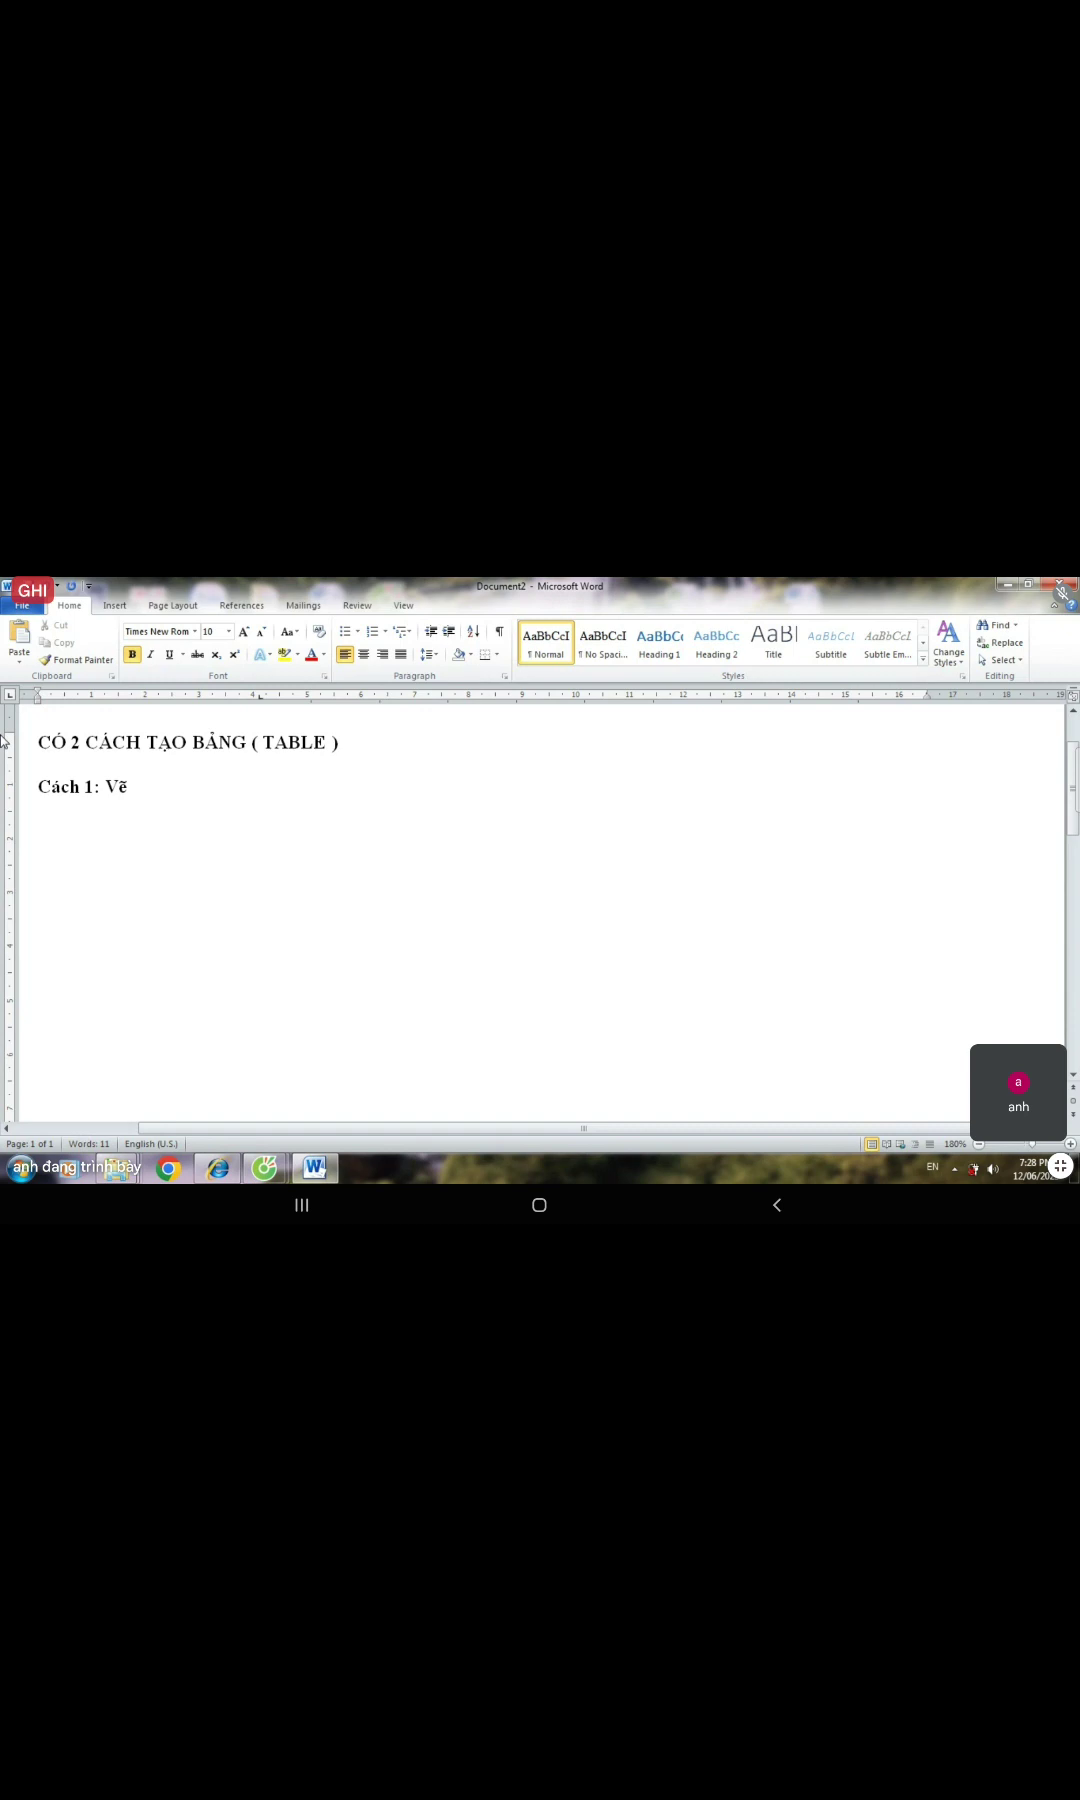
{"action": "key", "text": "Return"}
{"action": "type", "text": "Csch 2:"}
{"action": "left_click", "coordinate": [53, 840]}
{"action": "type", "text": "a"}
{"action": "key", "text": "Delete"}
{"action": "left_click", "coordinate": [124, 845]}
{"action": "type", "text": "Dufn"}
{"action": "key", "text": "BackSpace"}
{"action": "key", "text": "BackSpace"}
{"action": "key", "text": "BackSpace"}
{"action": "key", "text": "BackSpace"}
{"action": "key", "text": "BackSpace"}
- Toggle the keyboard utility to Vietnamese typing again and complete the "Cach 2:" line with "Dùng lệnh", followed by a new line
{"action": "left_click", "coordinate": [955, 1170]}
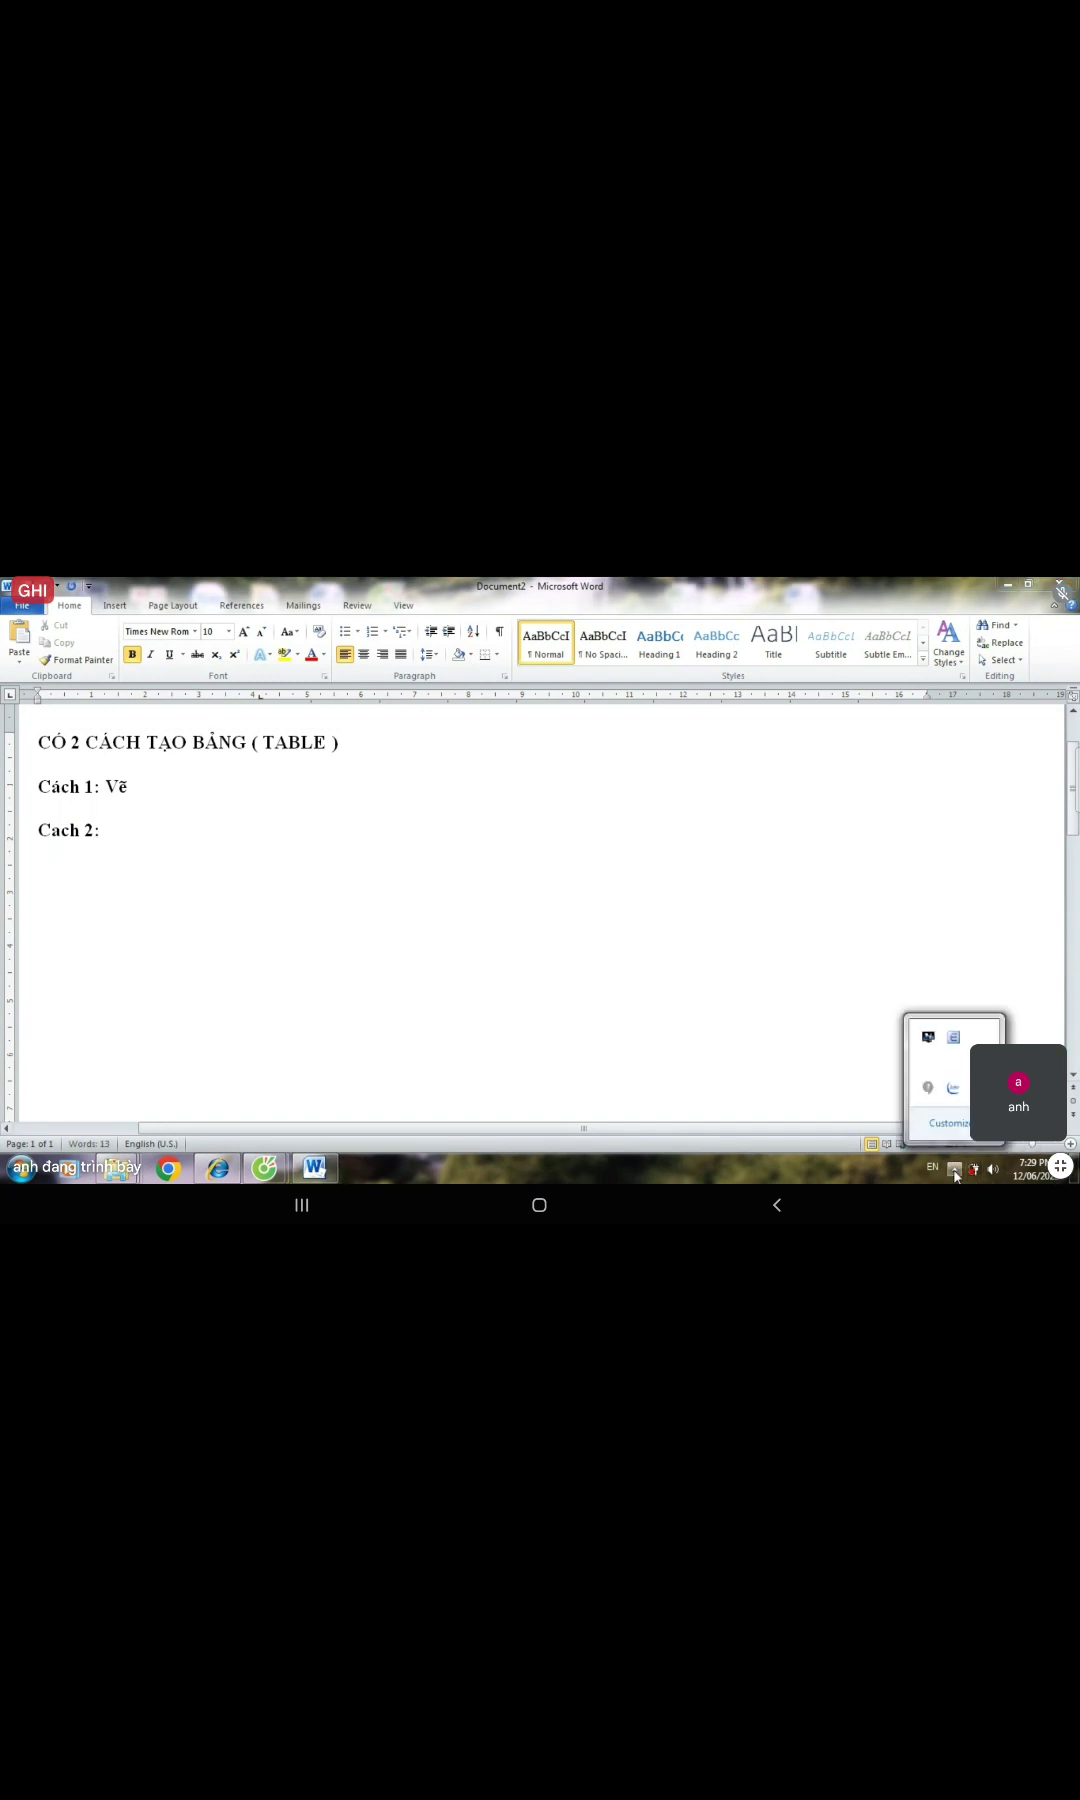
{"action": "left_click", "coordinate": [953, 1037]}
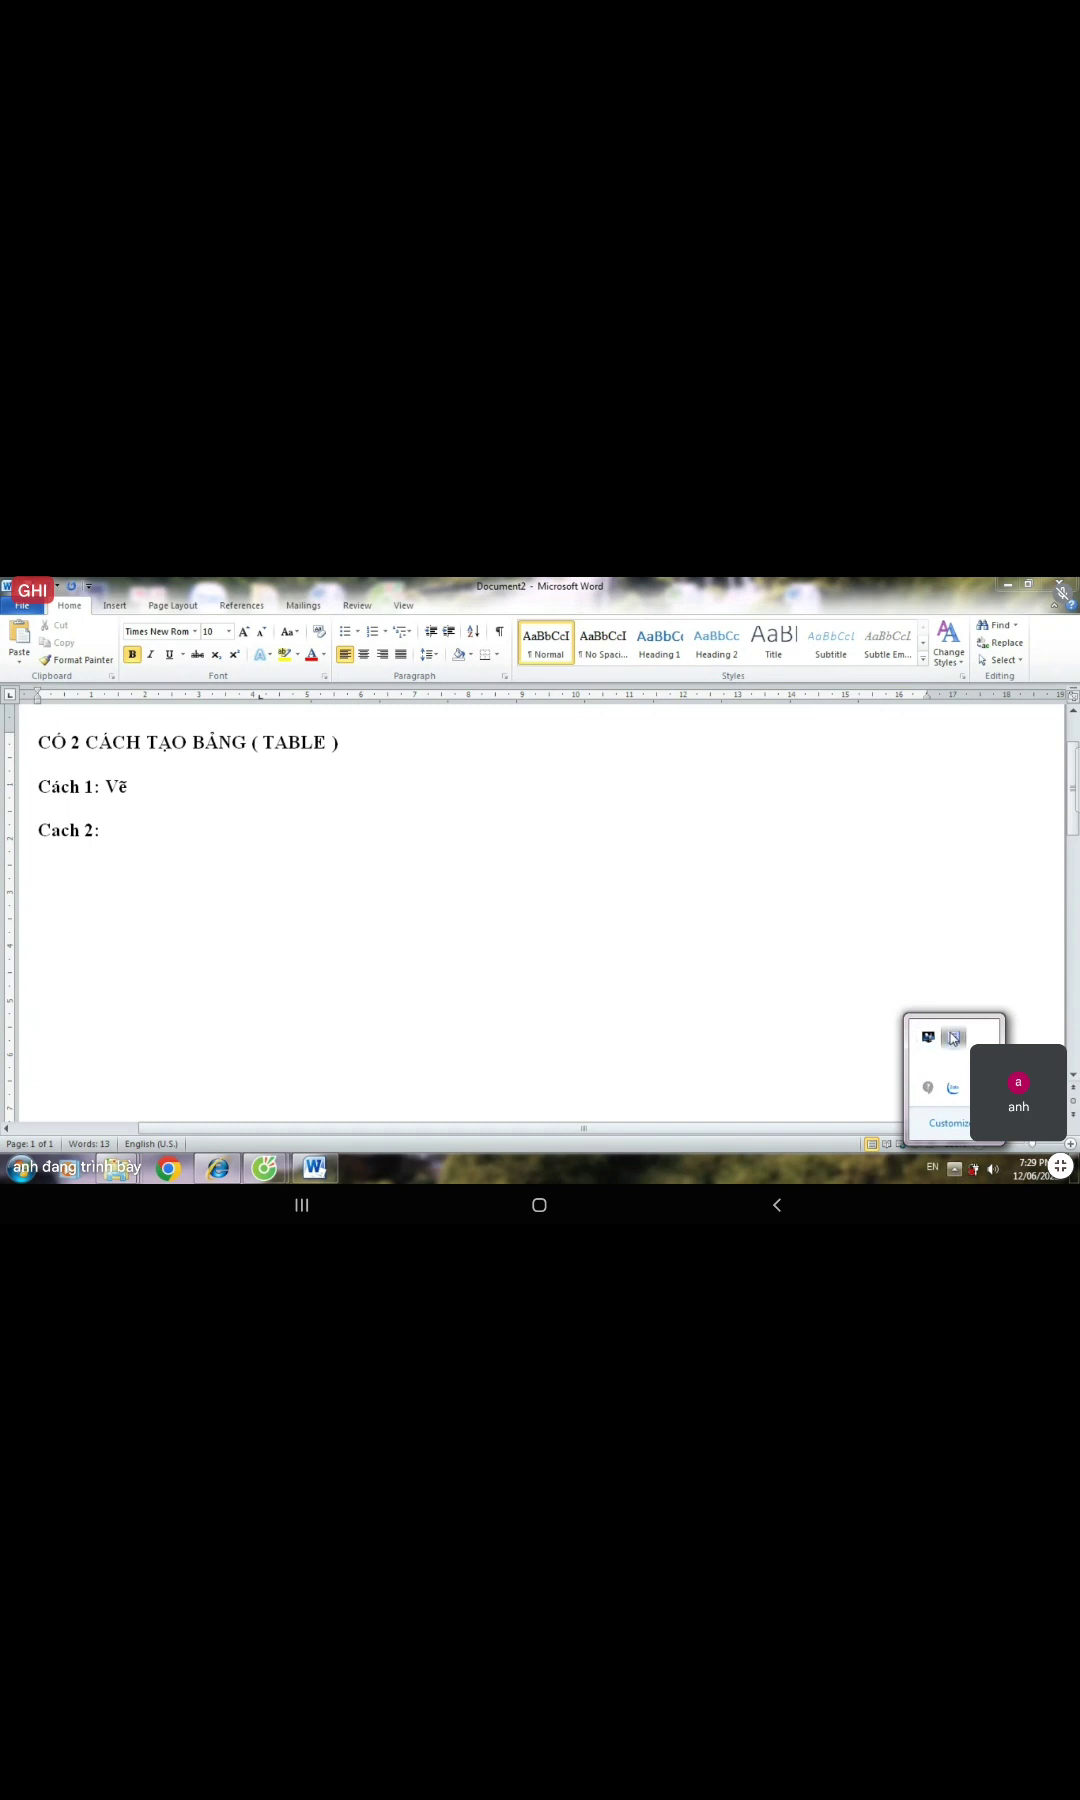
{"action": "left_click", "coordinate": [183, 822]}
{"action": "type", "text": "Du"}
{"action": "type", "text": "ng lệnh"}
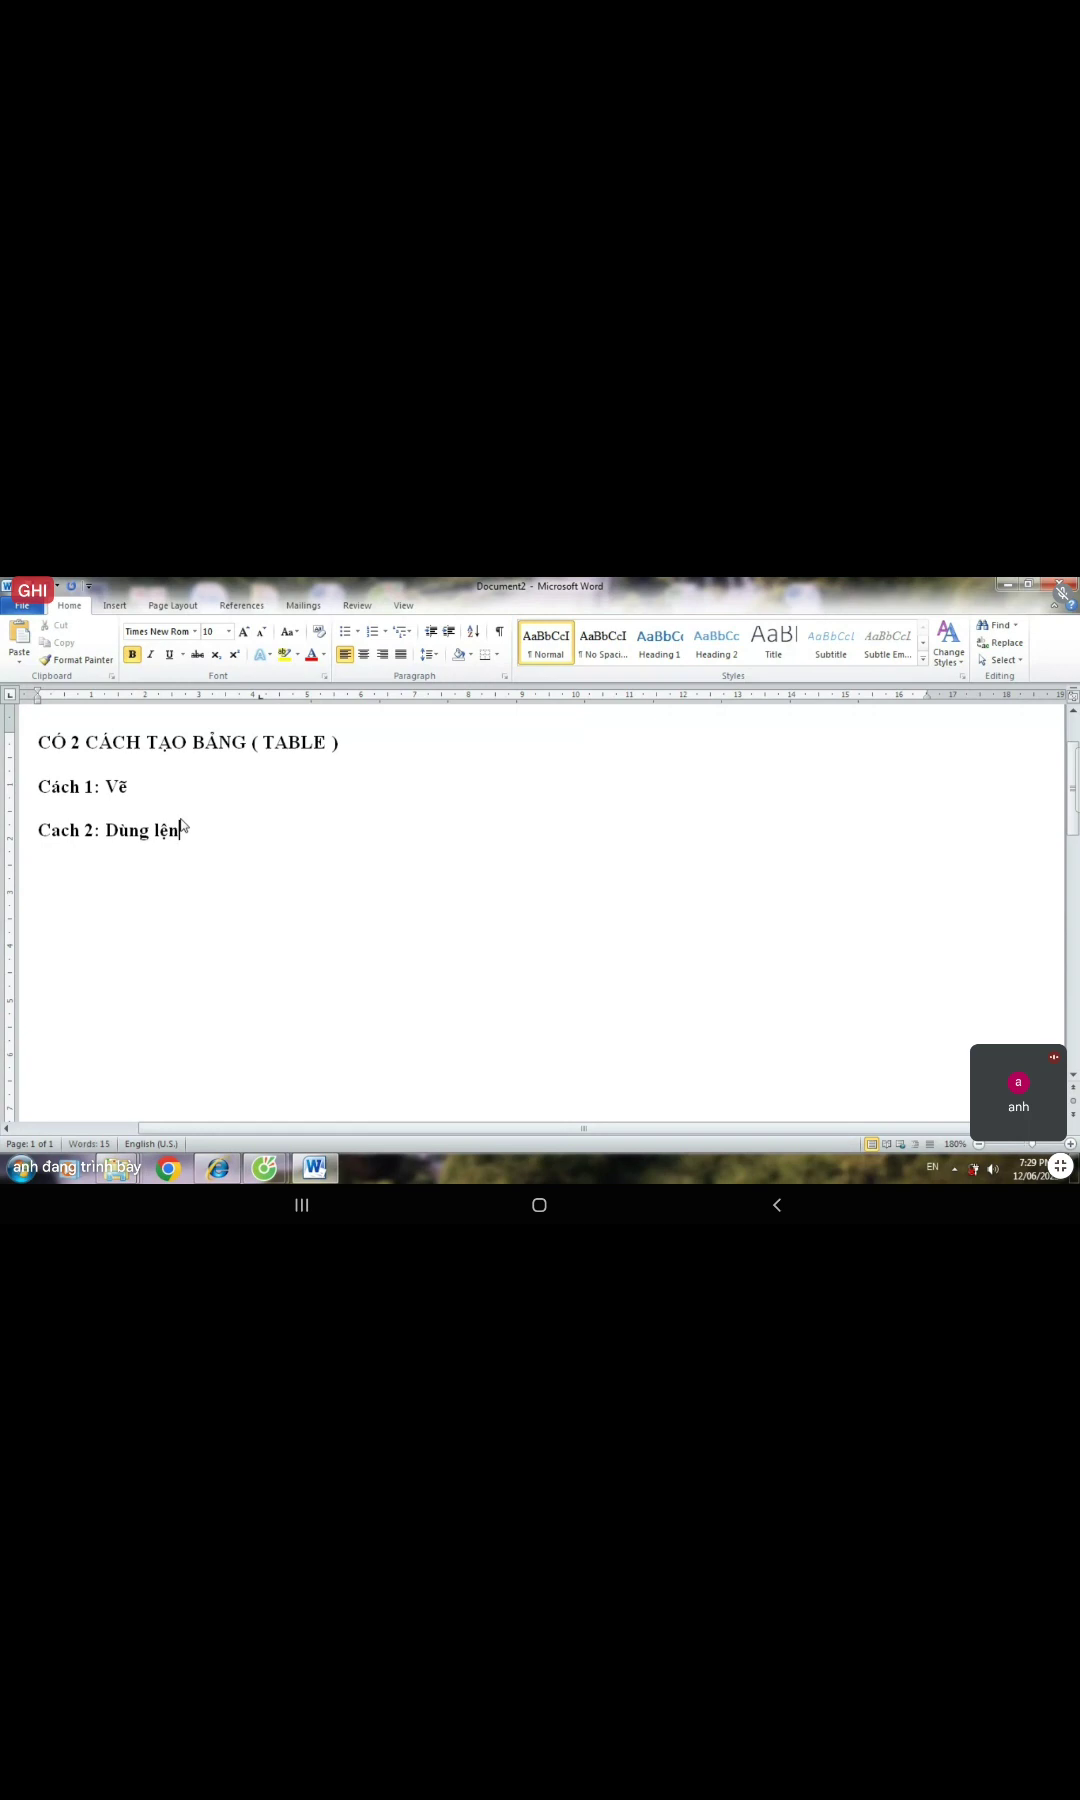
{"action": "key", "text": "Return"}
- Examine the available table creation commands, including Draw Table, without inserting anything
{"action": "left_click", "coordinate": [112, 606]}
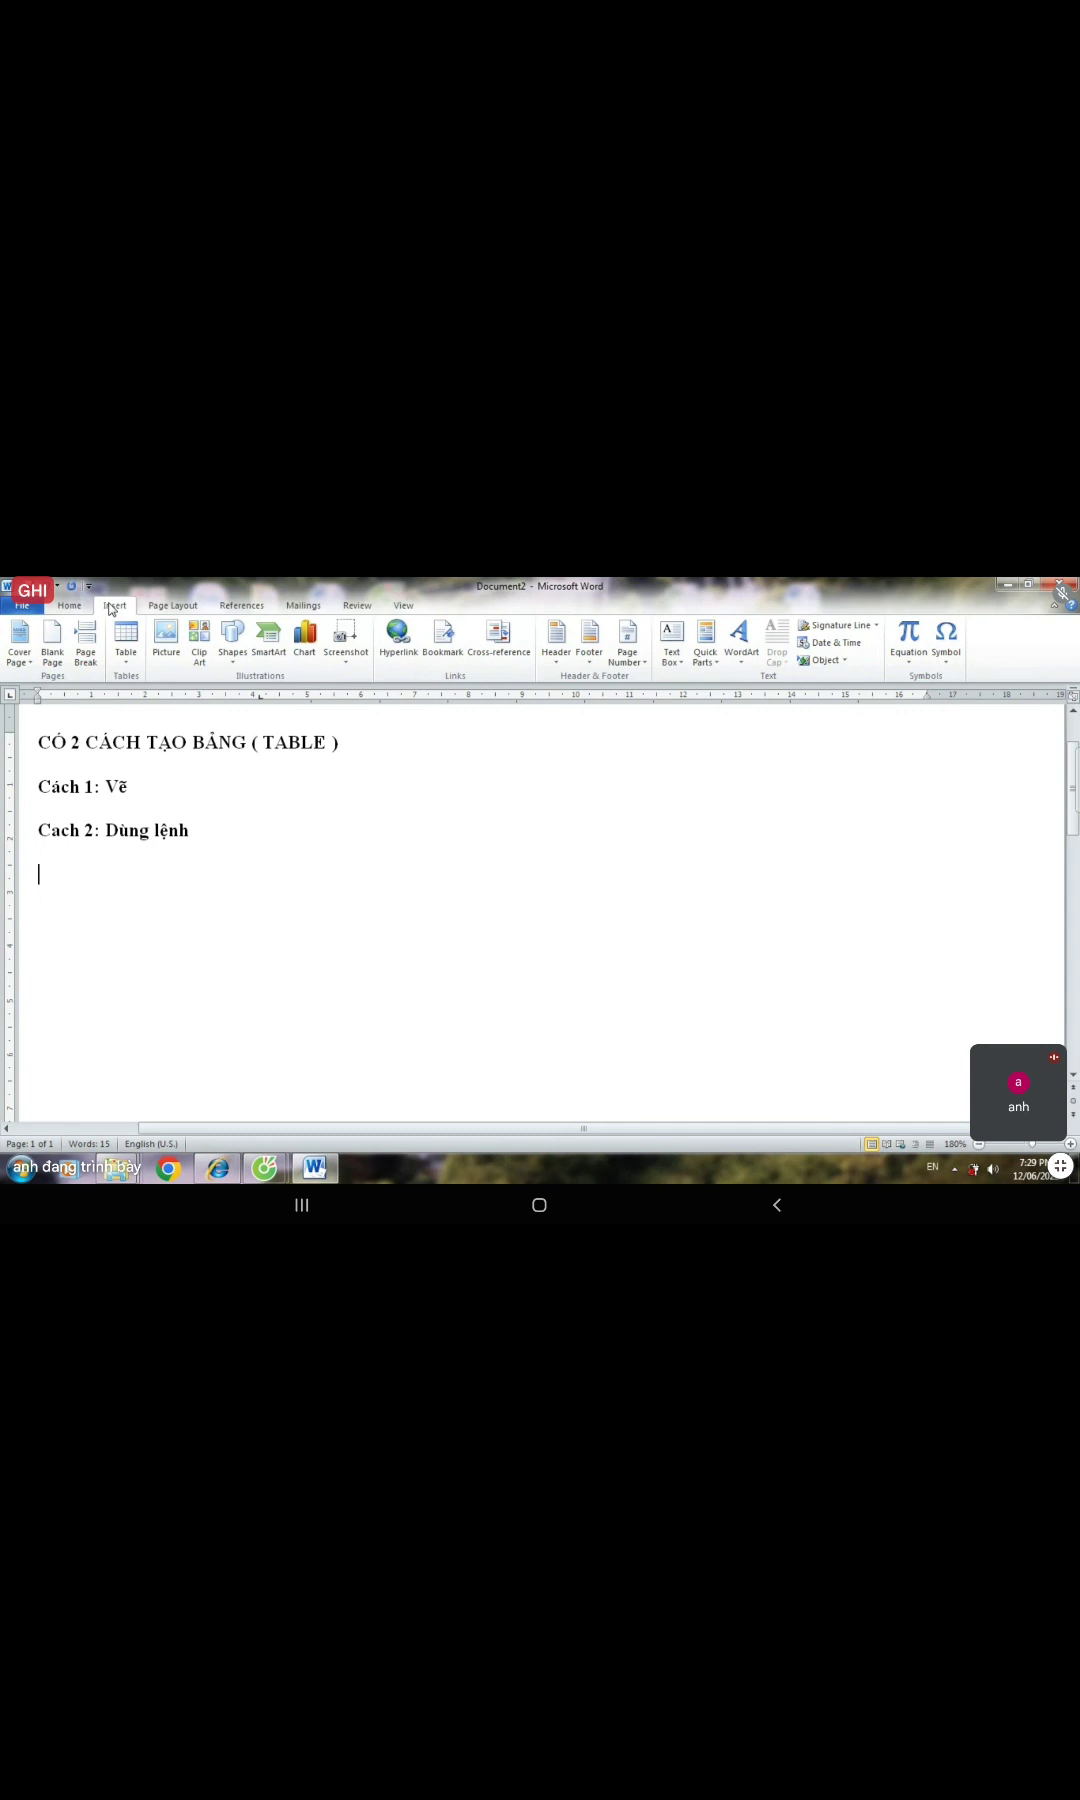
{"action": "left_click", "coordinate": [127, 660]}
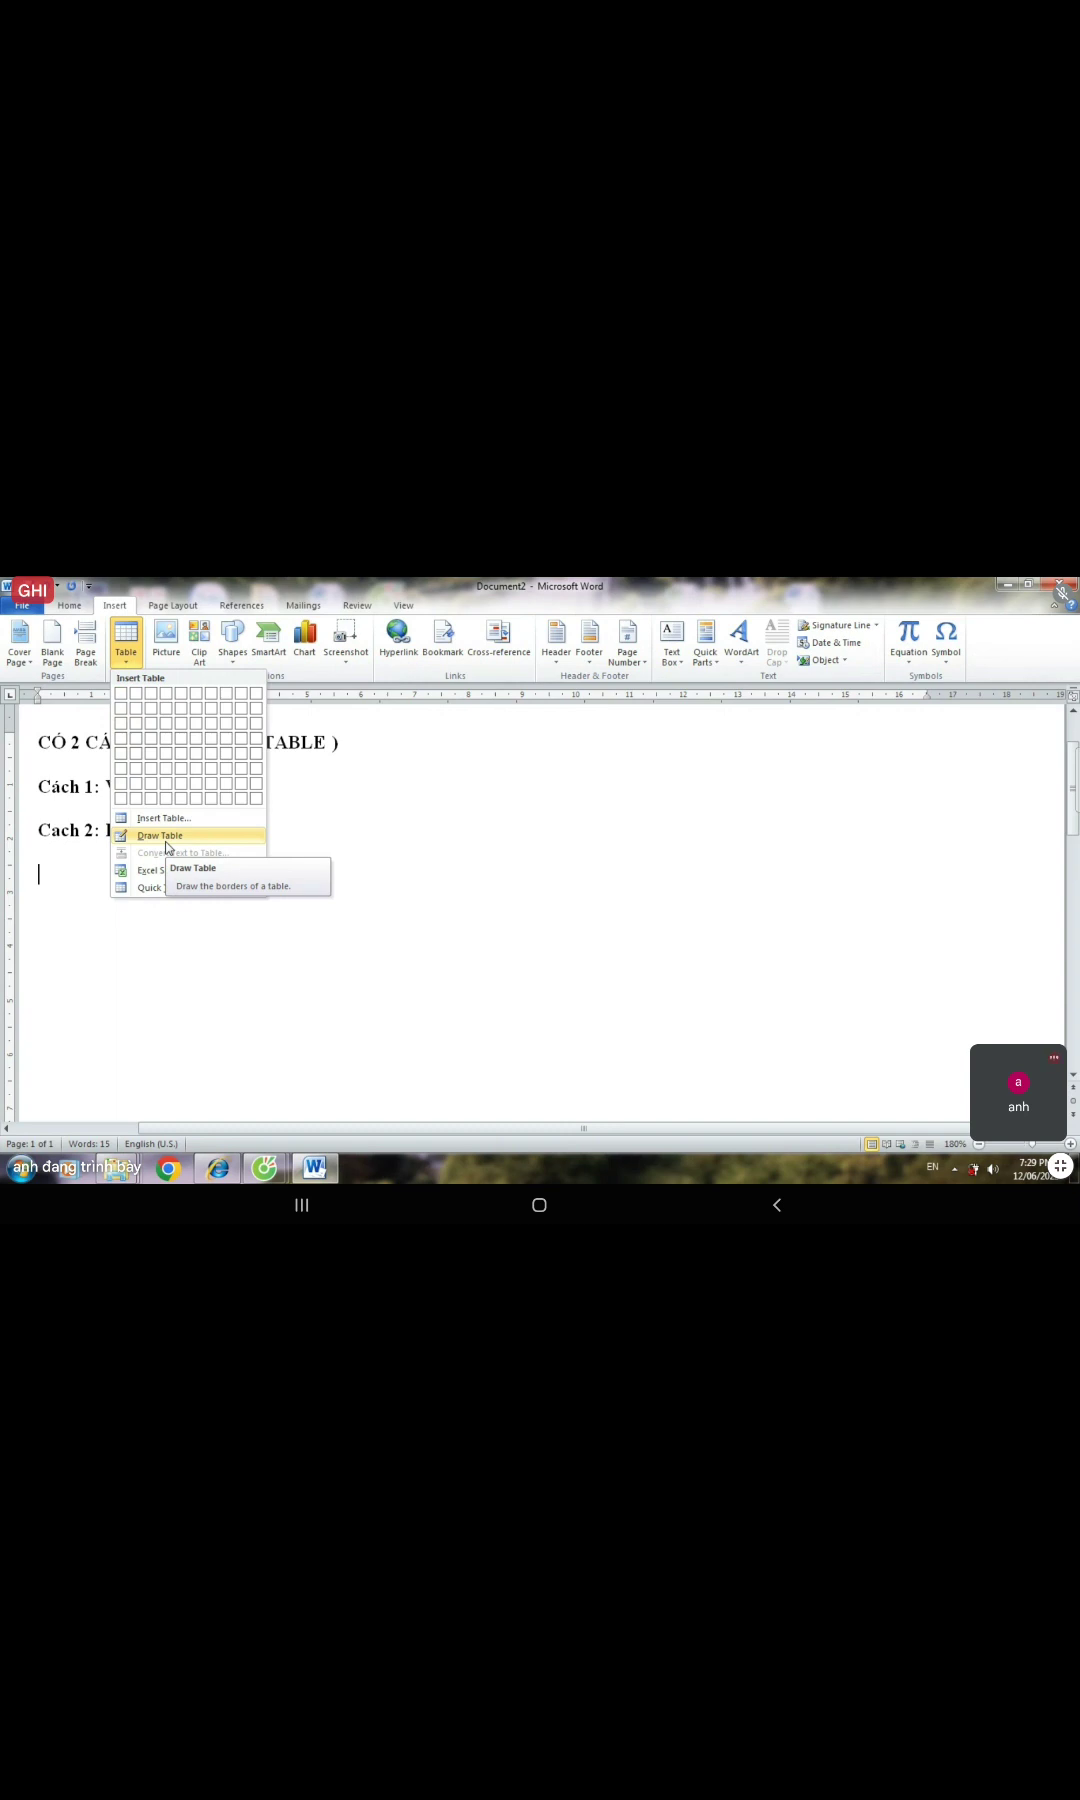
{"action": "left_click", "coordinate": [285, 857]}
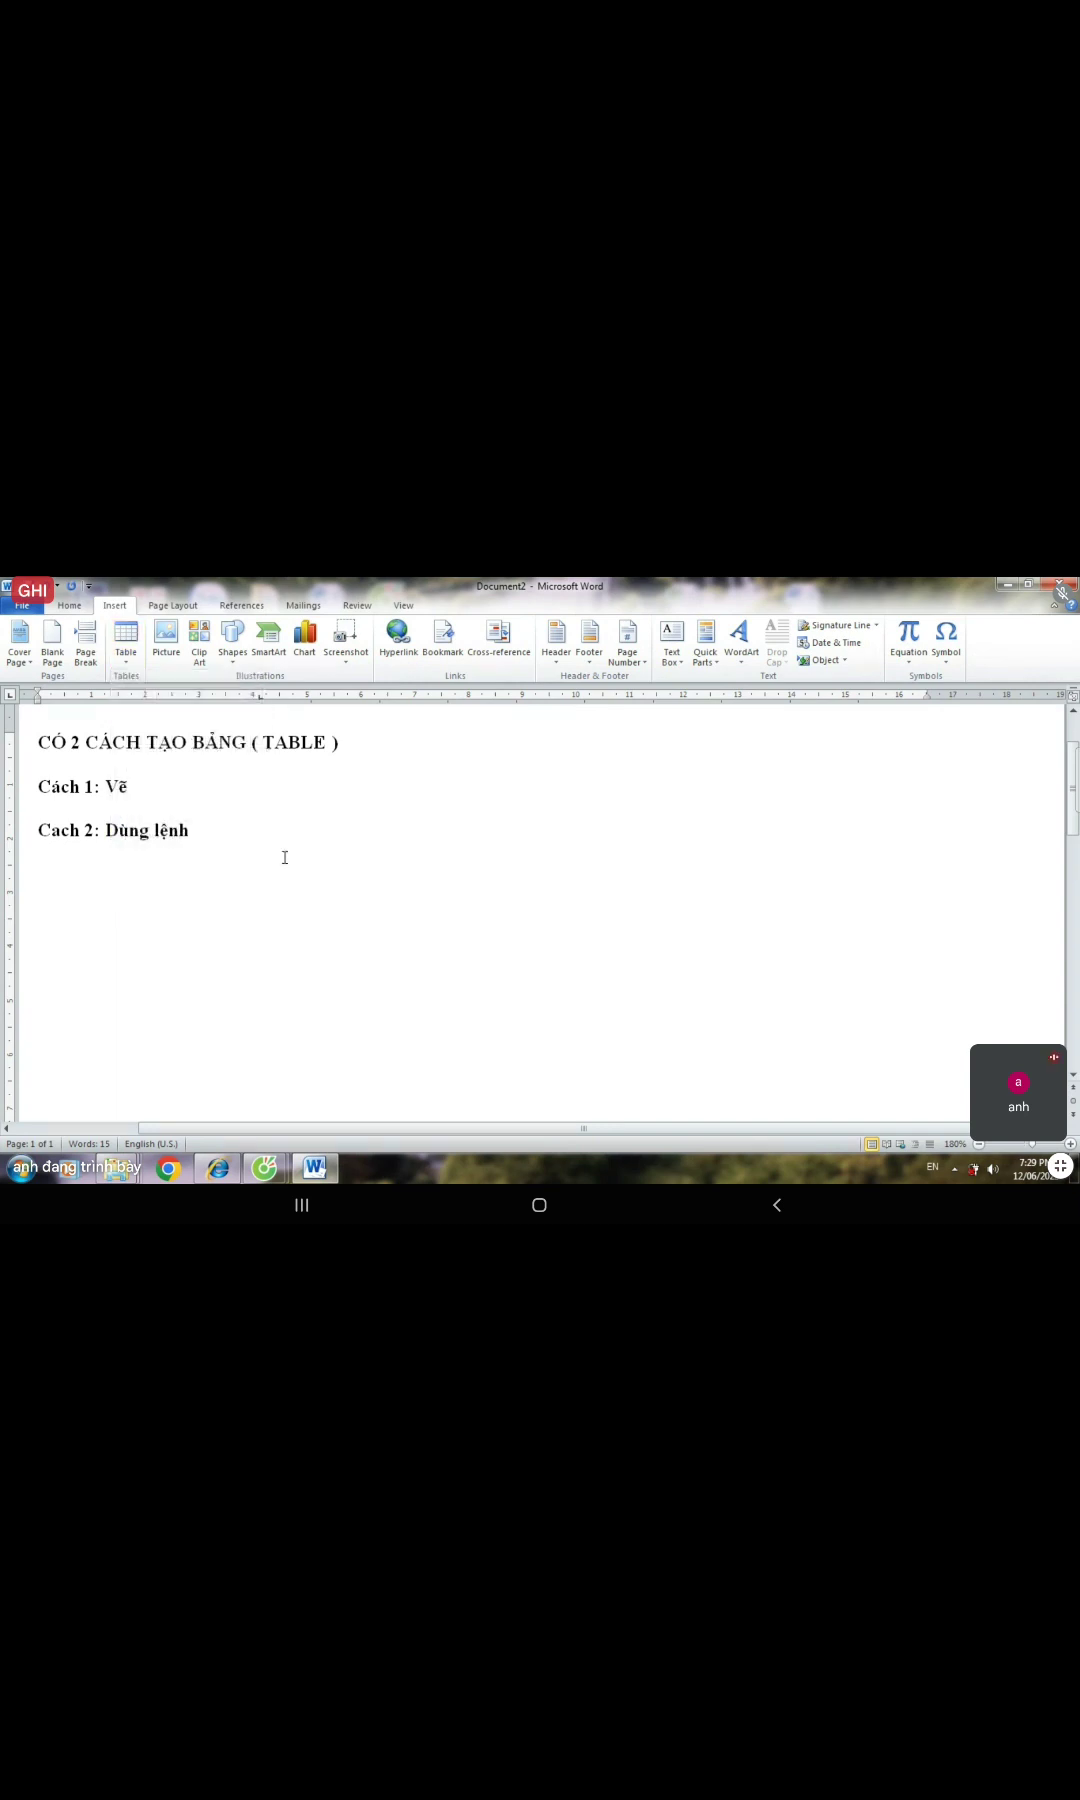
- Write the line "Cách 1: Insert/Table/Insert Table" below the "Cach 2" line
{"action": "type", "text": "C"}
{"action": "type", "text": "ách 1: "}
{"action": "type", "text": "Ins"}
{"action": "type", "text": "se"}
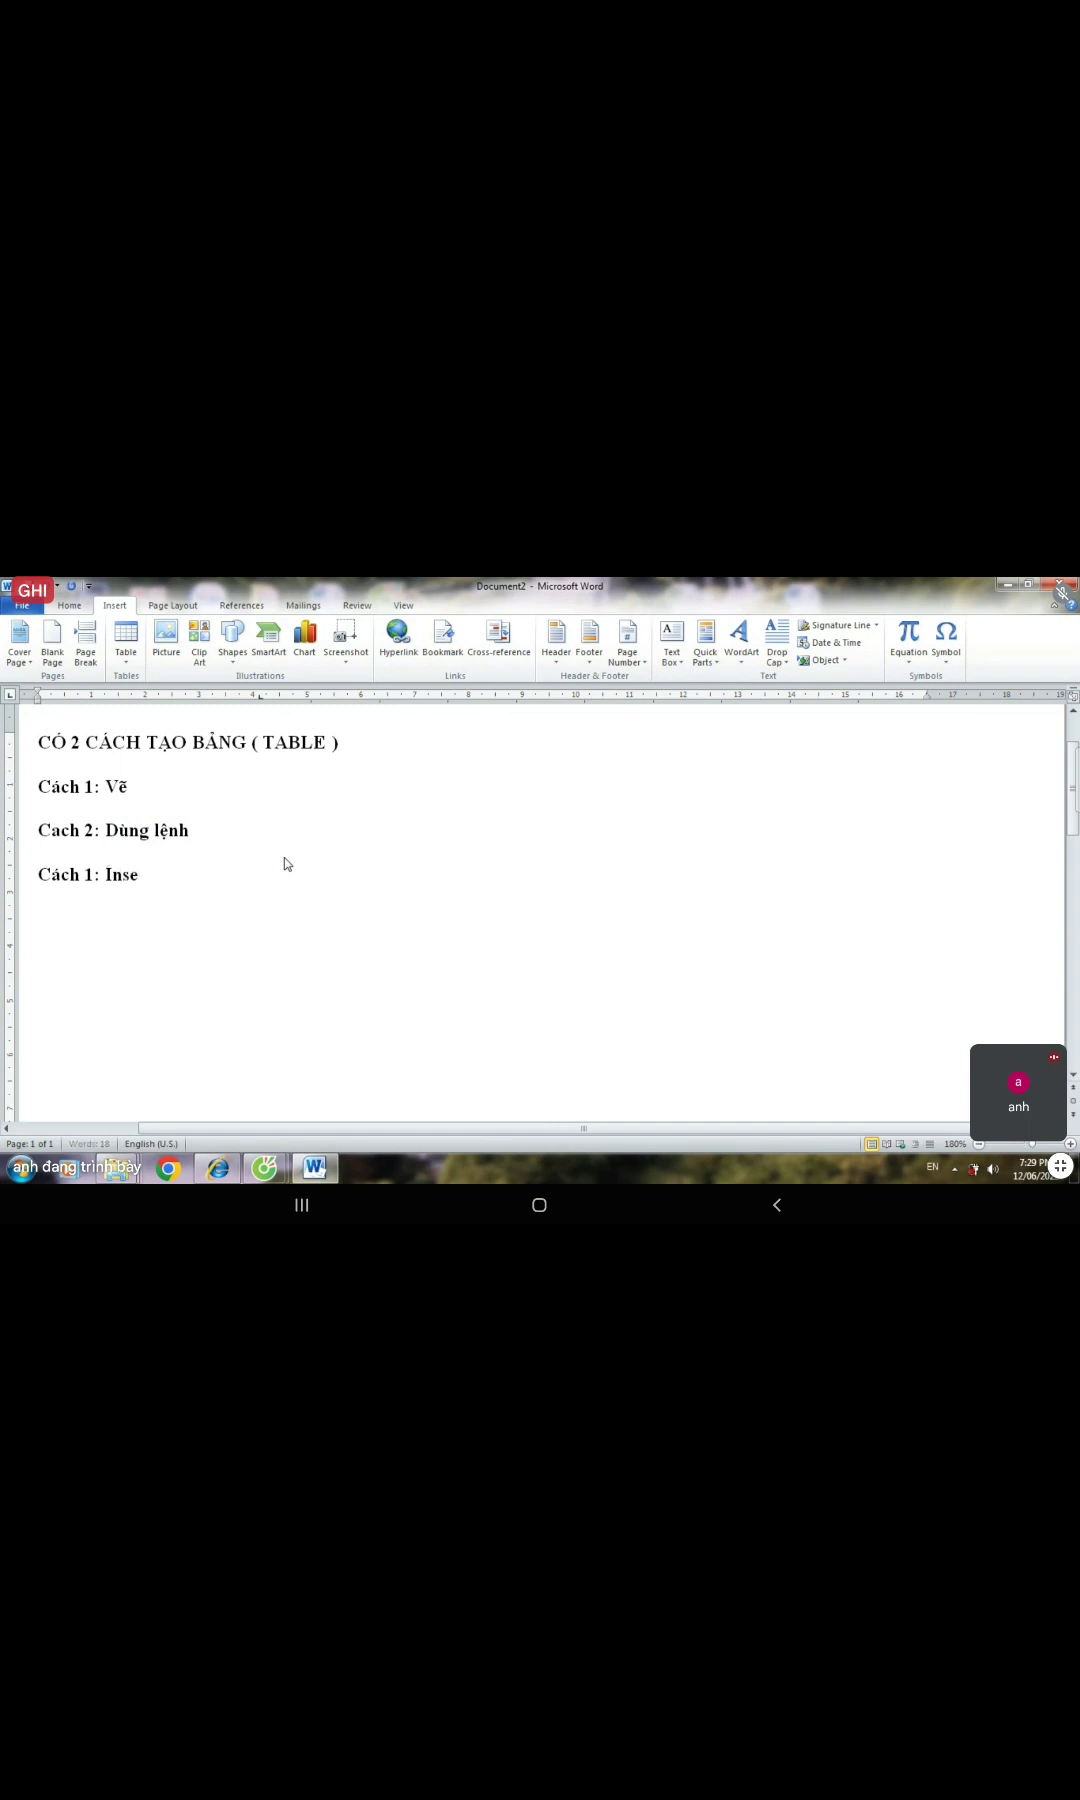
{"action": "type", "text": "rt/Table/Insert Table"}
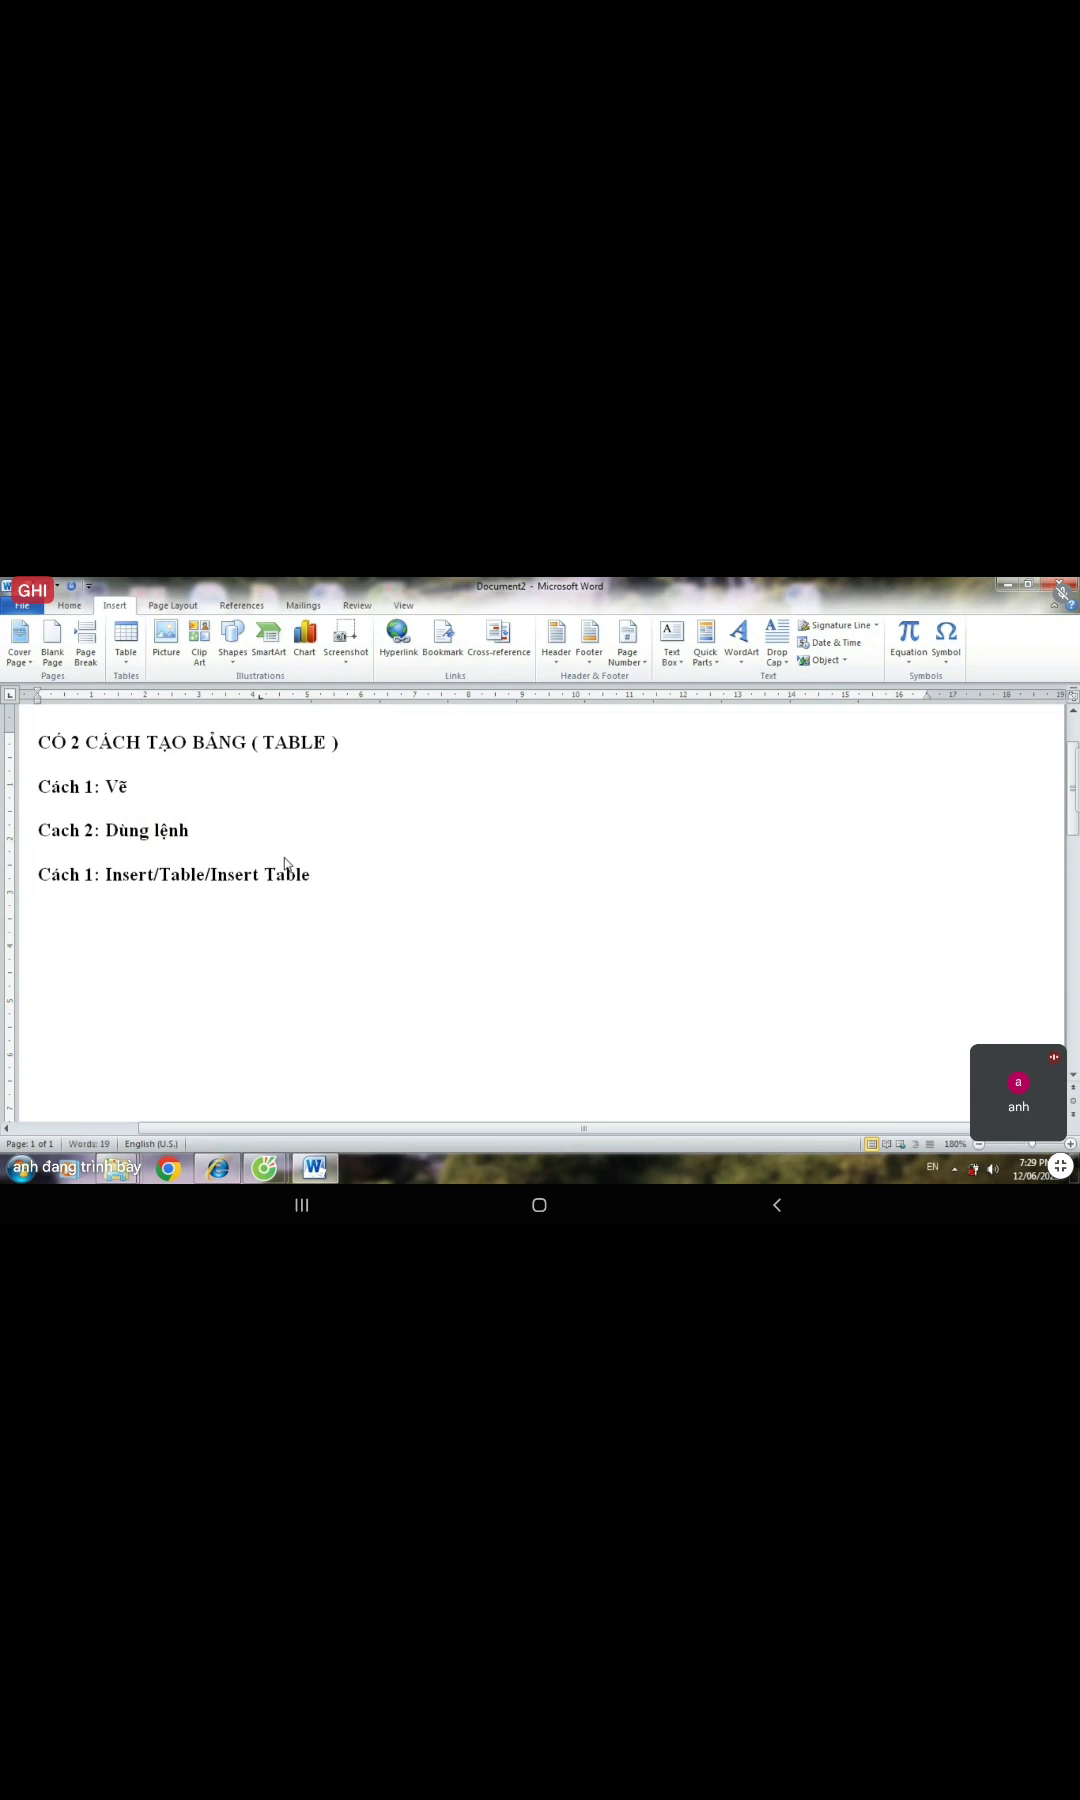
- Change the command path's ending to "Draw Table" and start a new line below it
{"action": "key", "text": "BackSpace"}
{"action": "key", "text": "BackSpace"}
{"action": "key", "text": "BackSpace"}
{"action": "key", "text": "BackSpace"}
{"action": "key", "text": "BackSpace"}
{"action": "key", "text": "BackSpace"}
{"action": "key", "text": "BackSpace"}
{"action": "key", "text": "BackSpace"}
{"action": "key", "text": "BackSpace"}
{"action": "key", "text": "BackSpace"}
{"action": "type", "text": "Draw Table"}
{"action": "key", "text": "Return"}
- Draw a table frame about 7.5 cm wide and 3.4 cm high under the Draw Table line, undoing the wider first attempt
{"action": "scroll", "coordinate": [228, 800], "scroll_direction": "down", "scroll_amount": 1}
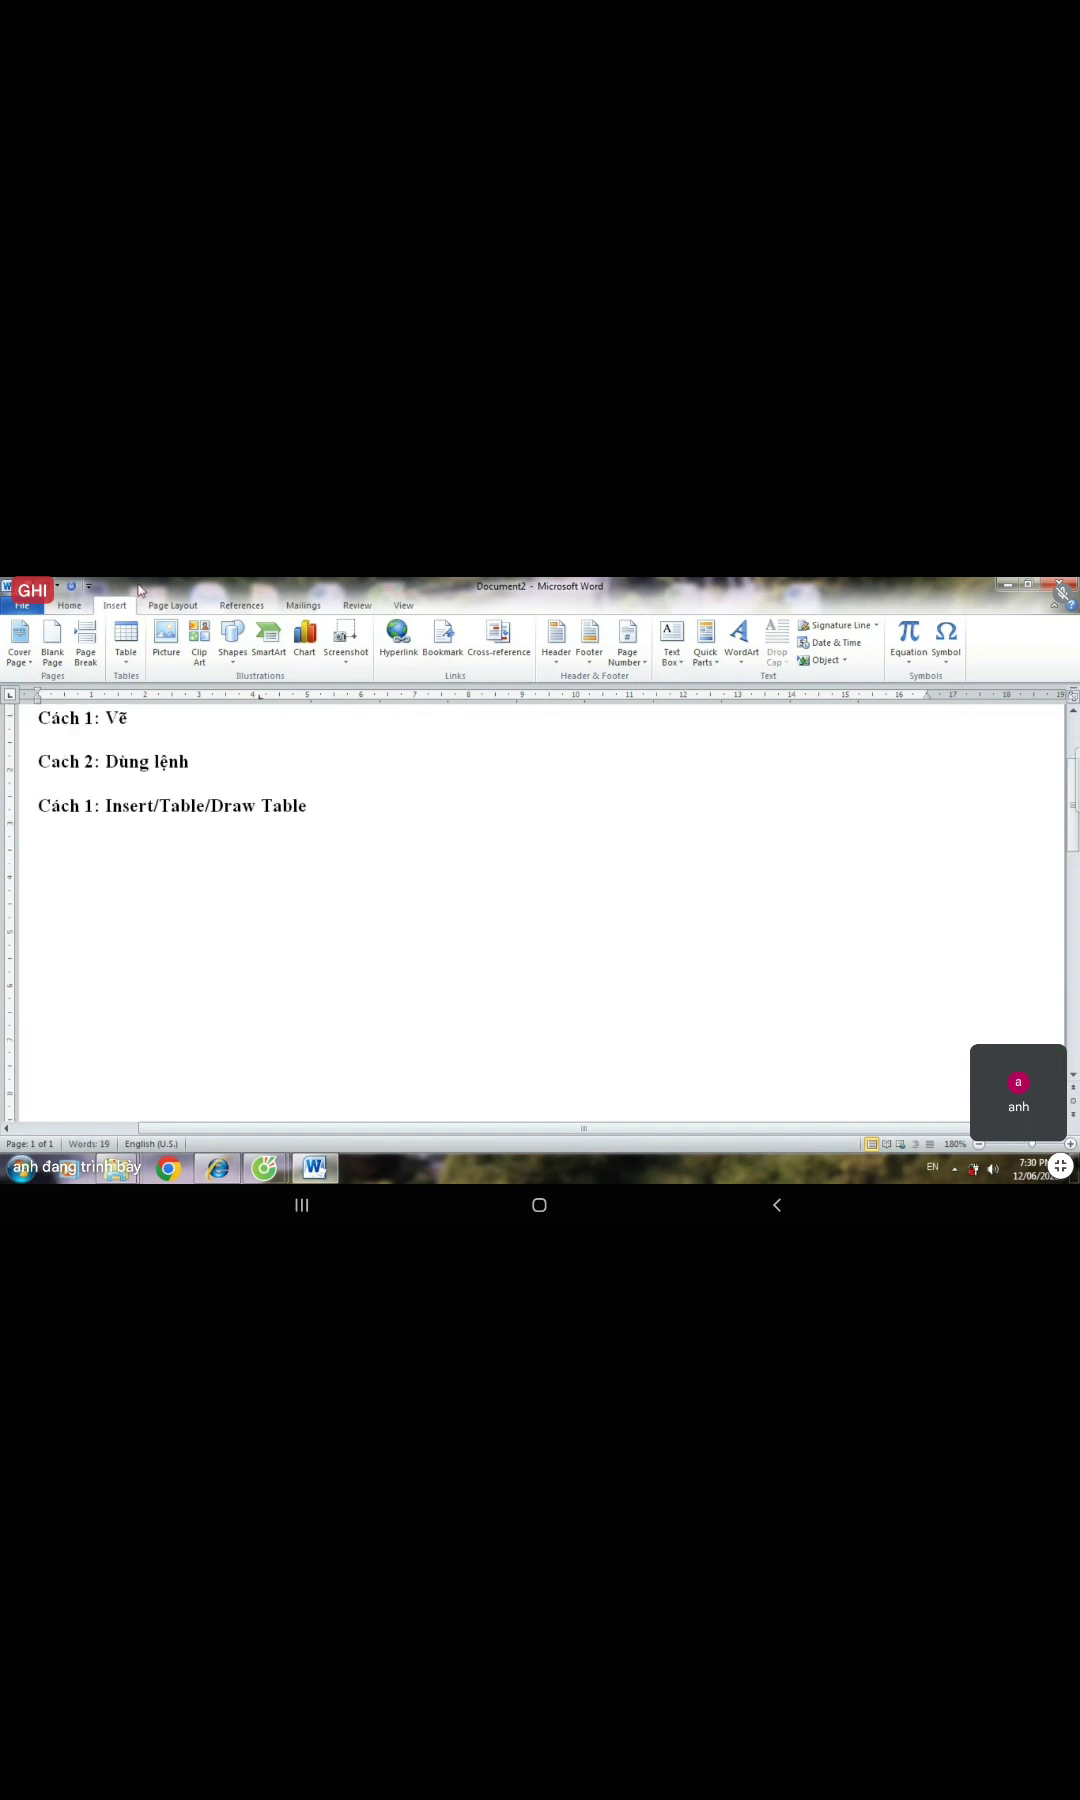
{"action": "left_click", "coordinate": [128, 655]}
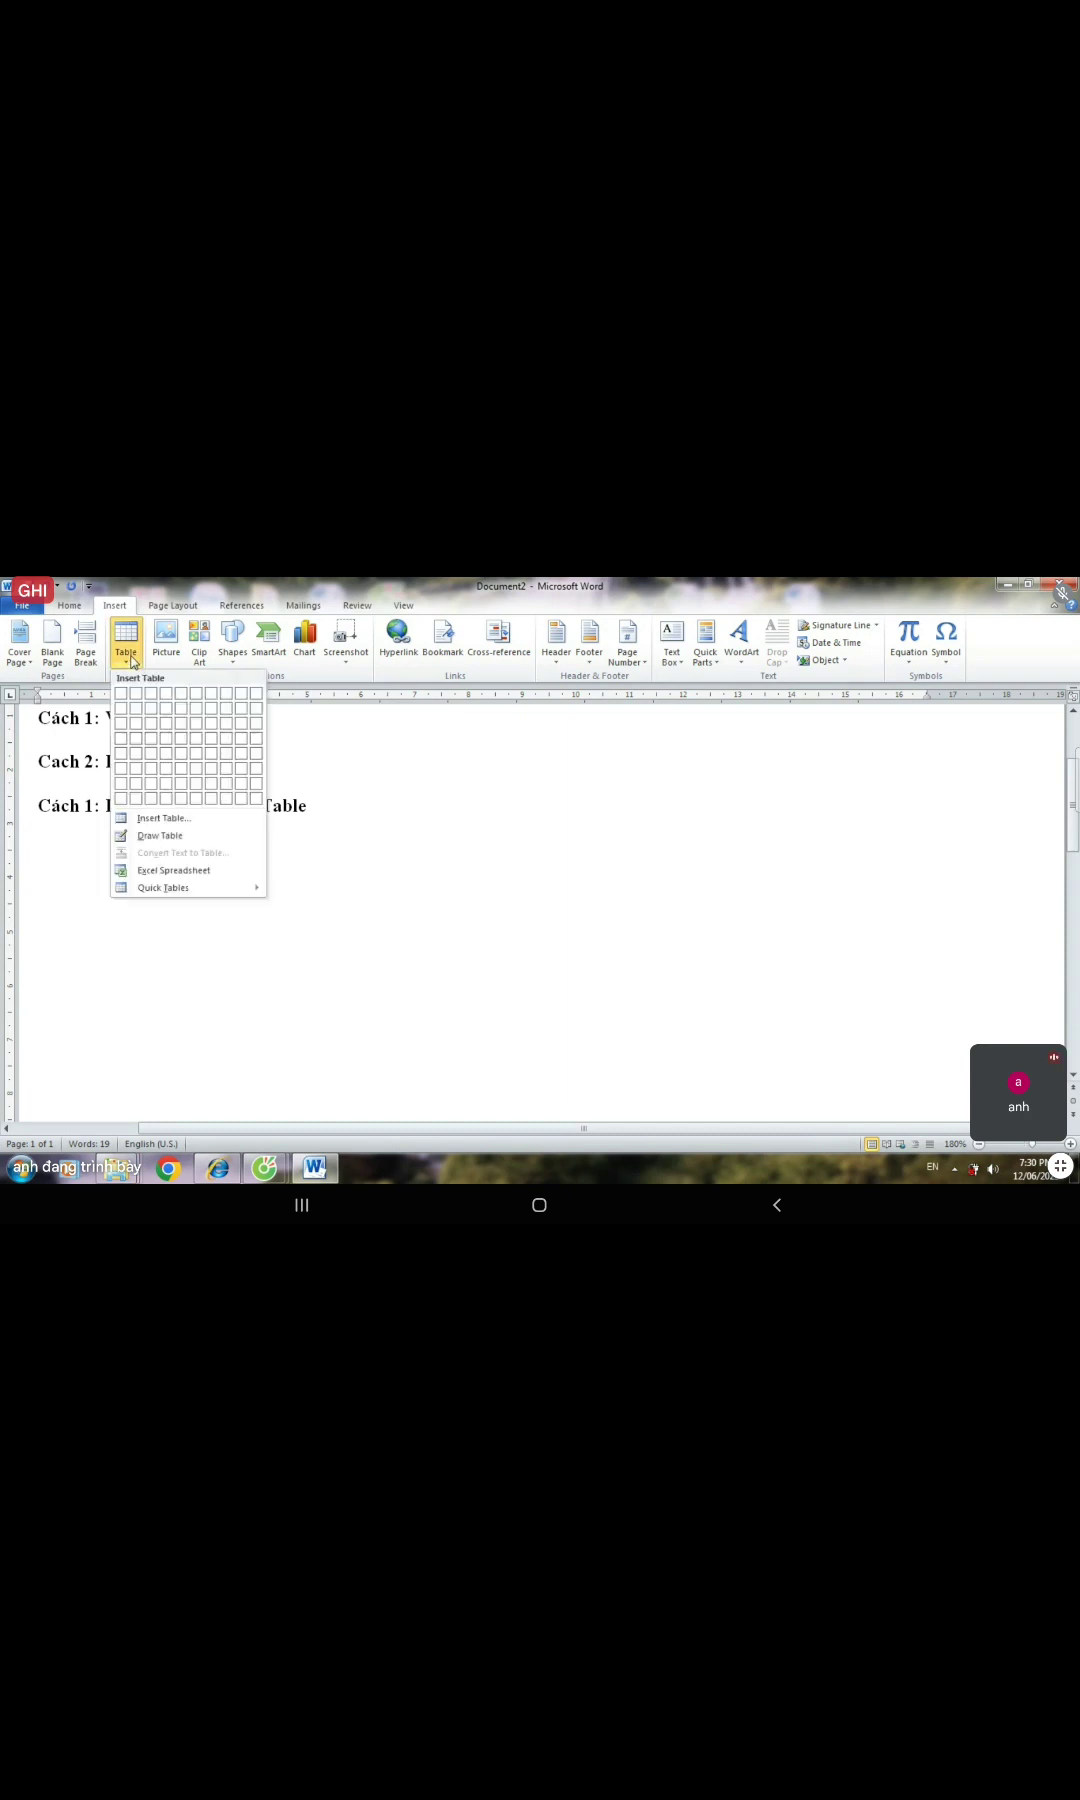
{"action": "left_click", "coordinate": [176, 830]}
{"action": "mouse_move", "coordinate": [54, 841]}
{"action": "left_mouse_down"}
{"action": "mouse_move", "coordinate": [807, 986]}
{"action": "mouse_move", "coordinate": [855, 1013]}
{"action": "left_mouse_up"}
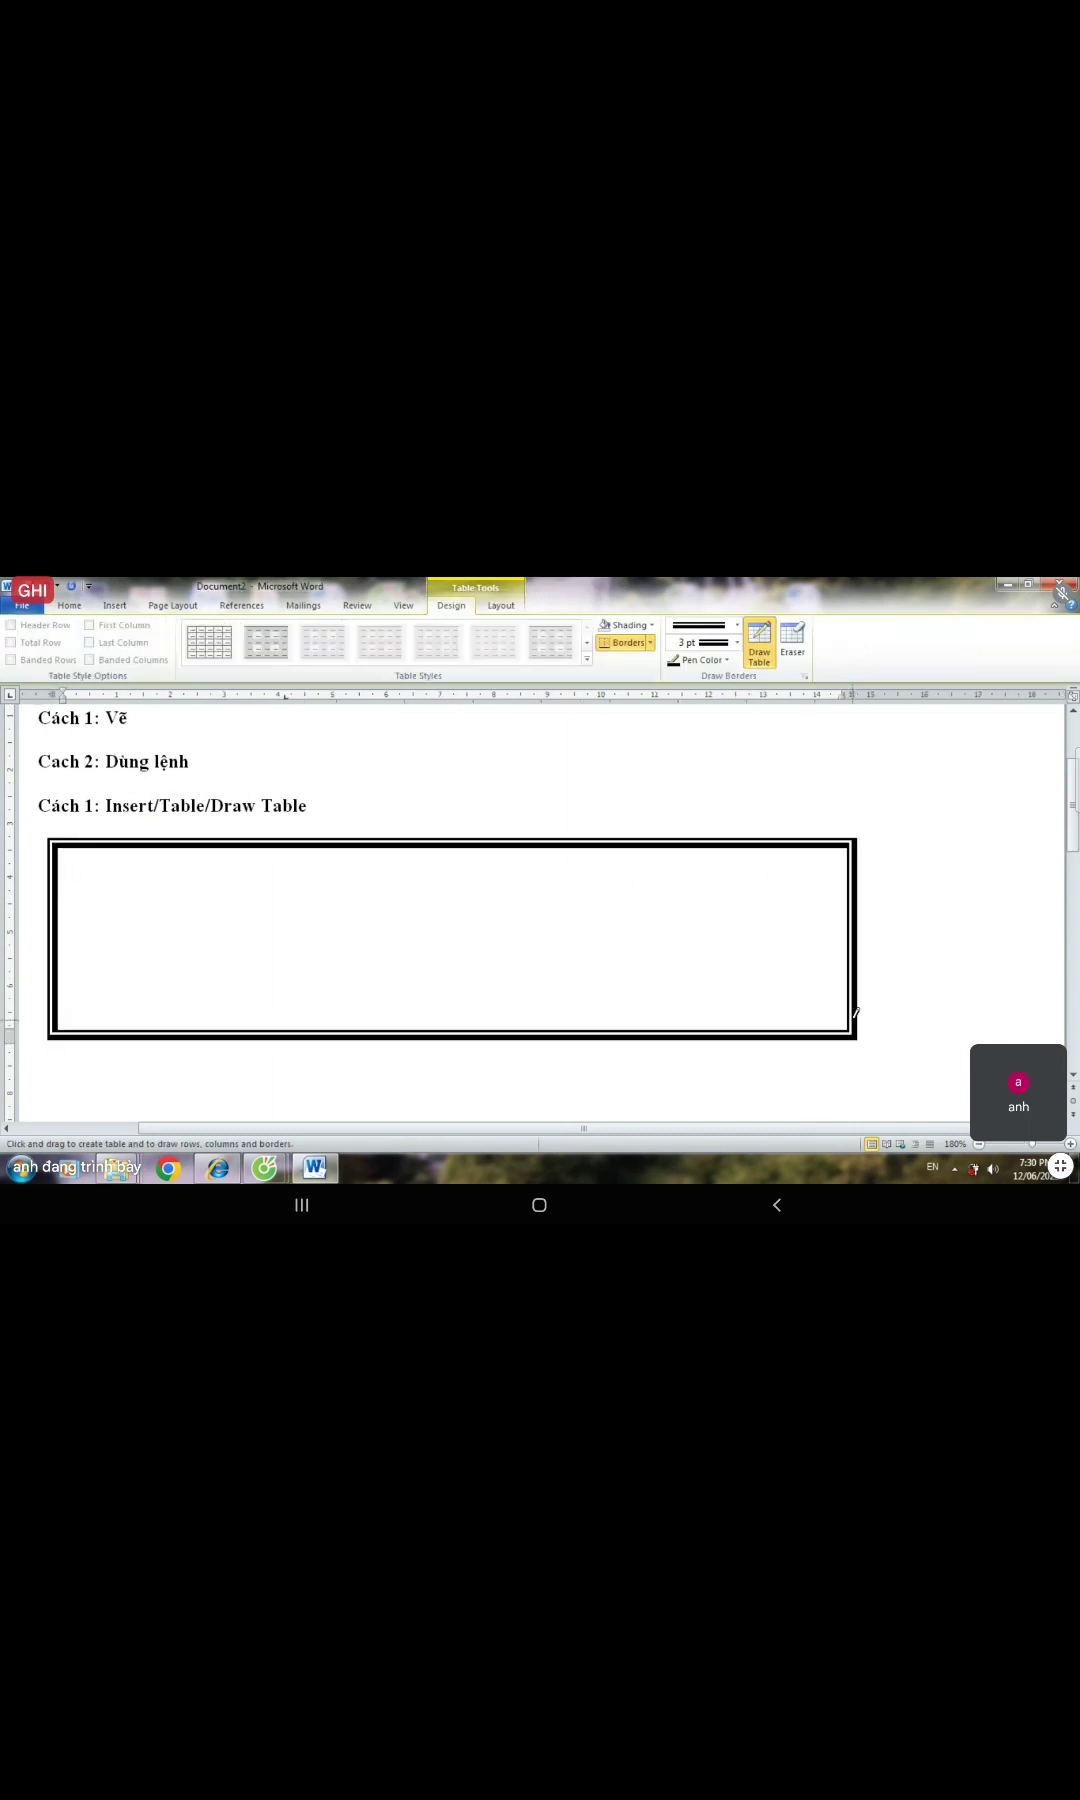
{"action": "key", "text": "ctrl+z"}
{"action": "mouse_move", "coordinate": [43, 843]}
{"action": "left_mouse_down"}
{"action": "mouse_move", "coordinate": [194, 928]}
{"action": "mouse_move", "coordinate": [435, 1005]}
{"action": "left_mouse_up"}
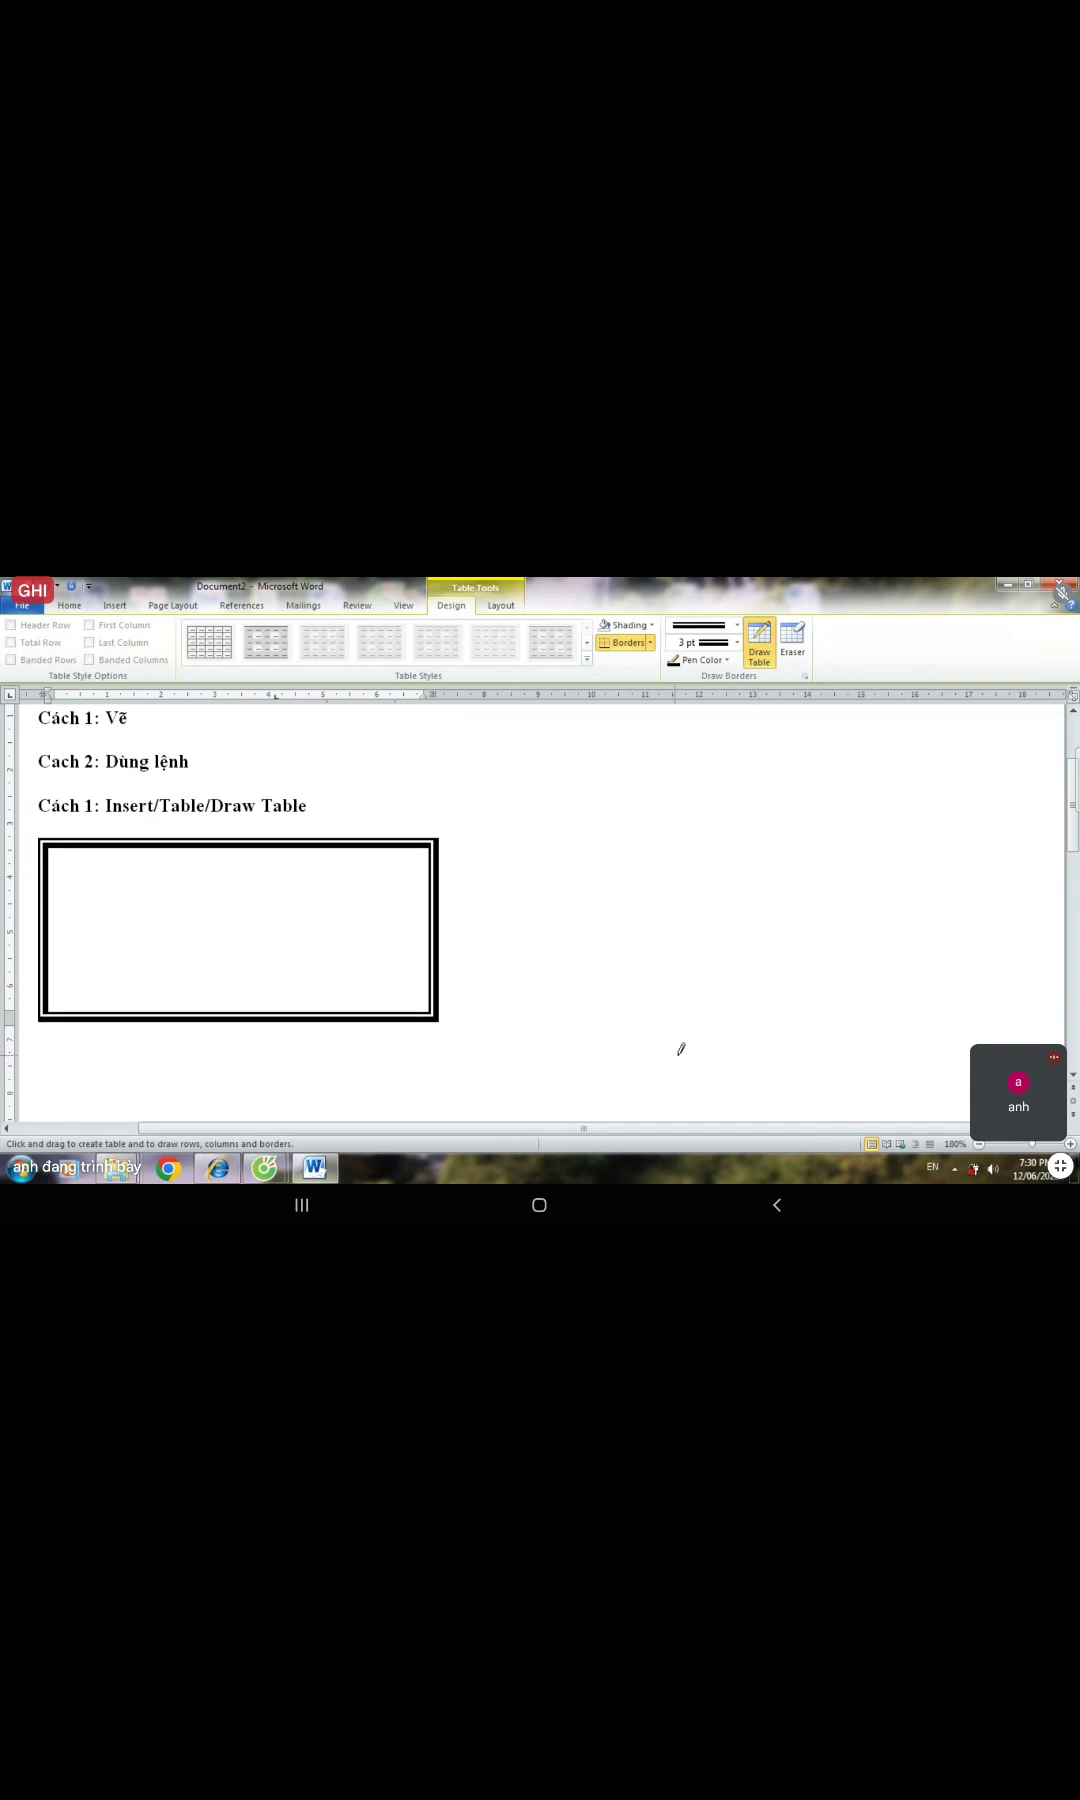
- Divide the drawn table with a vertical line about 2 cm from its left edge and a horizontal line across the right part, and stop drawing
{"action": "mouse_move", "coordinate": [145, 841]}
{"action": "left_mouse_down"}
{"action": "mouse_move", "coordinate": [146, 968]}
{"action": "mouse_move", "coordinate": [252, 886]}
{"action": "mouse_move", "coordinate": [425, 886]}
{"action": "left_mouse_up"}
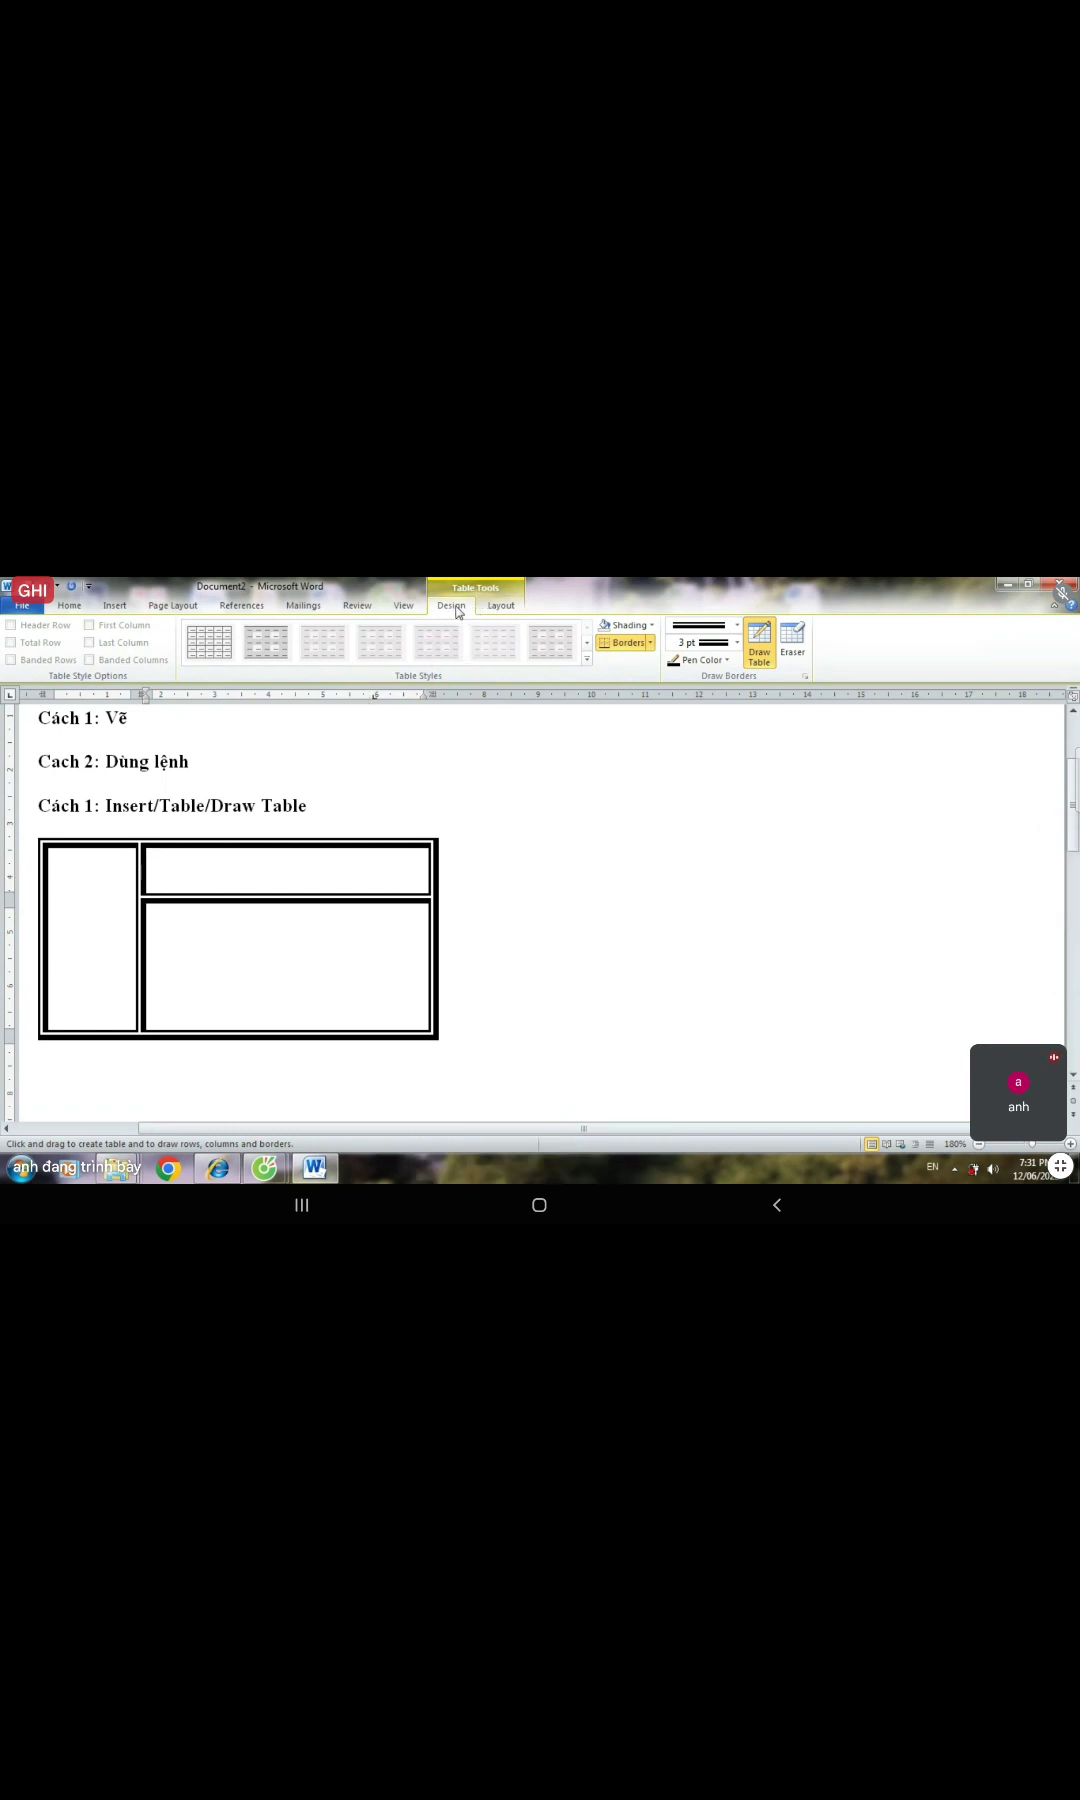
{"action": "key", "text": "Escape"}
{"action": "left_click", "coordinate": [537, 955]}
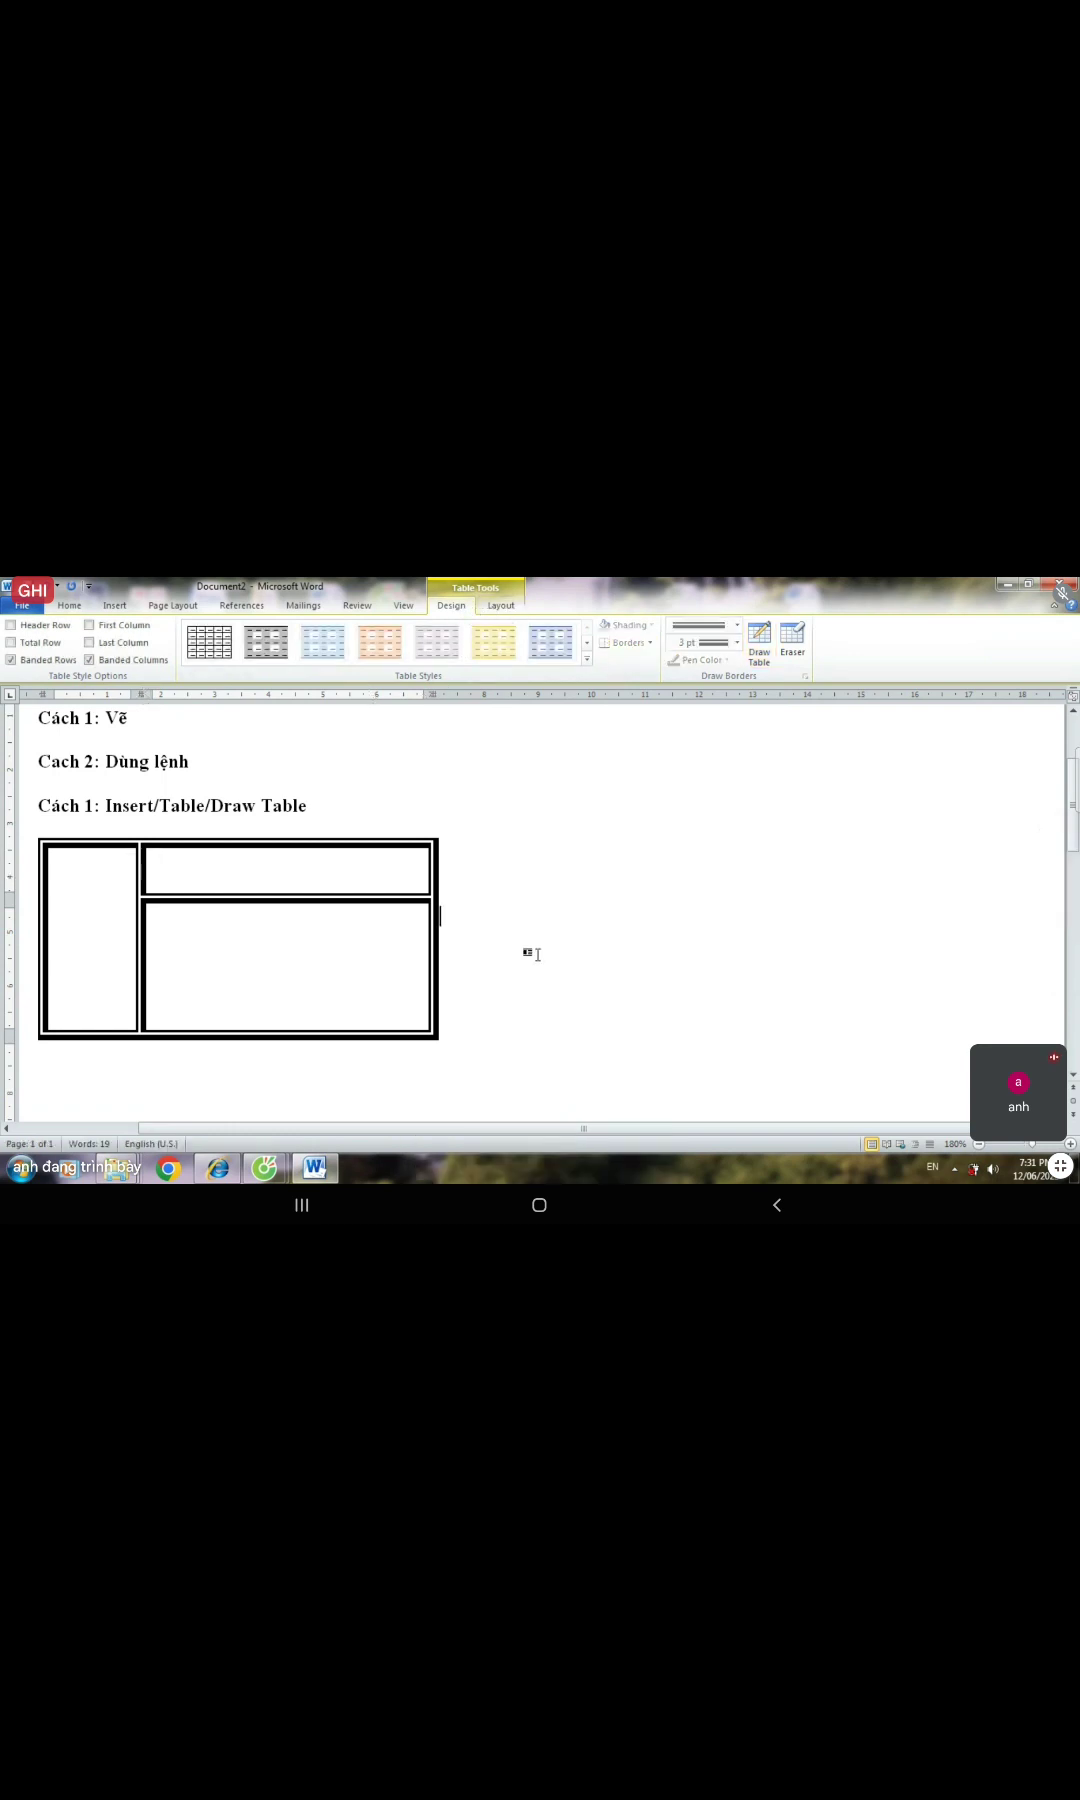
{"action": "left_click", "coordinate": [427, 1079]}
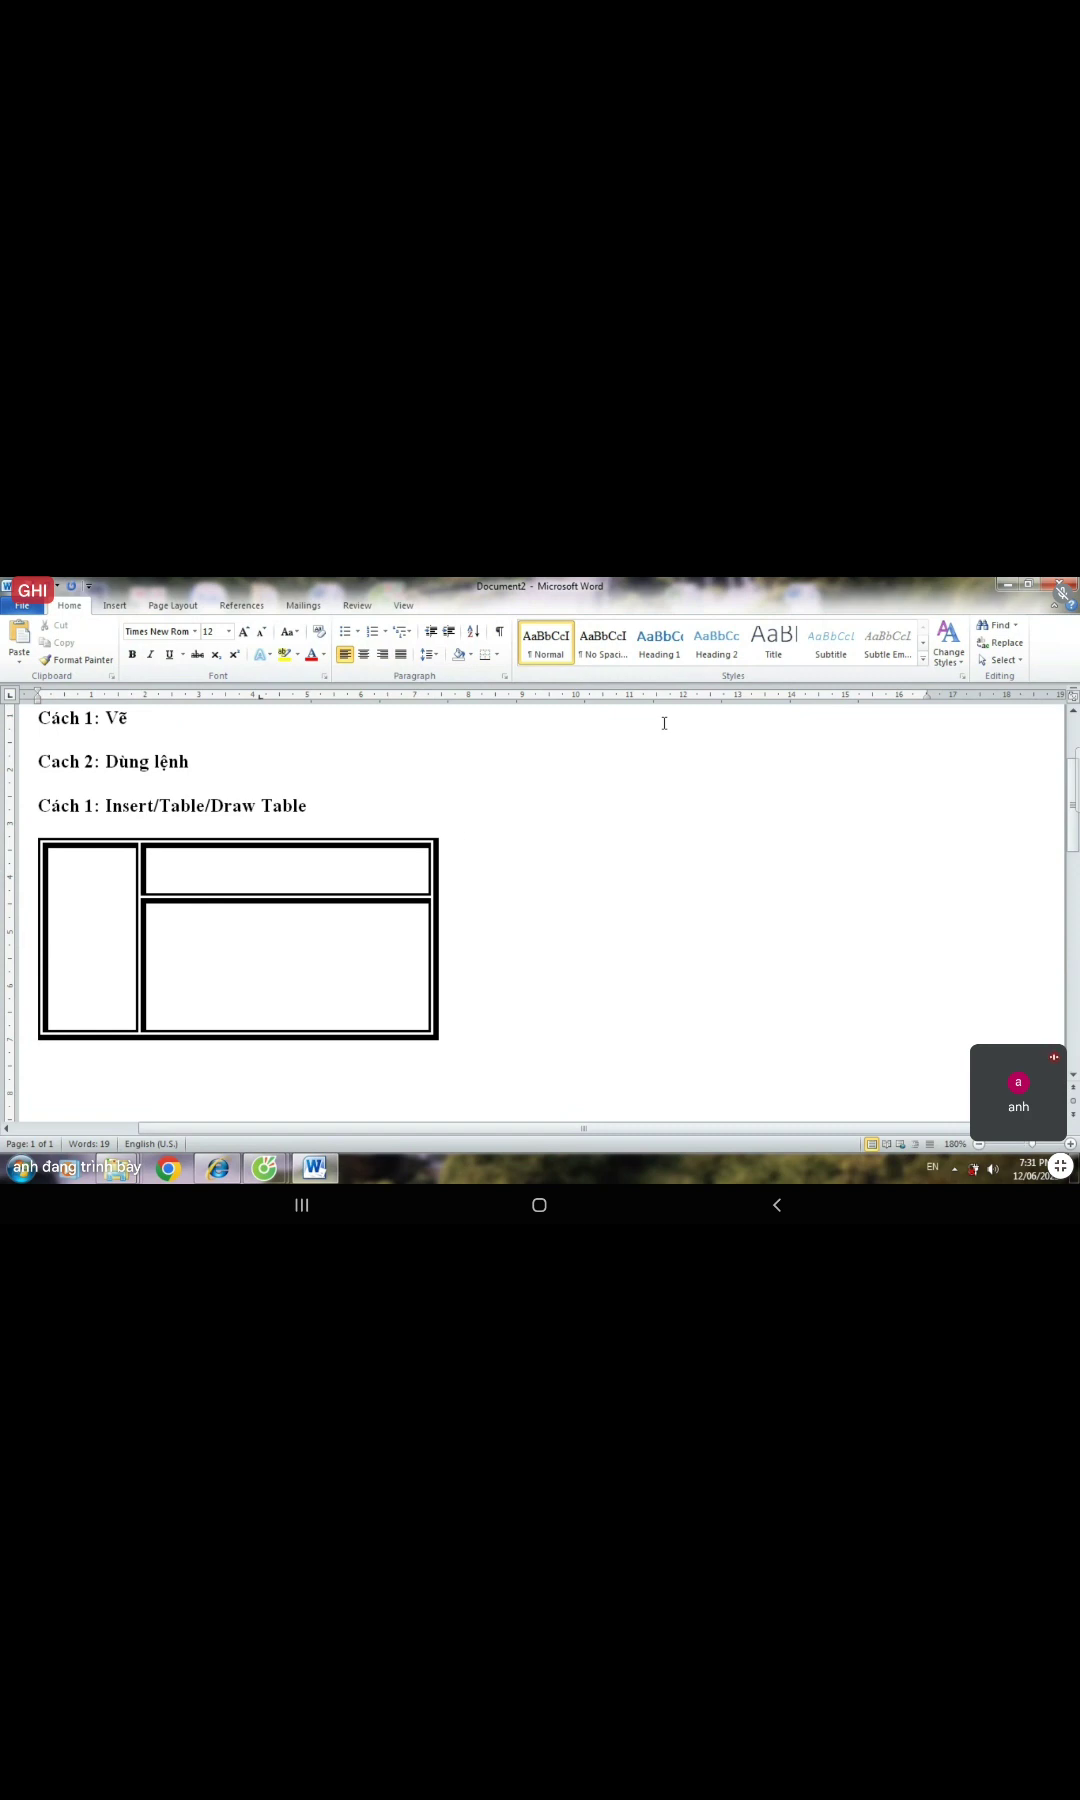
{"action": "left_click", "coordinate": [198, 922]}
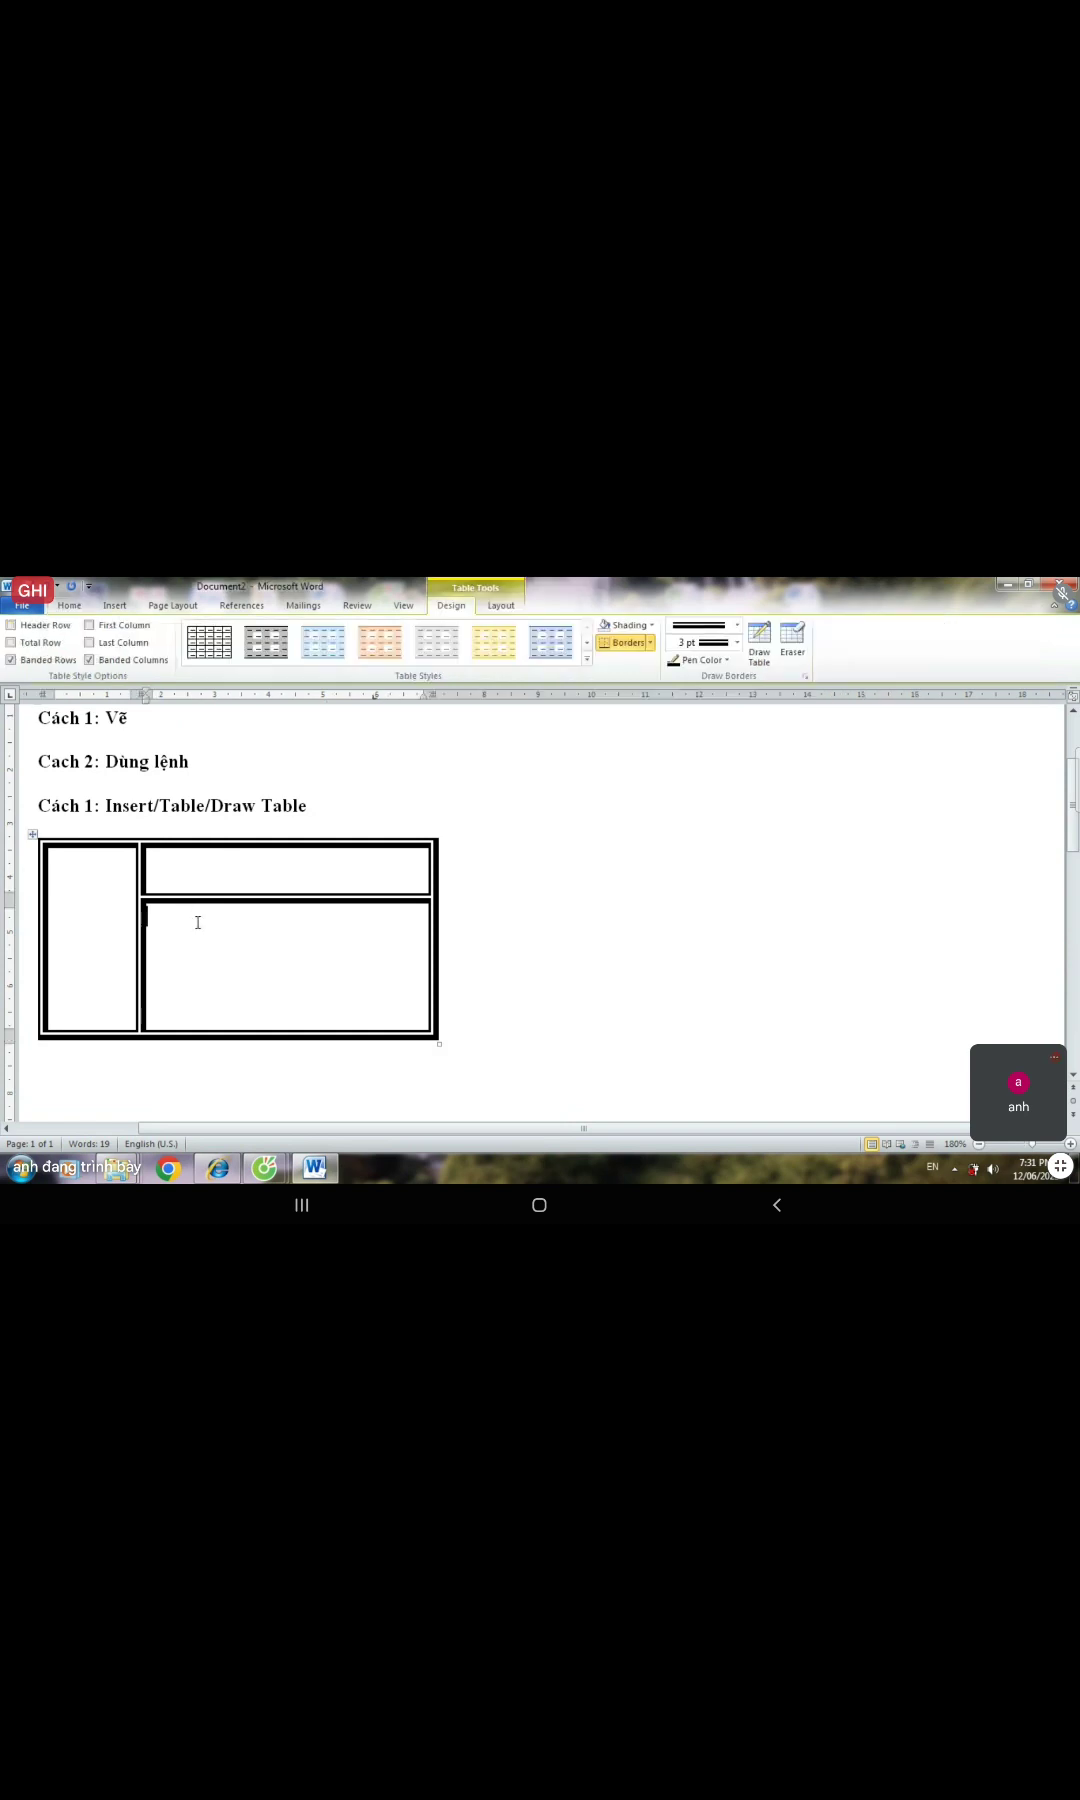
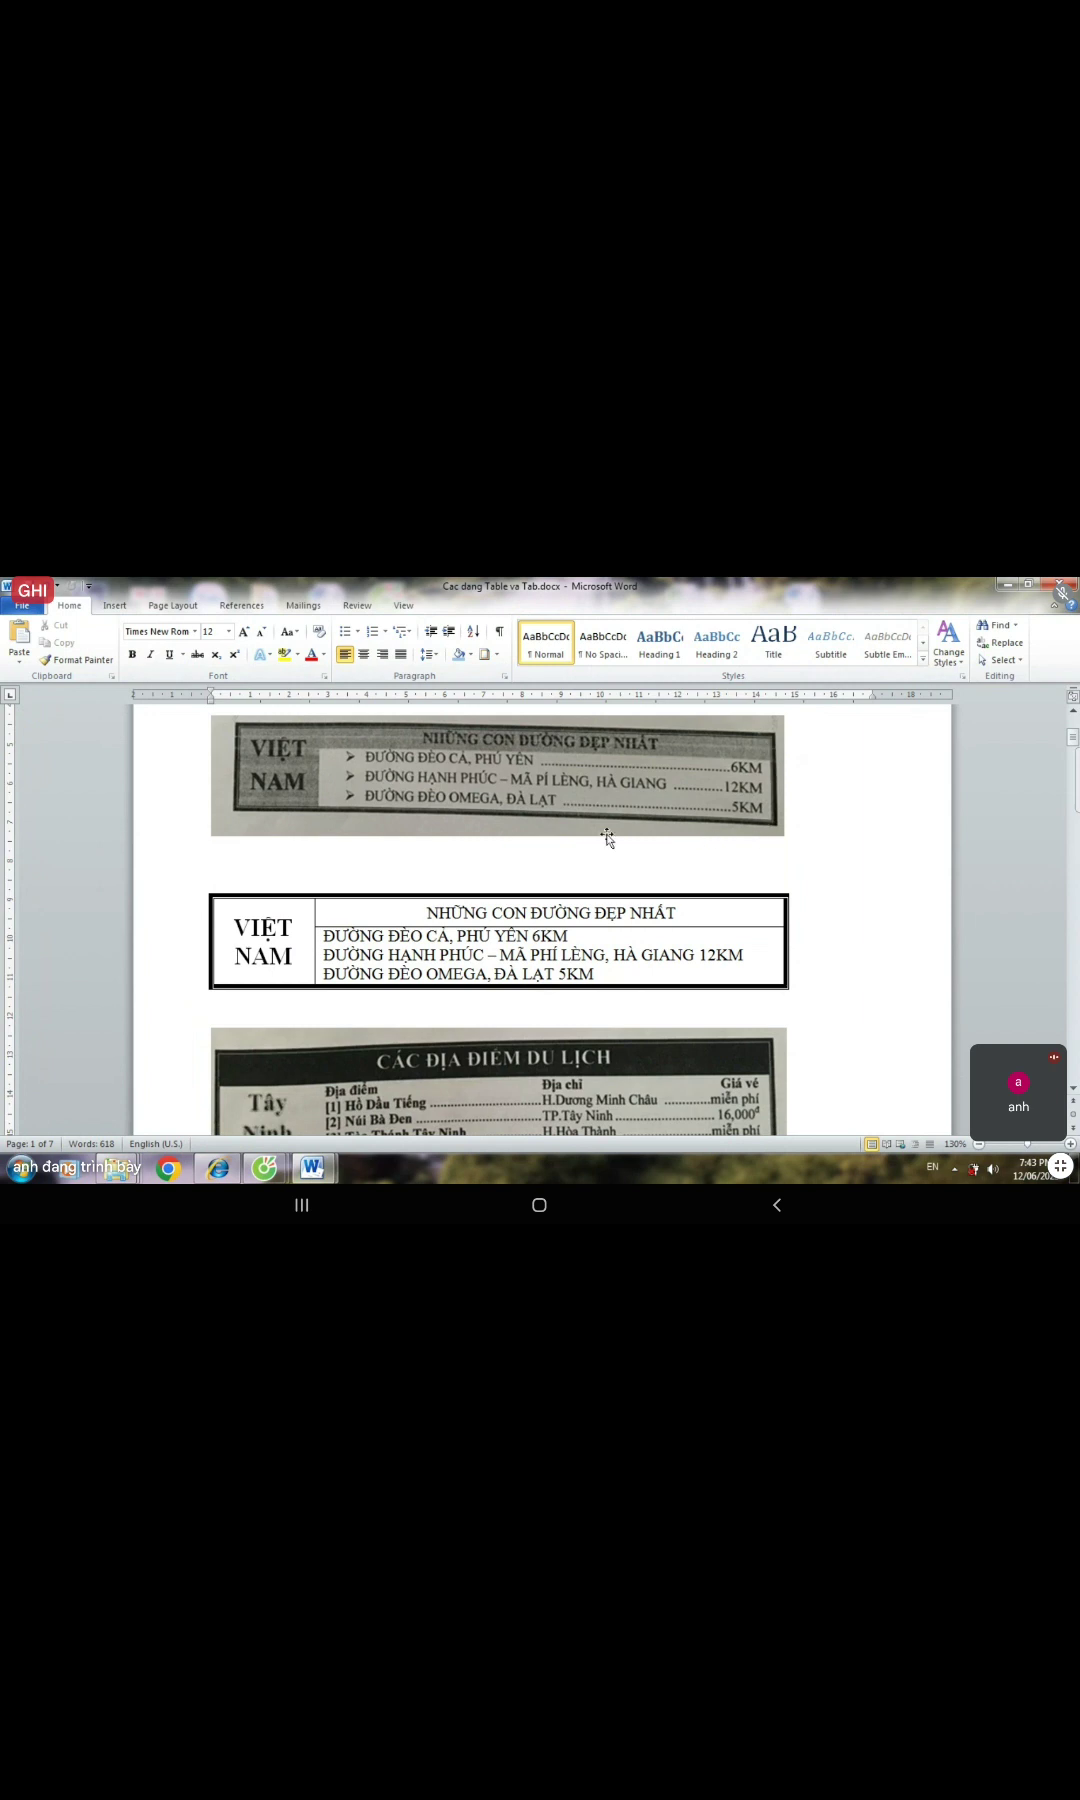
- Draw a vertical line about 2.2 cm tall over the KM values in the VIỆT NAM sample picture and select it
{"action": "left_click", "coordinate": [114, 605]}
{"action": "left_click", "coordinate": [232, 640]}
{"action": "left_click", "coordinate": [242, 692]}
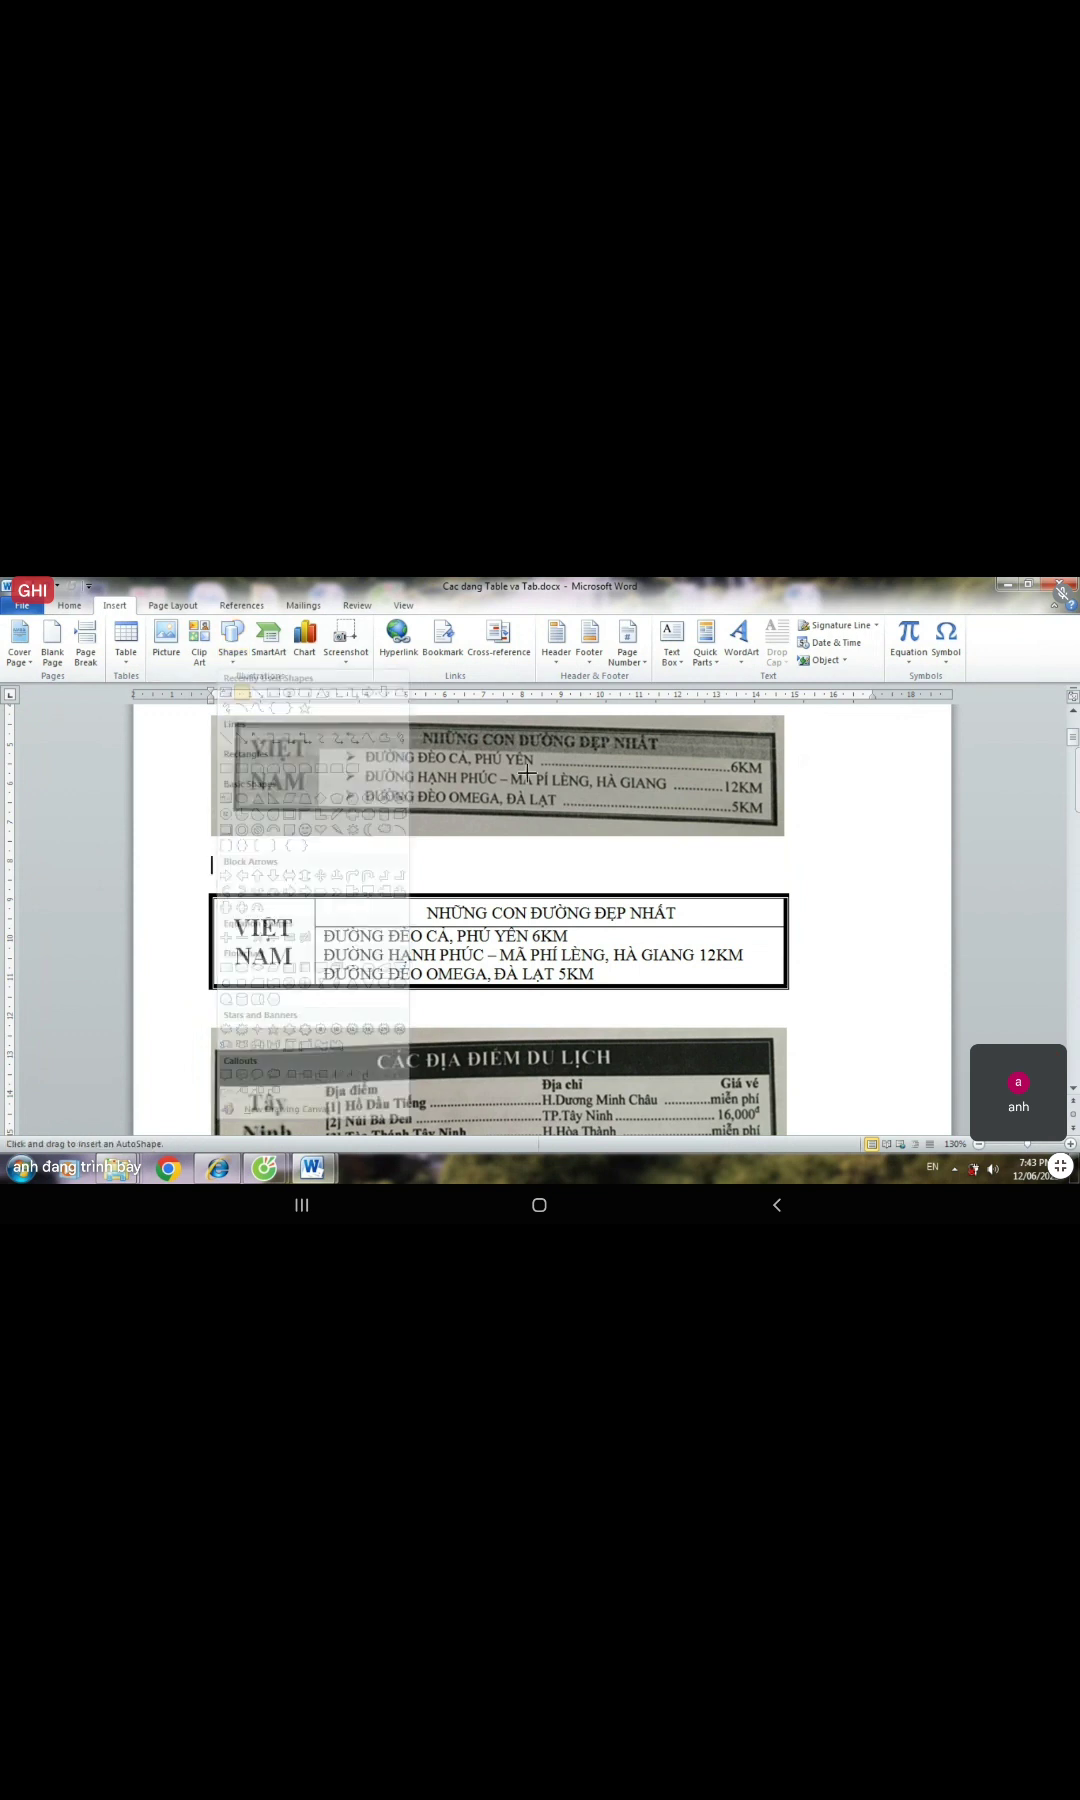
{"action": "left_click_drag", "start_coordinate": [763, 752], "coordinate": [765, 835]}
{"action": "key", "text": "ctrl+z"}
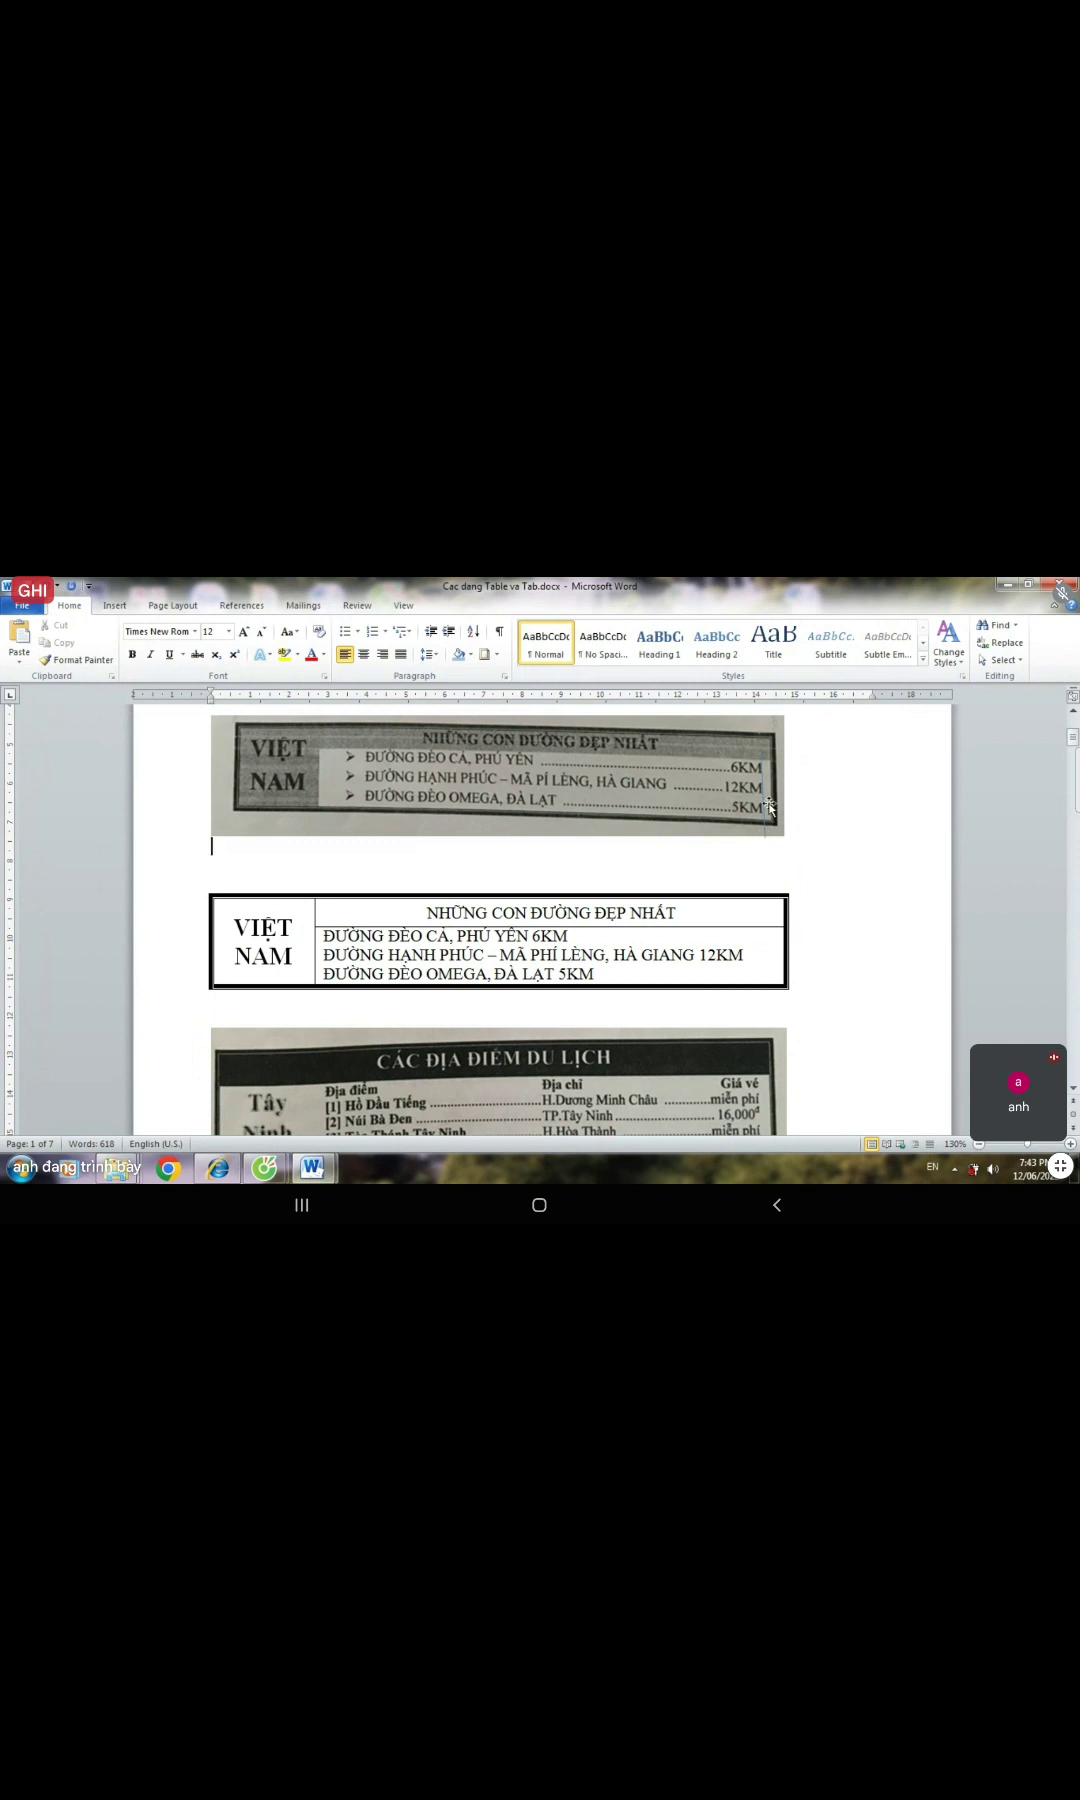
{"action": "left_click", "coordinate": [768, 806]}
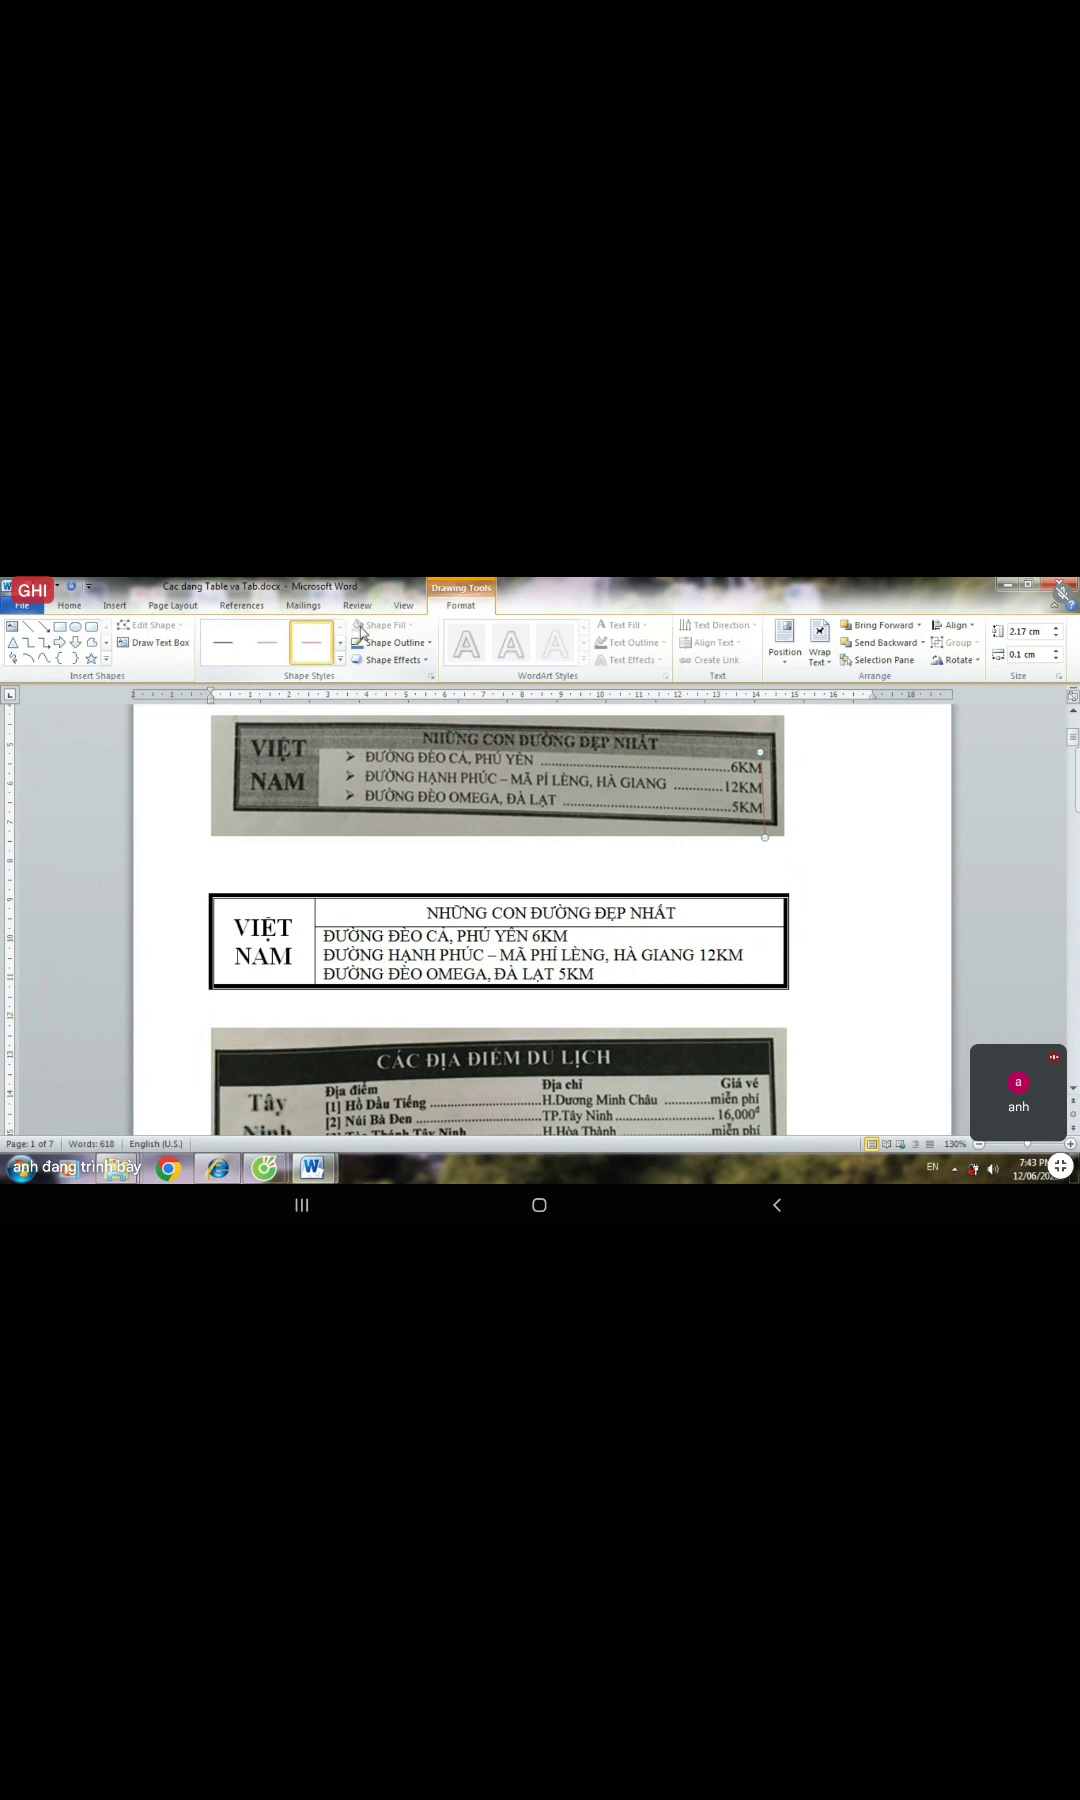
- Set the vertical line's outline weight to 2¼ pt, apply a thin preset line style, and deselect it
{"action": "left_click", "coordinate": [408, 649]}
{"action": "mouse_move", "coordinate": [410, 812]}
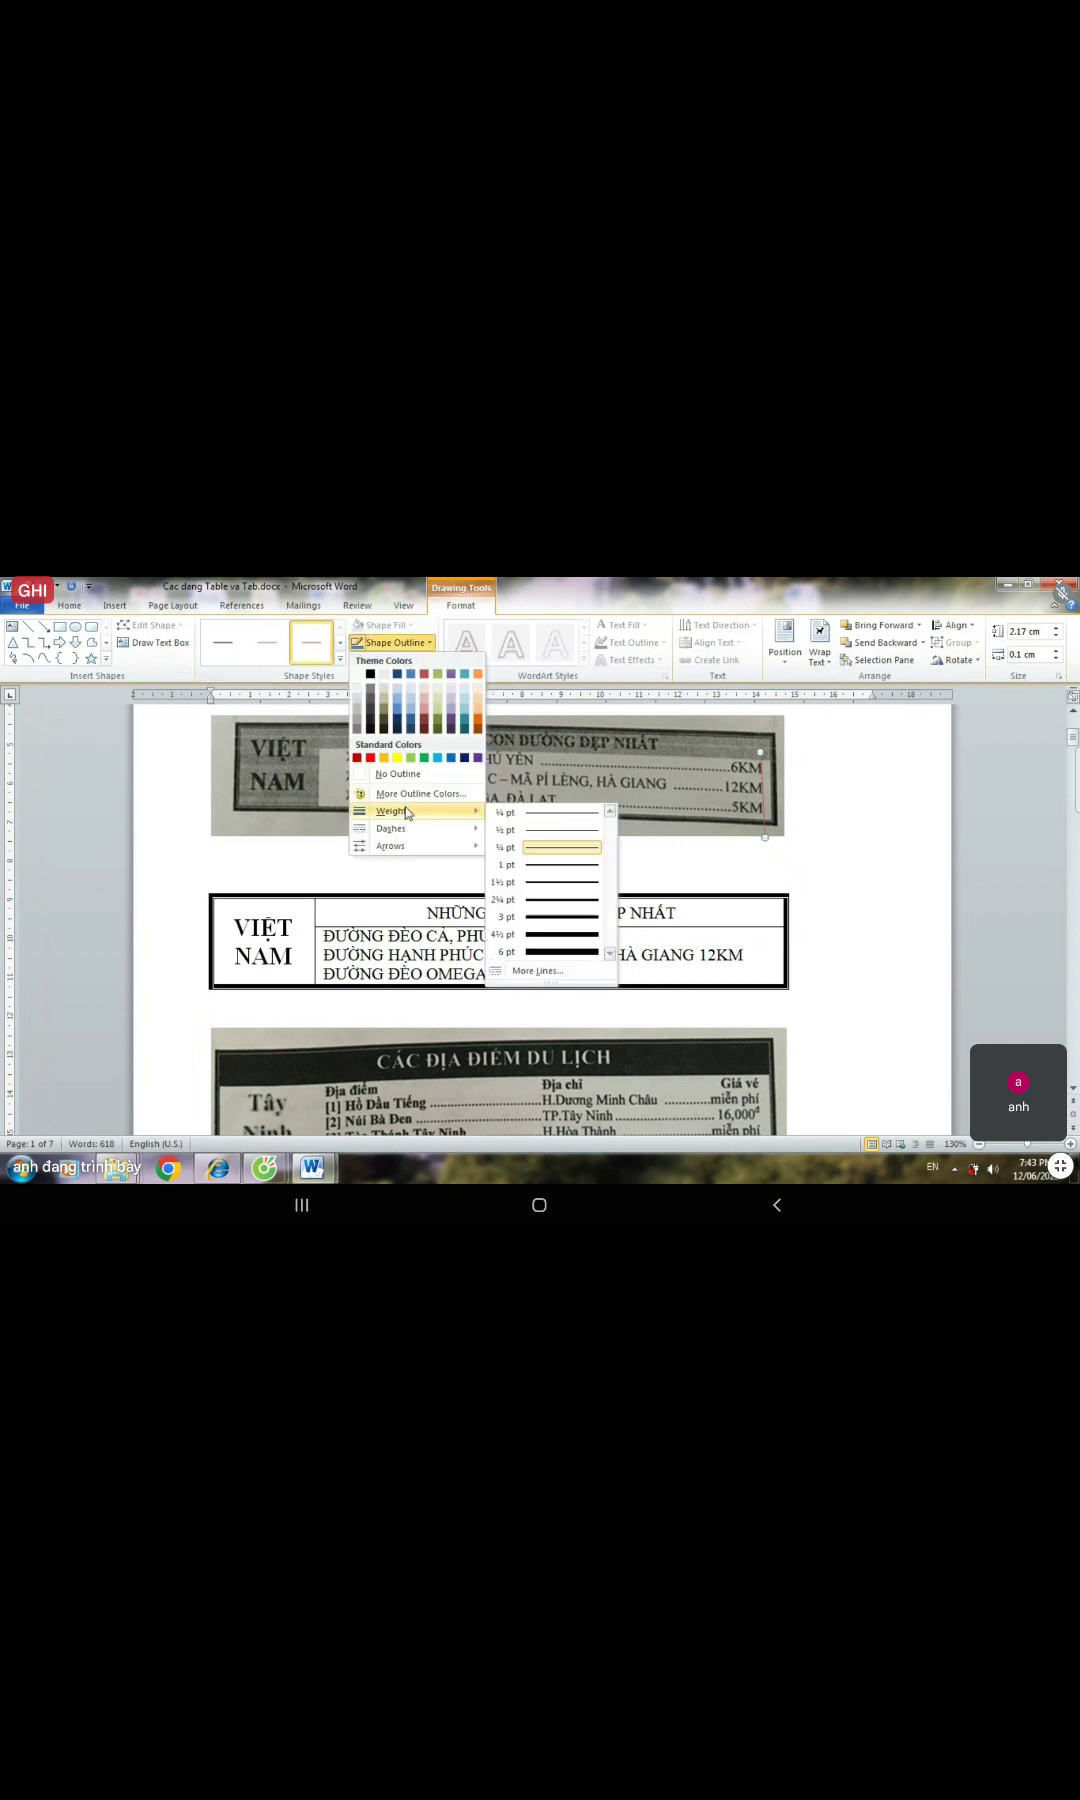
{"action": "left_click", "coordinate": [593, 903]}
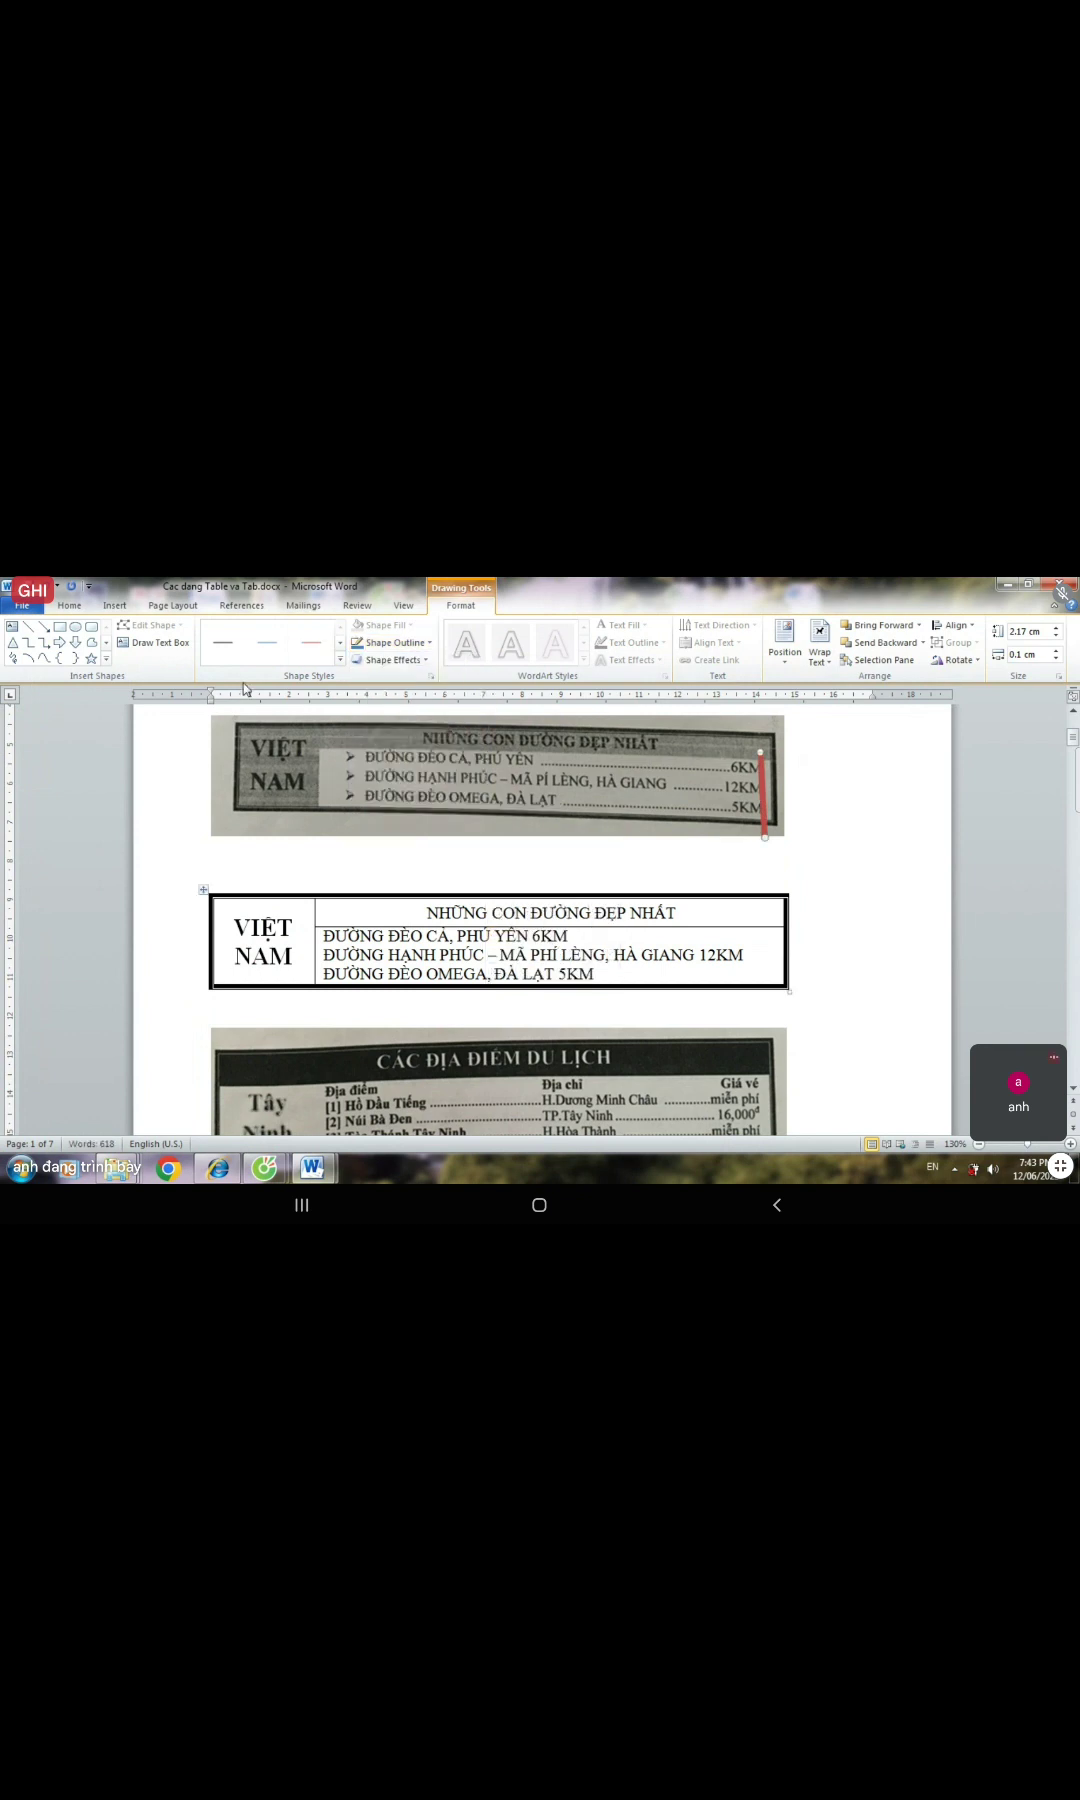
{"action": "left_click", "coordinate": [311, 643]}
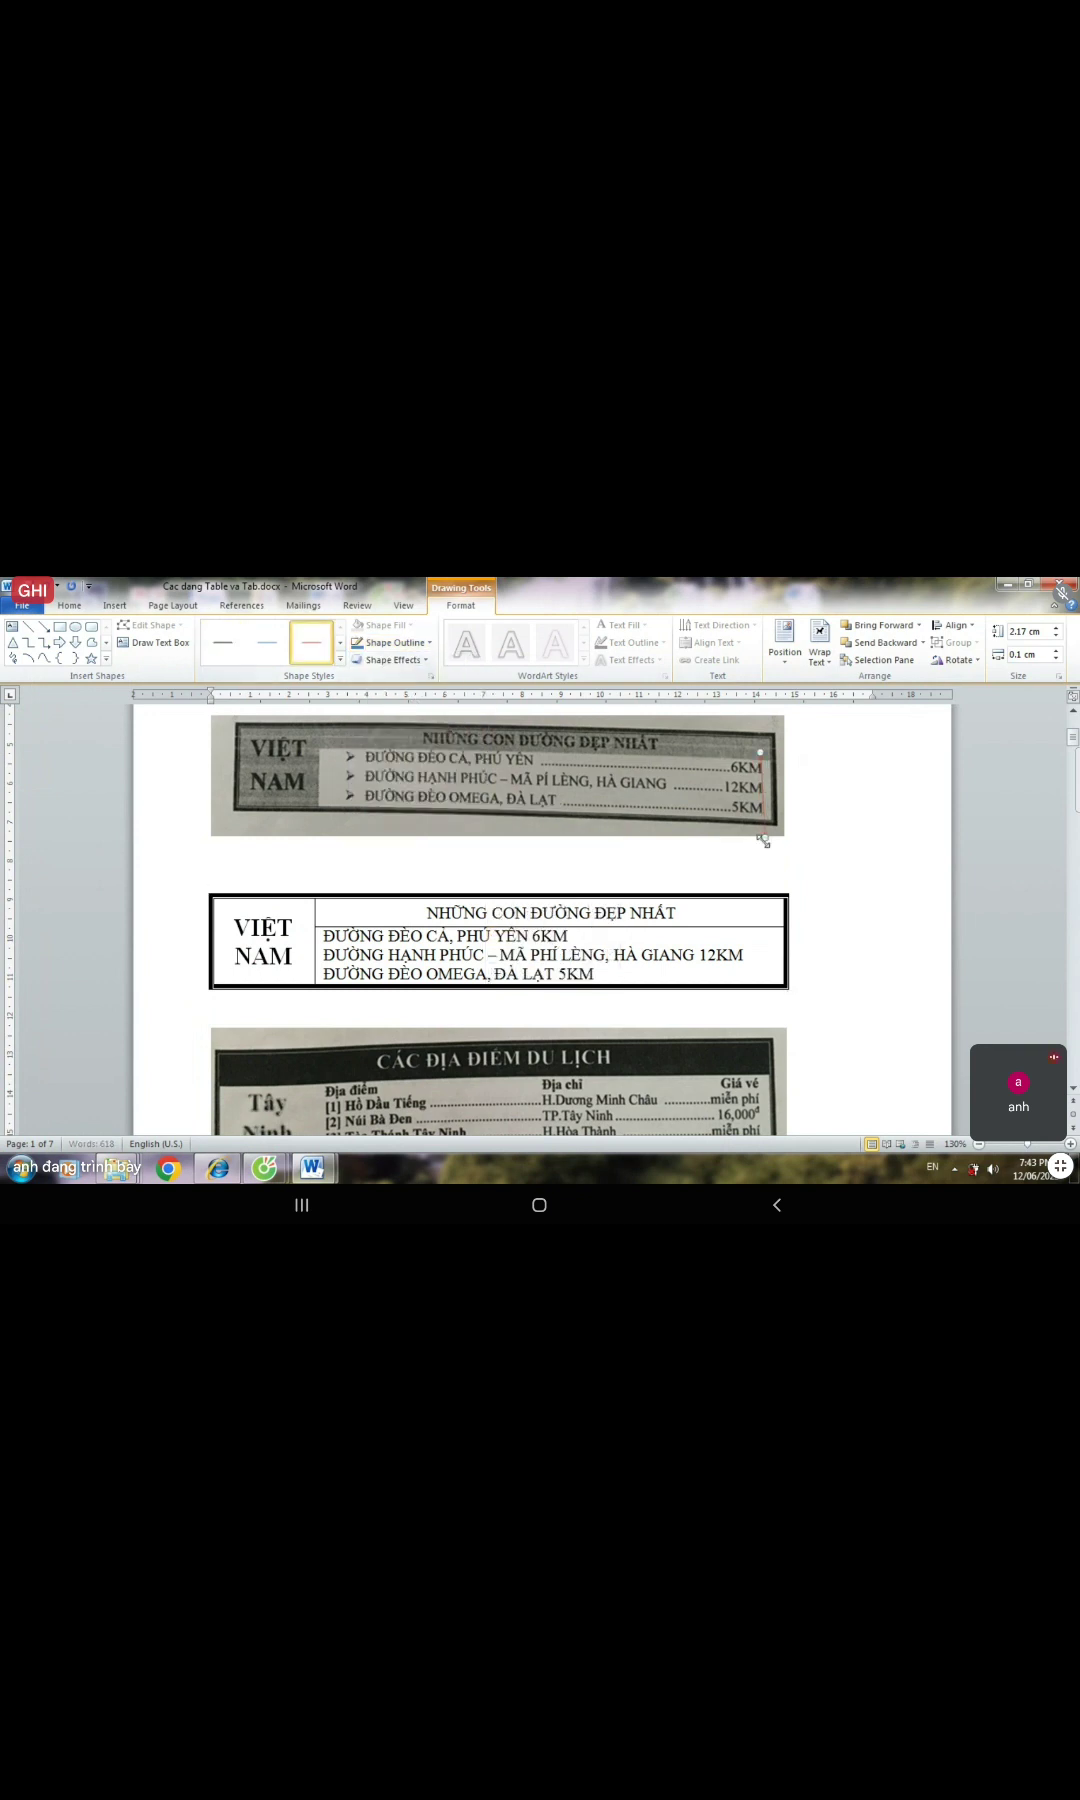
{"action": "left_click", "coordinate": [754, 840]}
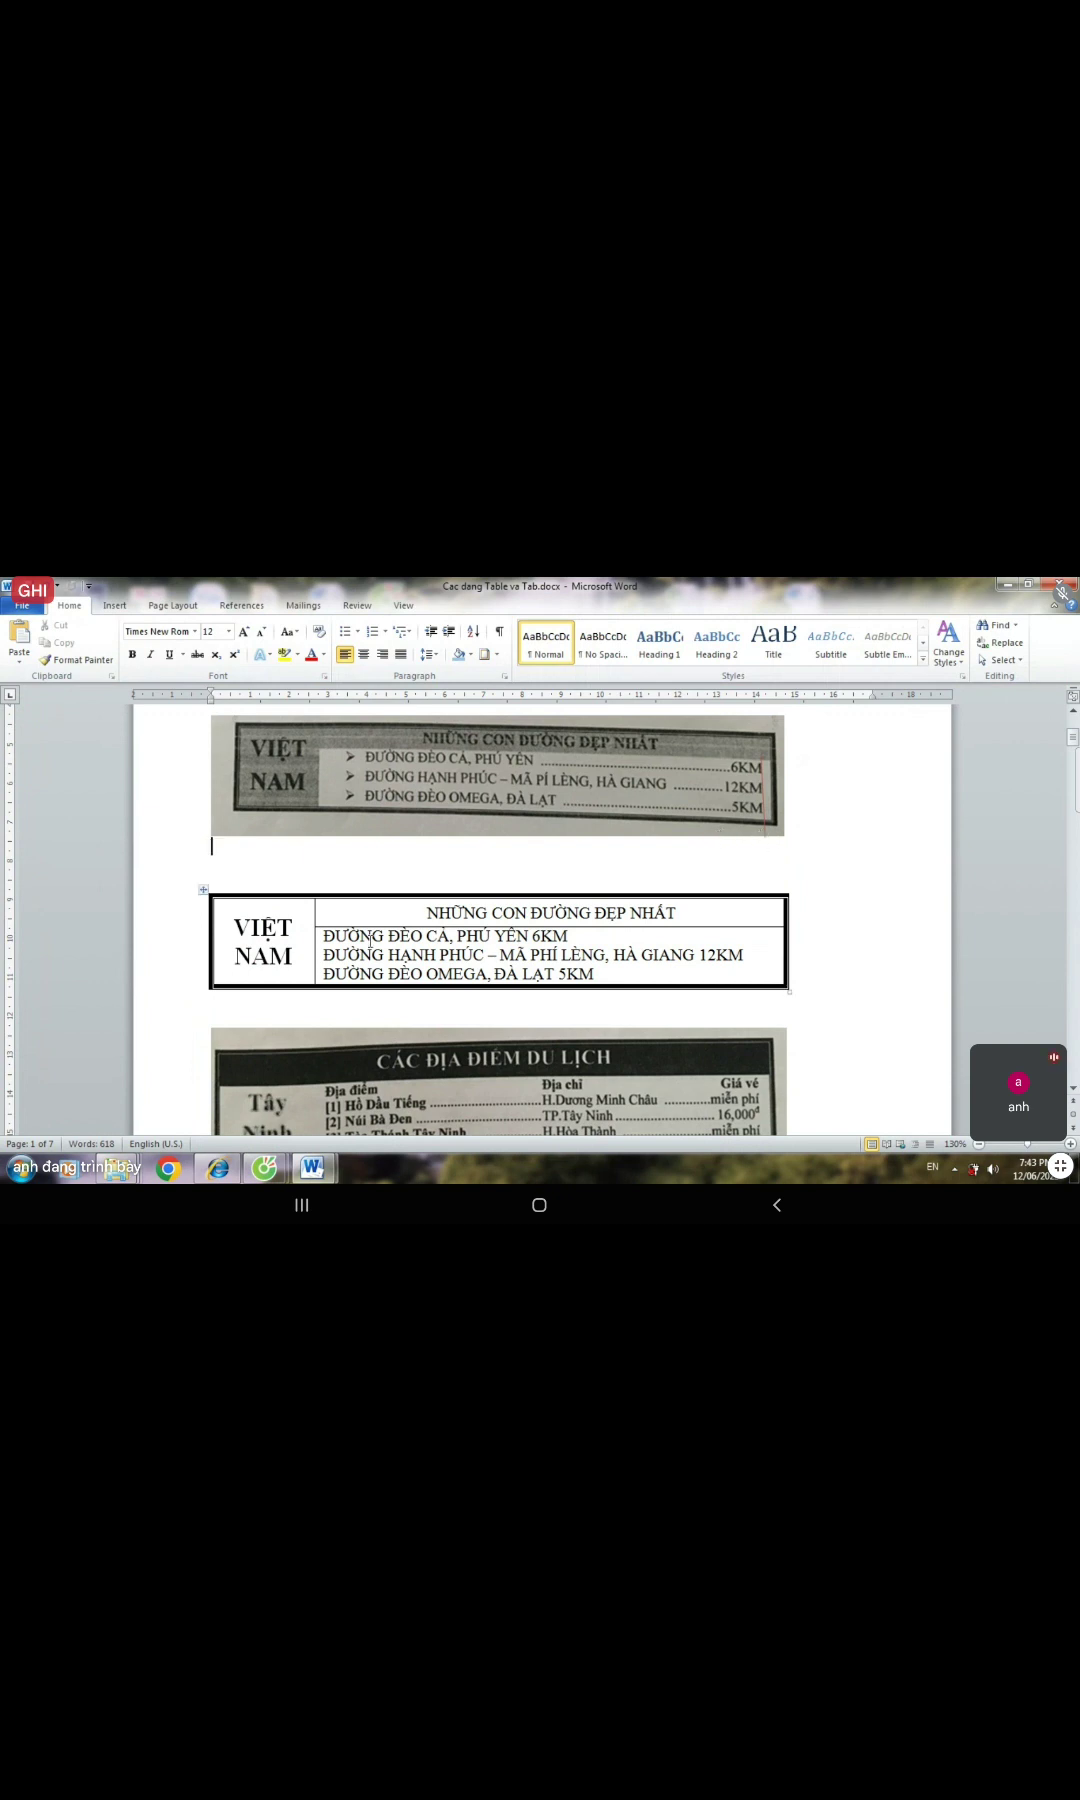
- Set a right-aligned tab stop at 11.34 cm with dotted leader 2 for the three road lines in the VIỆT NAM table
{"action": "left_click_drag", "start_coordinate": [326, 933], "coordinate": [762, 970]}
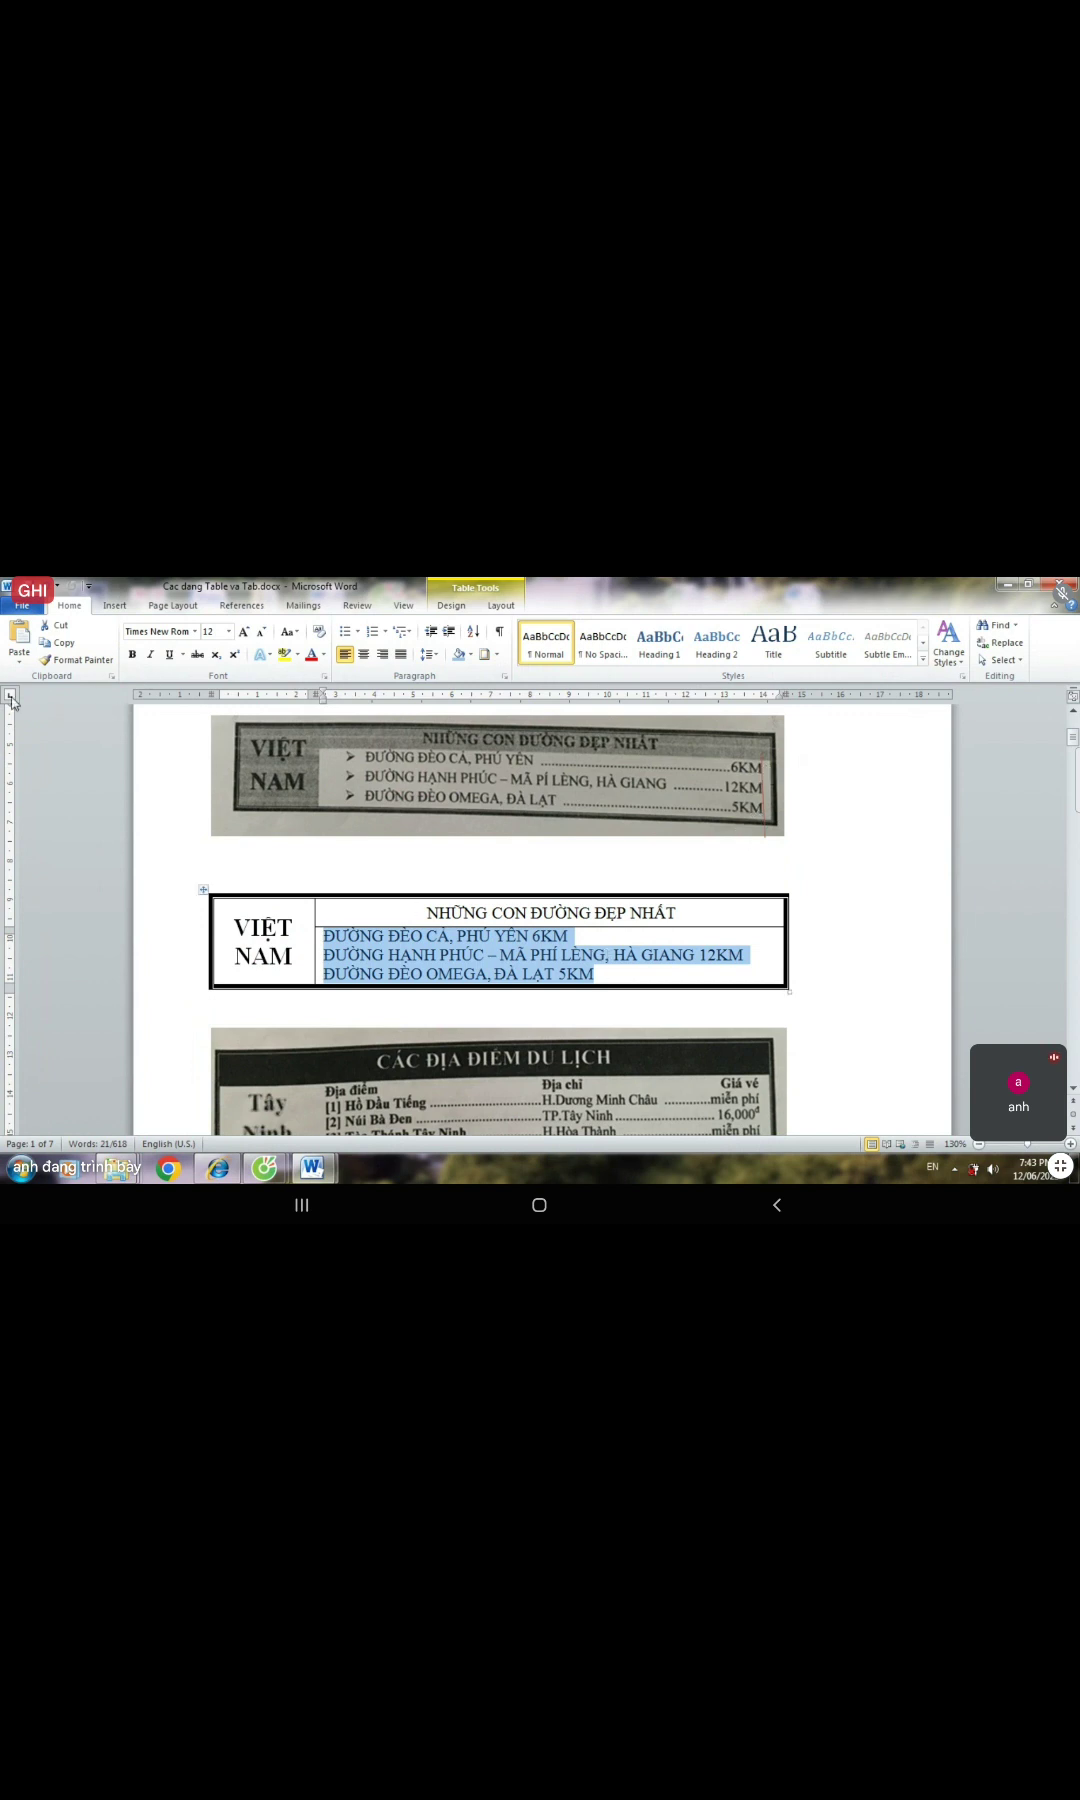
{"action": "left_click", "coordinate": [765, 700]}
{"action": "double_click", "coordinate": [764, 697]}
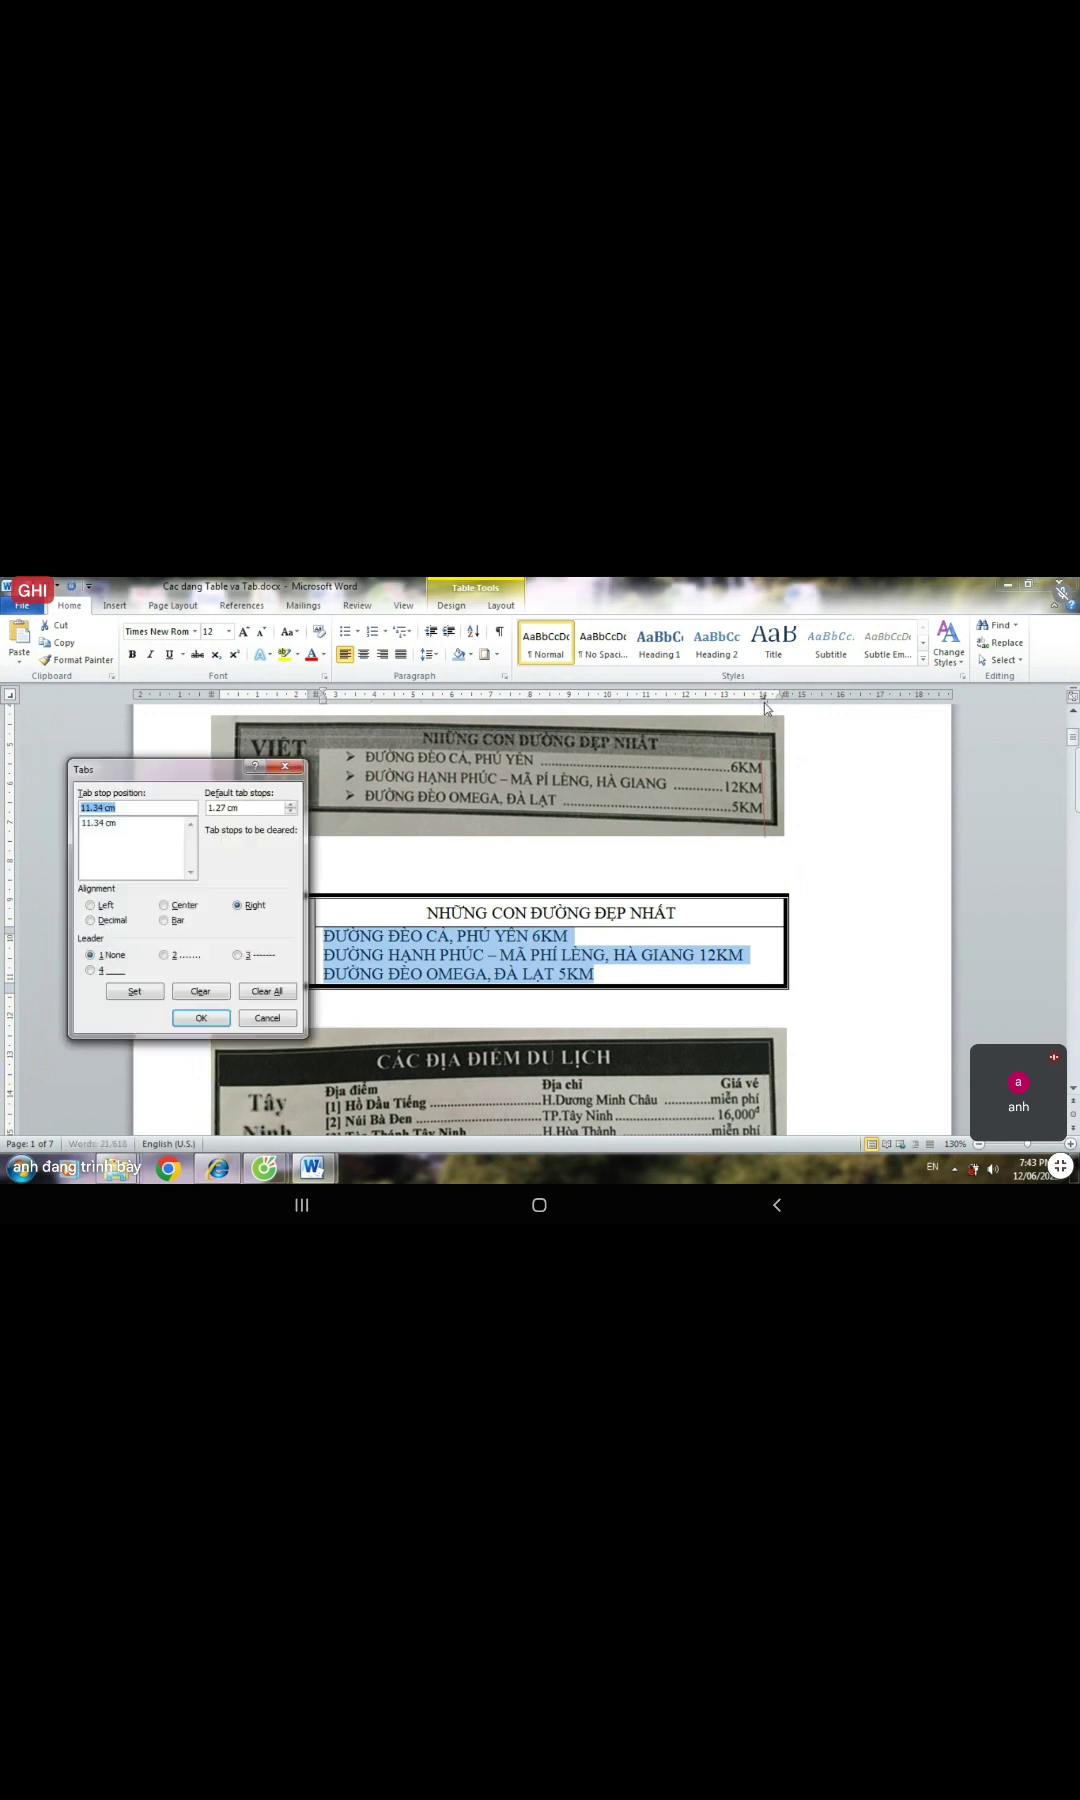
{"action": "left_click", "coordinate": [104, 823]}
{"action": "left_click", "coordinate": [163, 956]}
{"action": "left_click", "coordinate": [135, 991]}
{"action": "left_click", "coordinate": [201, 1018]}
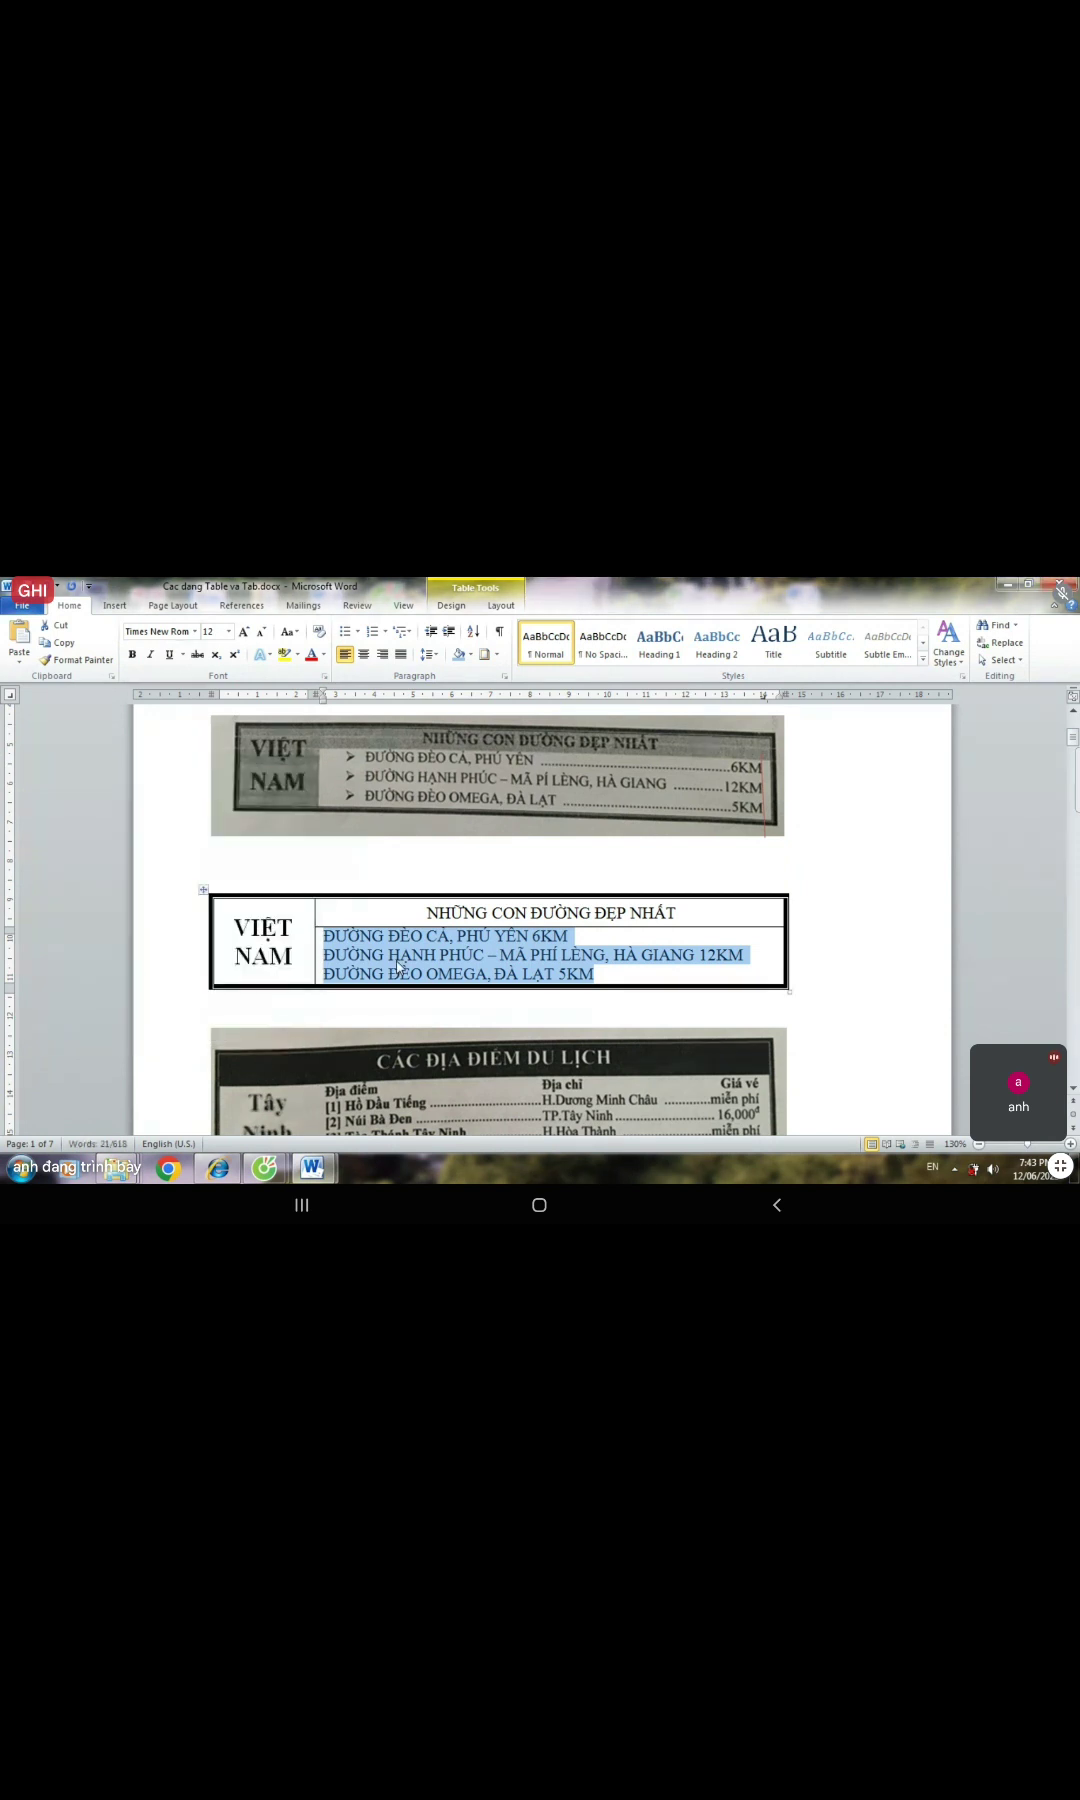
- Insert a tab before "6KM" in the ĐƯỜNG ĐÈO CẢ line, undoing the accidentally added table row
{"action": "scroll", "coordinate": [399, 966], "scroll_direction": "down", "scroll_amount": 1}
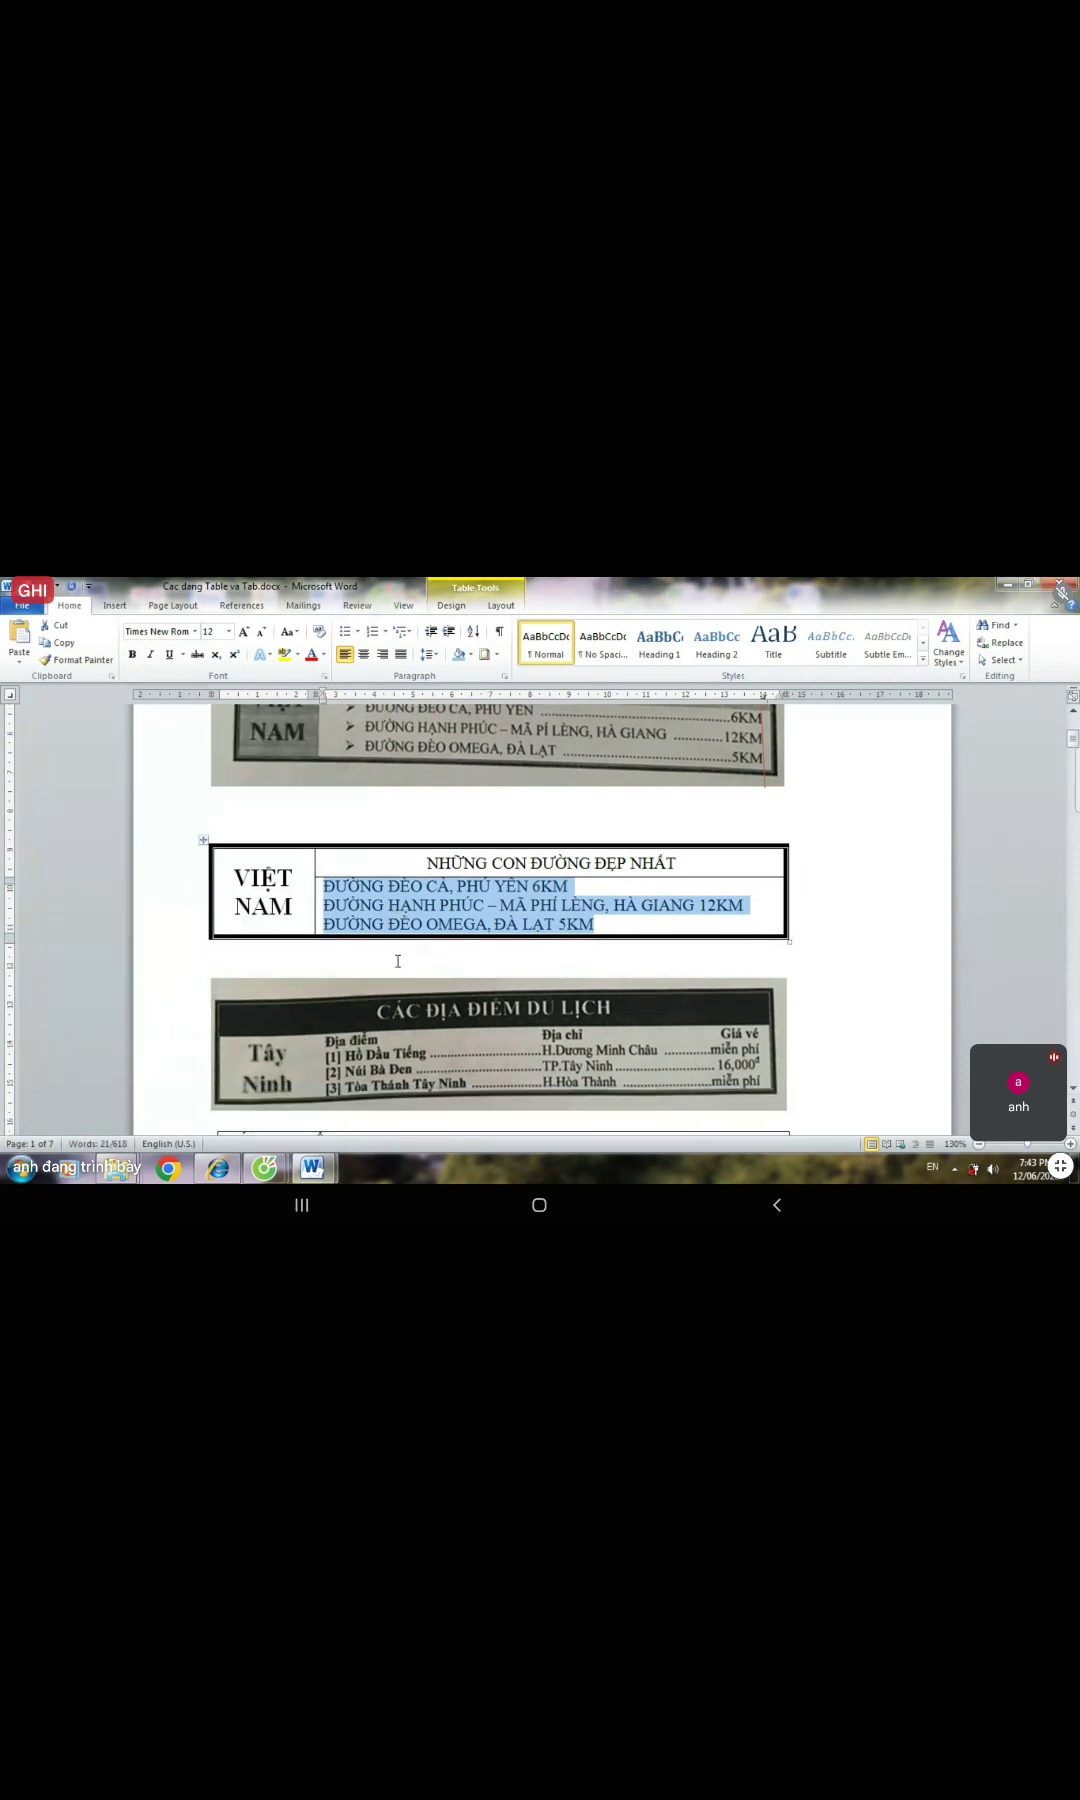
{"action": "left_click", "coordinate": [459, 887]}
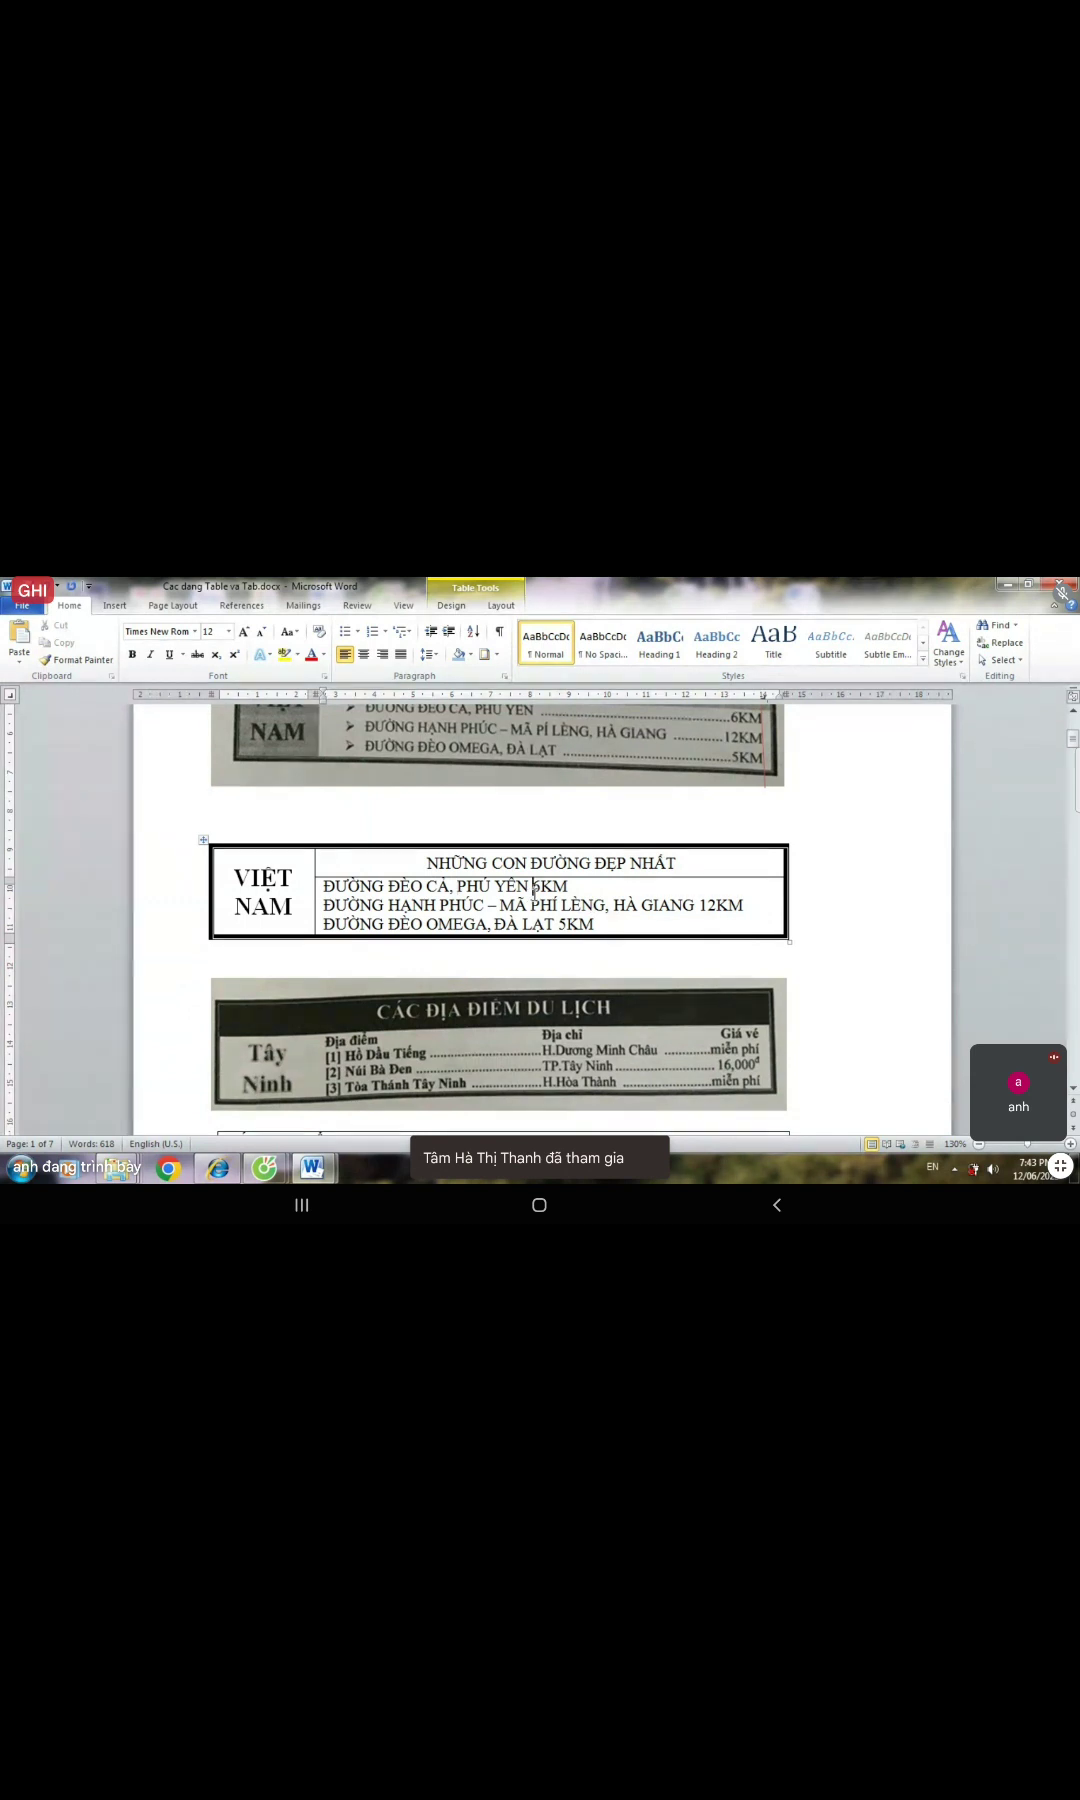
{"action": "key", "text": "Tab"}
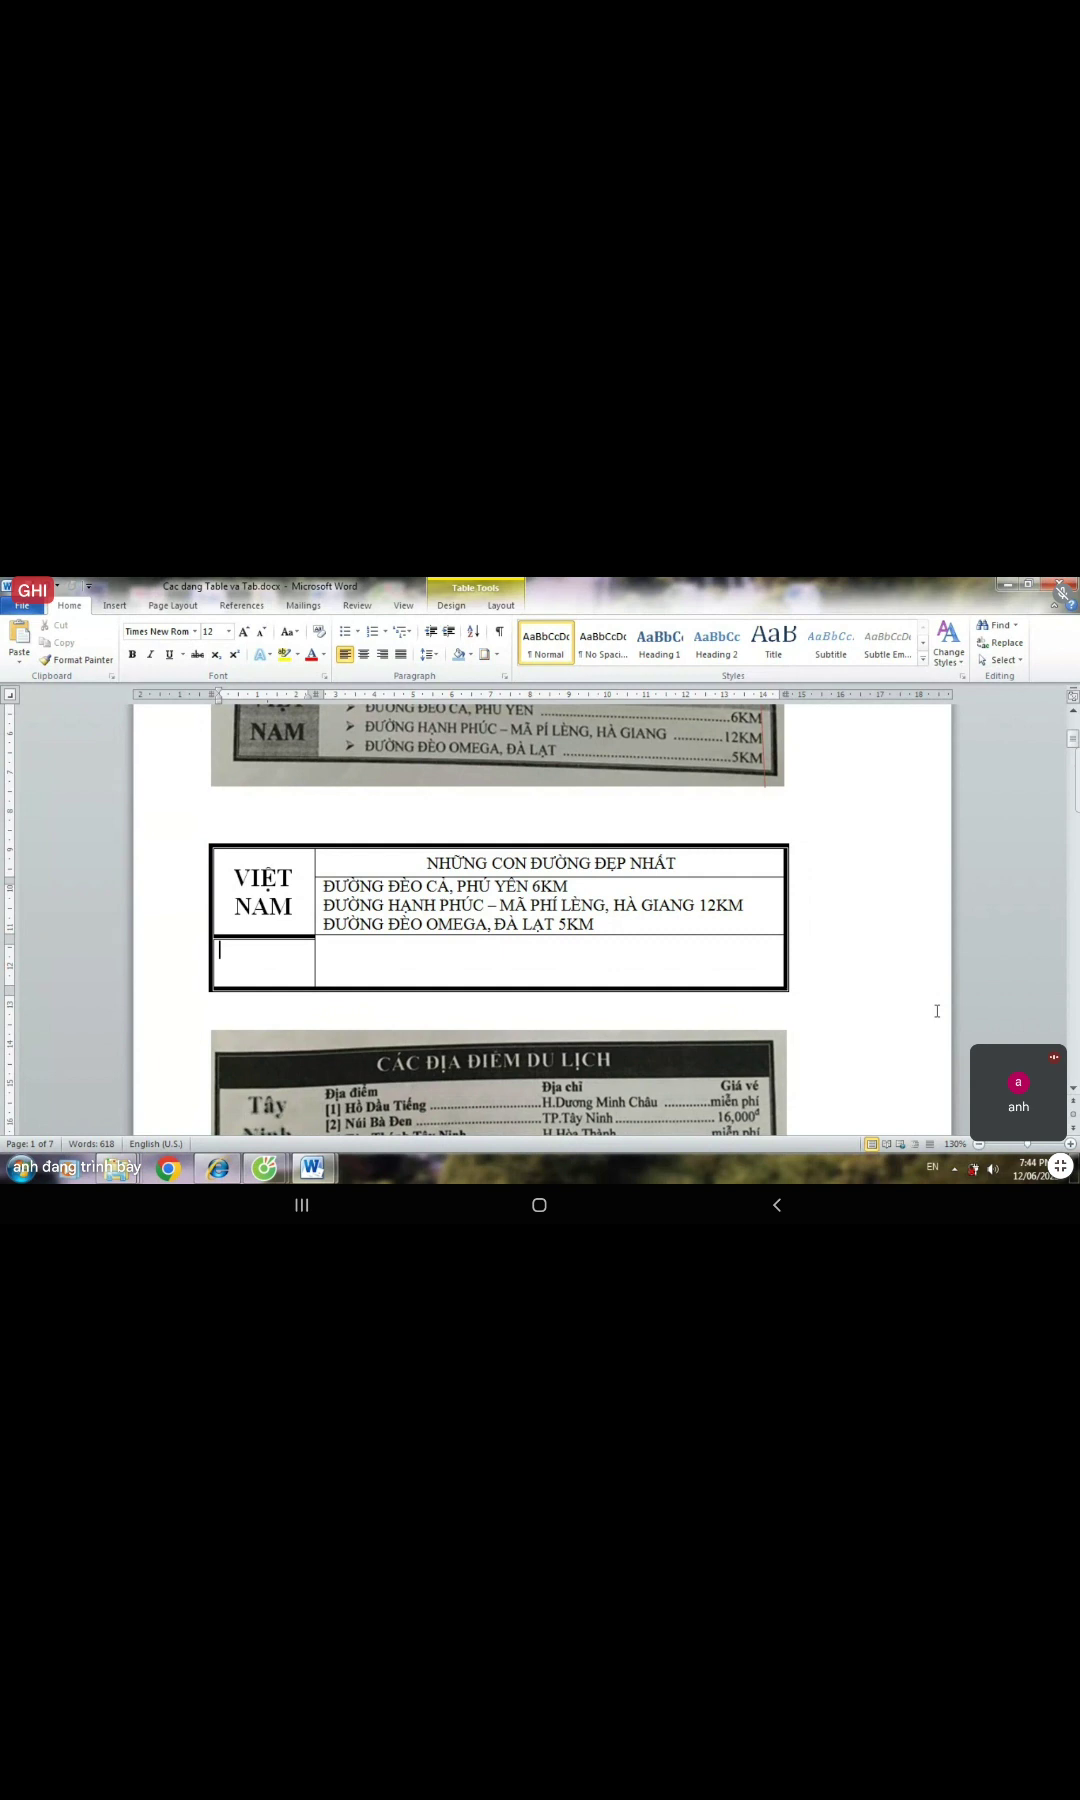
{"action": "key", "text": "ctrl+z"}
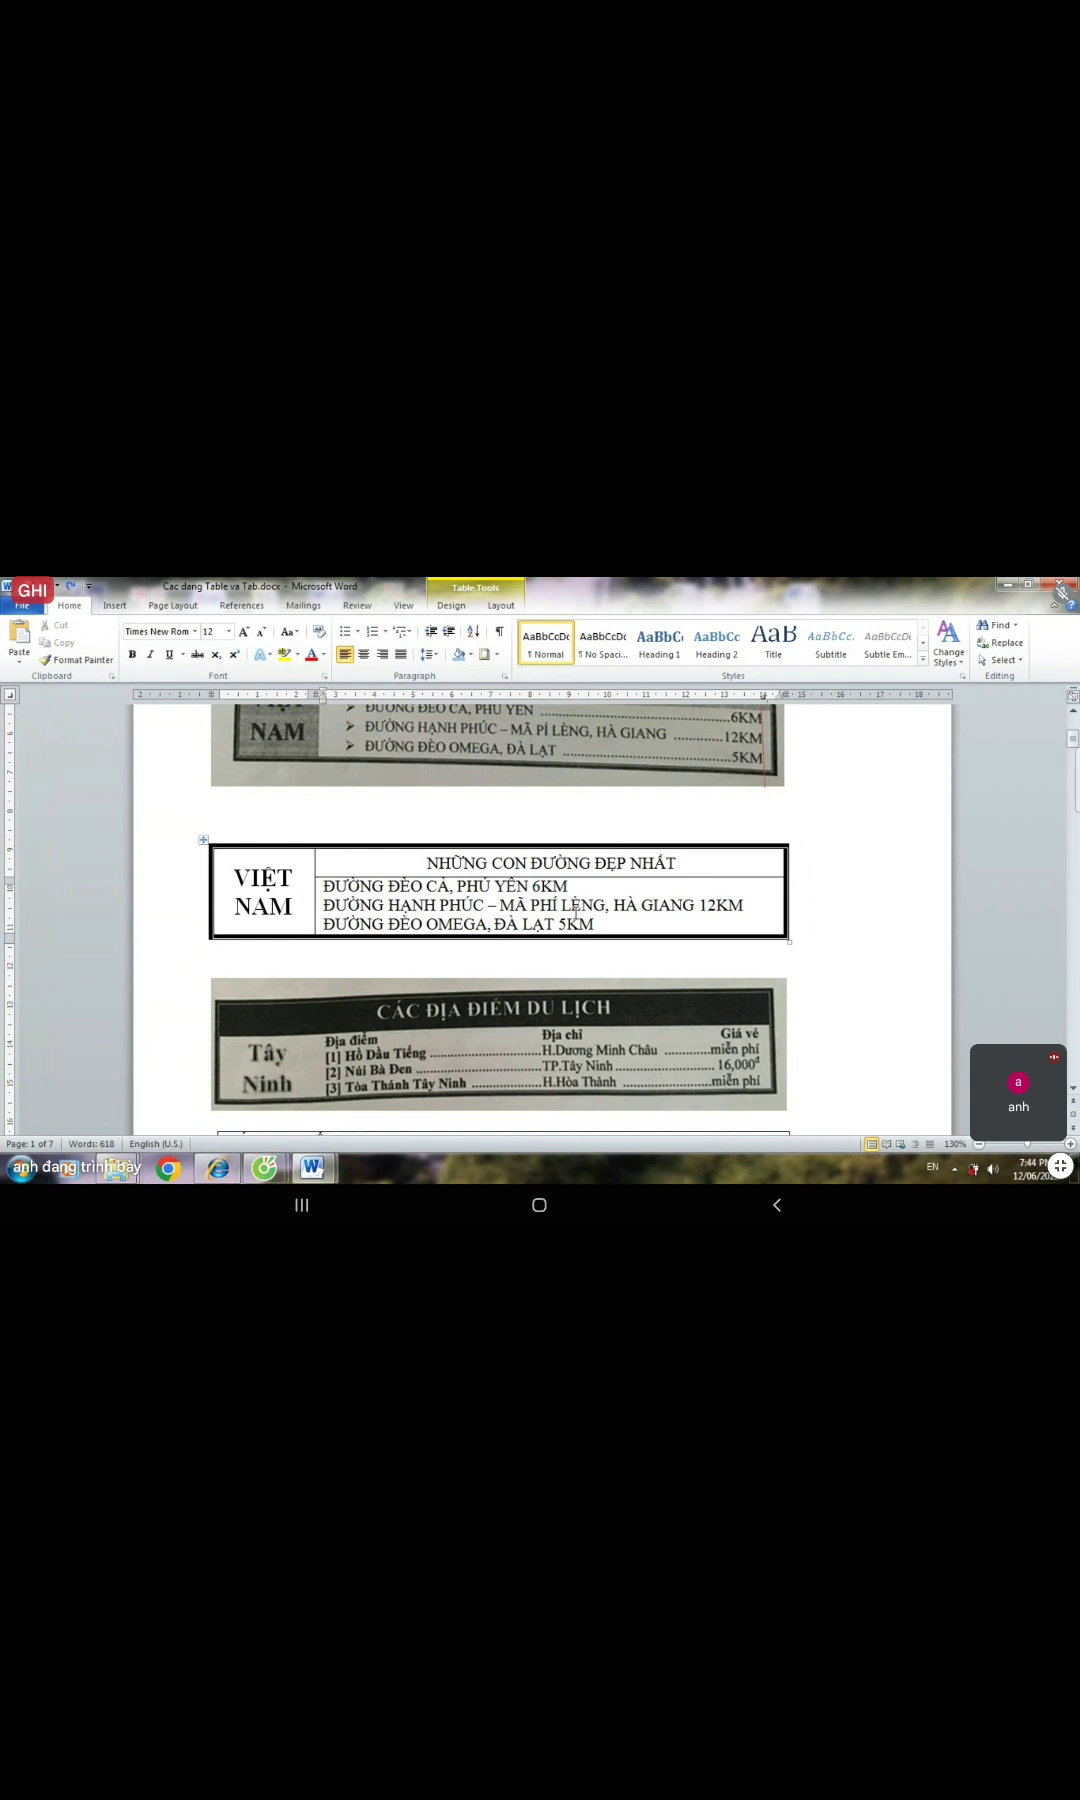
{"action": "key", "text": "Tab"}
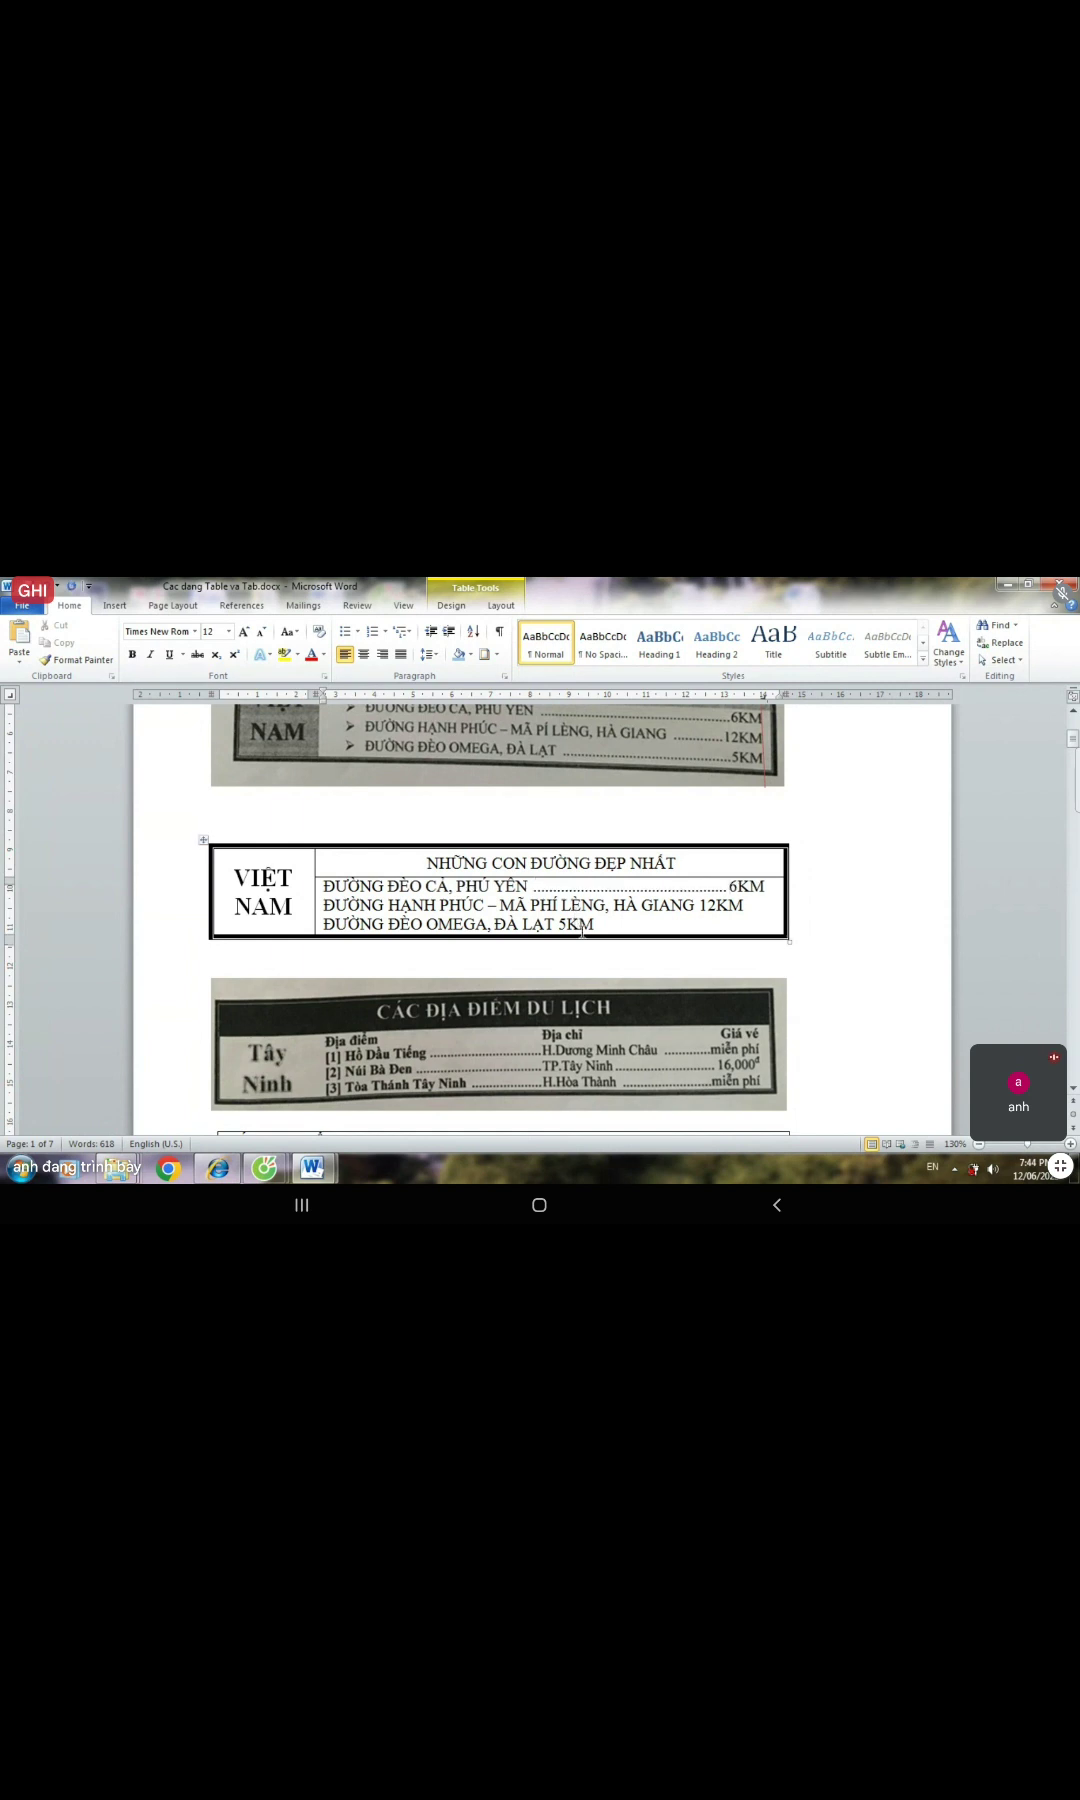
- Switch to Document2 and add the line "LUU Y: KHI CAI TAB TRONG BẢNG , PHẢI NHẤN CTROL + TAB" below the Text Directions note
{"action": "scroll", "coordinate": [576, 918], "scroll_direction": "up", "scroll_amount": 2}
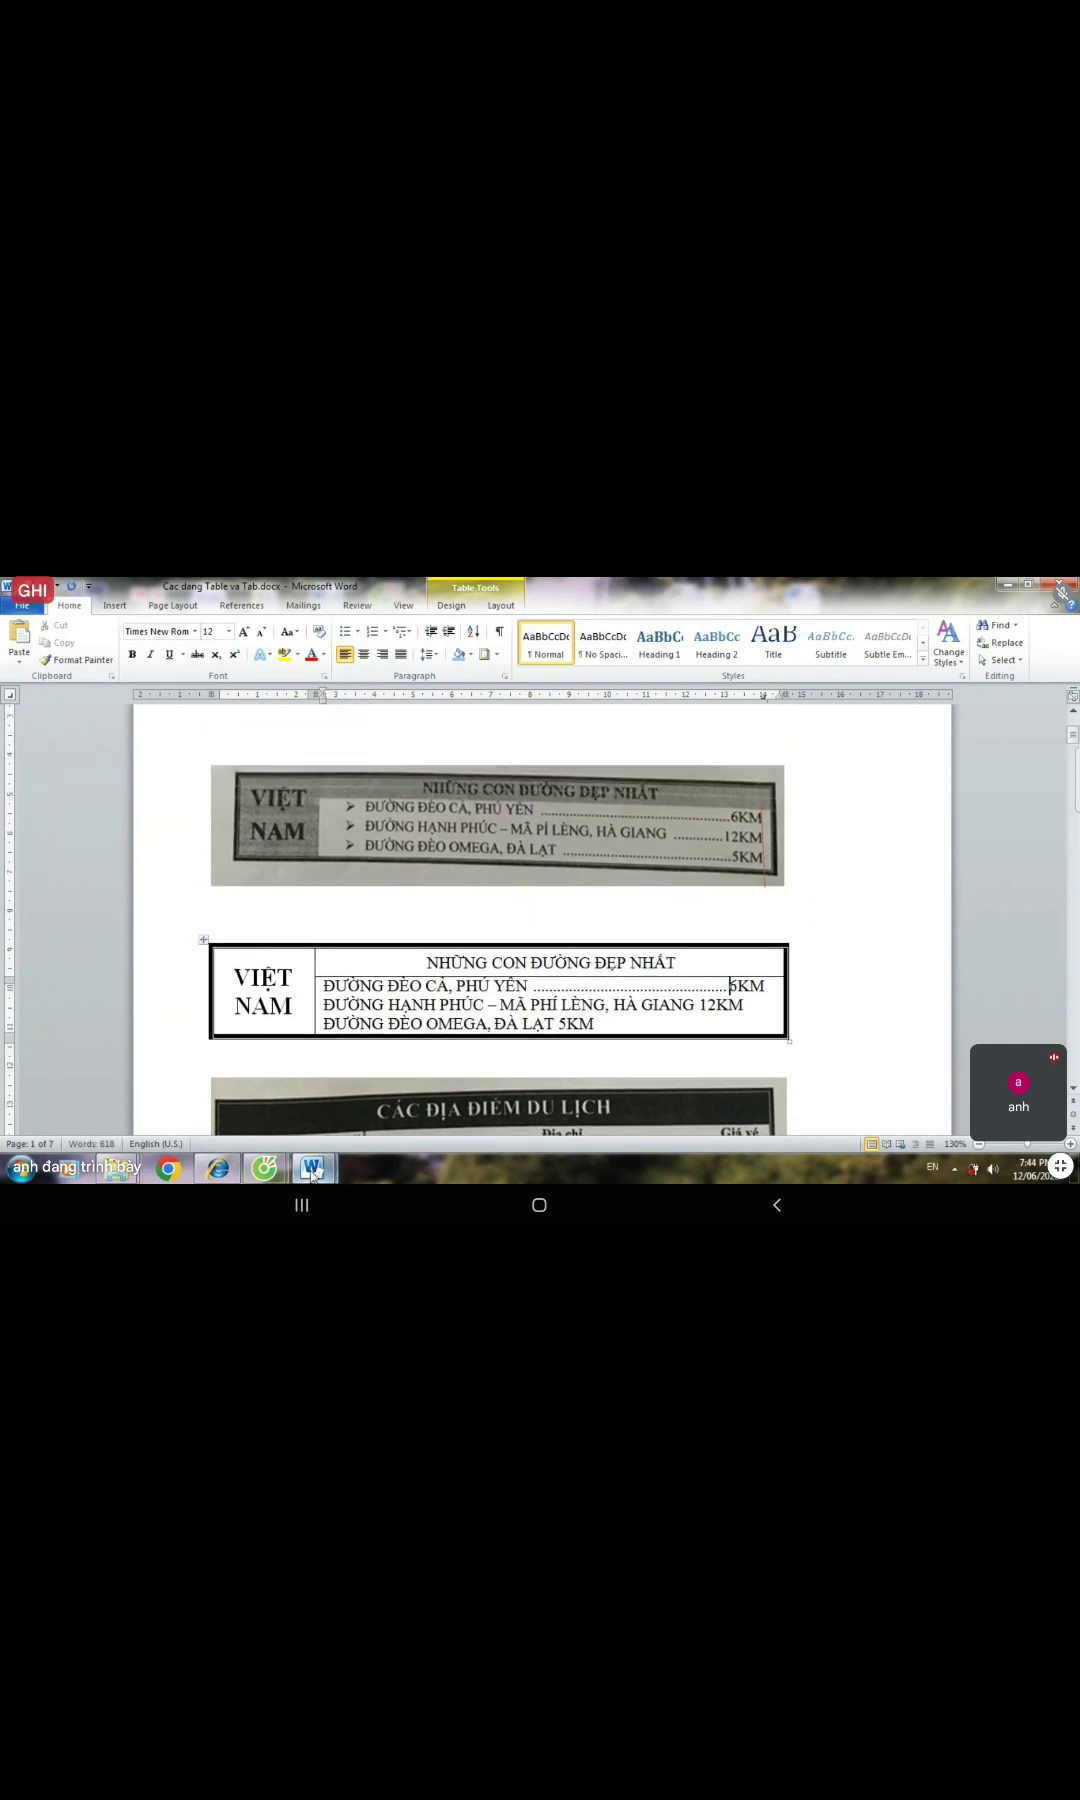
{"action": "mouse_move", "coordinate": [312, 1167]}
{"action": "left_click", "coordinate": [250, 1097]}
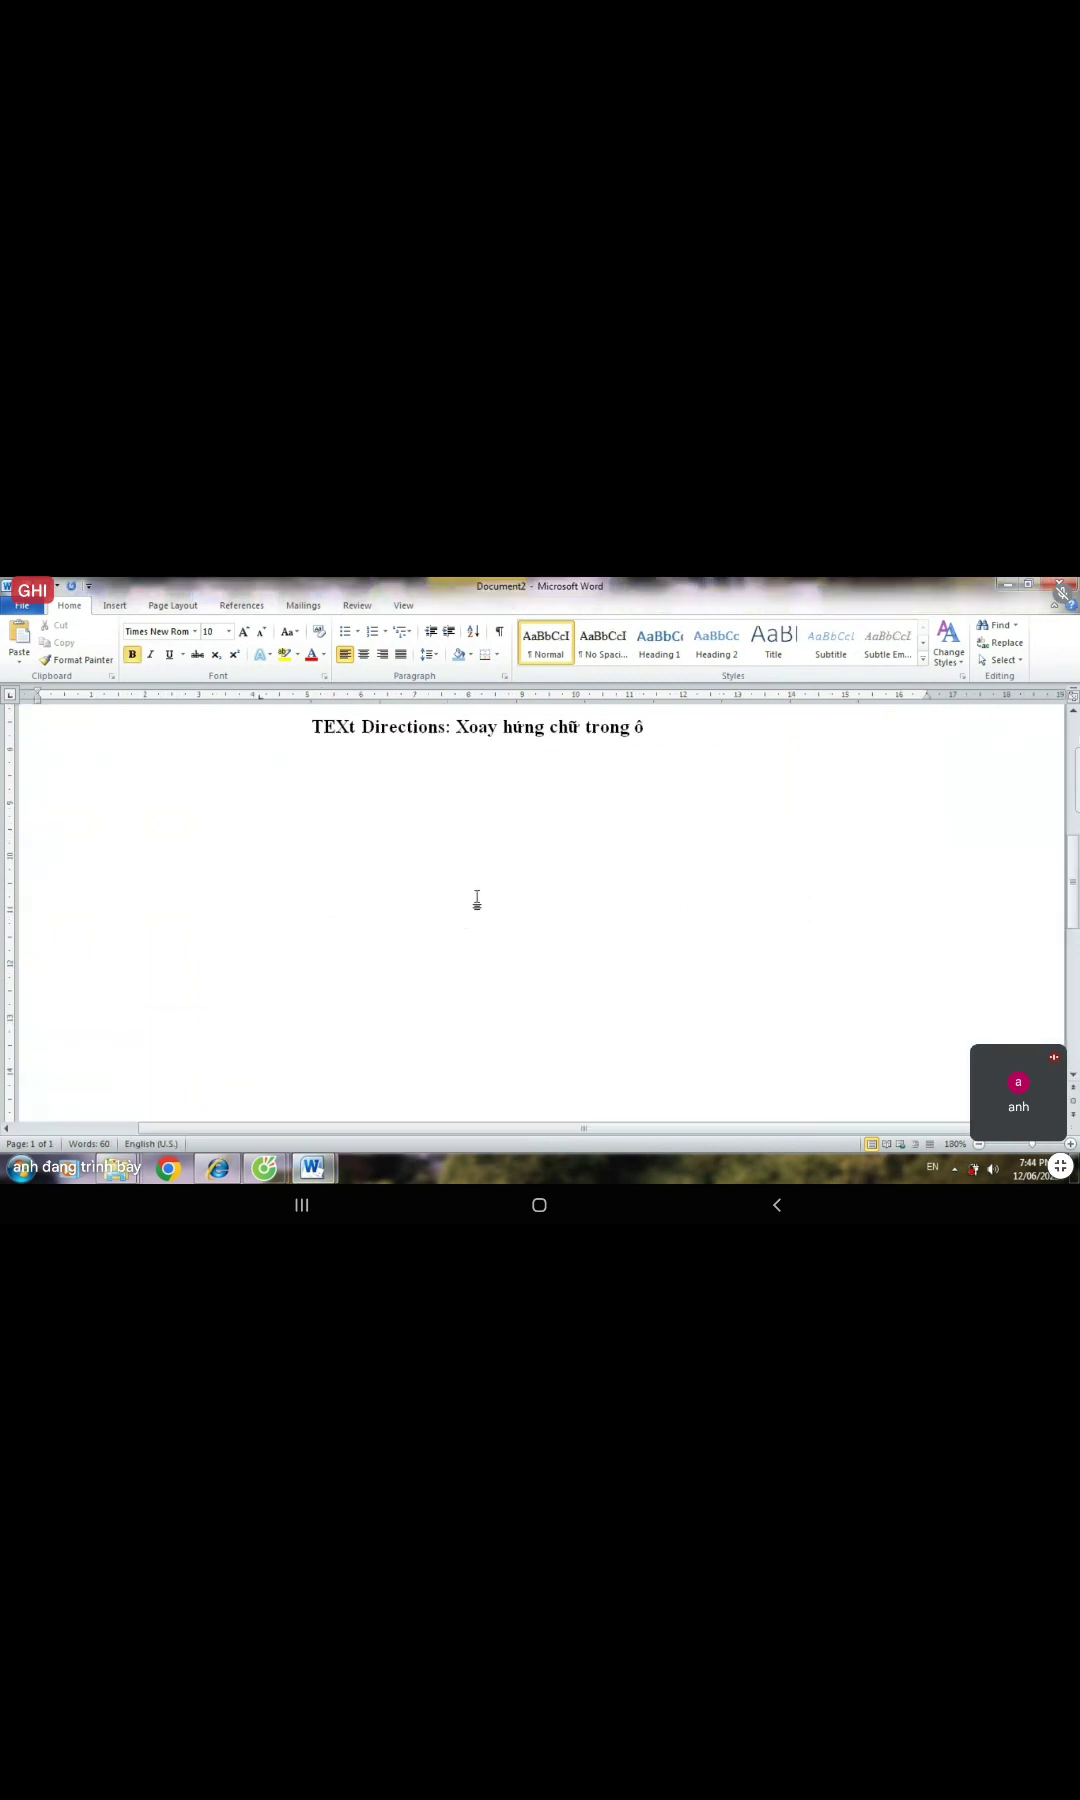
{"action": "scroll", "coordinate": [479, 895], "scroll_direction": "up", "scroll_amount": 4}
{"action": "scroll", "coordinate": [334, 985], "scroll_direction": "up", "scroll_amount": 4}
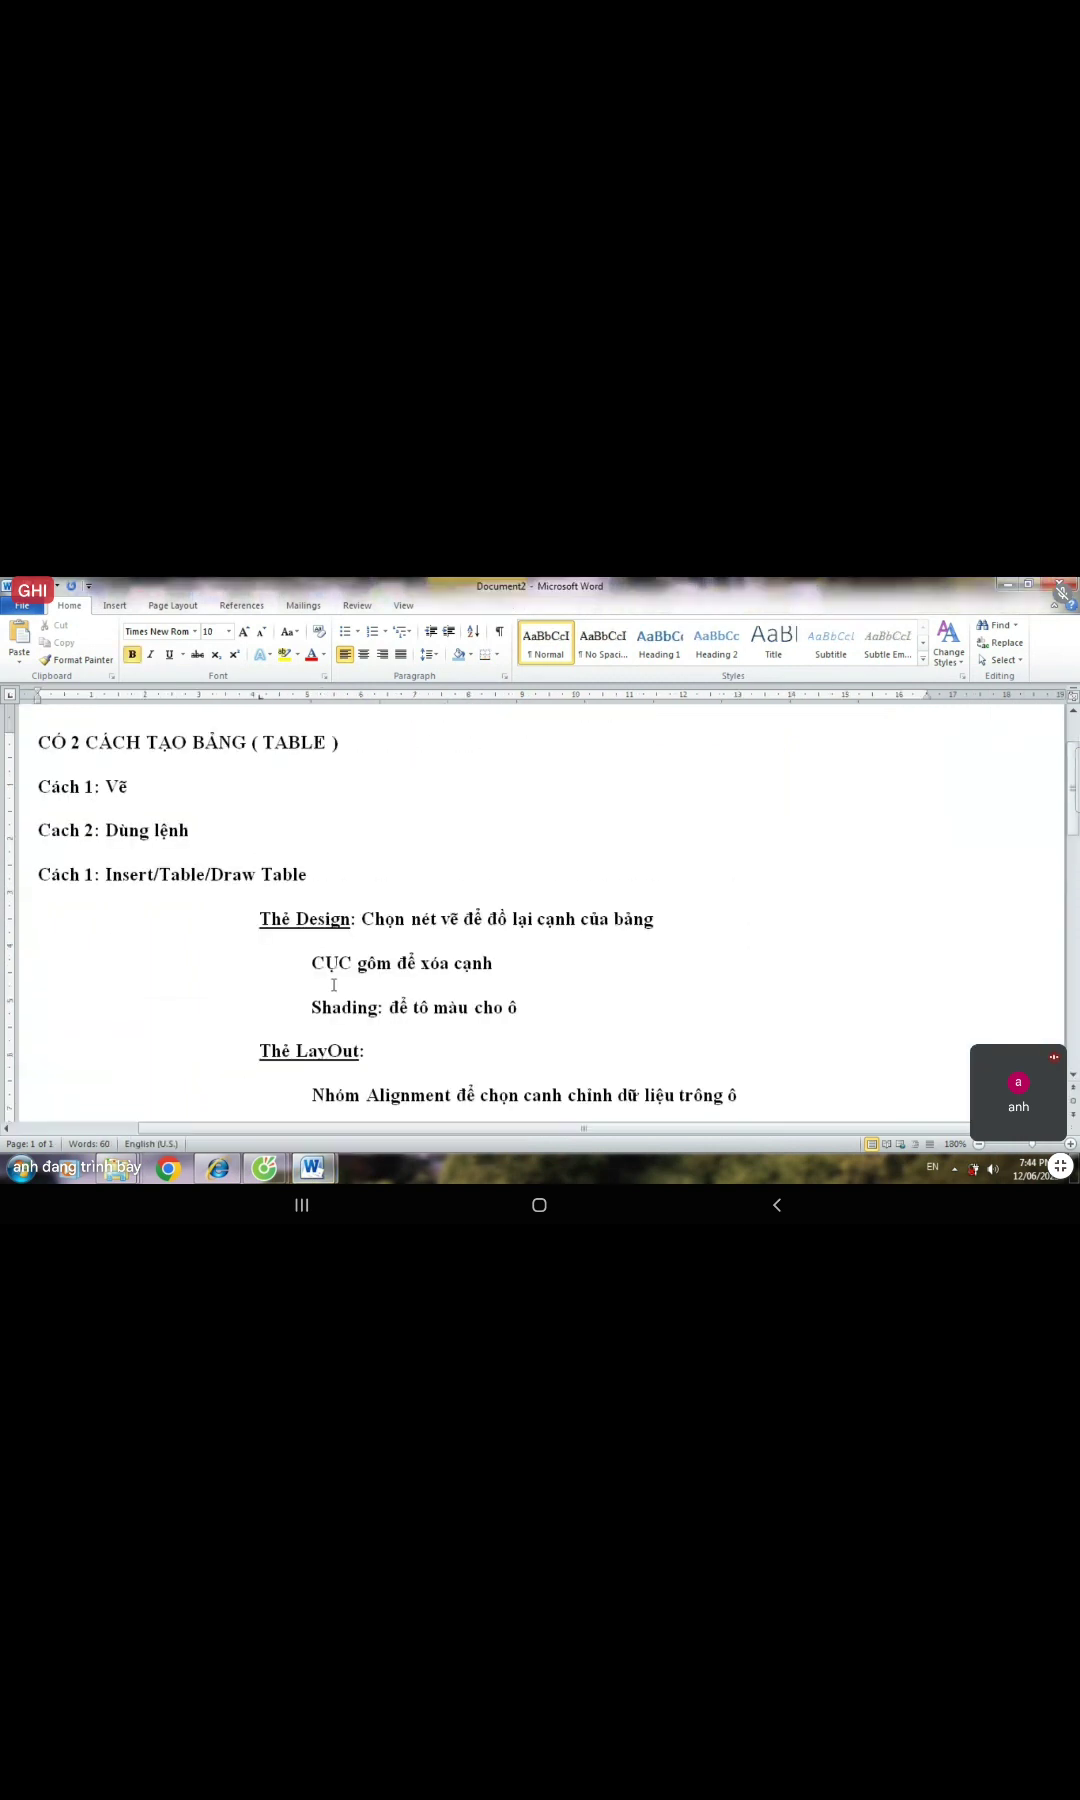
{"action": "scroll", "coordinate": [336, 988], "scroll_direction": "down", "scroll_amount": 3}
{"action": "type", "text": "L"}
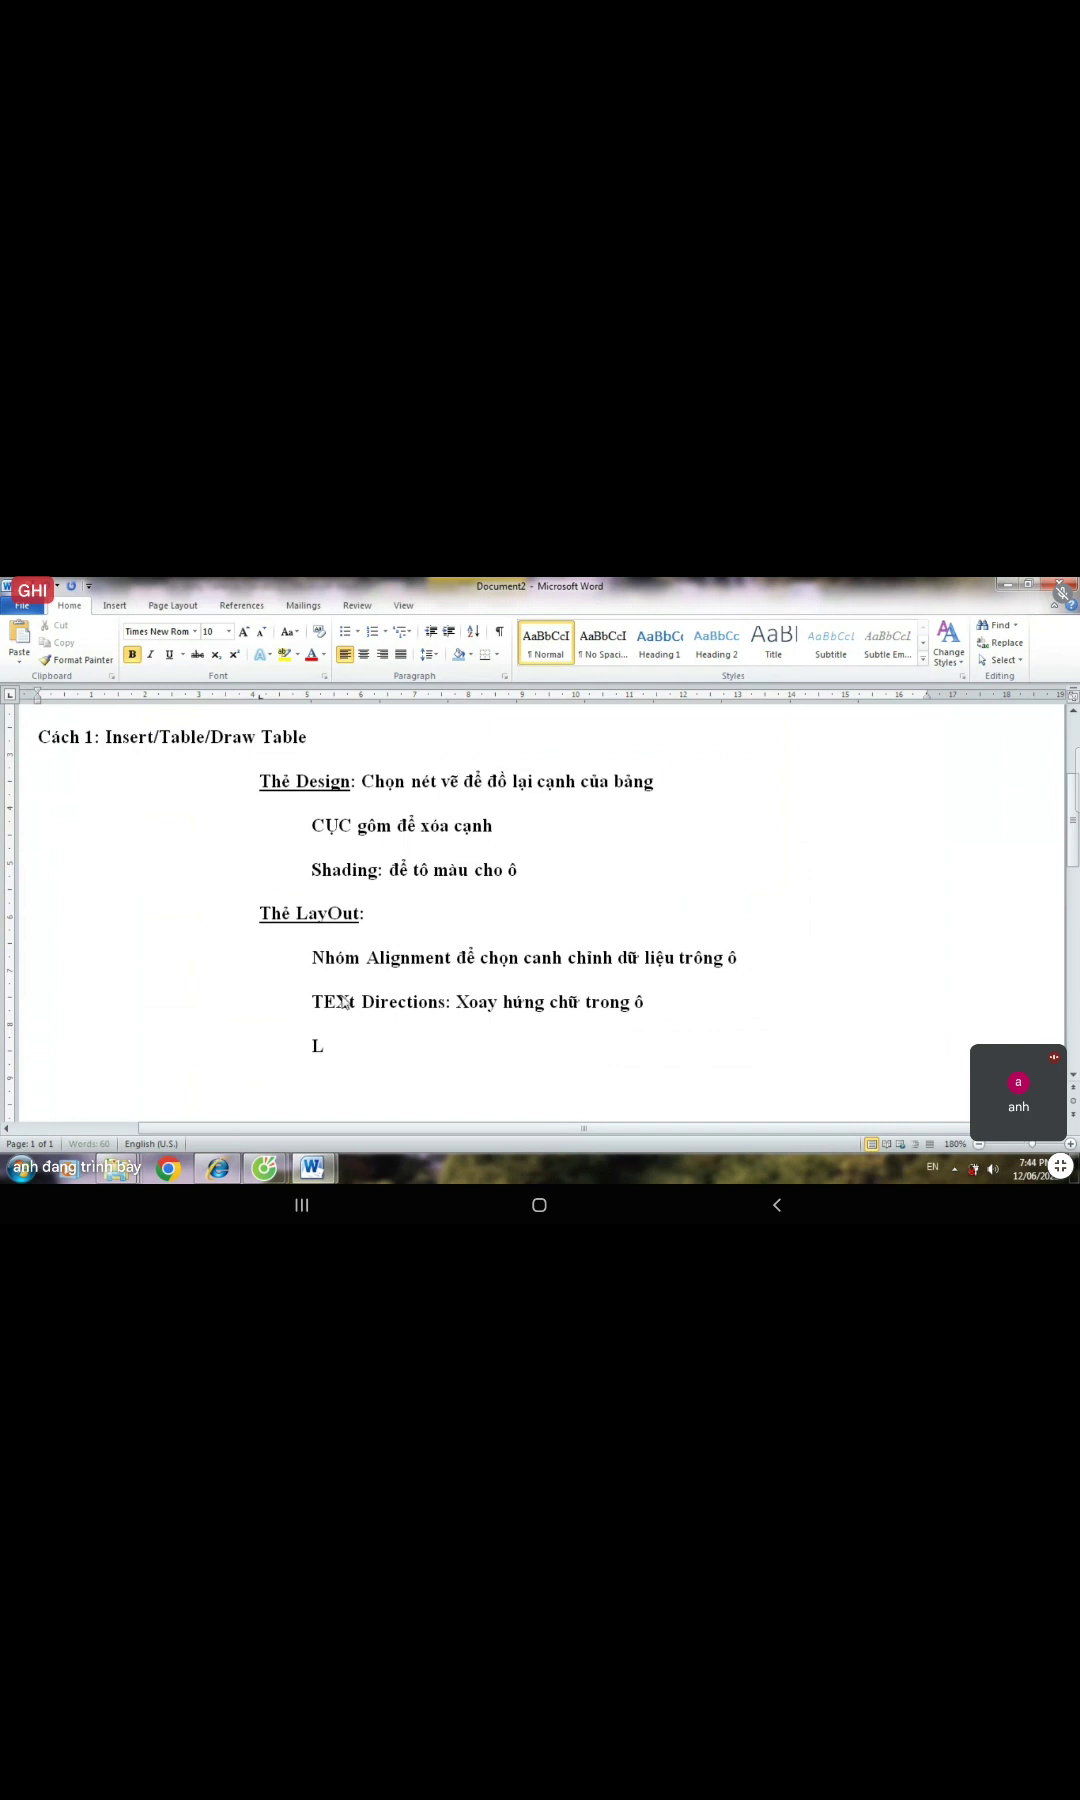
{"action": "type", "text": "UU Y: KHI "}
{"action": "type", "text": "CAI TAB"}
{"action": "type", "text": " TRO"}
{"action": "type", "text": "NG BArn"}
{"action": "type", "text": "G ,"}
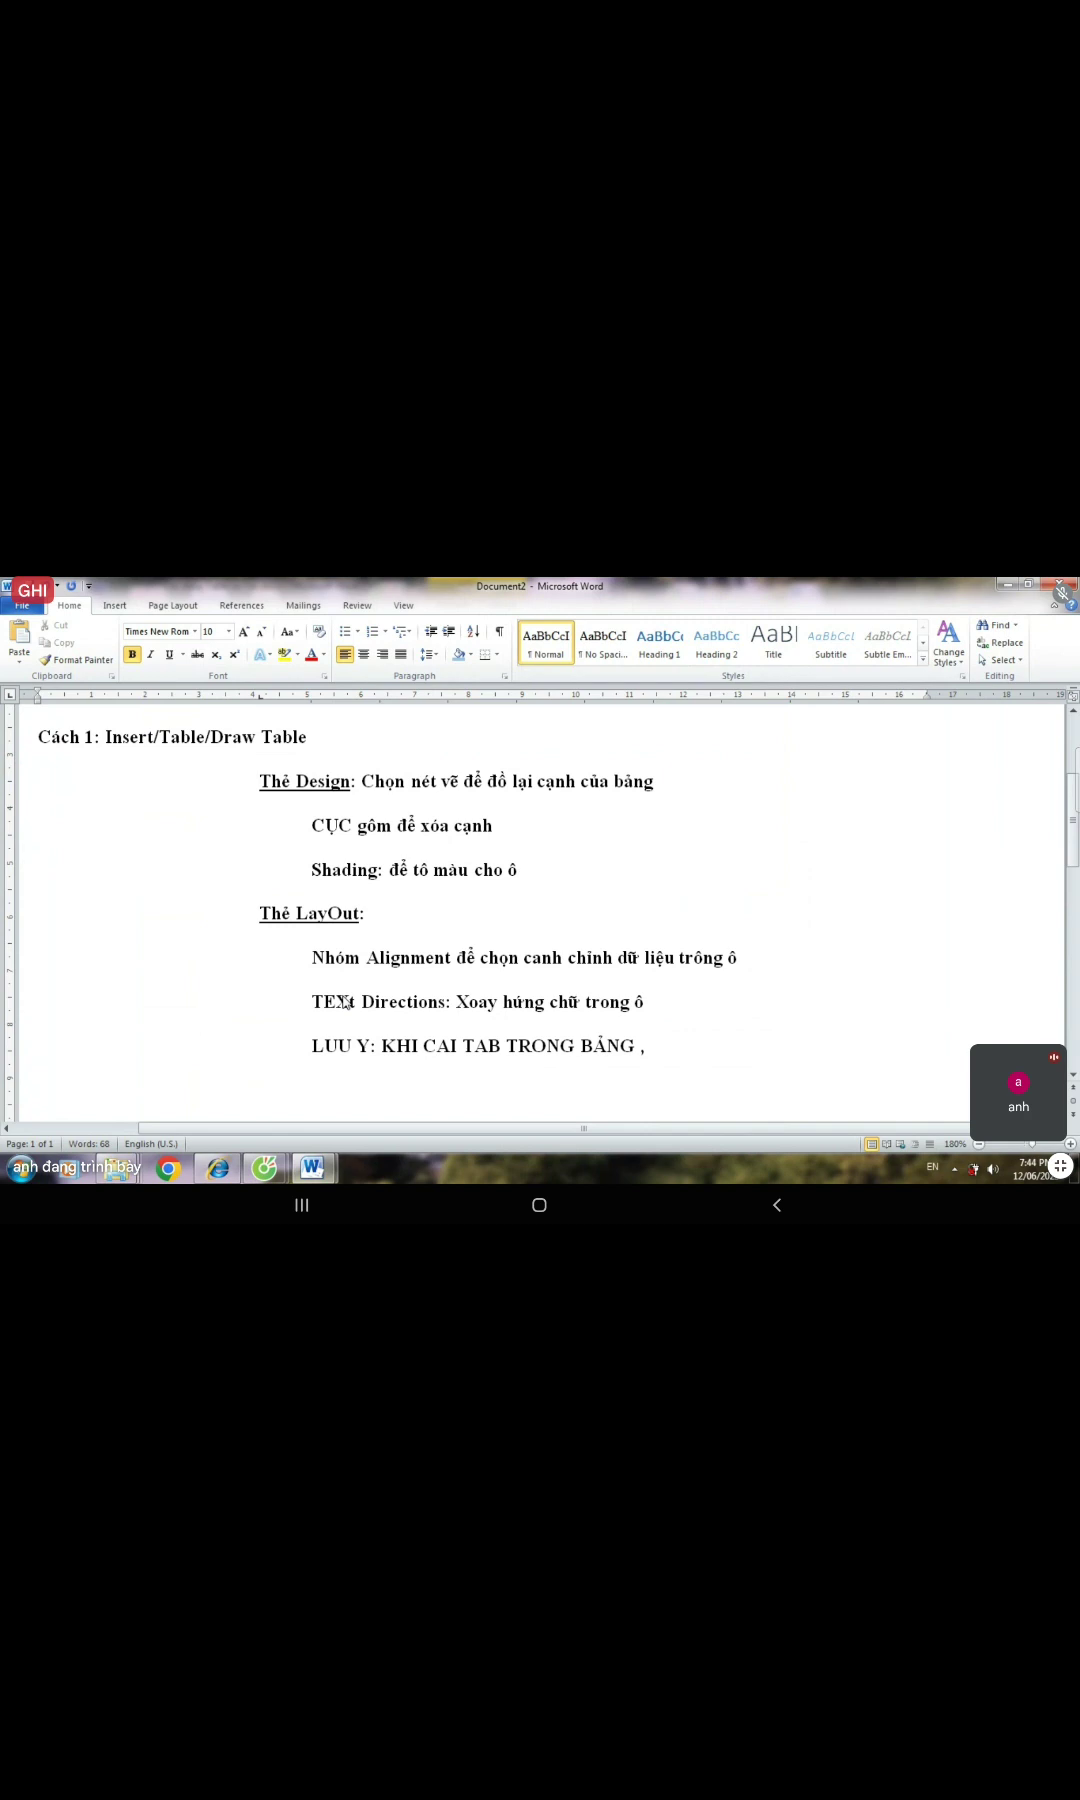
{"action": "type", "text": " PHArI NHAr"}
{"action": "type", "text": "N C"}
{"action": "type", "text": "TO"}
{"action": "type", "text": "L +"}
{"action": "key", "text": "BackSpace"}
{"action": "key", "text": "BackSpace"}
{"action": "key", "text": "BackSpace"}
{"action": "key", "text": "BackSpace"}
{"action": "key", "text": "BackSpace"}
{"action": "type", "text": "TROL + TAB"}
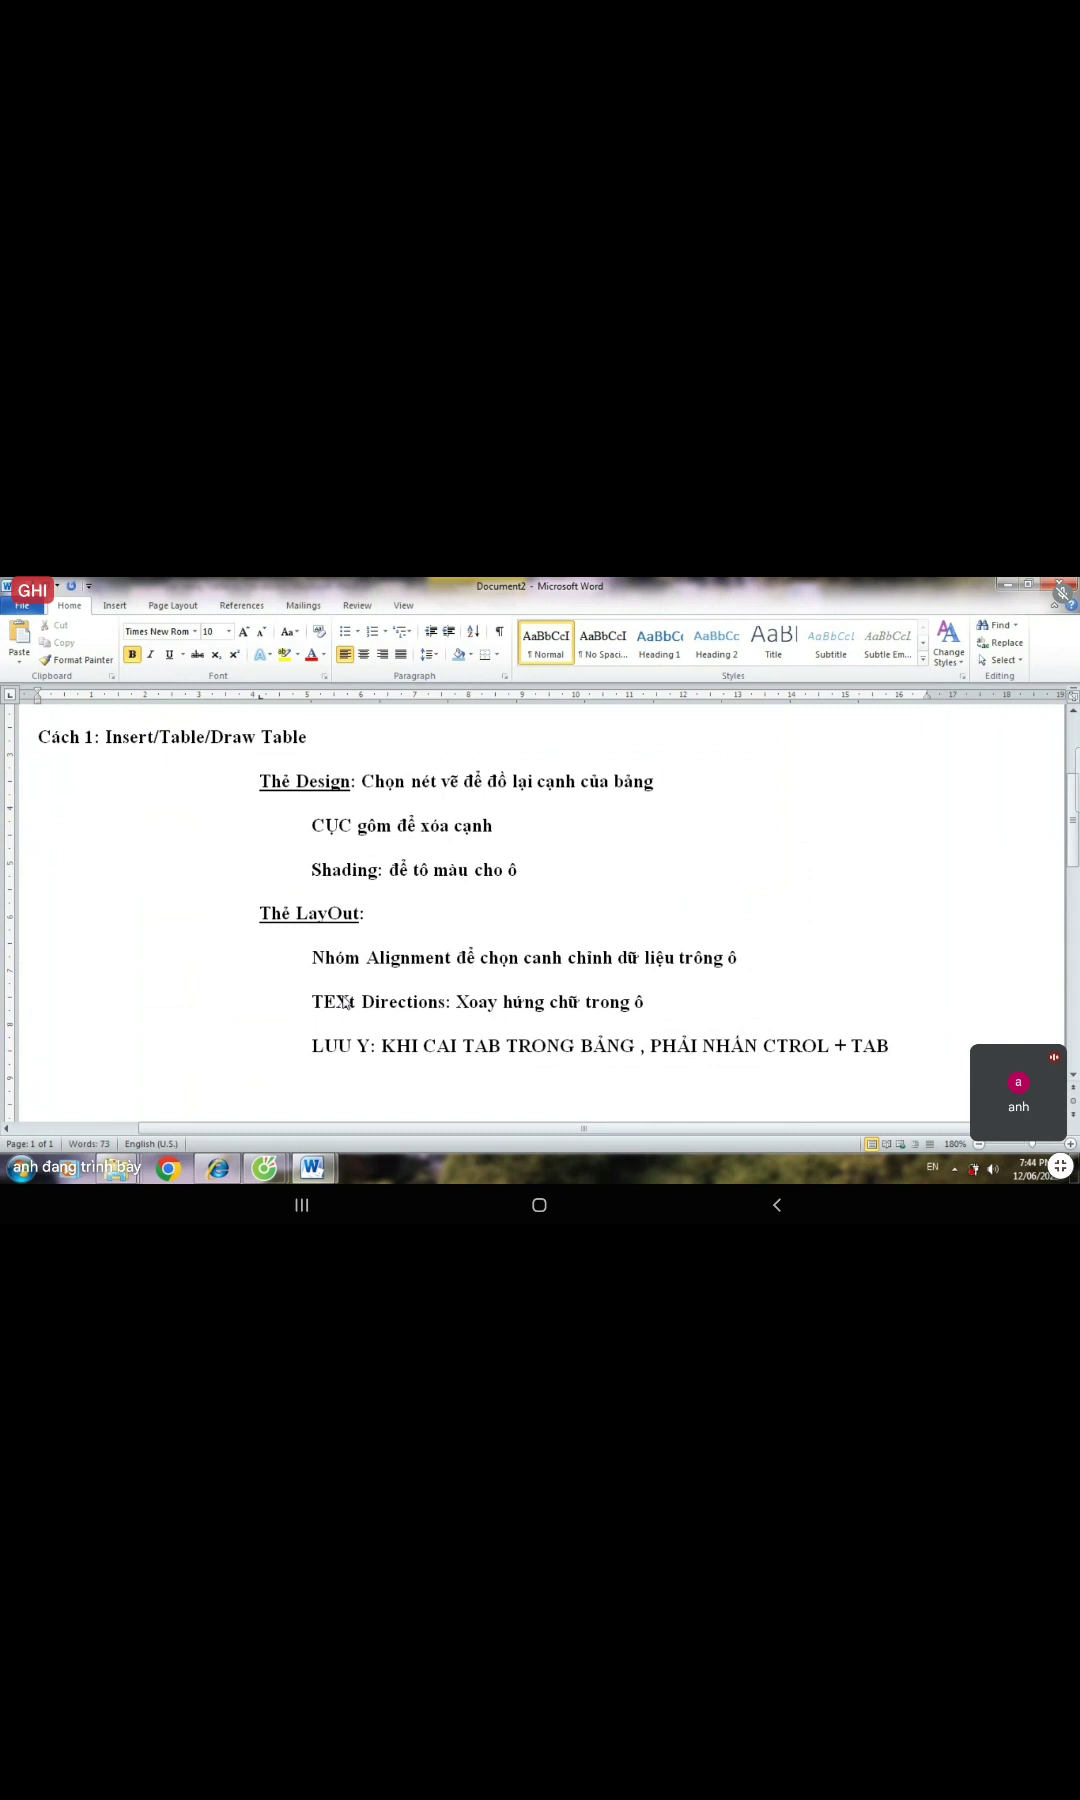
- Return to Cac dang Table va Tab.docx and insert tabs before "12KM" and "5KM" in the remaining road lines
{"action": "left_click", "coordinate": [312, 1167]}
{"action": "left_click", "coordinate": [406, 1107]}
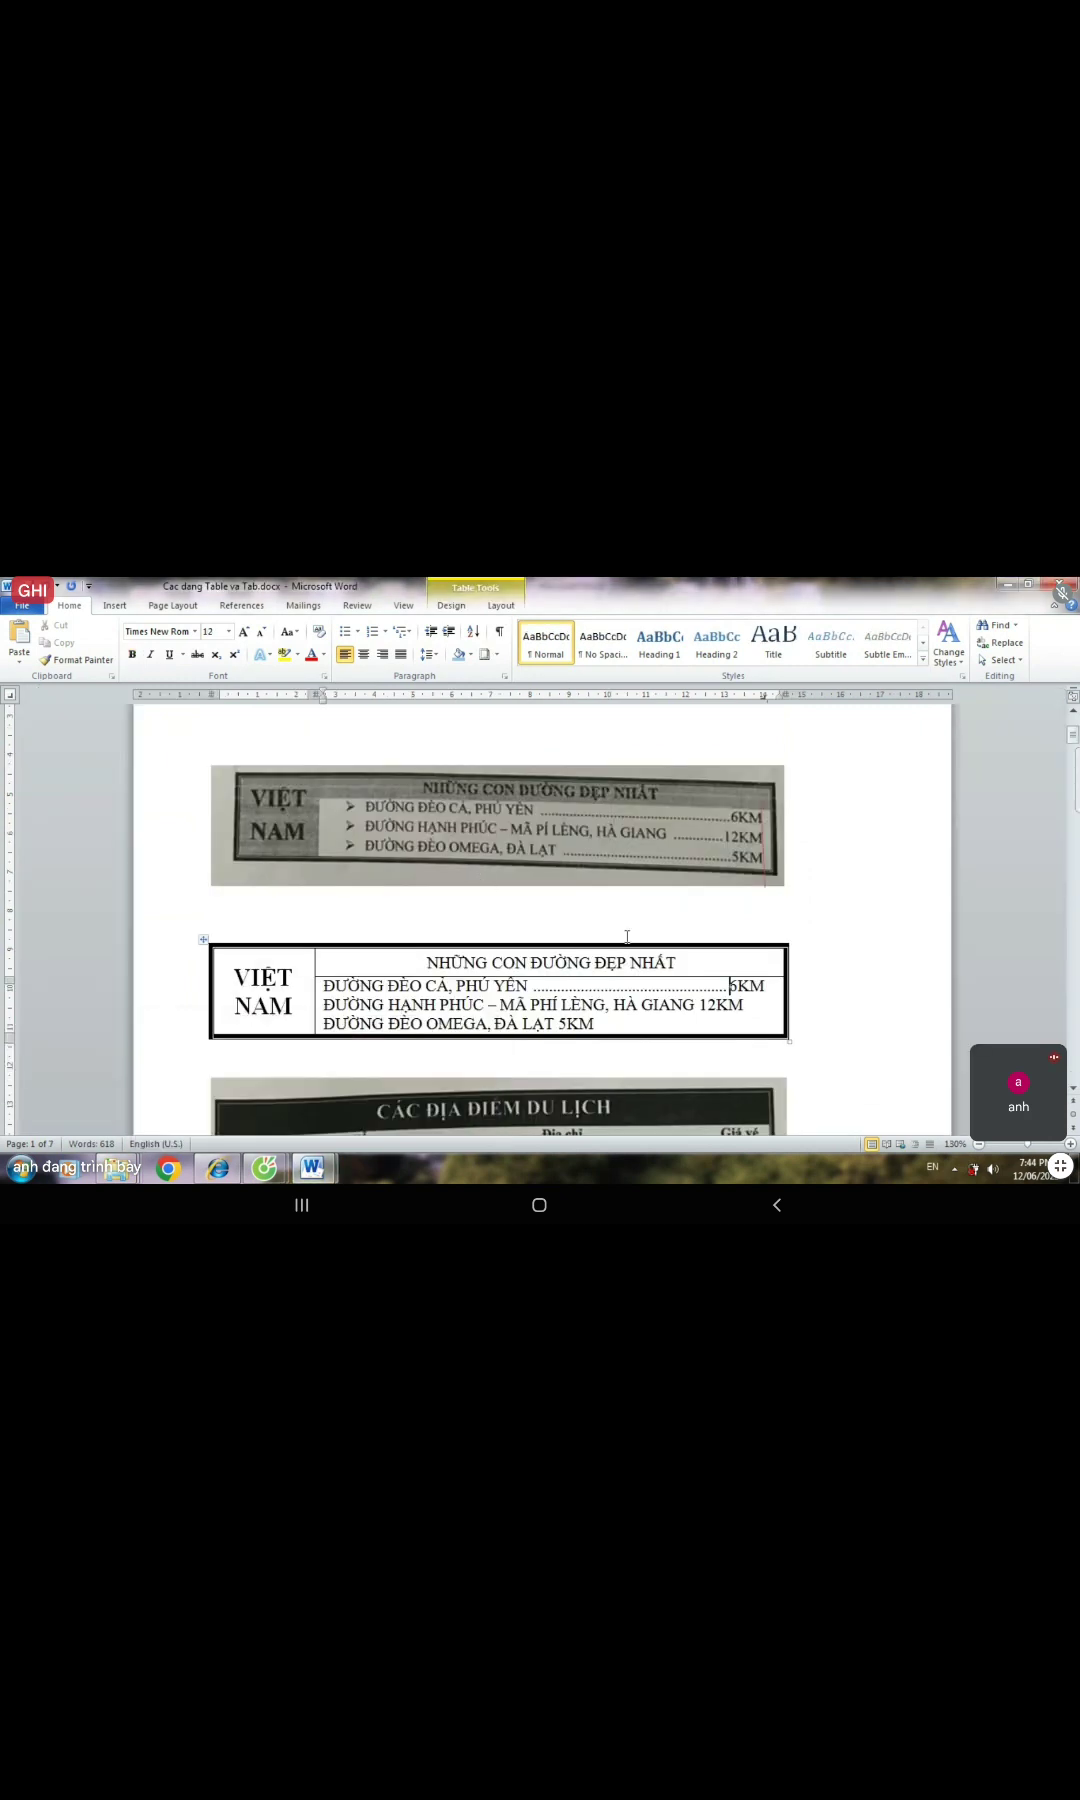
{"action": "scroll", "coordinate": [550, 886], "scroll_direction": "down", "scroll_amount": 2}
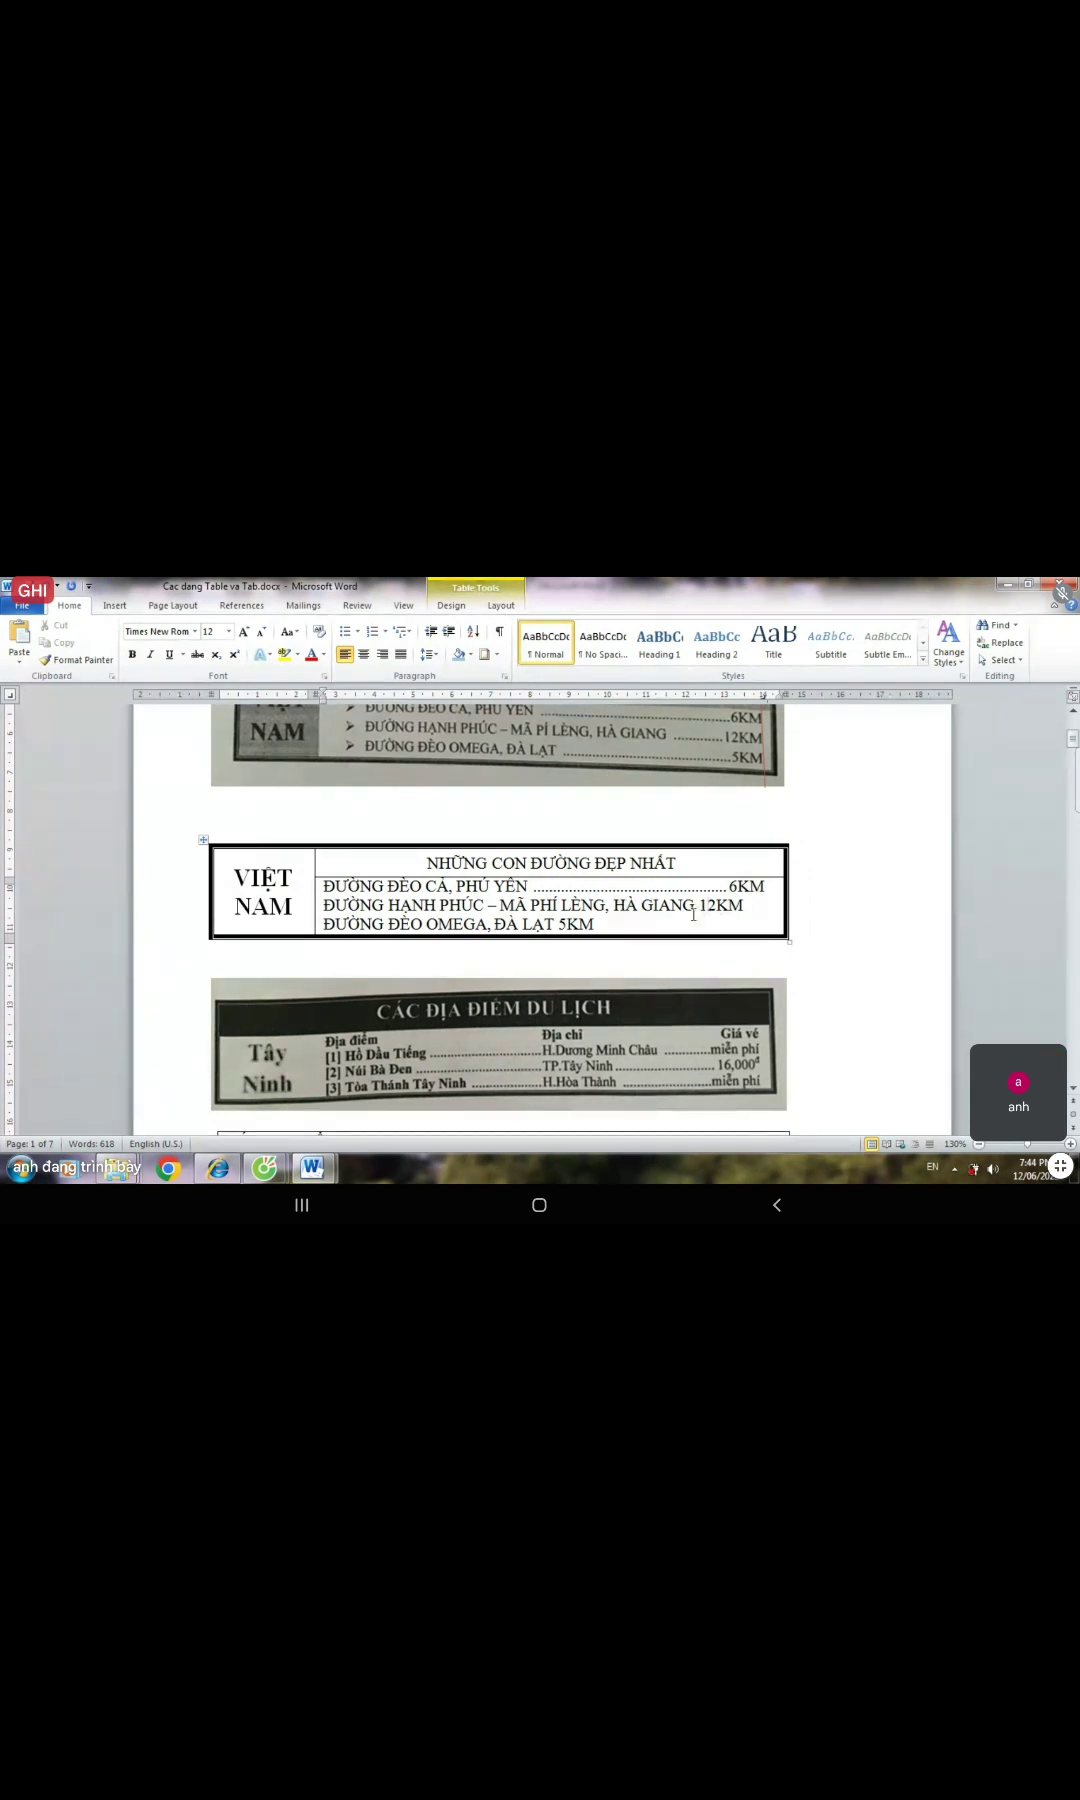
{"action": "key", "text": "Tab"}
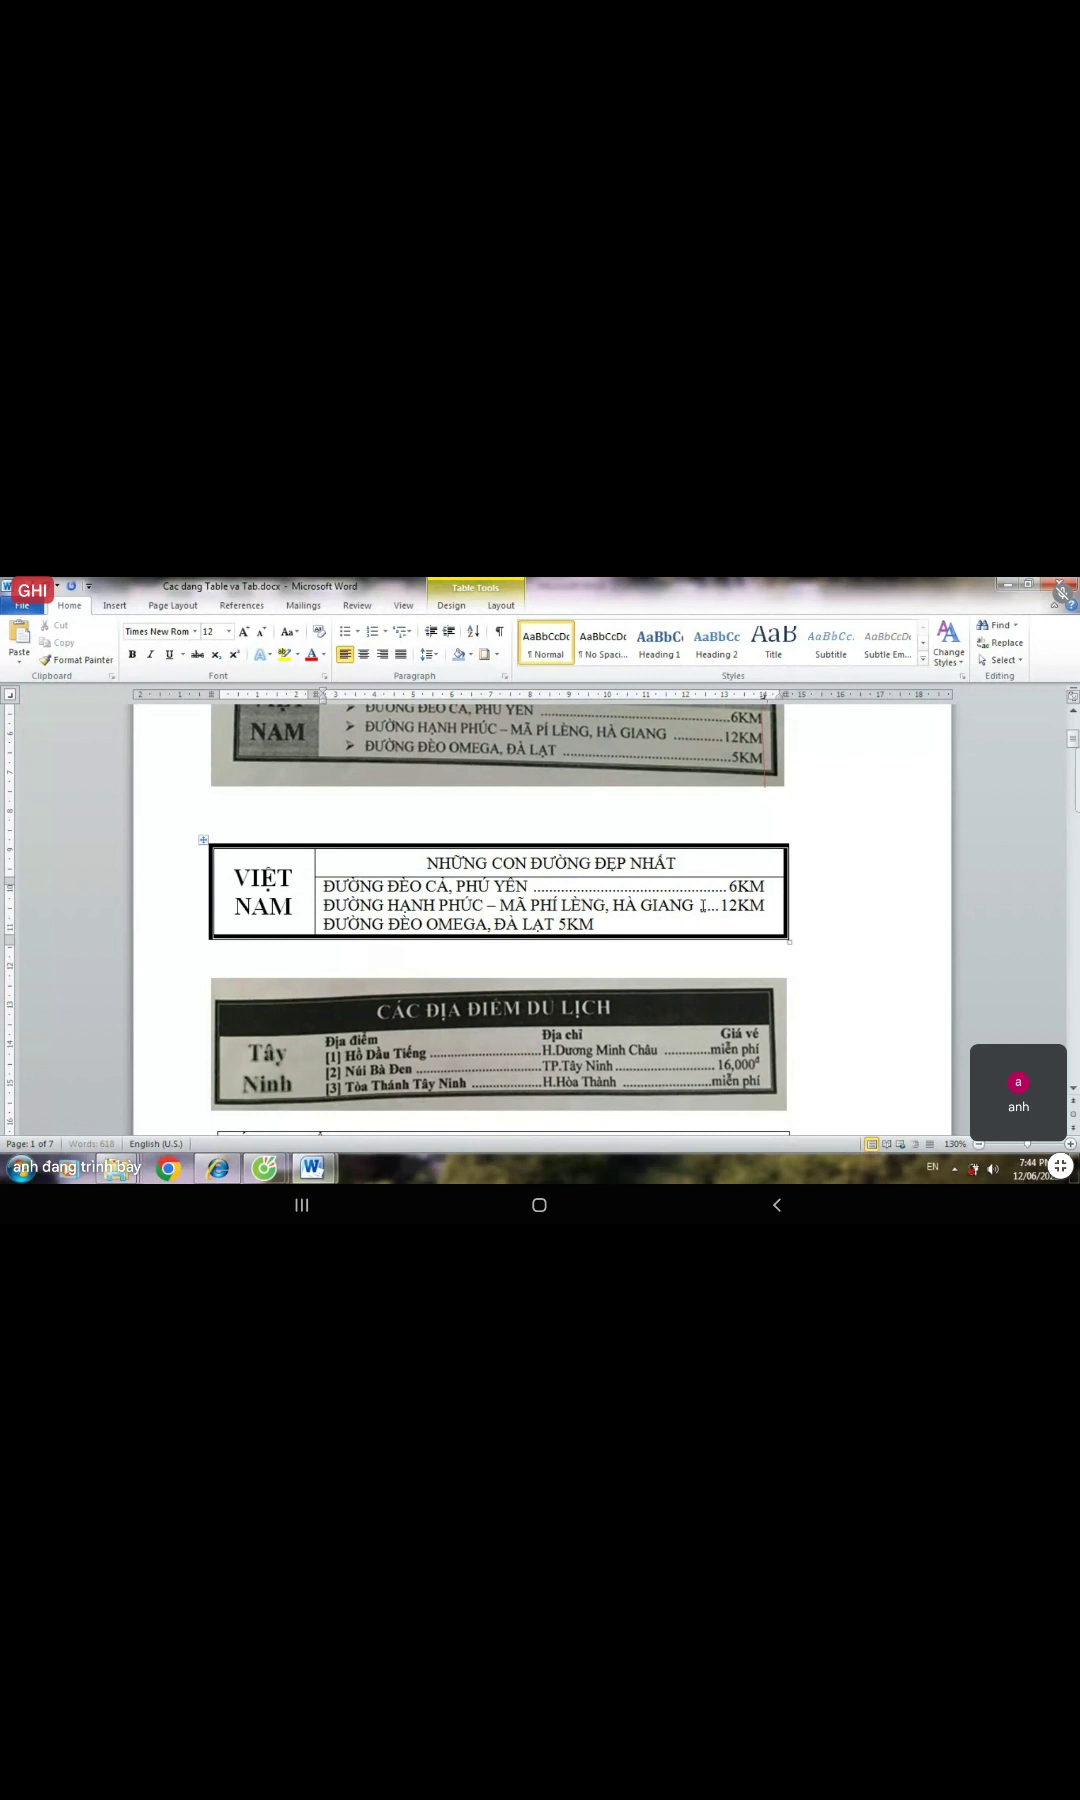
{"action": "left_click", "coordinate": [558, 924]}
{"action": "key", "text": "Tab"}
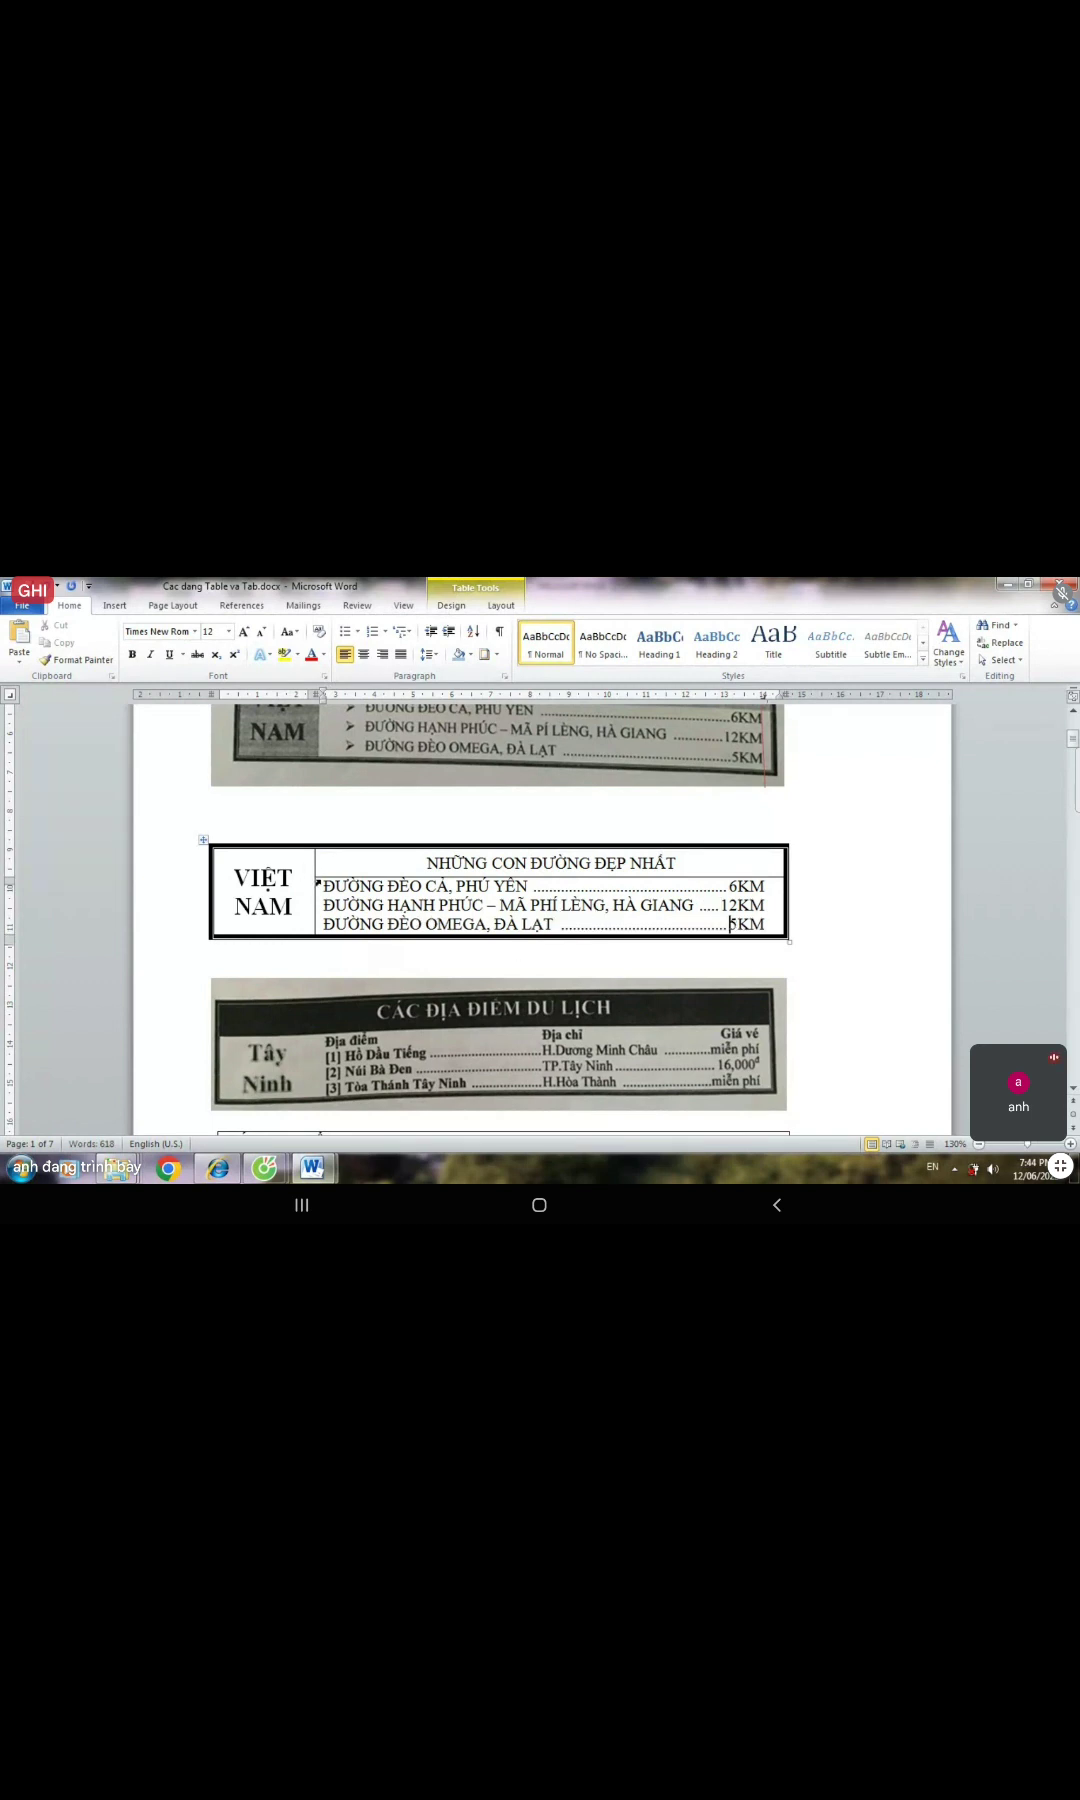
- Apply arrow bullets to the three road lines and reduce their indent so each fits on one line
{"action": "left_click_drag", "start_coordinate": [323, 886], "coordinate": [493, 922]}
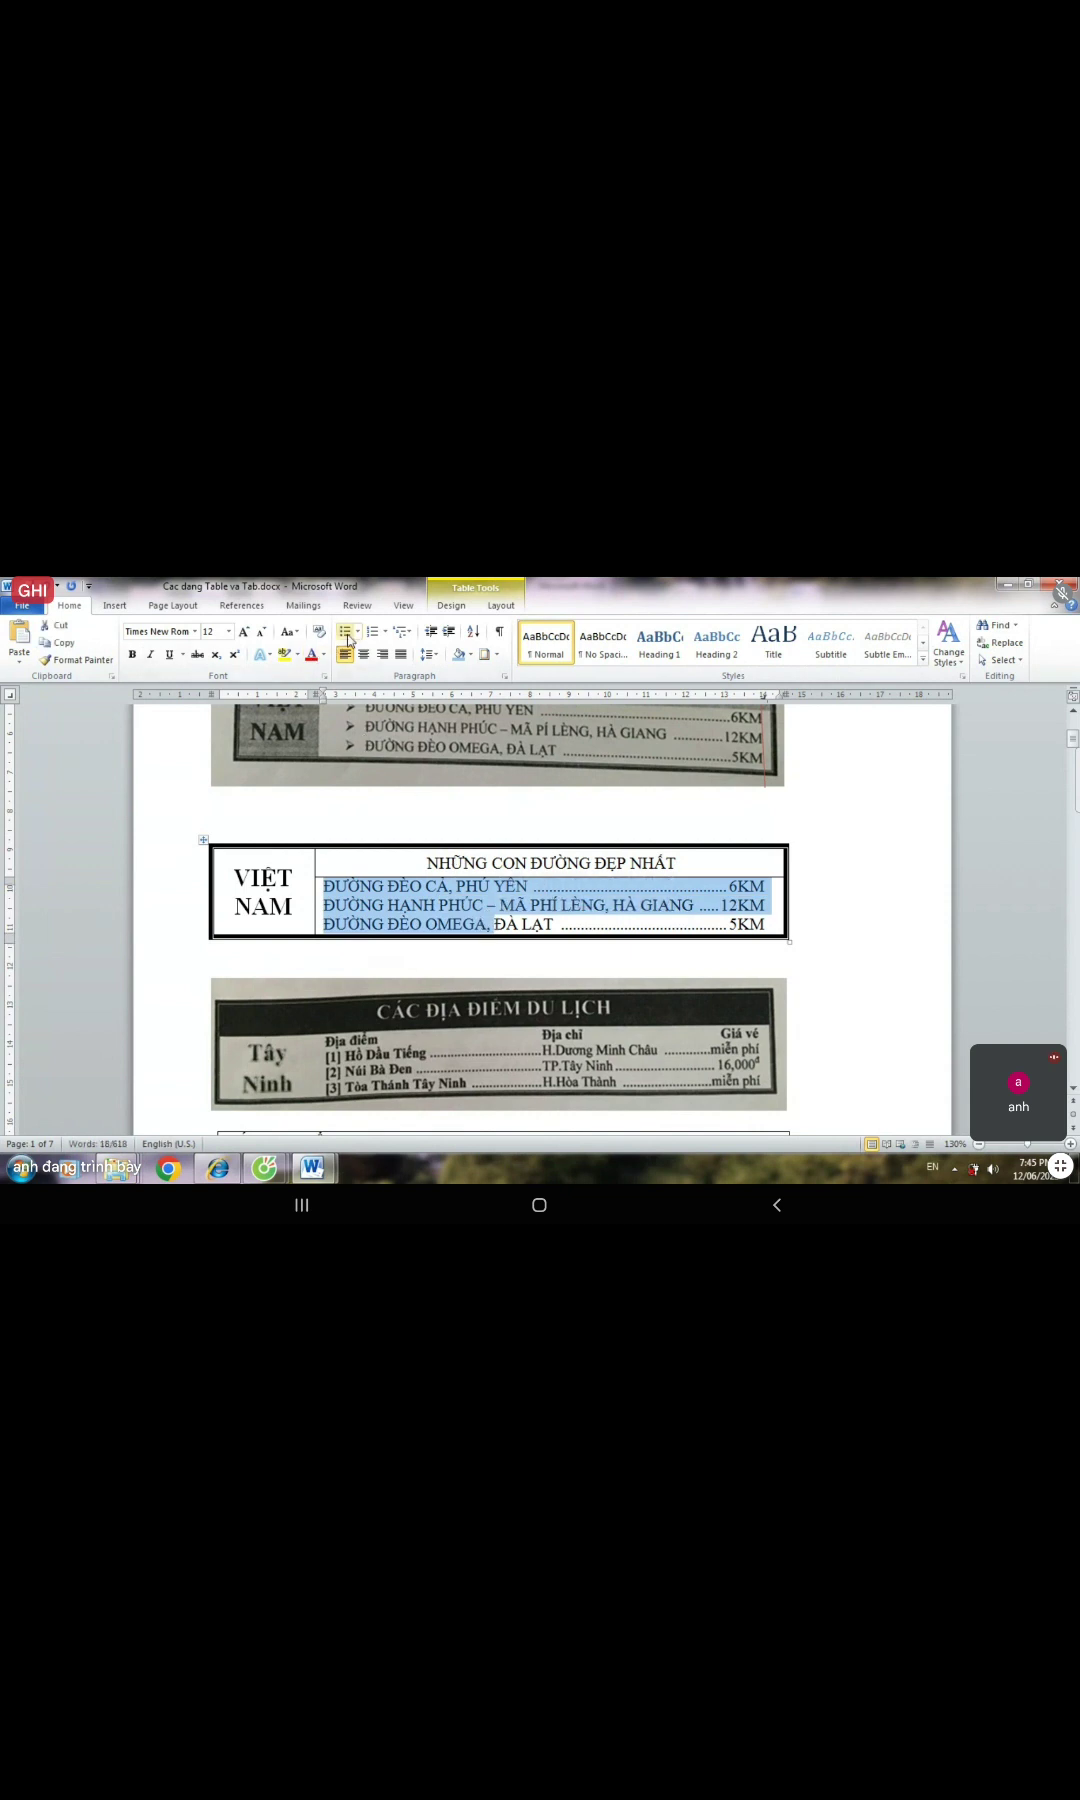
{"action": "left_click", "coordinate": [358, 632]}
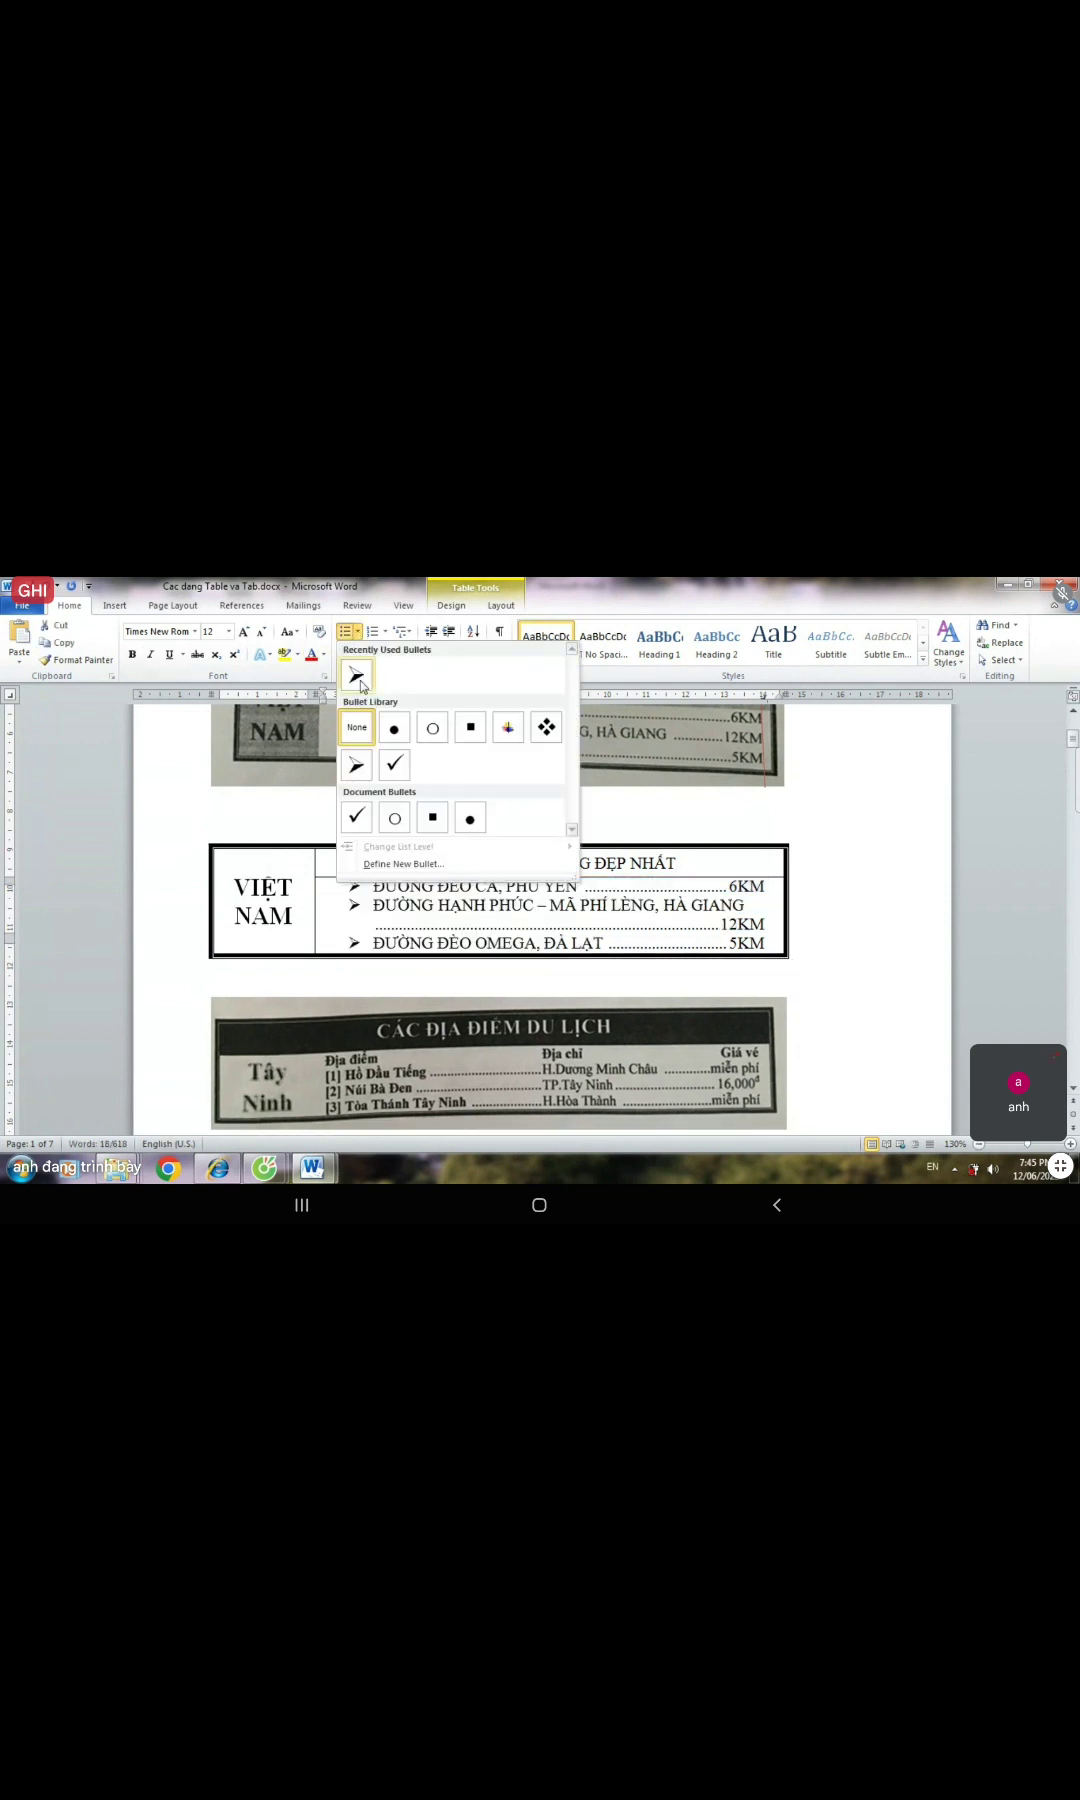
{"action": "left_click", "coordinate": [357, 677]}
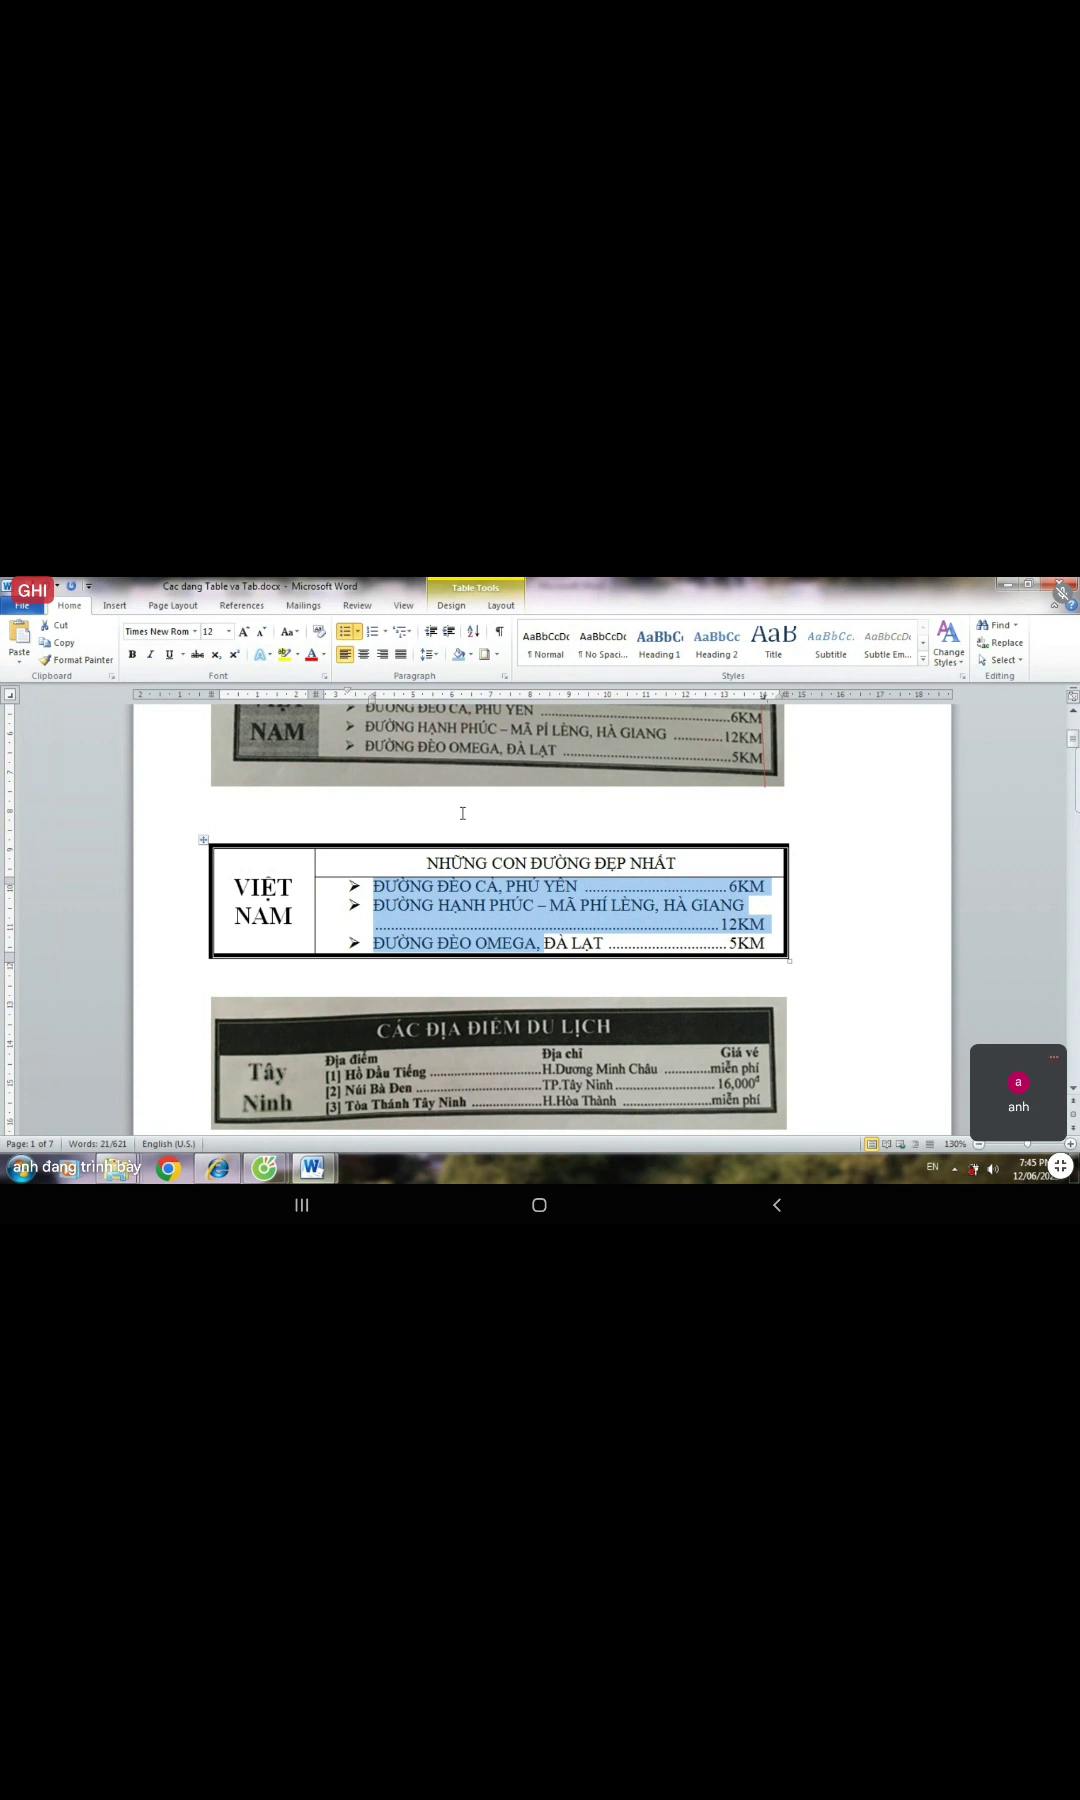
{"action": "left_click_drag", "start_coordinate": [370, 705], "coordinate": [346, 712]}
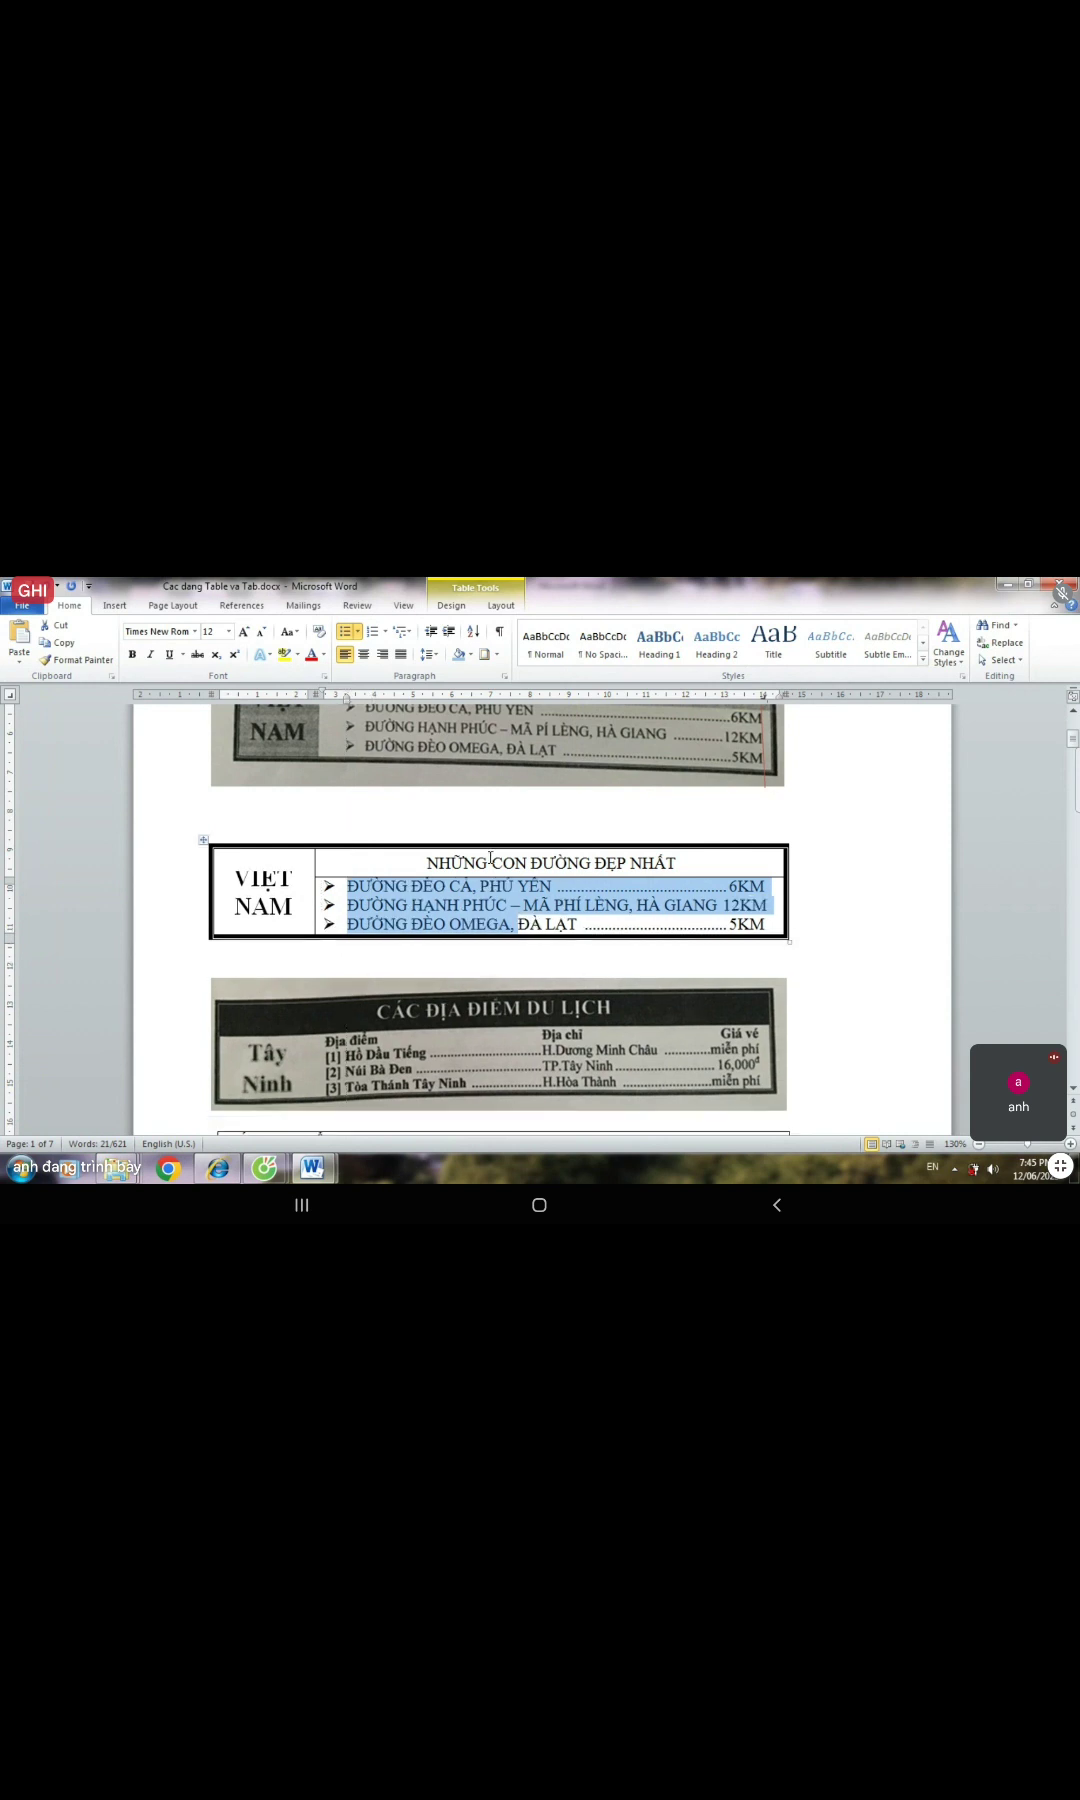
{"action": "left_click", "coordinate": [818, 858]}
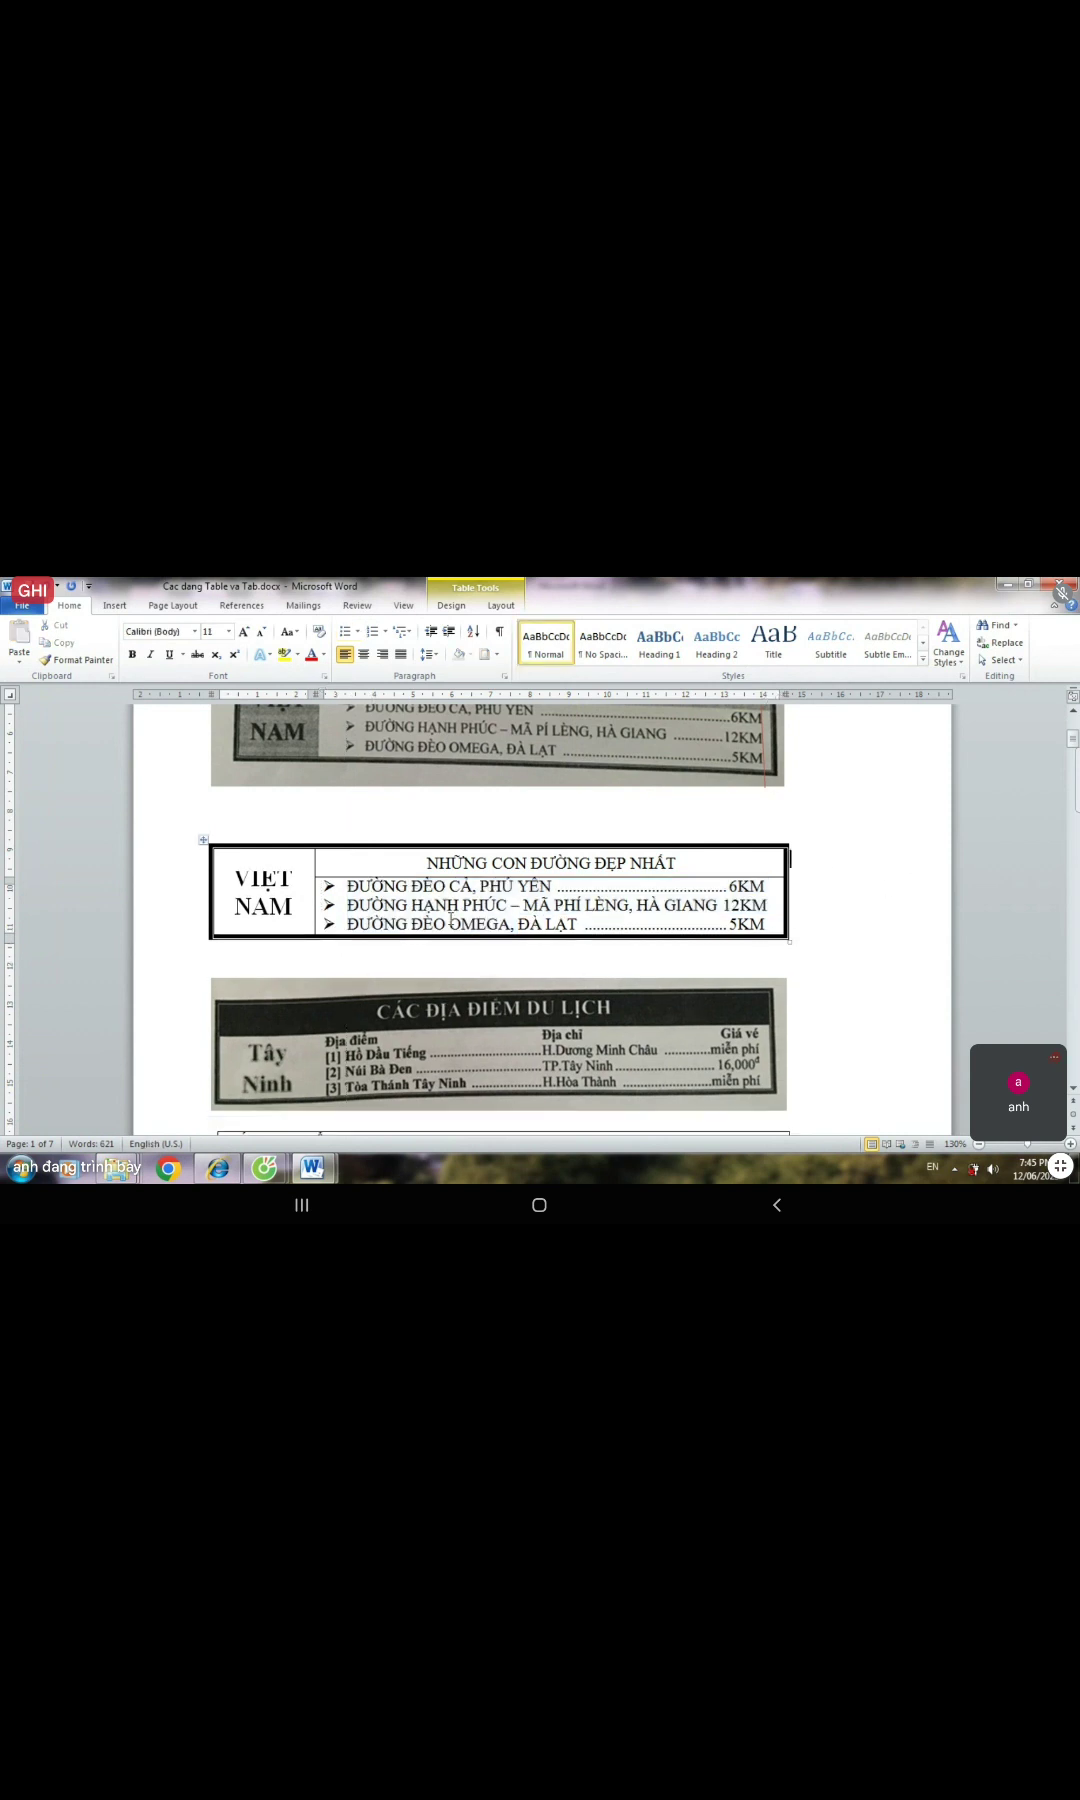
- Shade the "VIỆT NAM" cell light blue and select the "NHỮNG CON ĐƯỜNG ĐẸP NHẤT" heading cell
{"action": "left_click", "coordinate": [250, 846]}
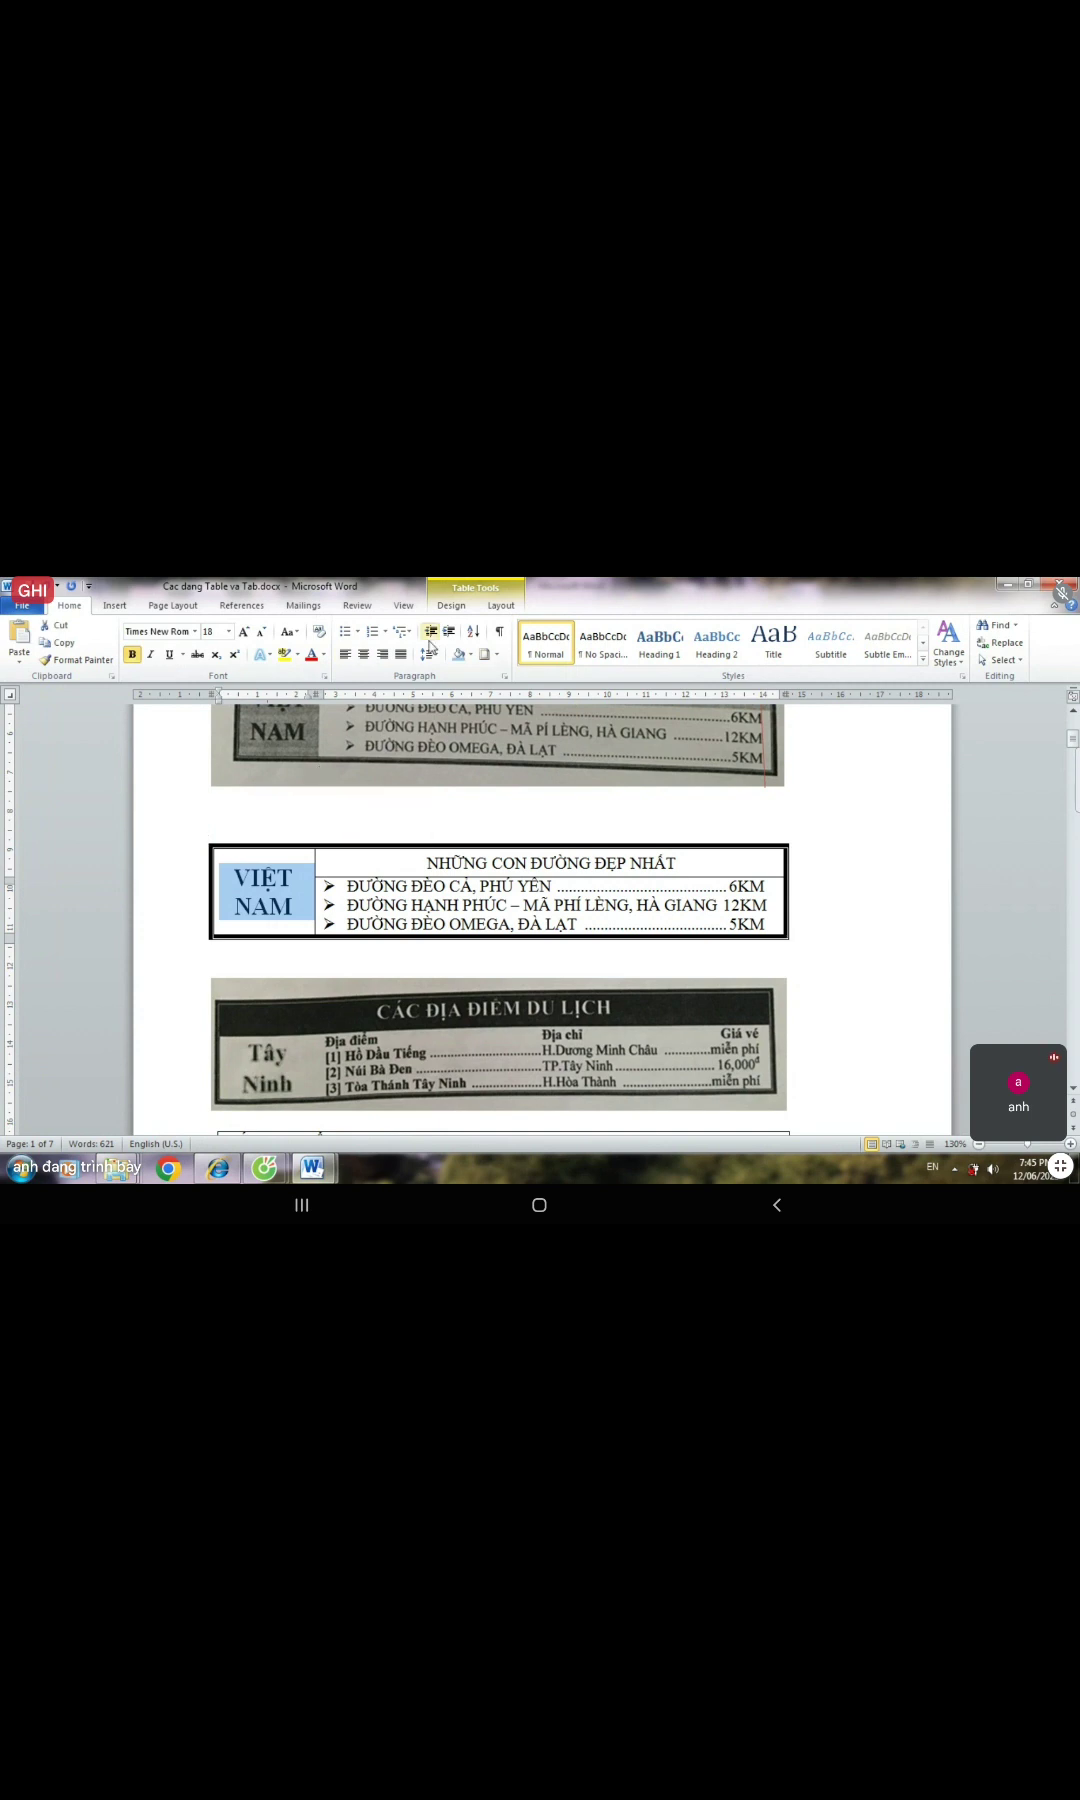
{"action": "left_click", "coordinate": [449, 606]}
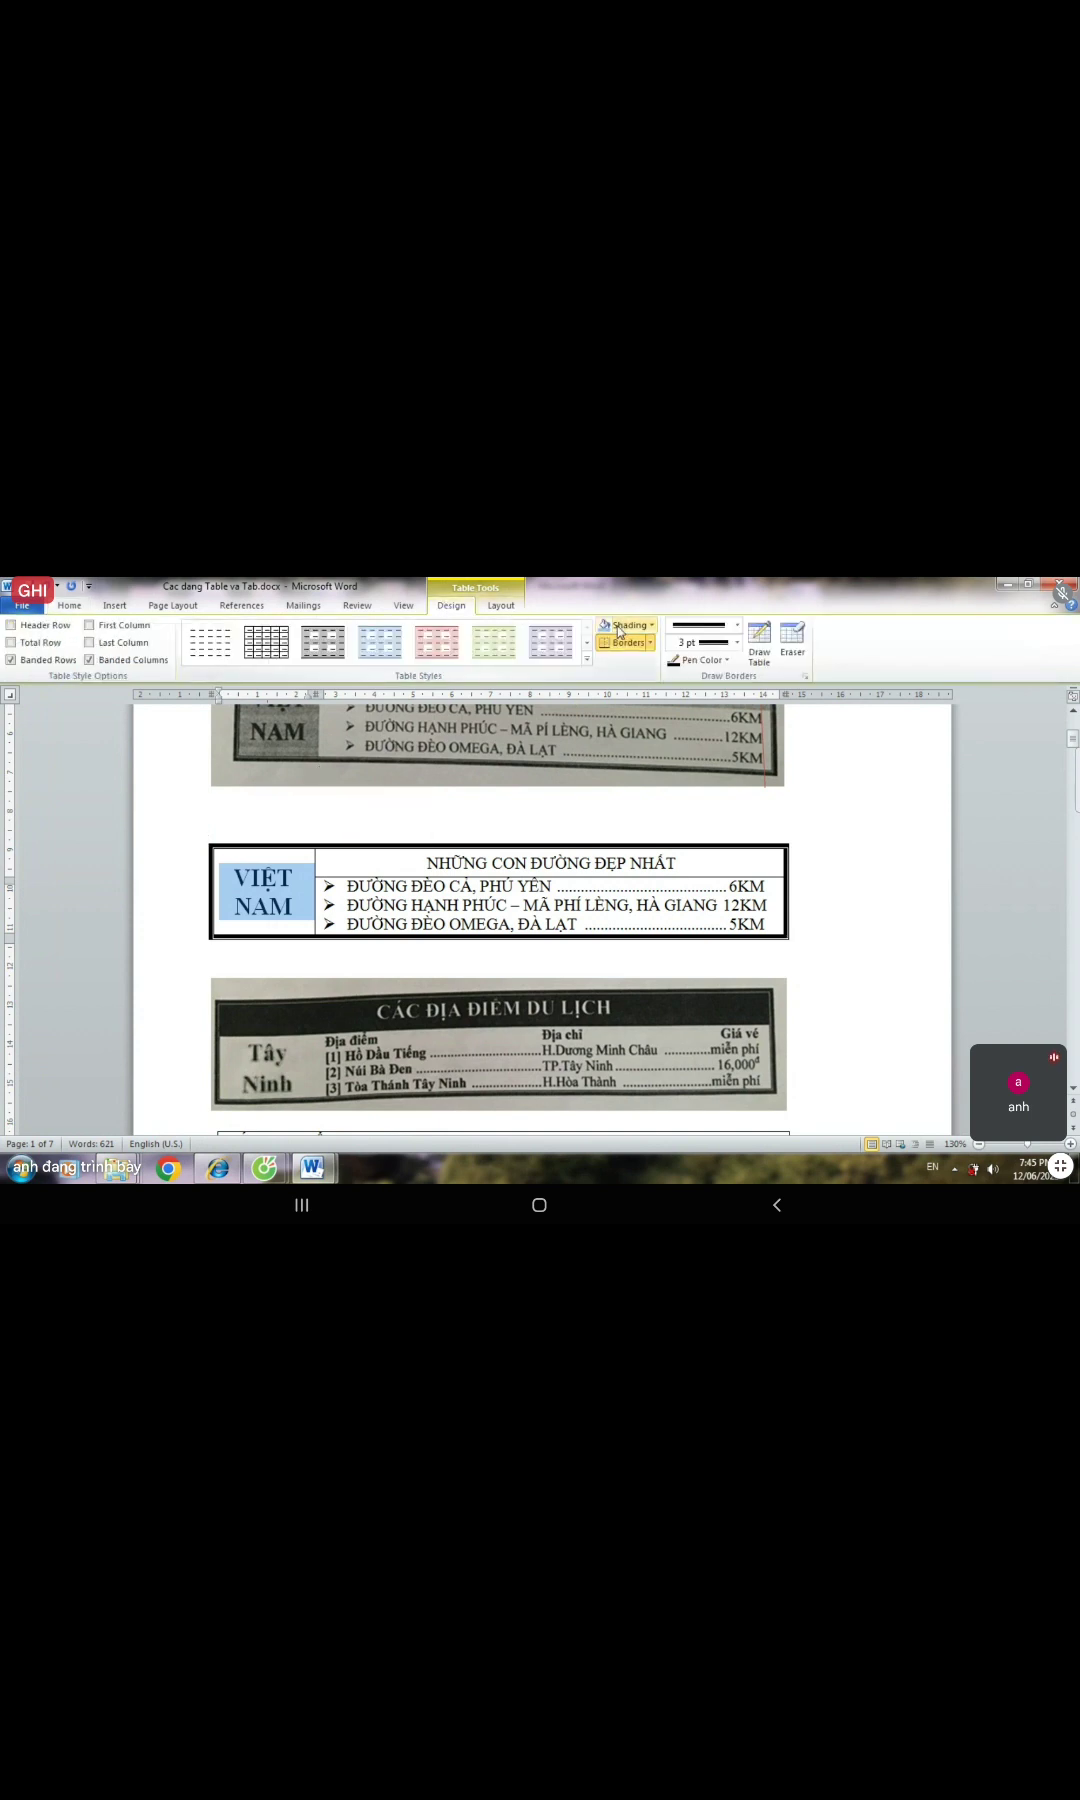
{"action": "left_click", "coordinate": [652, 625]}
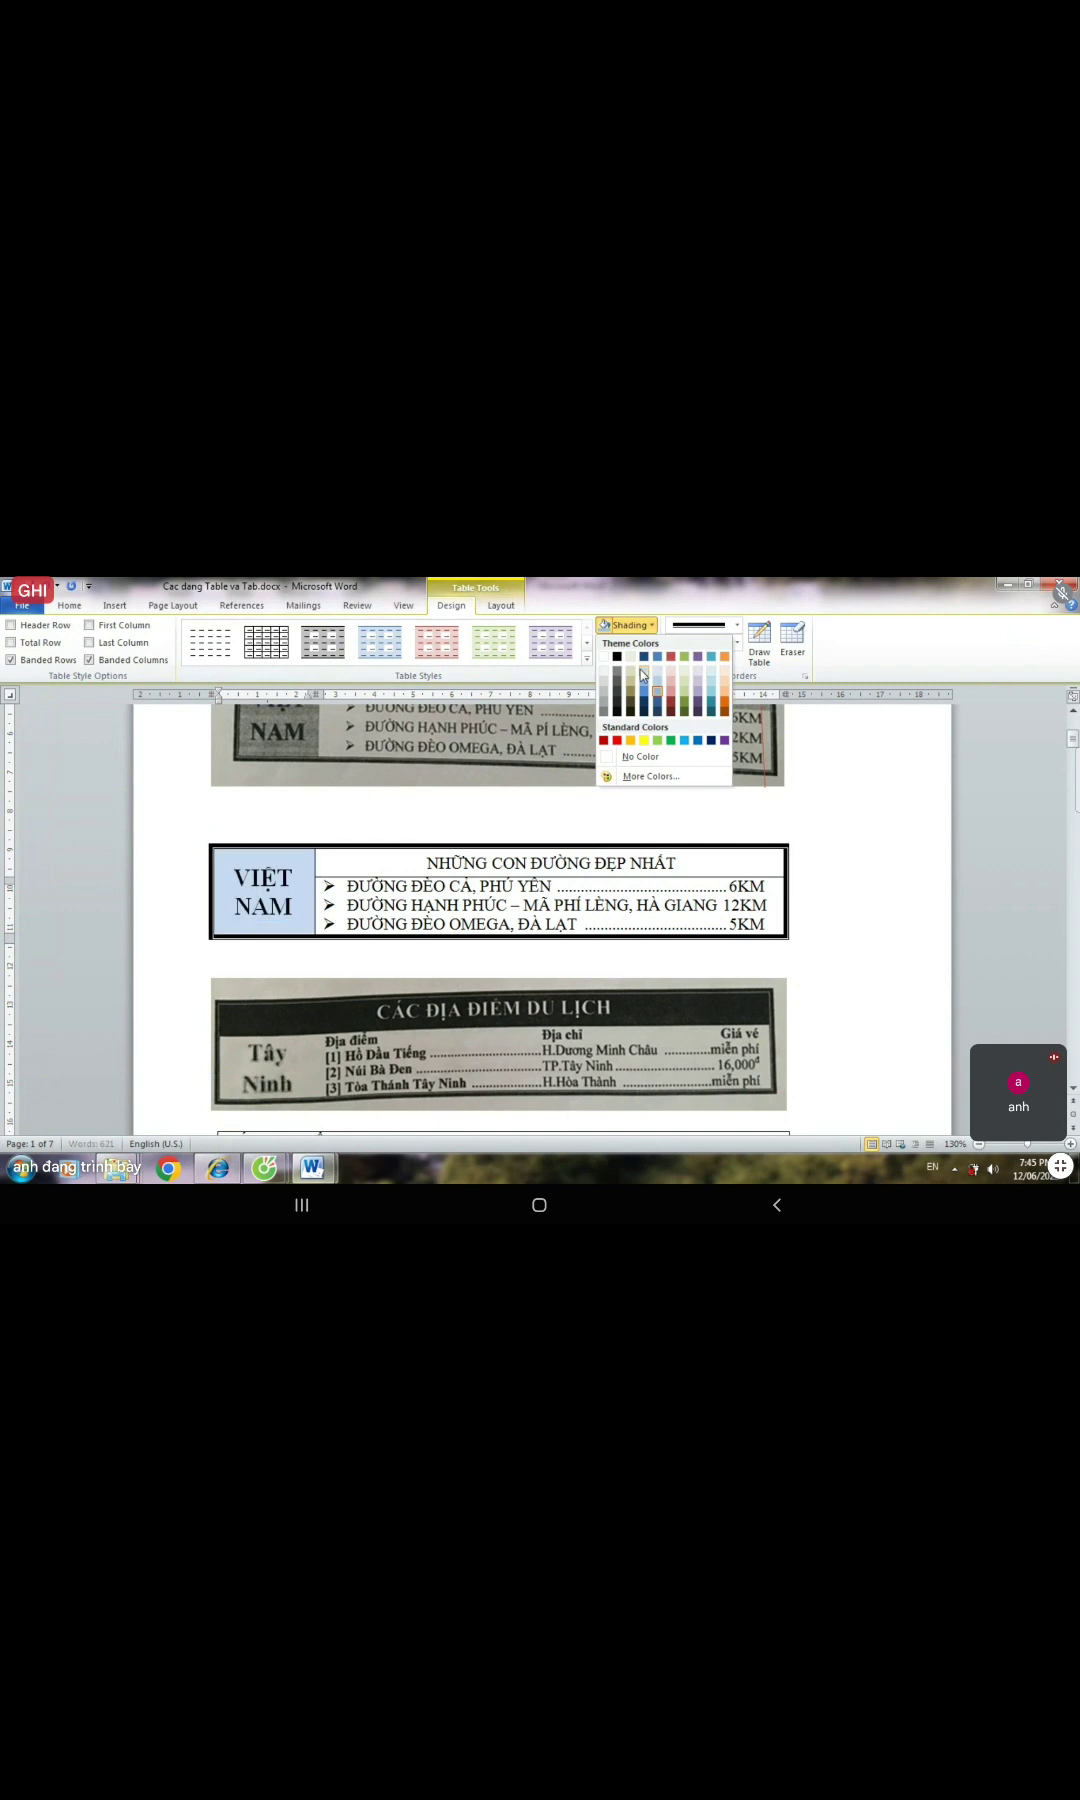
{"action": "left_click", "coordinate": [643, 674]}
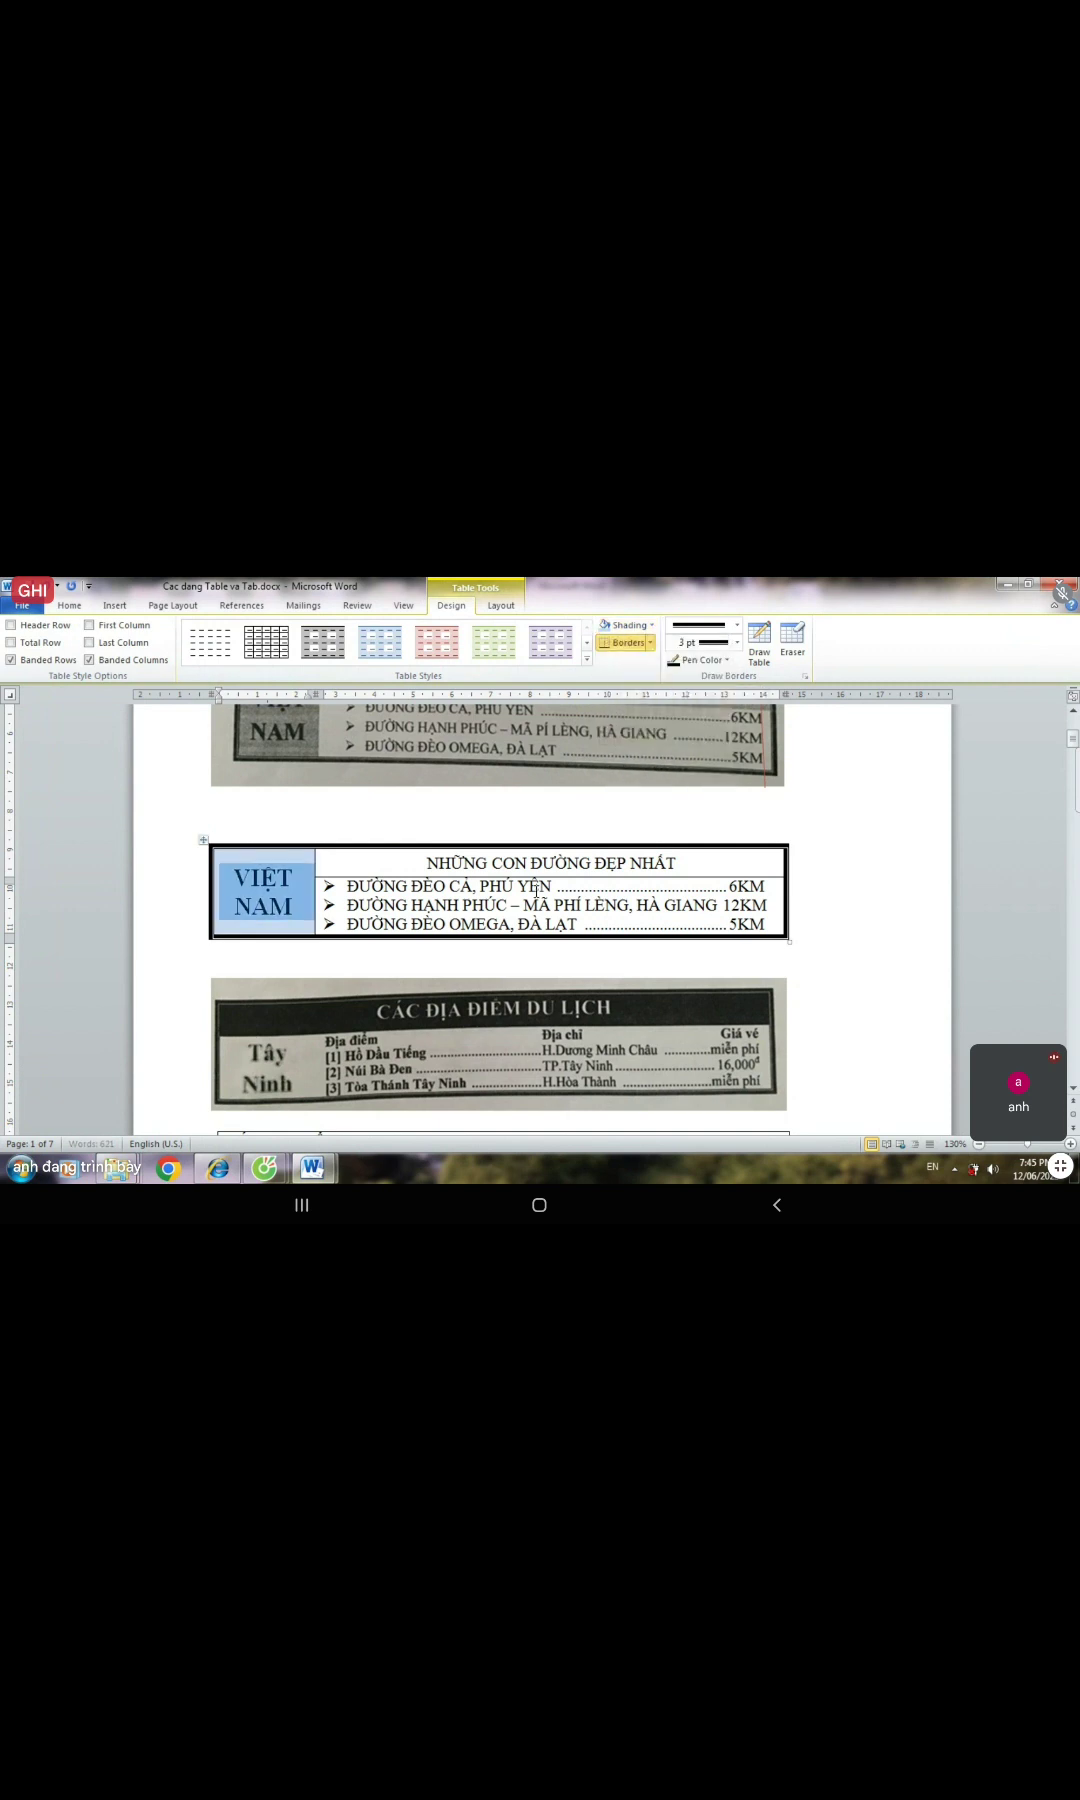
{"action": "left_click", "coordinate": [319, 875]}
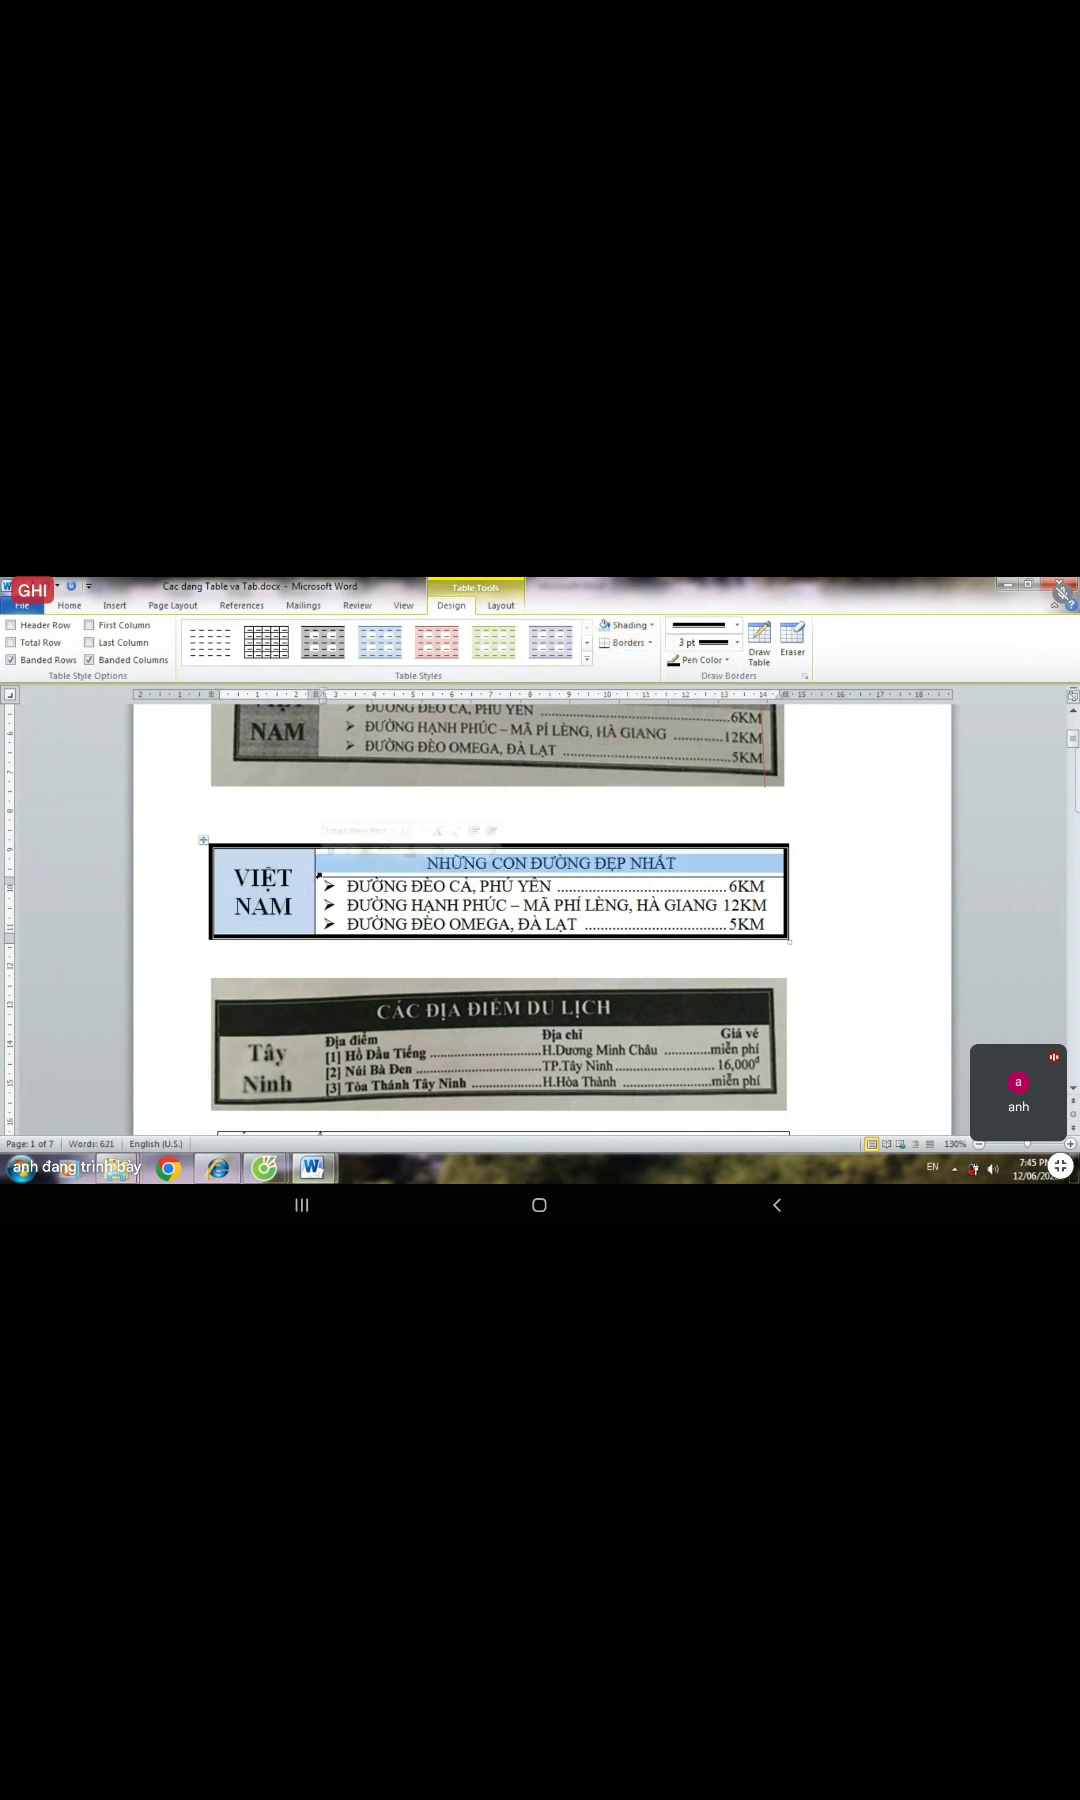
- Shade the "NHỮNG CON ĐƯỜNG ĐẸP NHẤT" heading cell light blue
{"action": "left_click", "coordinate": [631, 630]}
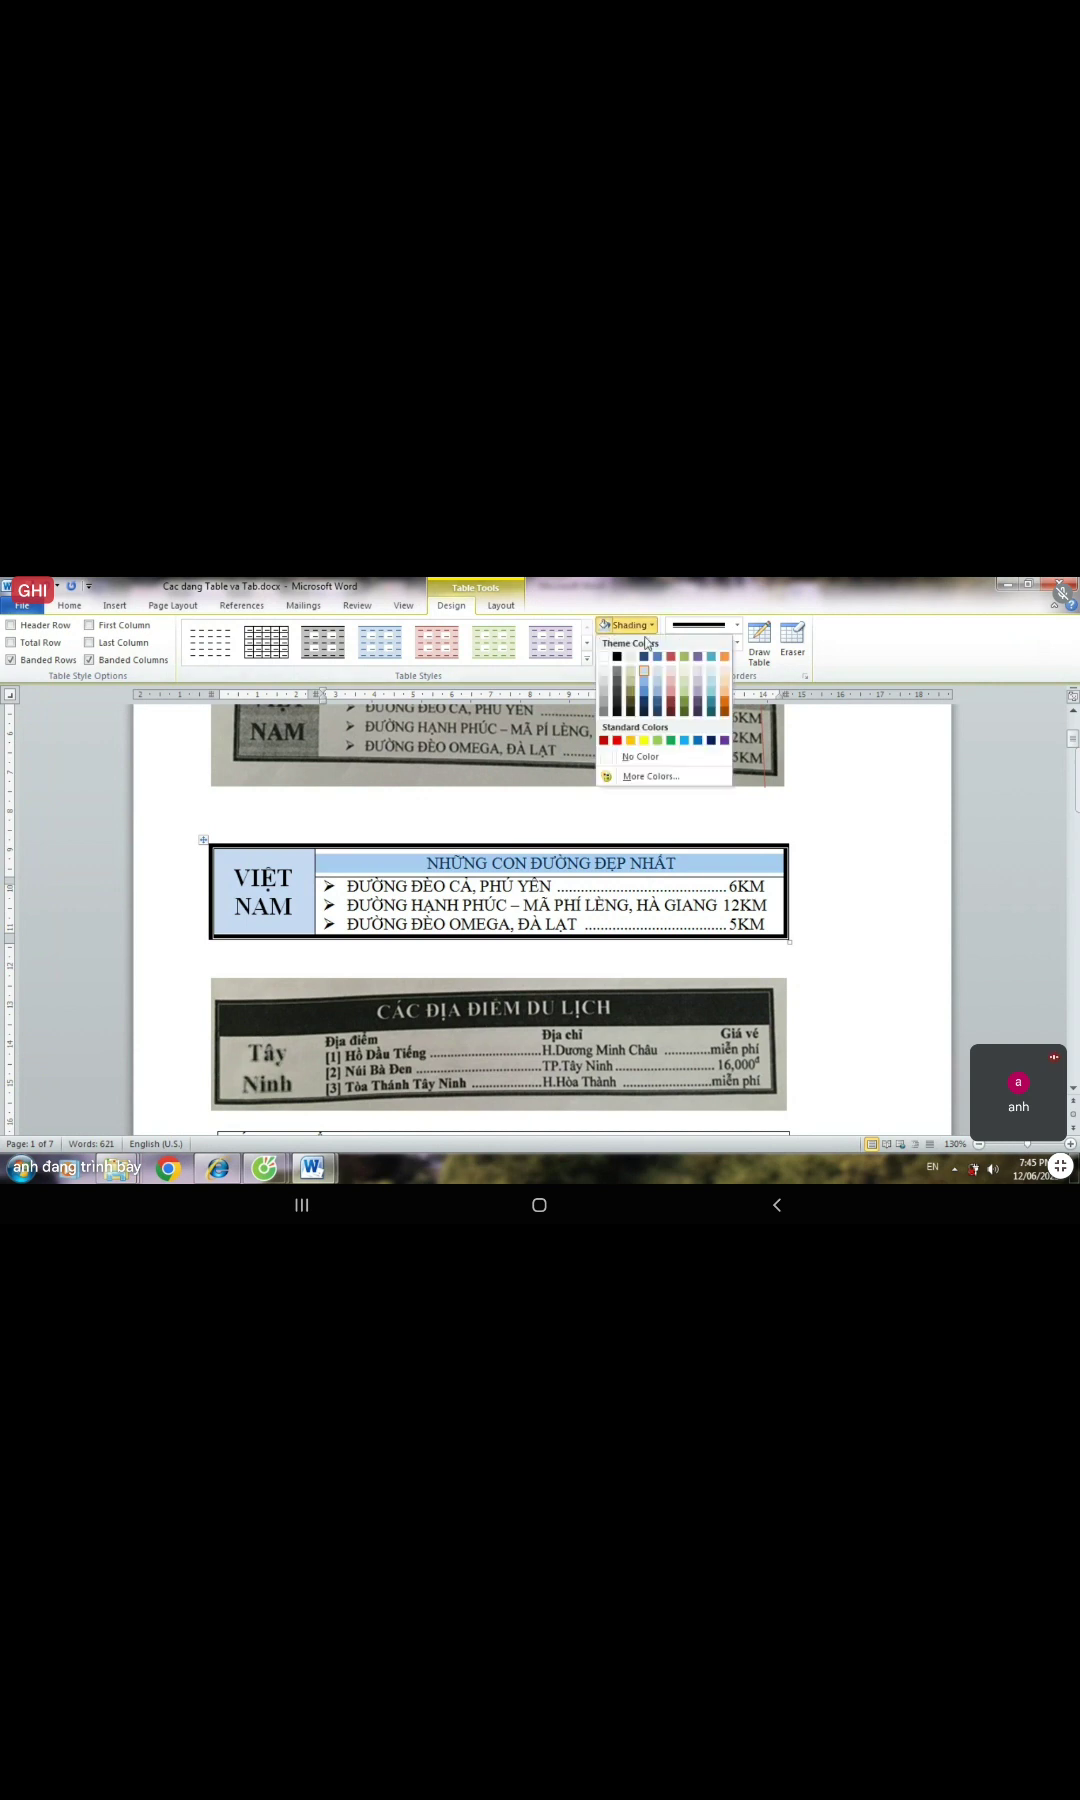
{"action": "left_click", "coordinate": [645, 678]}
{"action": "left_click", "coordinate": [840, 845]}
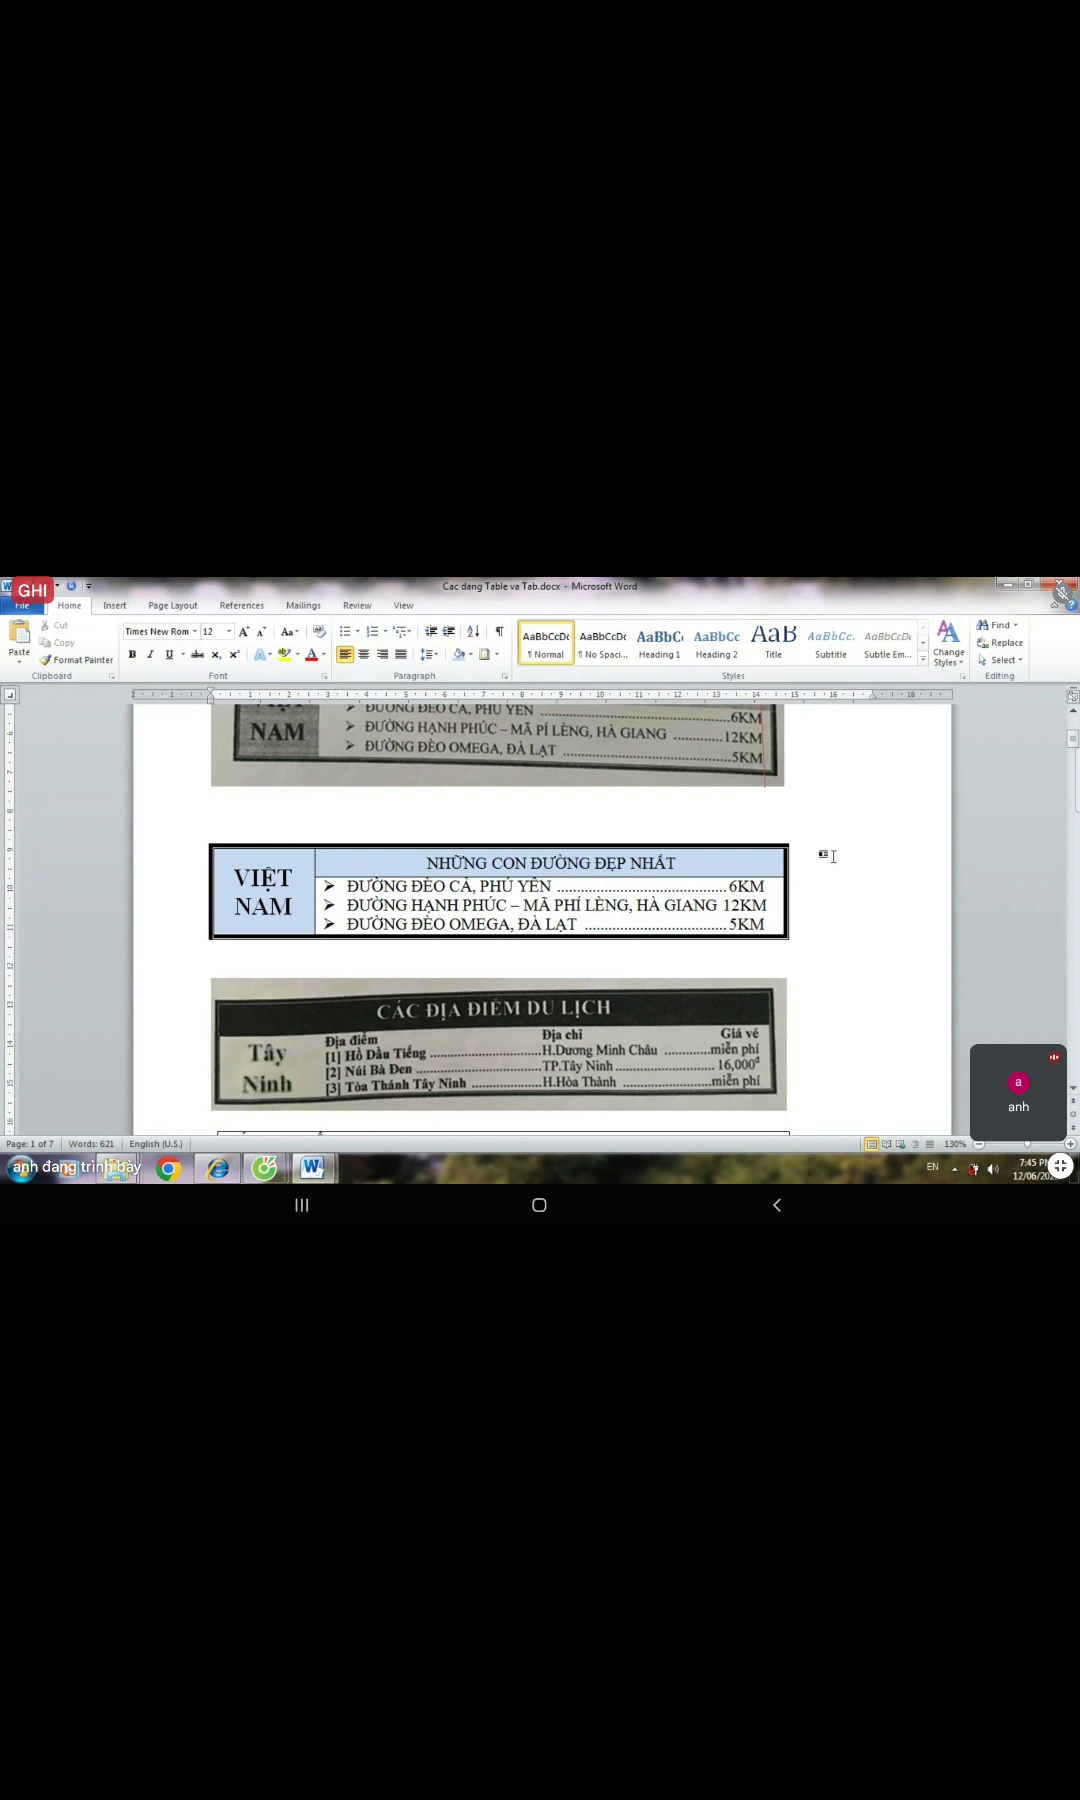
- Insert eight blank lines between the "CÁC ĐỊA ĐIỂM DU LỊCH" sample picture and the existing table below it
{"action": "scroll", "coordinate": [832, 856], "scroll_direction": "down", "scroll_amount": 4}
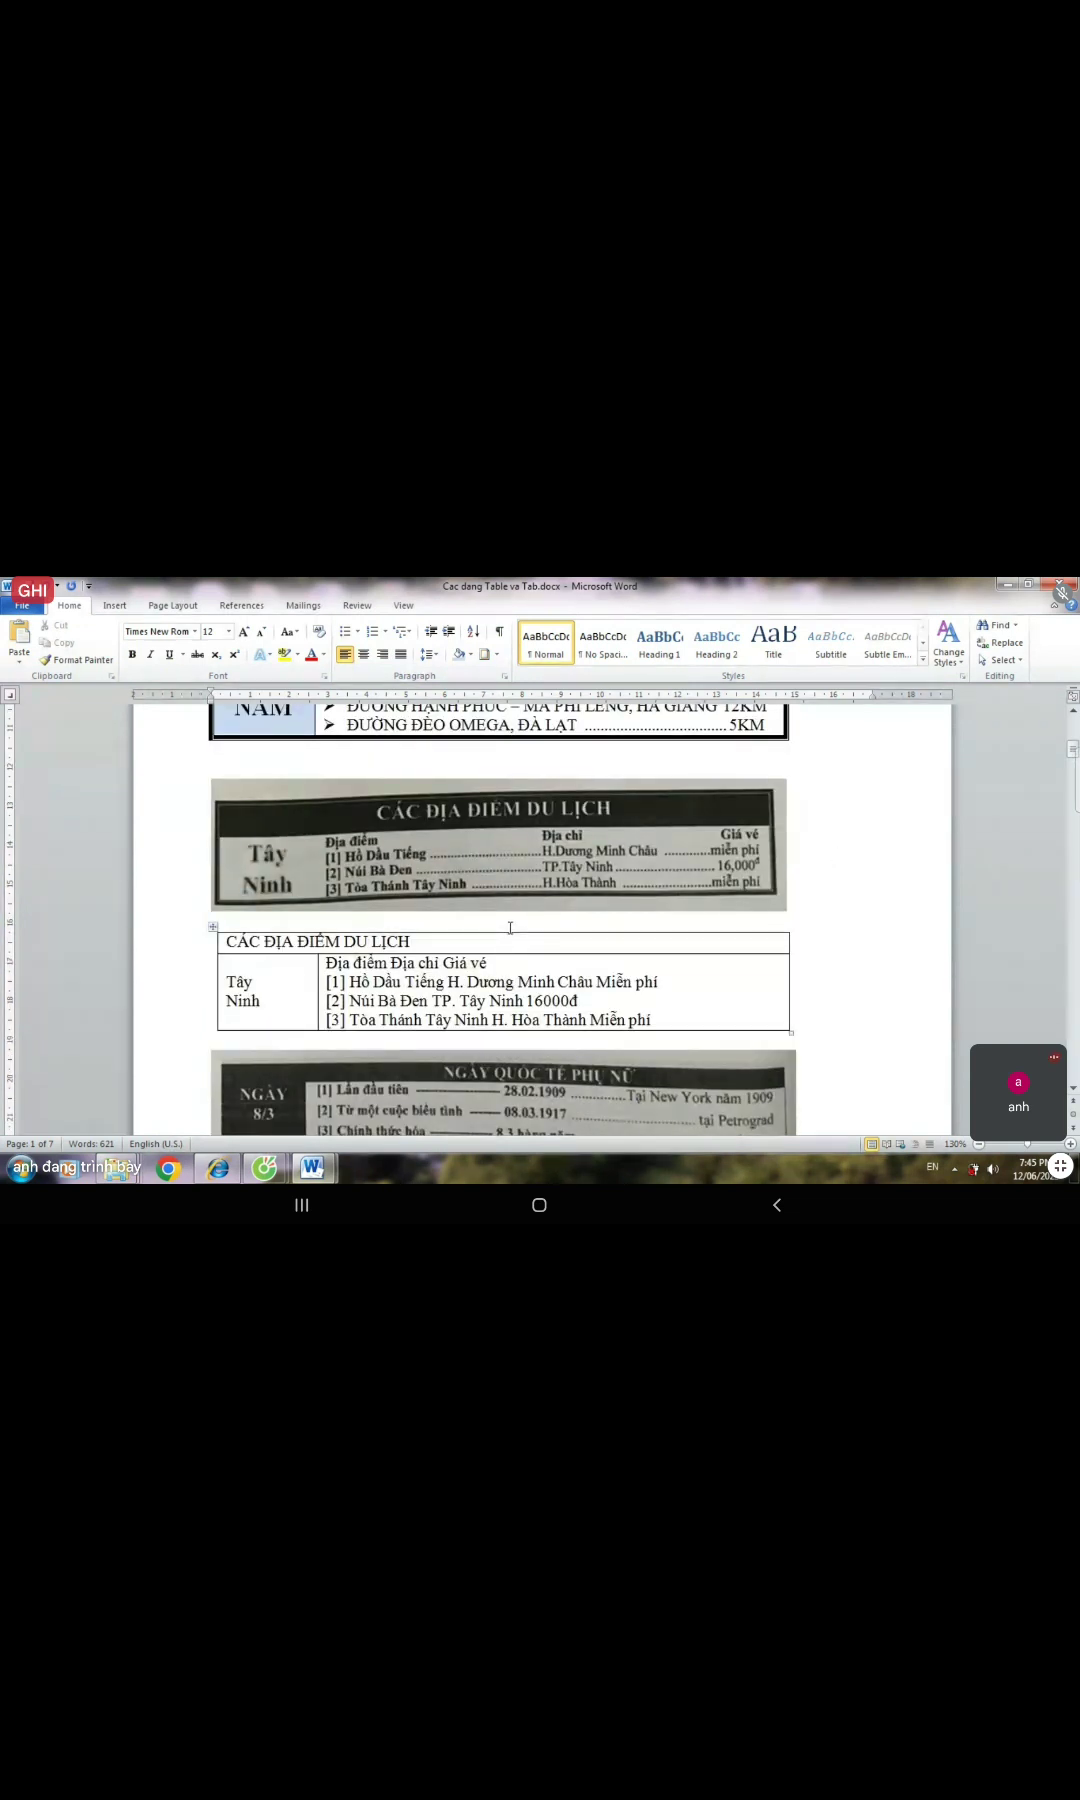
{"action": "key", "text": "Return"}
{"action": "key", "text": "Return"}
{"action": "key", "text": "Return"}
{"action": "key", "text": "Return"}
{"action": "key", "text": "Return"}
{"action": "key", "text": "Return"}
{"action": "key", "text": "Return"}
{"action": "key", "text": "Return"}
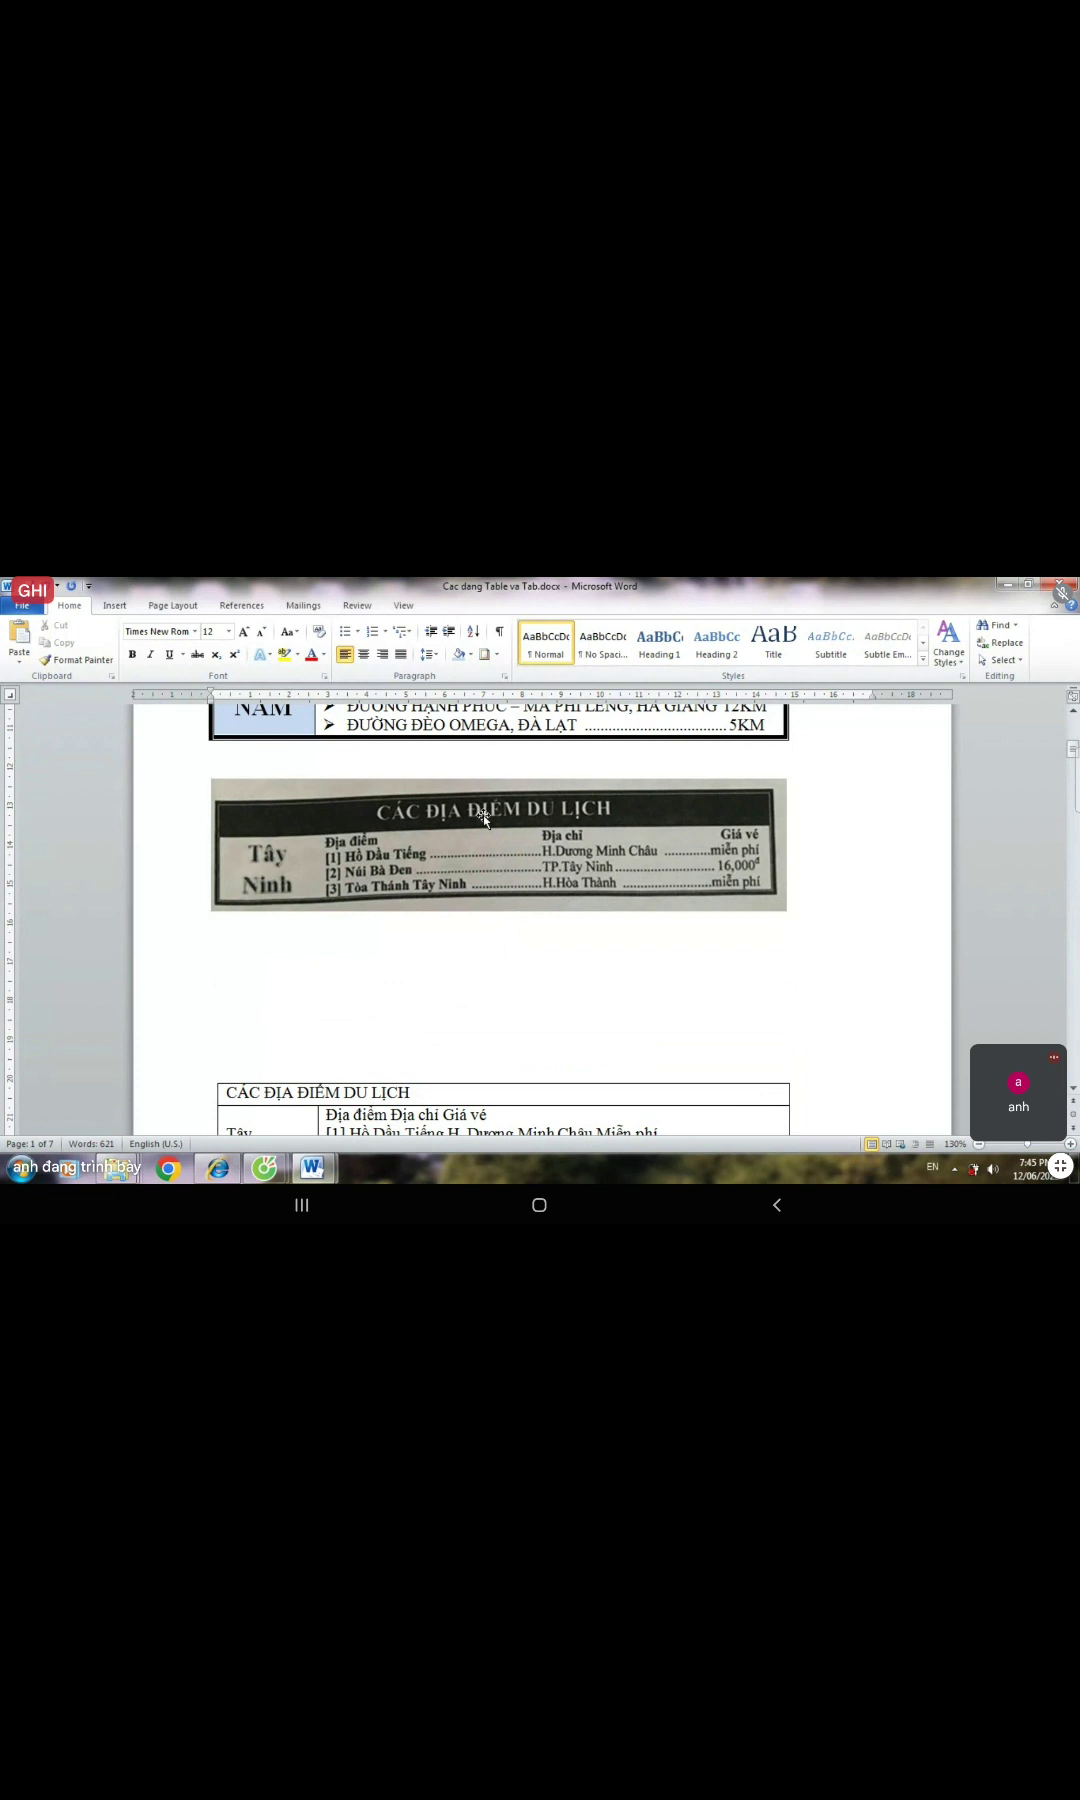
- Draw a 3 pt bordered table below the sample picture with a narrow header row and a lower row split into two columns
{"action": "left_click", "coordinate": [246, 922]}
{"action": "left_click", "coordinate": [114, 605]}
{"action": "left_click", "coordinate": [126, 648]}
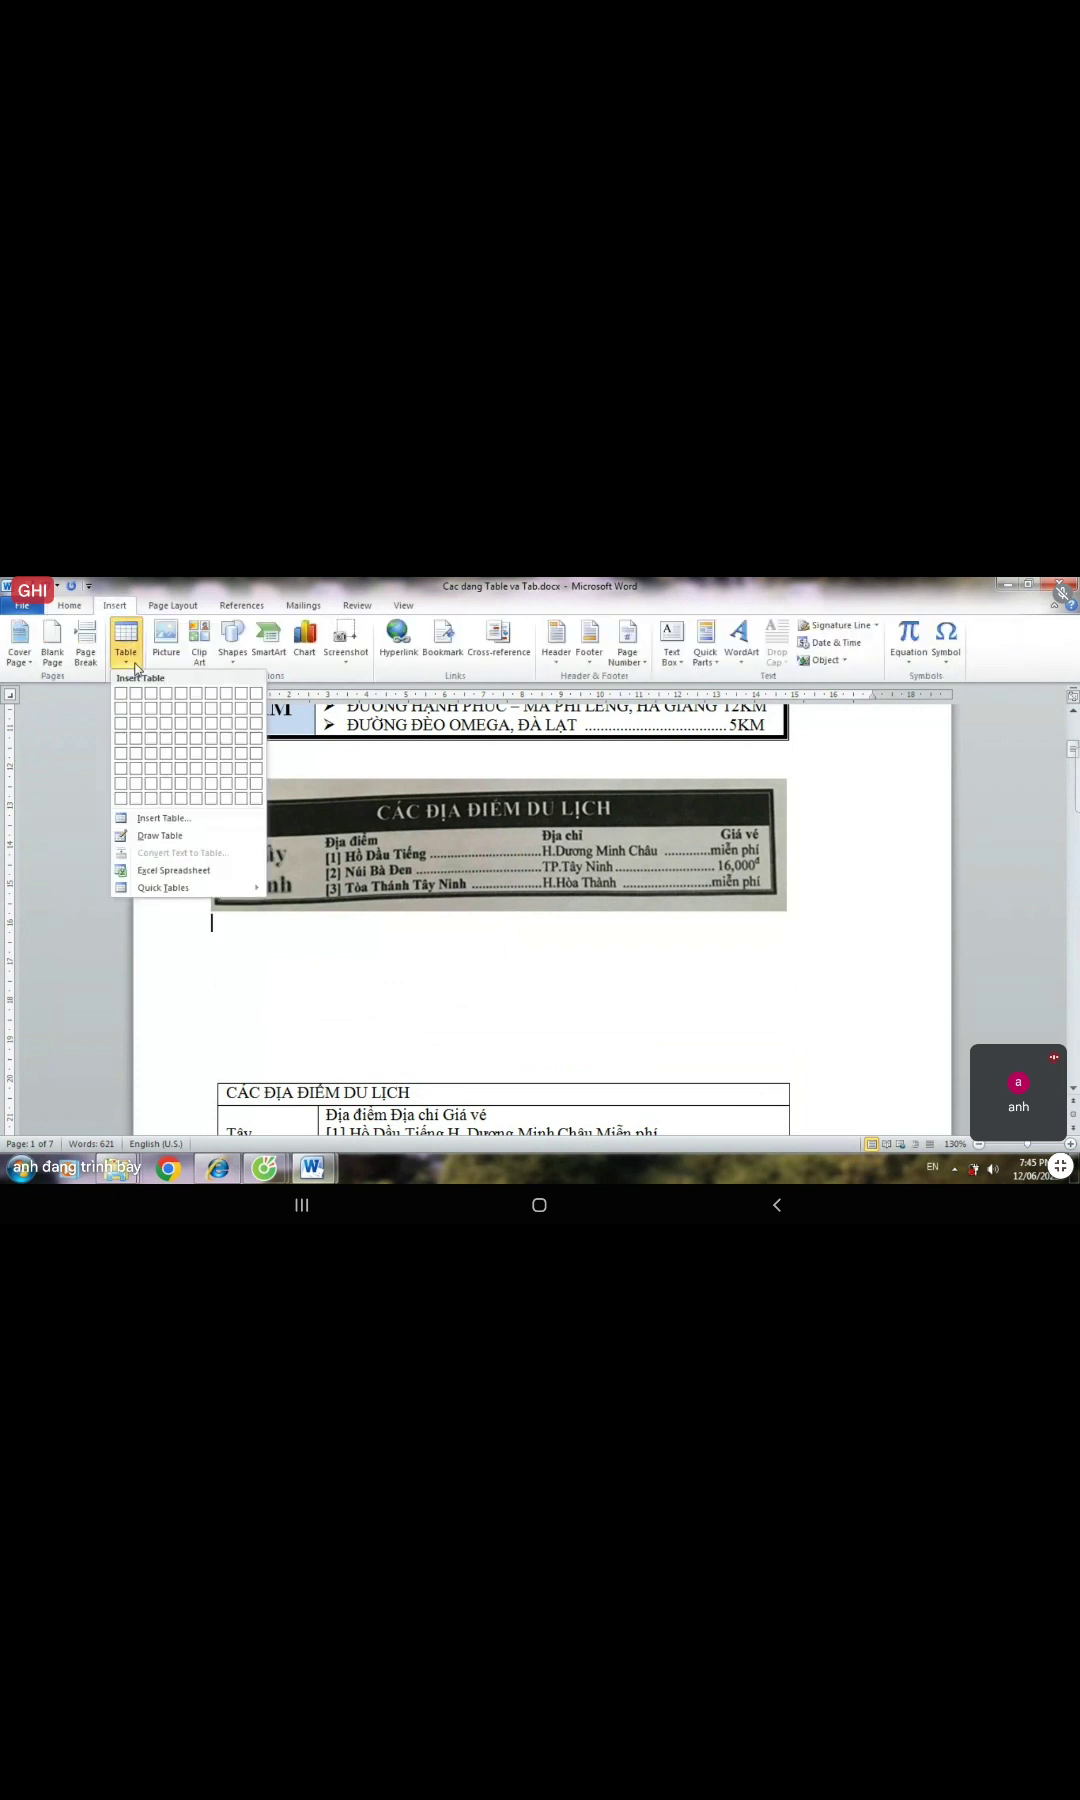
{"action": "left_click", "coordinate": [160, 835]}
{"action": "mouse_move", "coordinate": [220, 929]}
{"action": "left_mouse_down"}
{"action": "mouse_move", "coordinate": [514, 975]}
{"action": "mouse_move", "coordinate": [767, 1040]}
{"action": "mouse_move", "coordinate": [782, 1032]}
{"action": "left_mouse_up"}
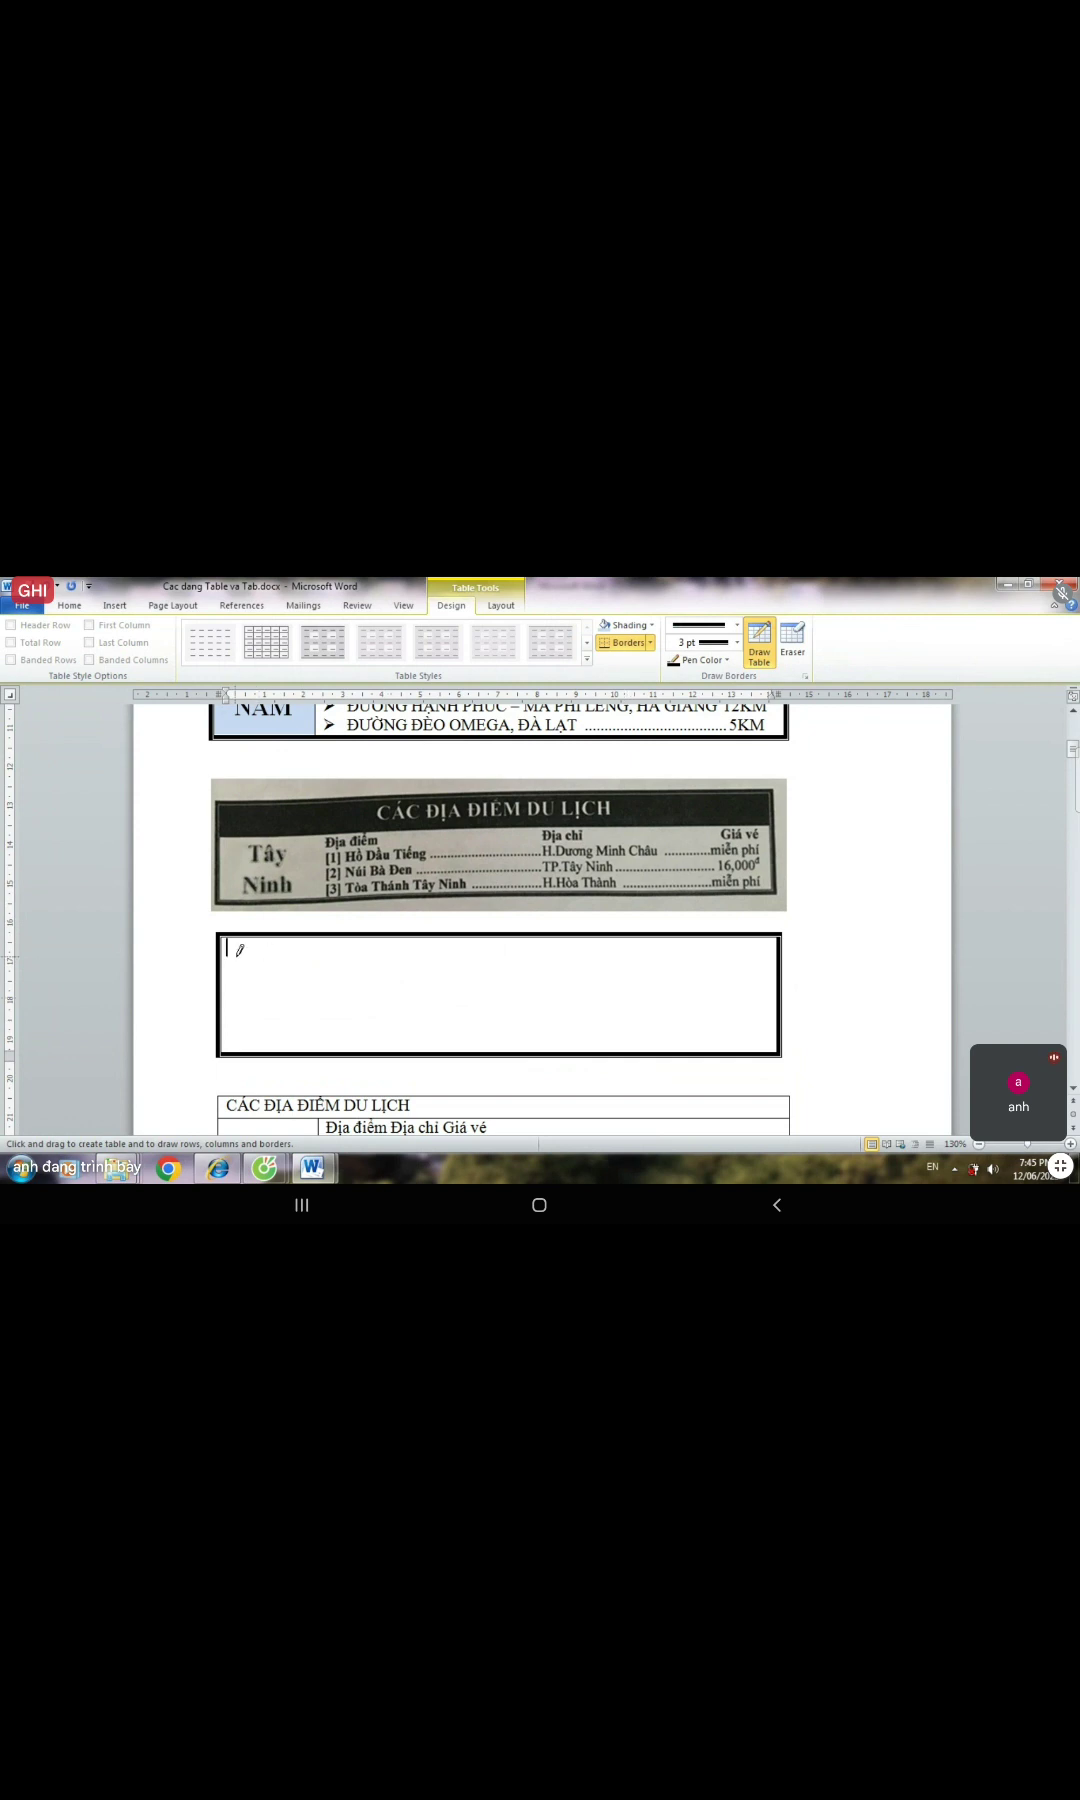
{"action": "left_click_drag", "start_coordinate": [298, 958], "coordinate": [514, 950]}
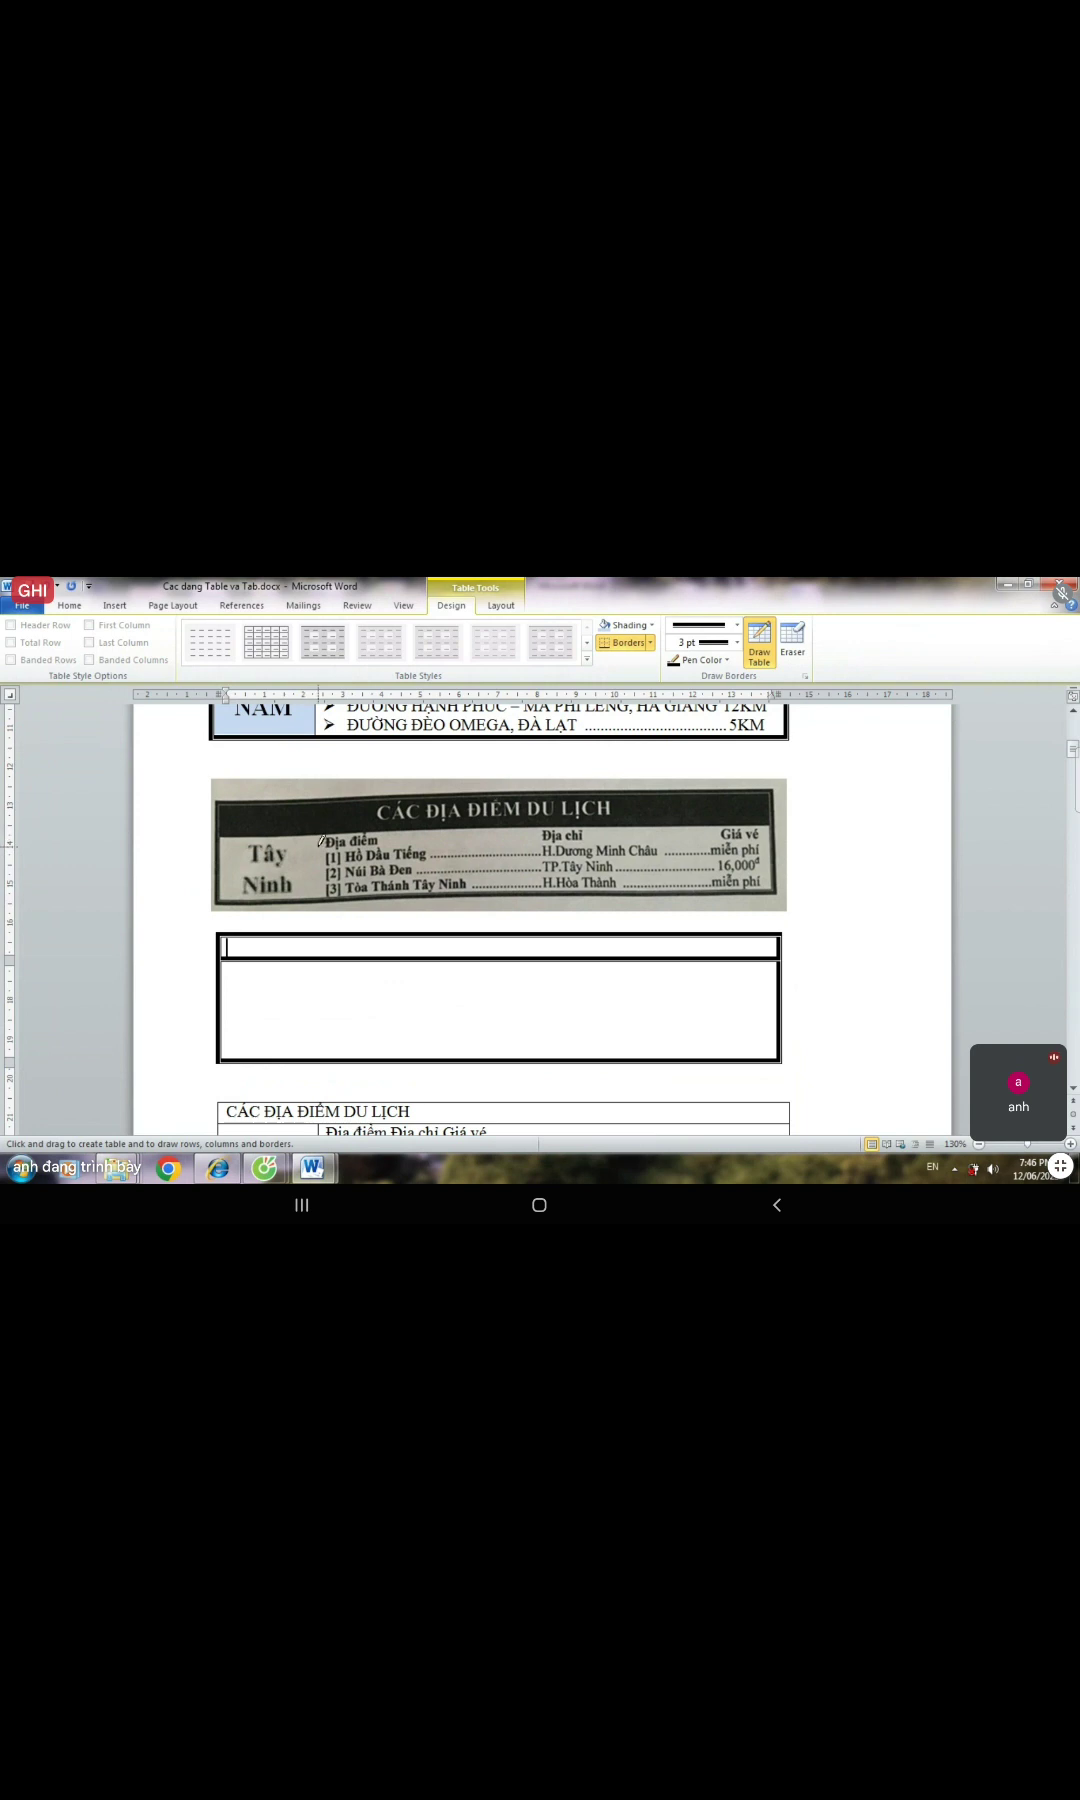
{"action": "left_click_drag", "start_coordinate": [332, 958], "coordinate": [328, 1016]}
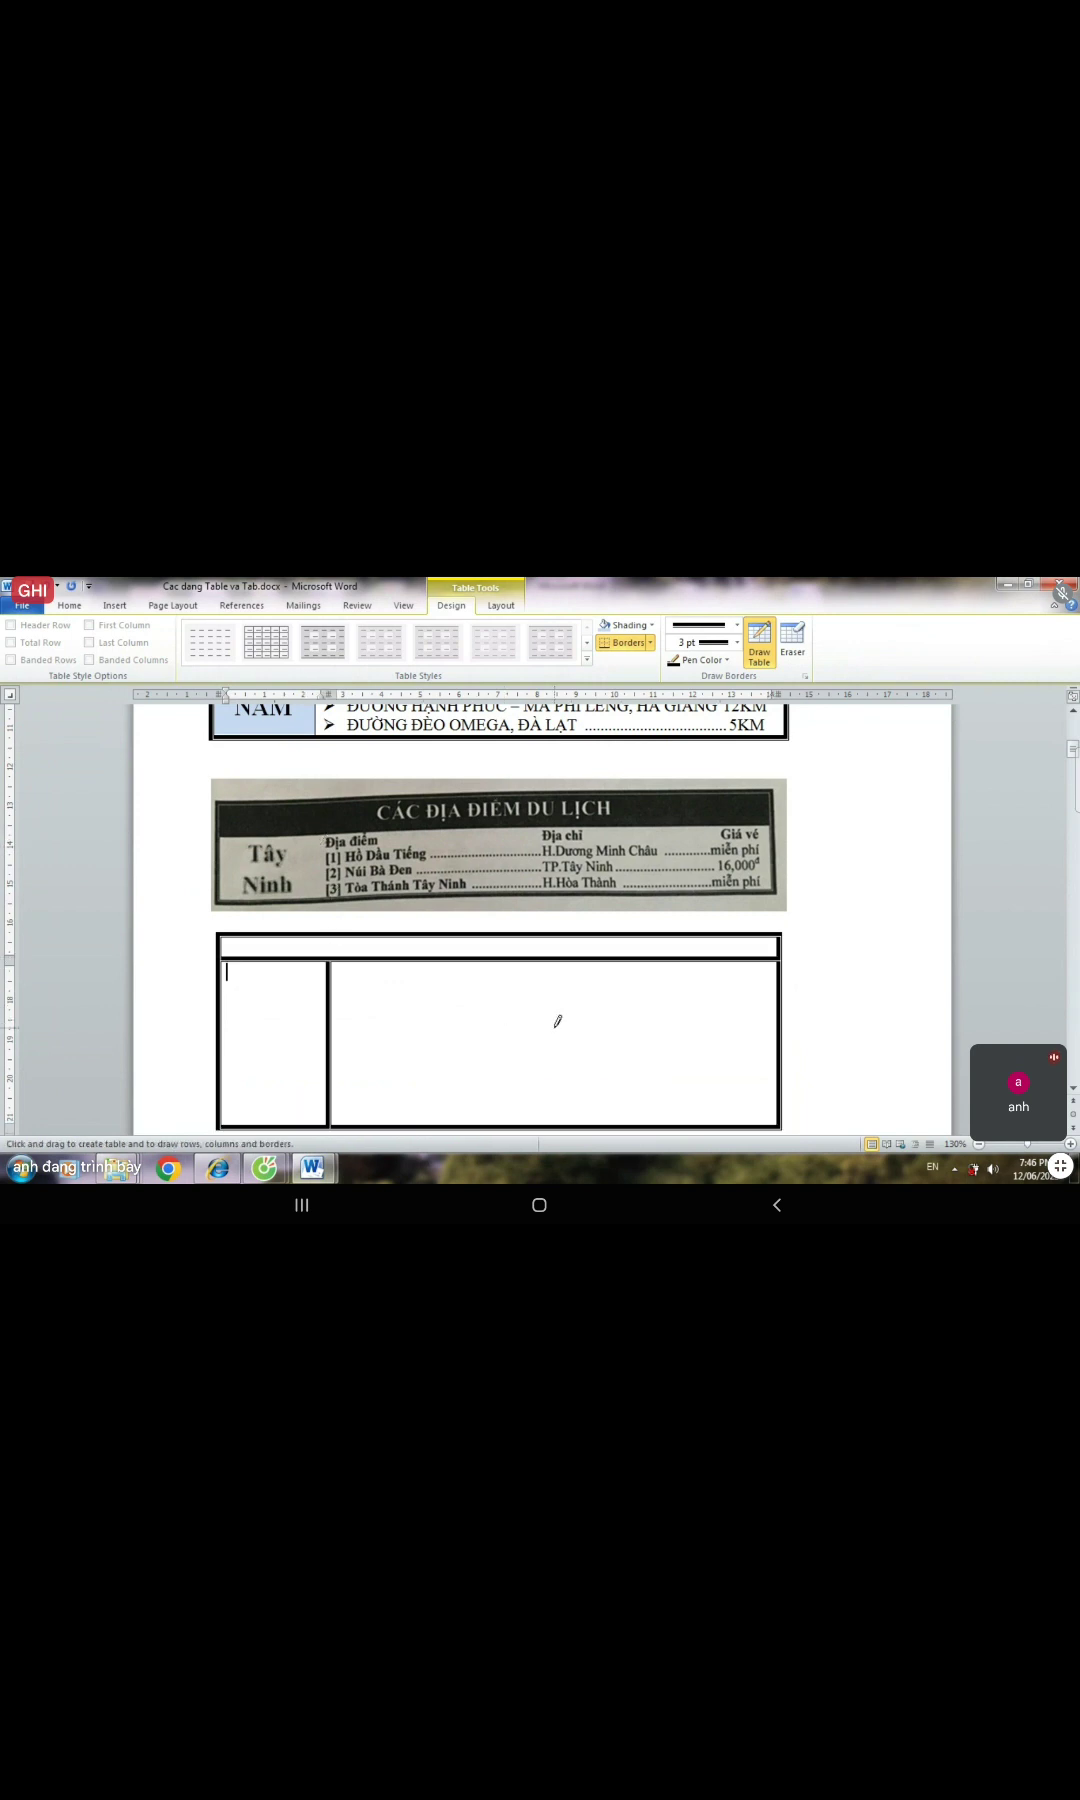
{"action": "key", "text": "Escape"}
- Enter "TÂY NINH" in the narrow first cell of the drawn table's lower row and centre it horizontally and vertically
{"action": "left_click", "coordinate": [297, 987]}
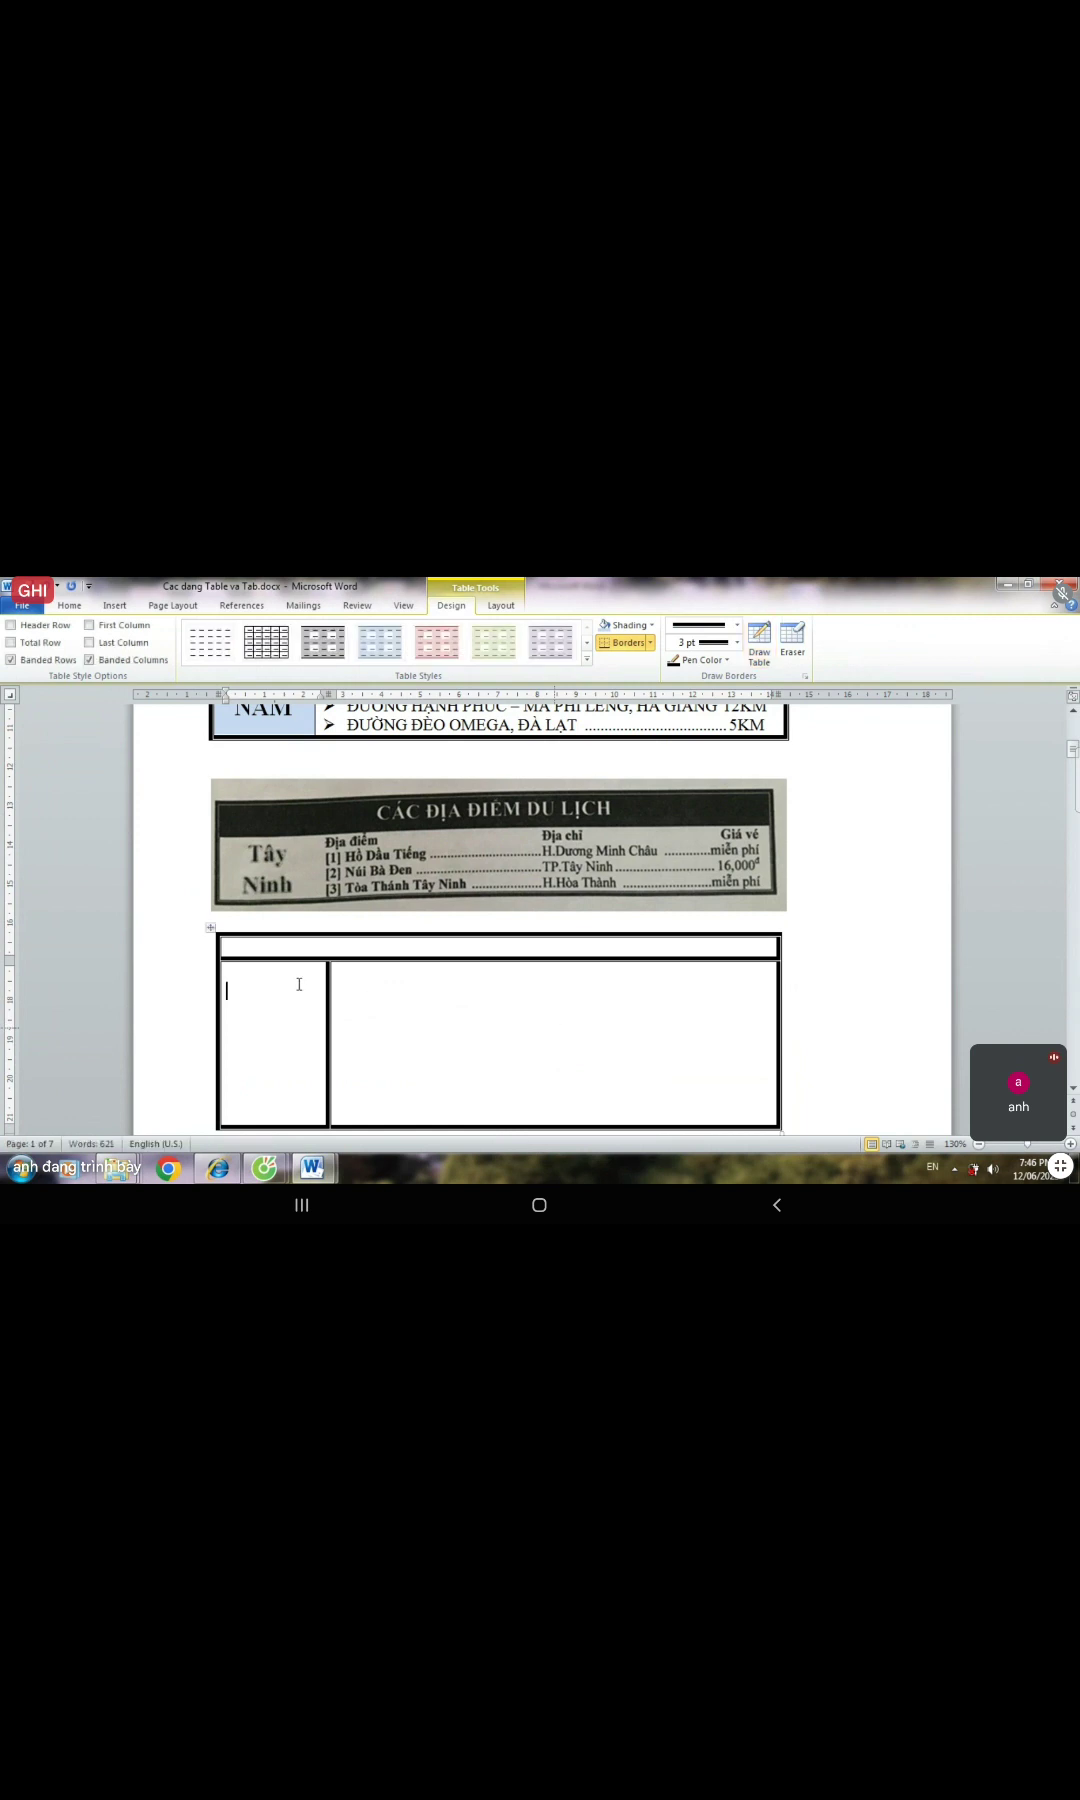
{"action": "left_click", "coordinate": [350, 995]}
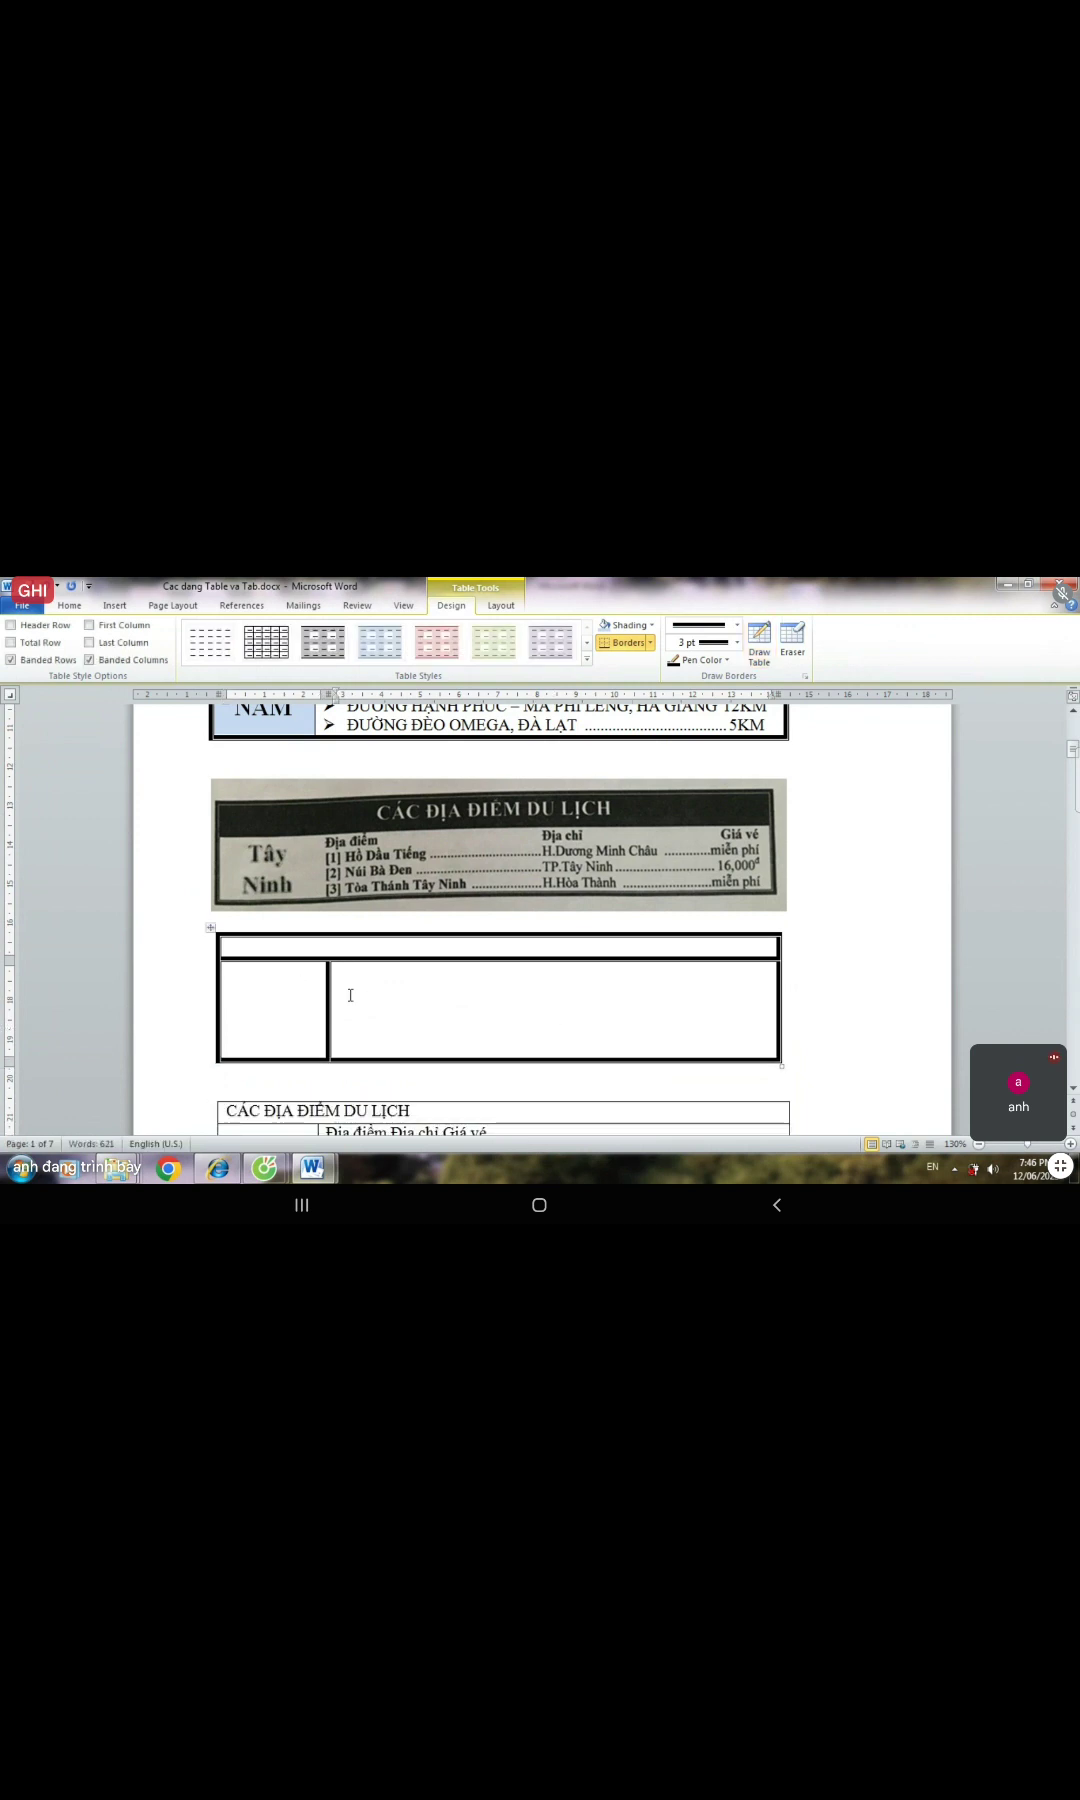
{"action": "left_click", "coordinate": [287, 986]}
{"action": "type", "text": "ÂY"}
{"action": "type", "text": " NINH"}
{"action": "left_click_drag", "start_coordinate": [229, 988], "coordinate": [272, 1012]}
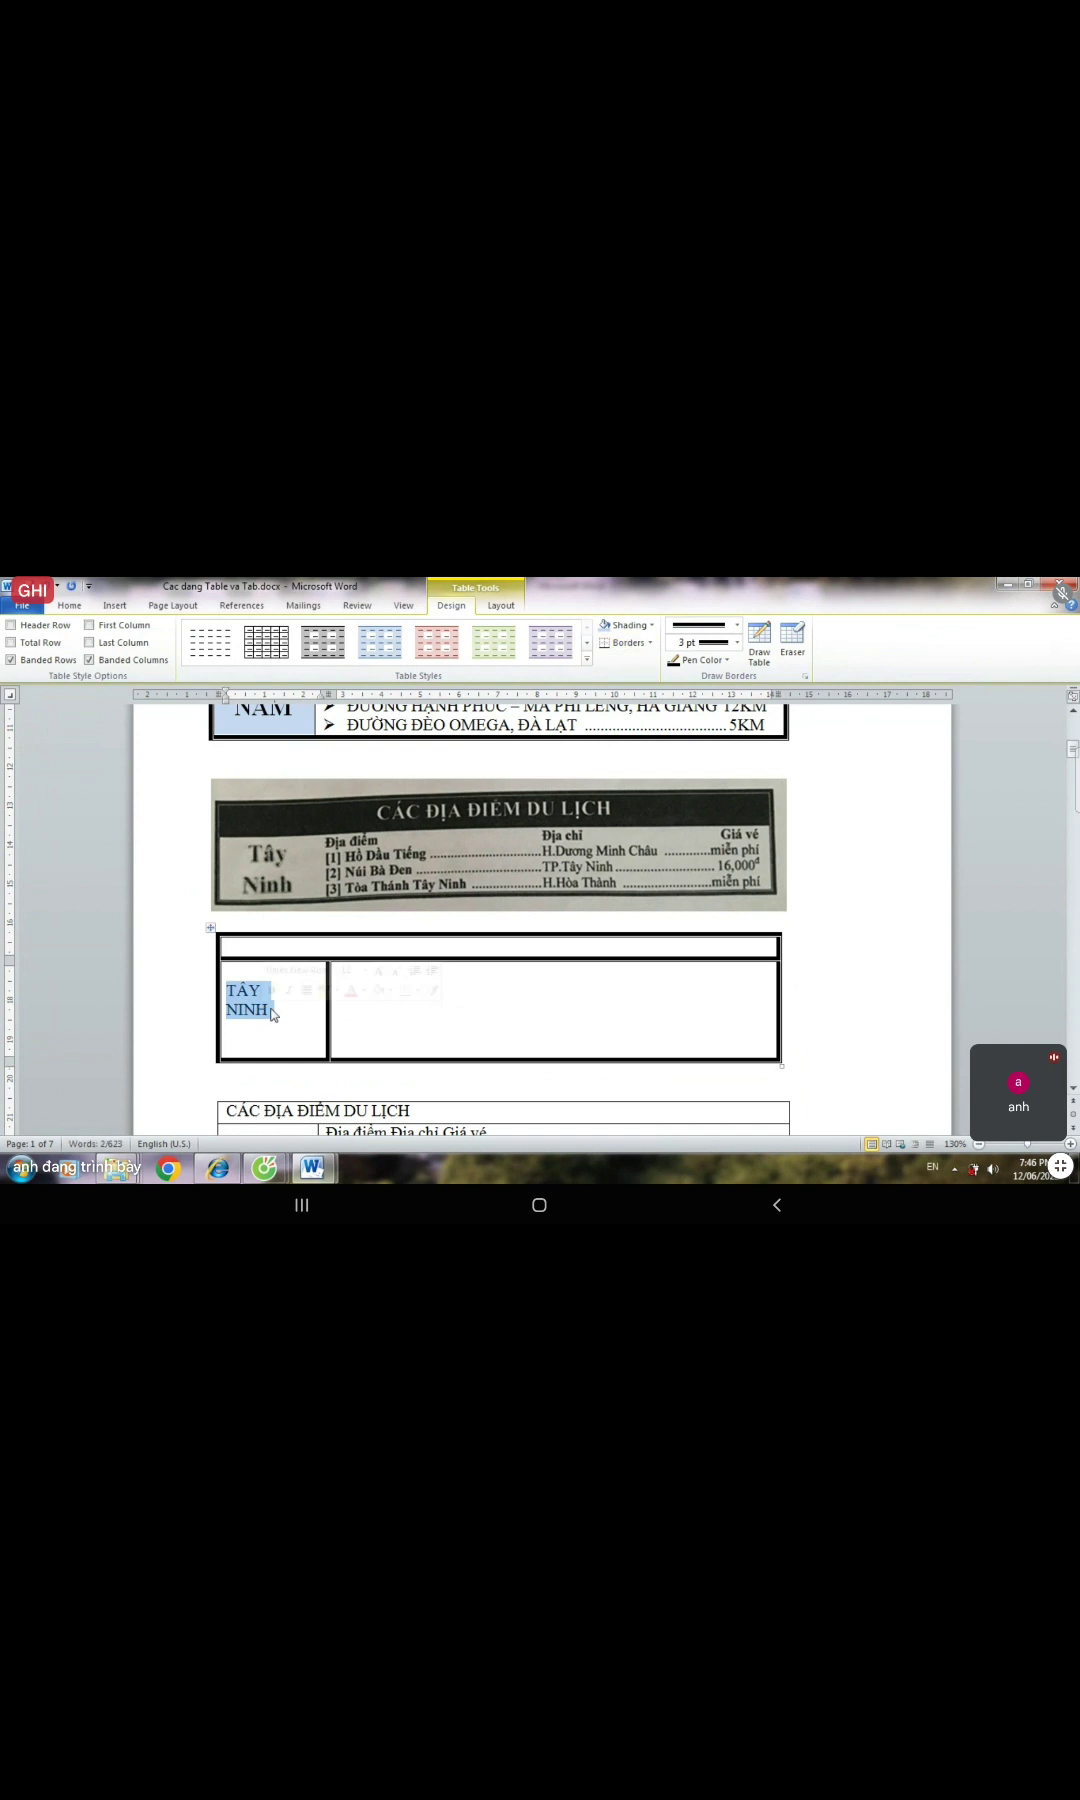
{"action": "left_click", "coordinate": [501, 605]}
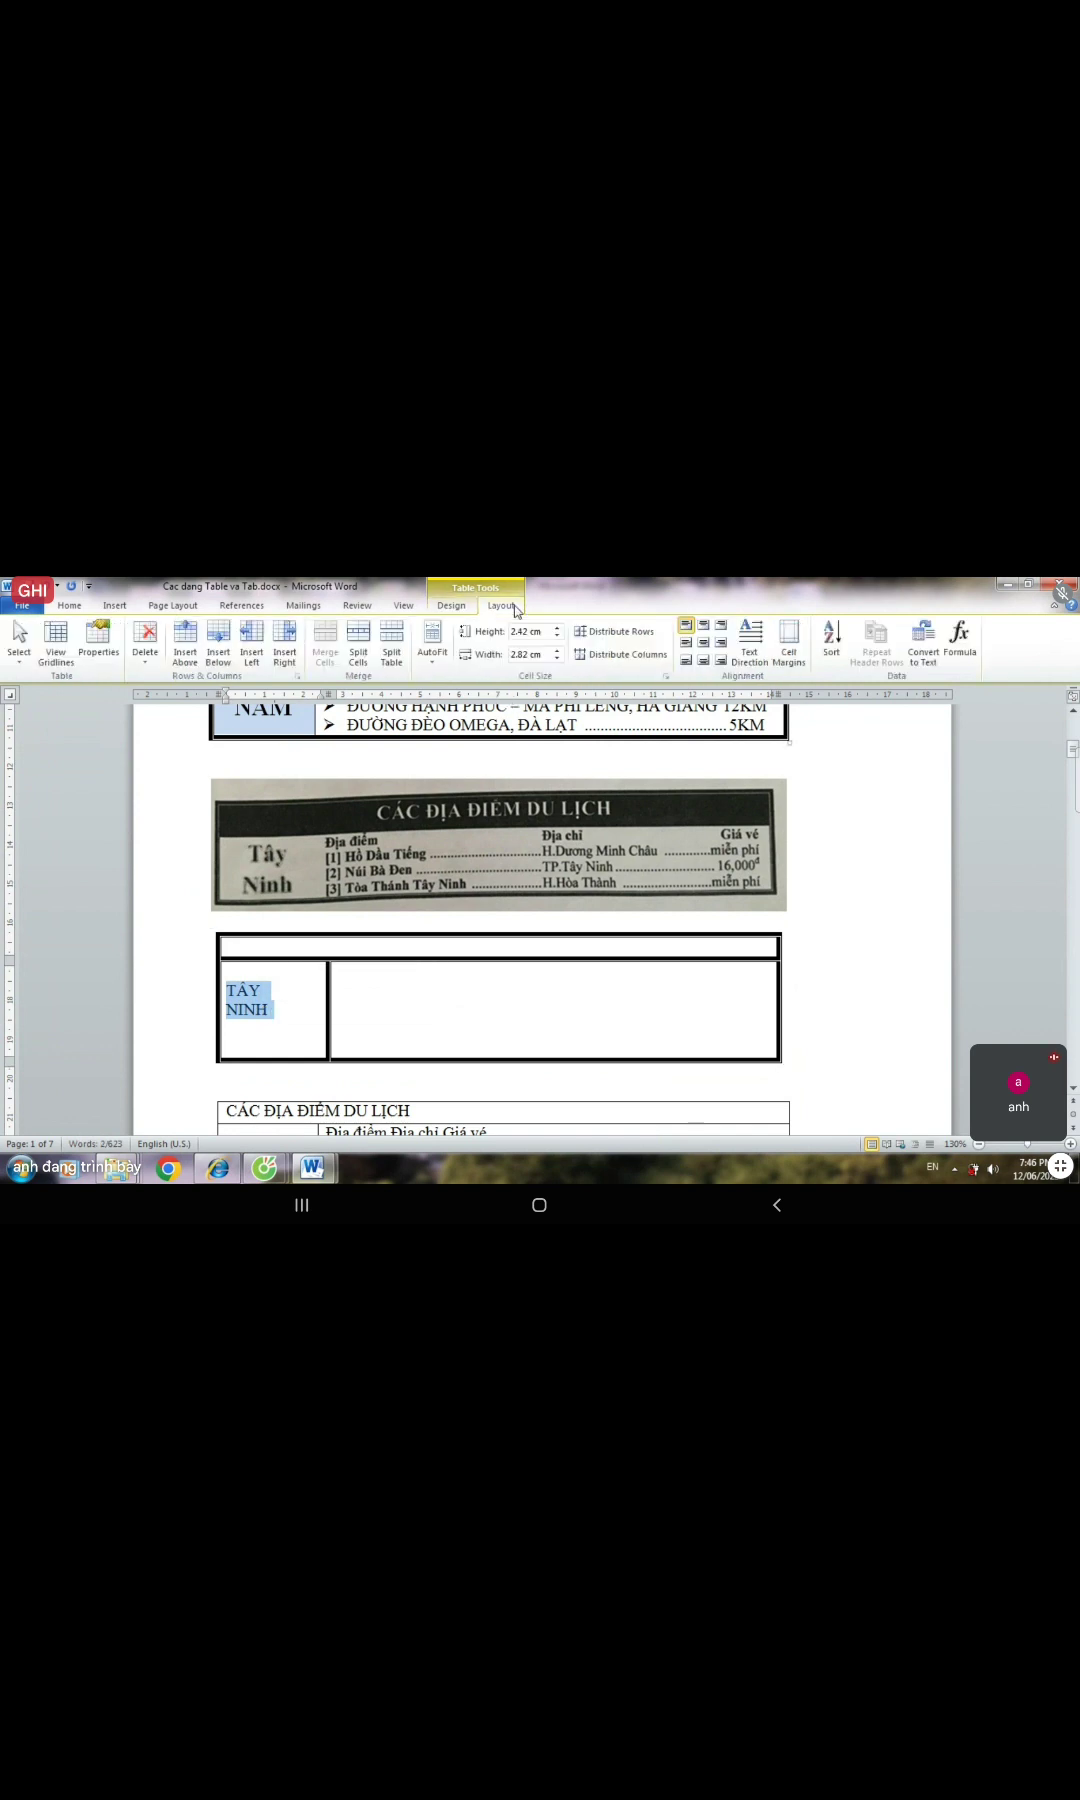
{"action": "left_click", "coordinate": [703, 644]}
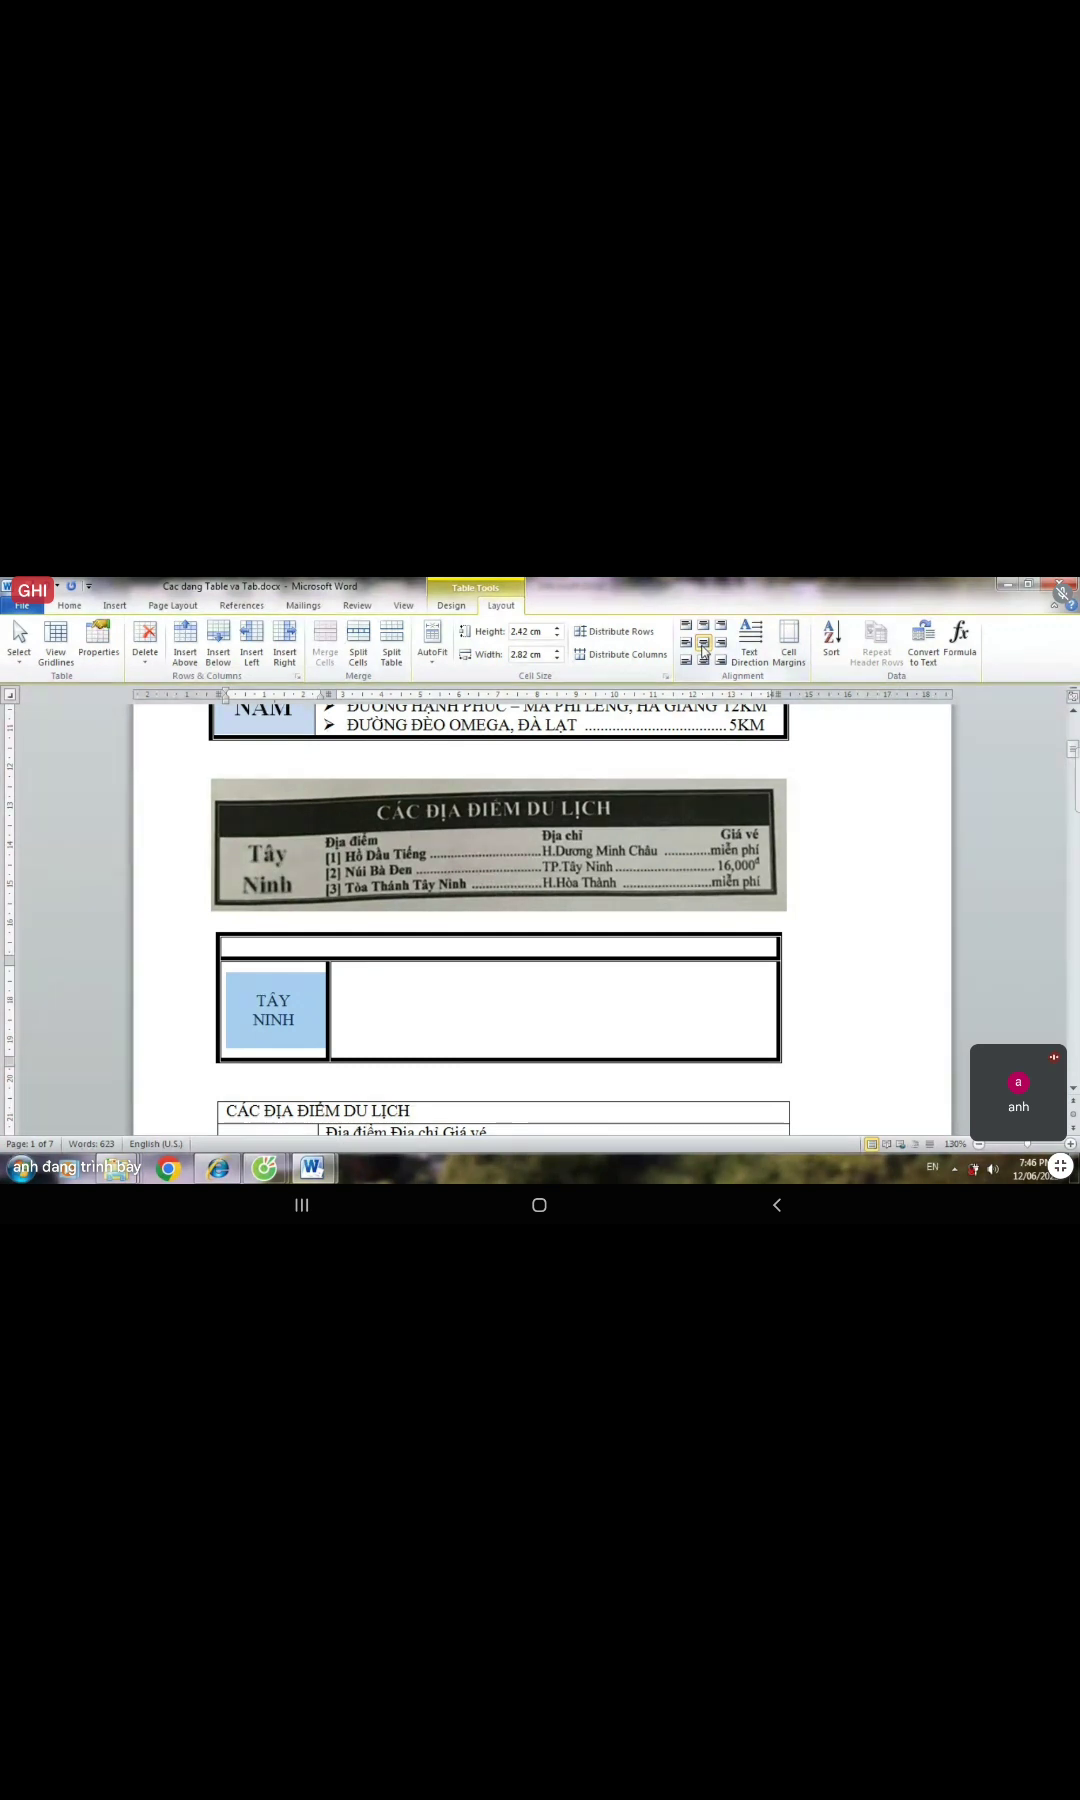
- Enter the heading "CAC DIA DIEM DU LICH" in the drawn table's header row
{"action": "left_click", "coordinate": [437, 948]}
{"action": "type", "text": "C"}
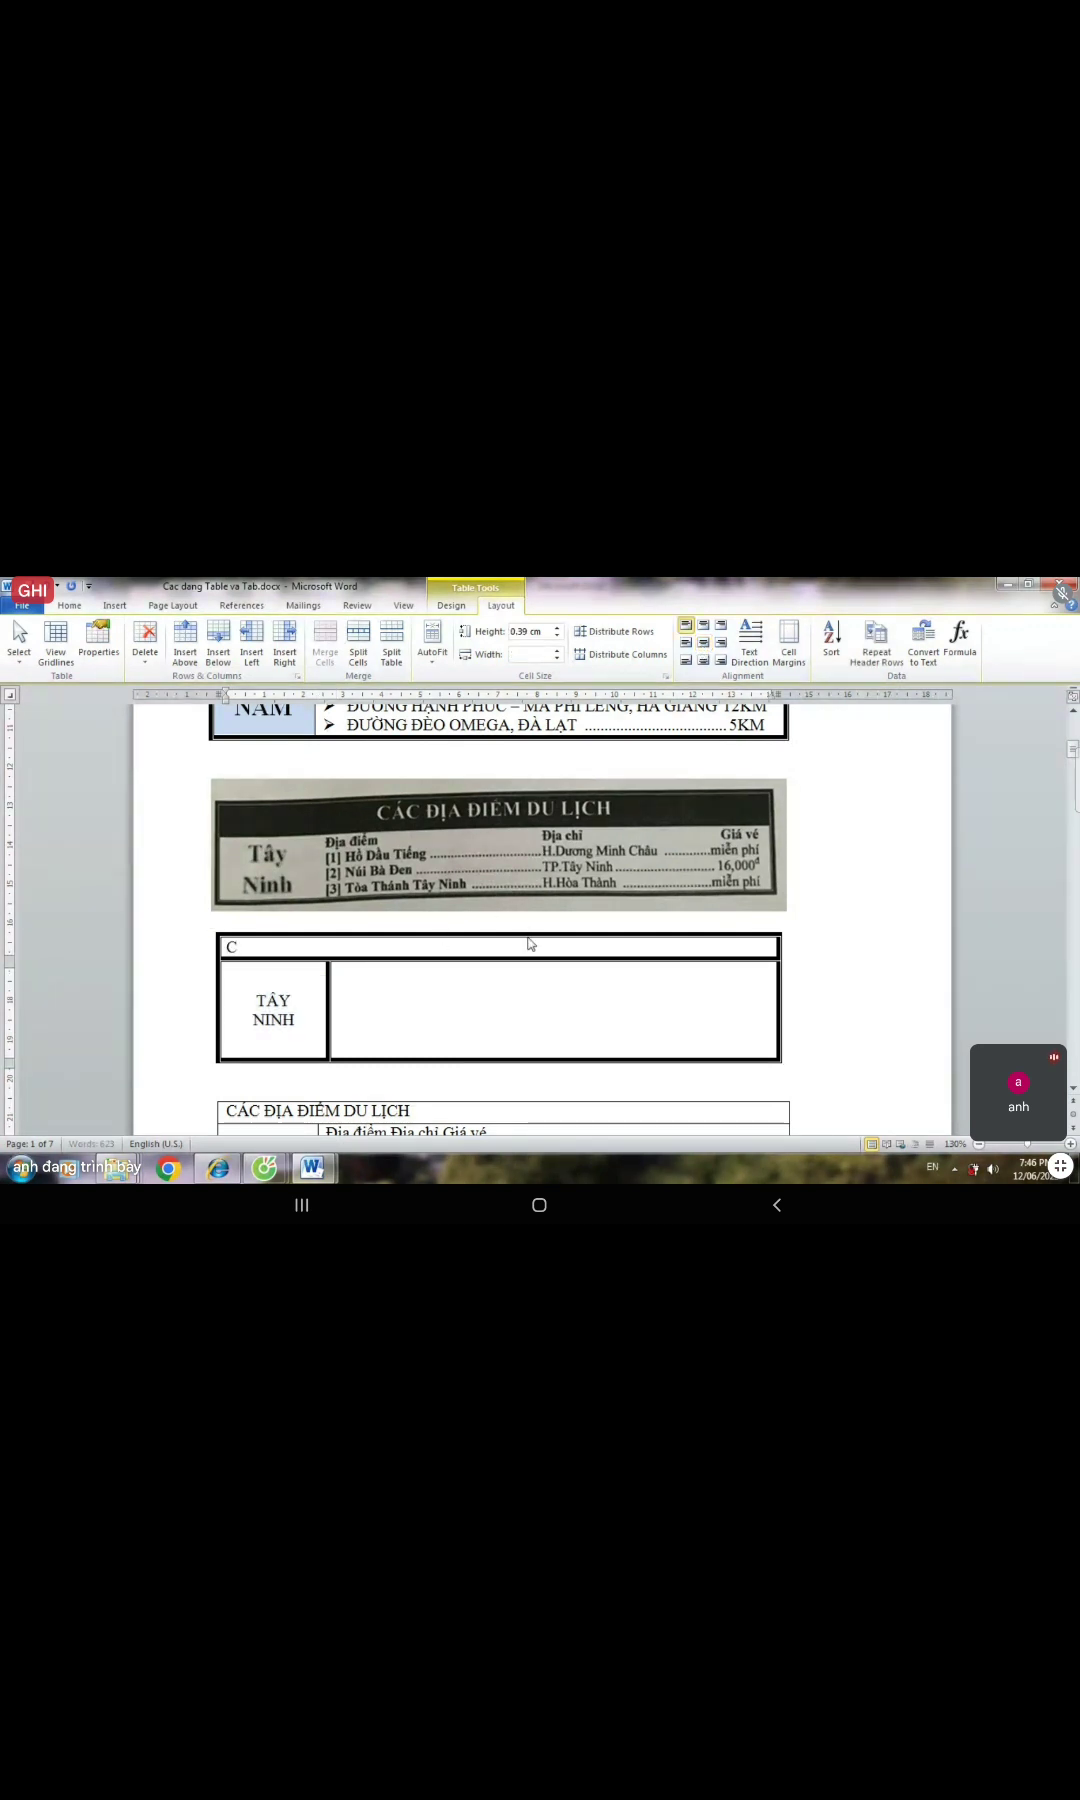
{"action": "type", "text": "AC DIA DIEM DU LICH"}
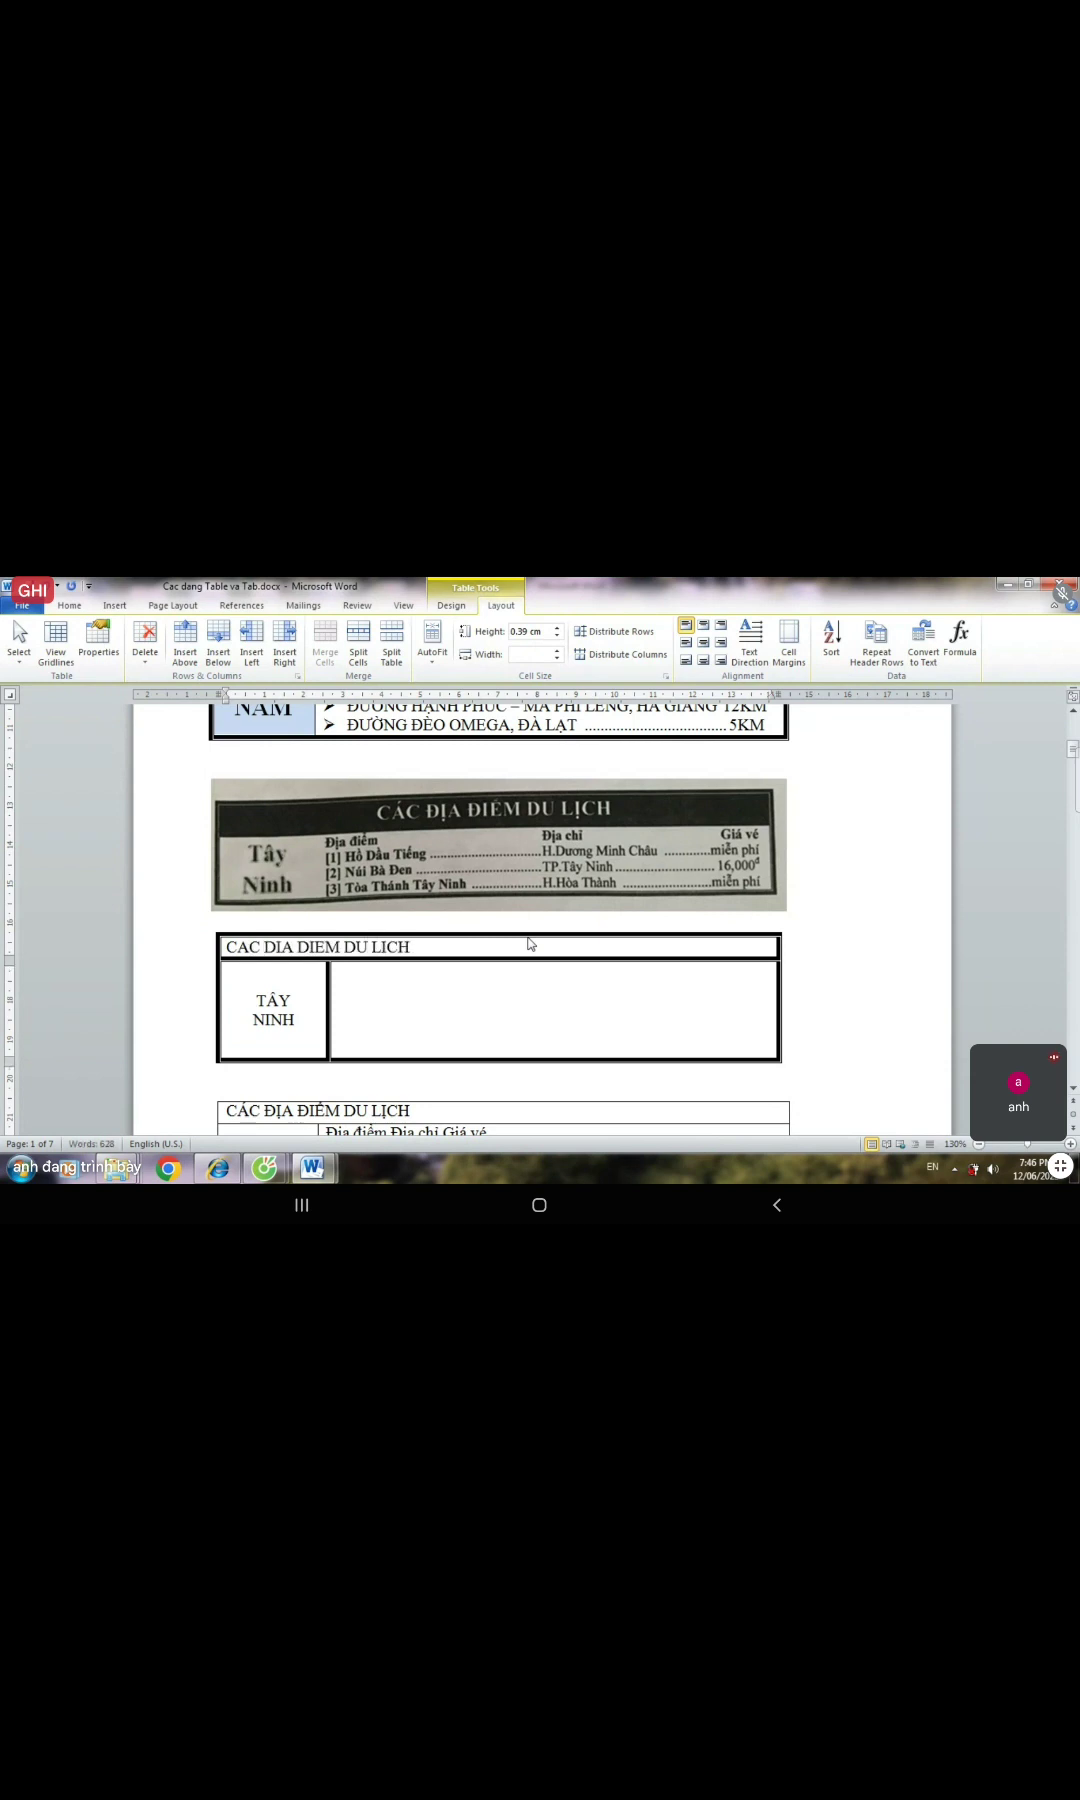
{"action": "left_click", "coordinate": [406, 977]}
- Redraw the four outer borders of the existing "CÁC ĐỊA ĐIỂM DU LỊCH" table with the thick 3 pt line style
{"action": "scroll", "coordinate": [406, 977], "scroll_direction": "down", "scroll_amount": 3}
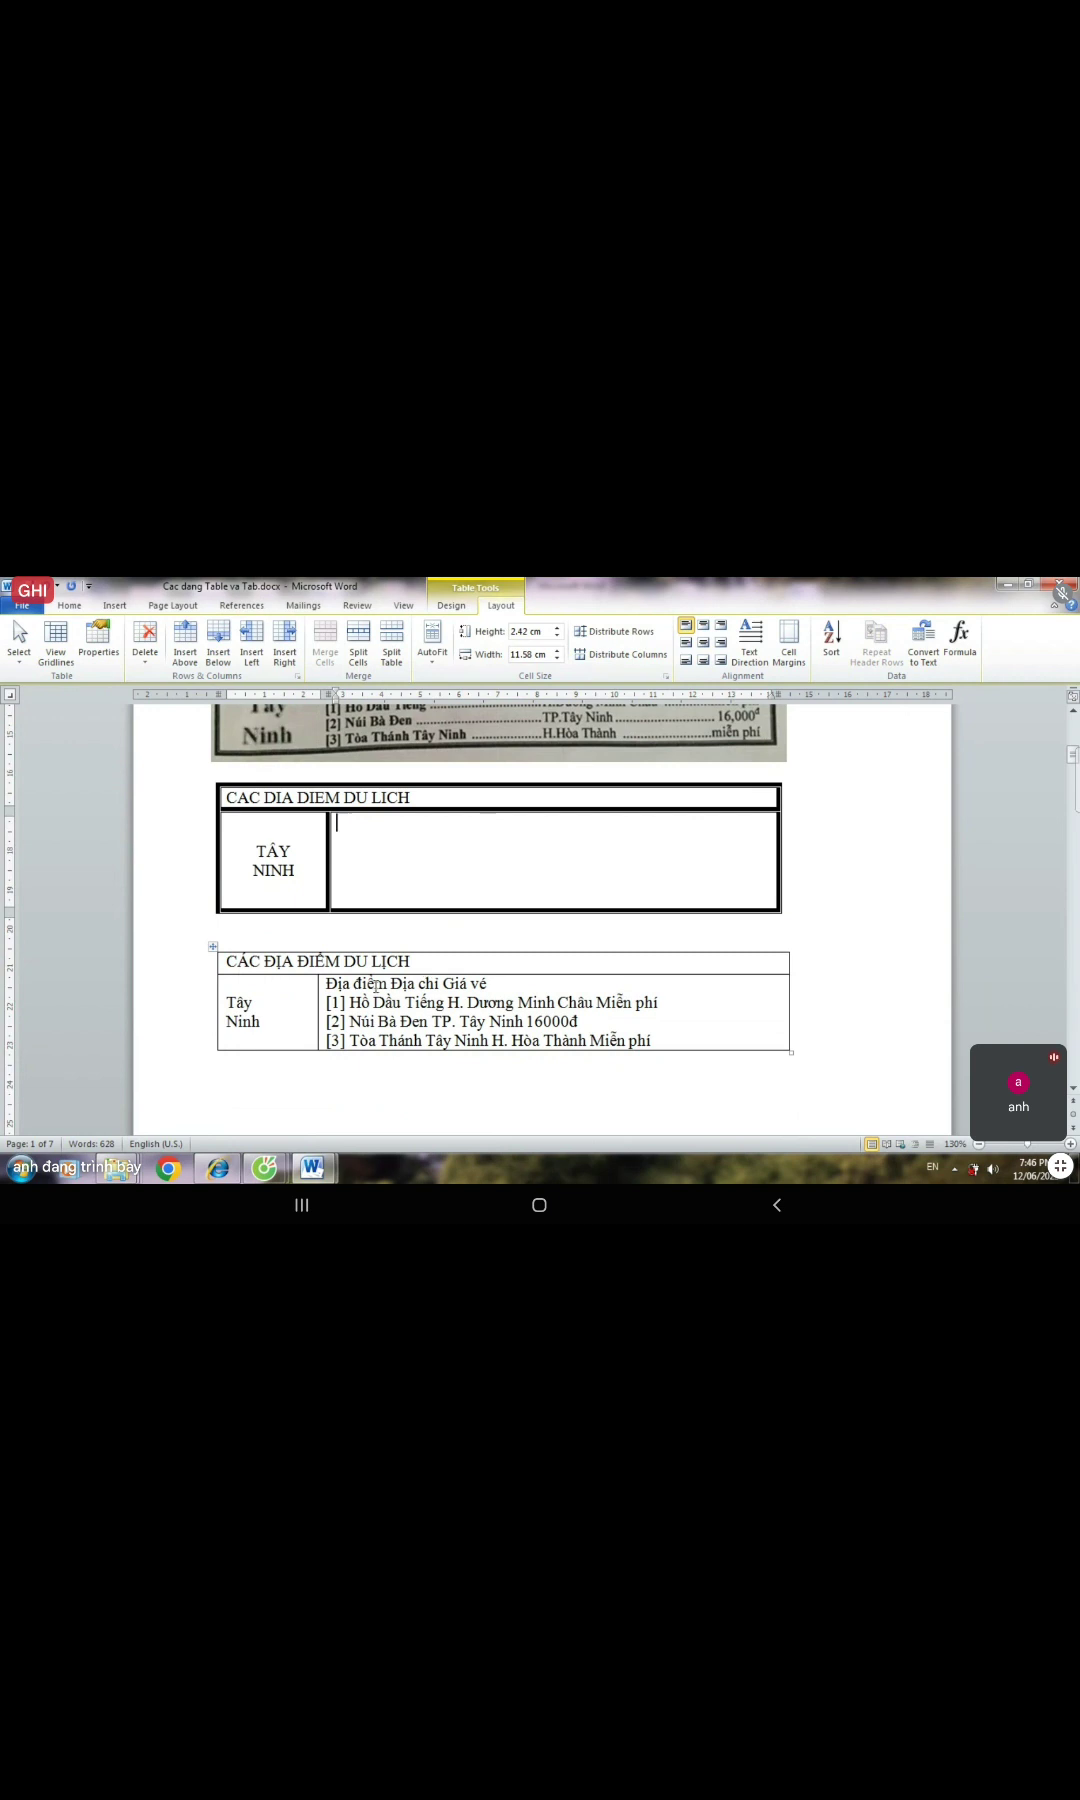
{"action": "left_click", "coordinate": [458, 610]}
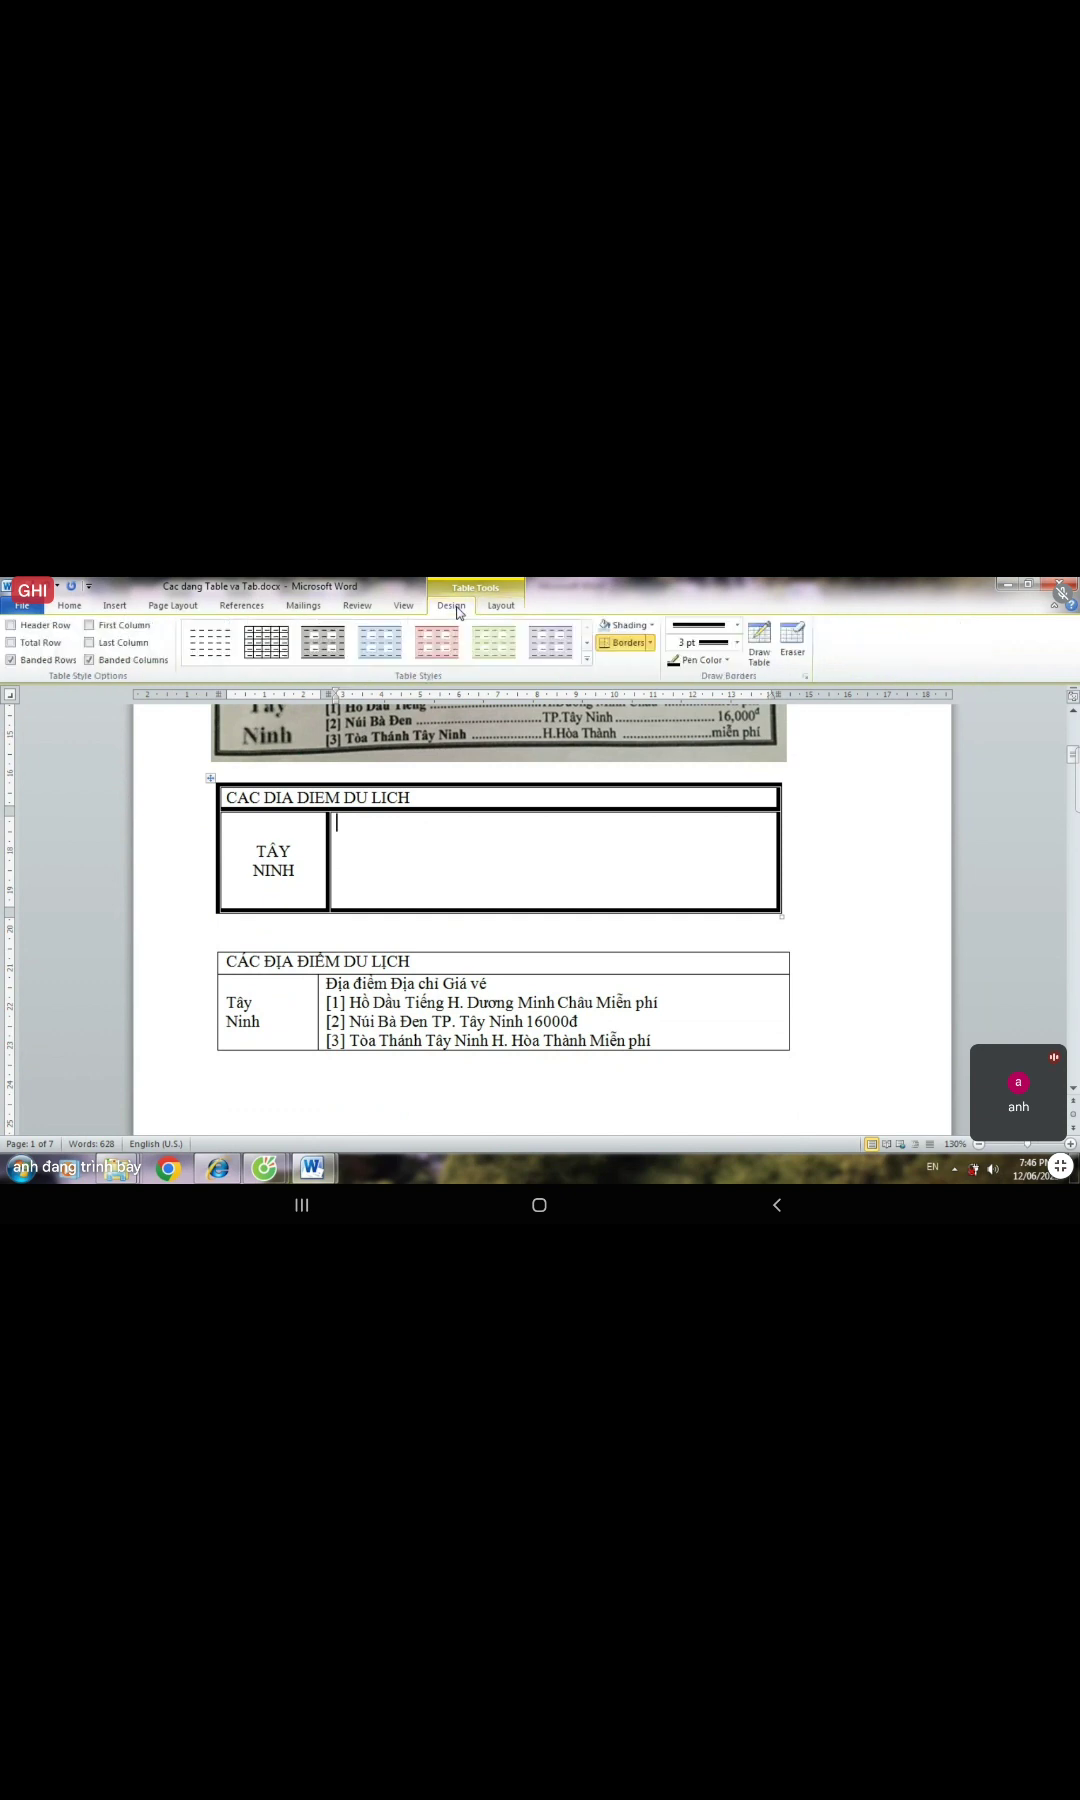
{"action": "left_click", "coordinate": [737, 625]}
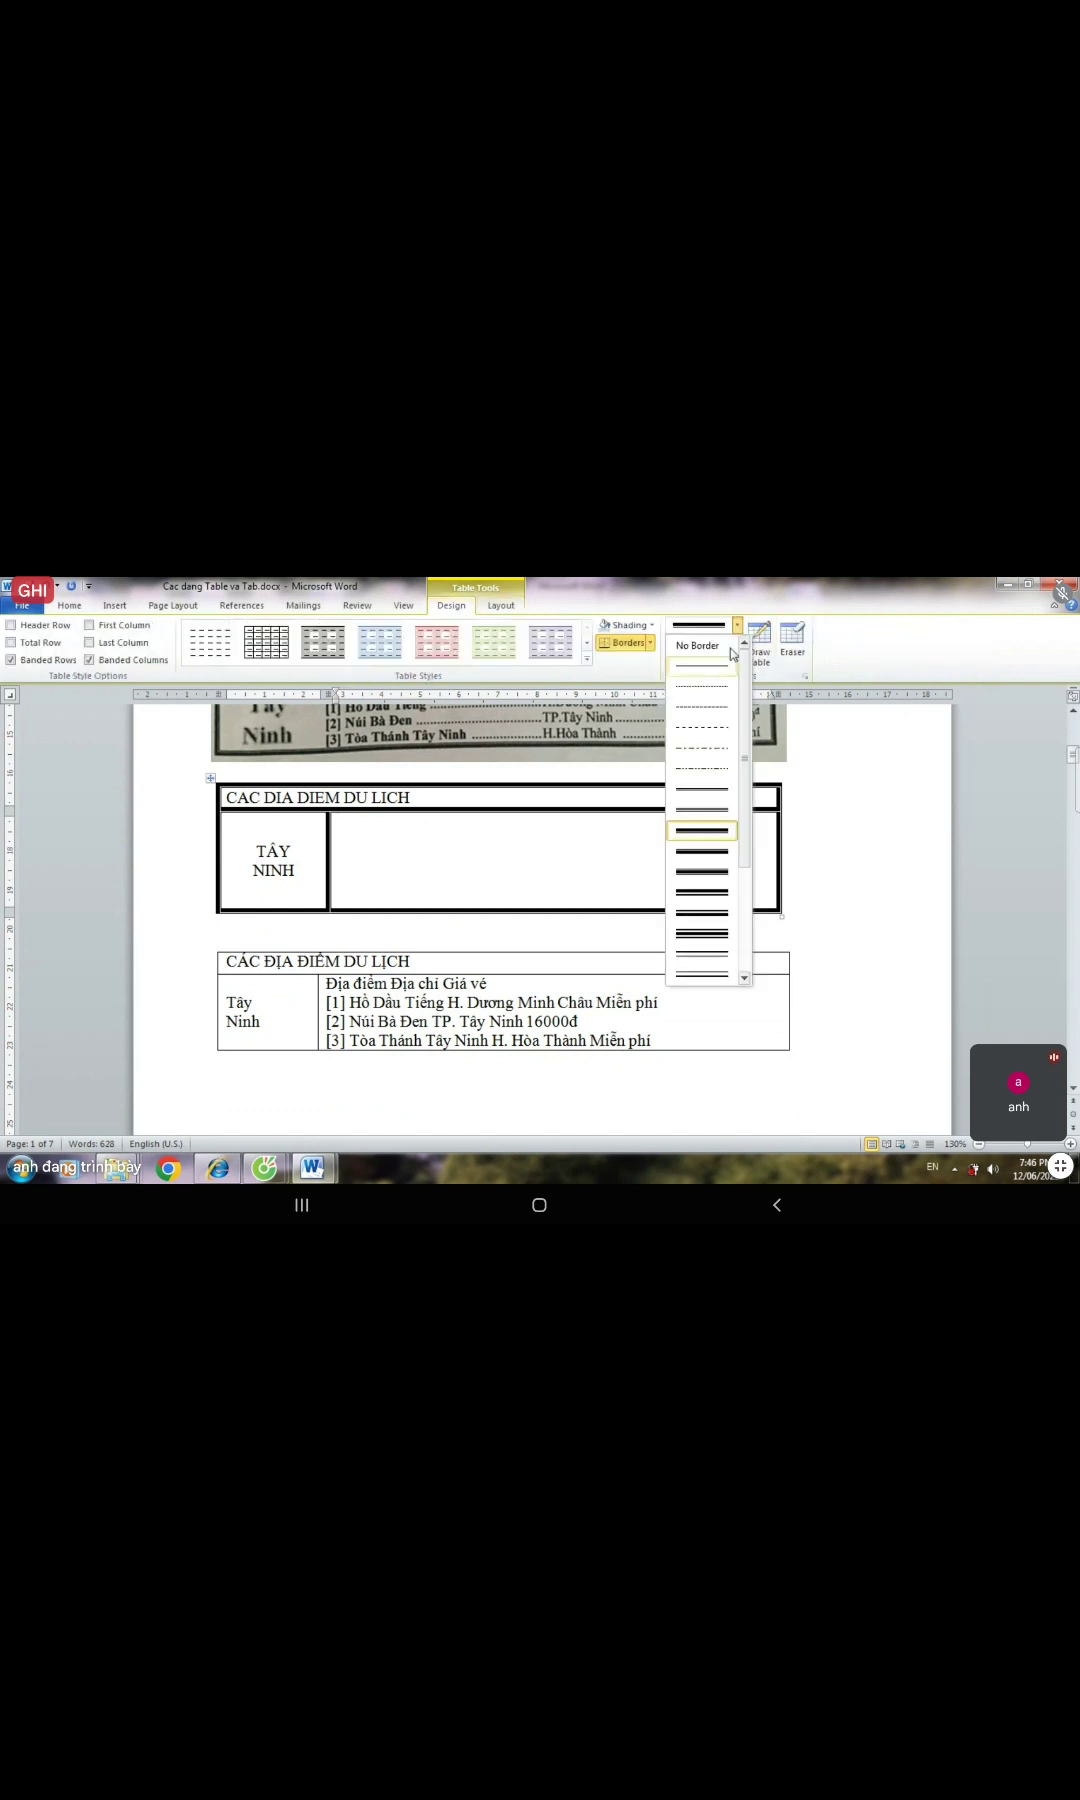
{"action": "left_click", "coordinate": [708, 836]}
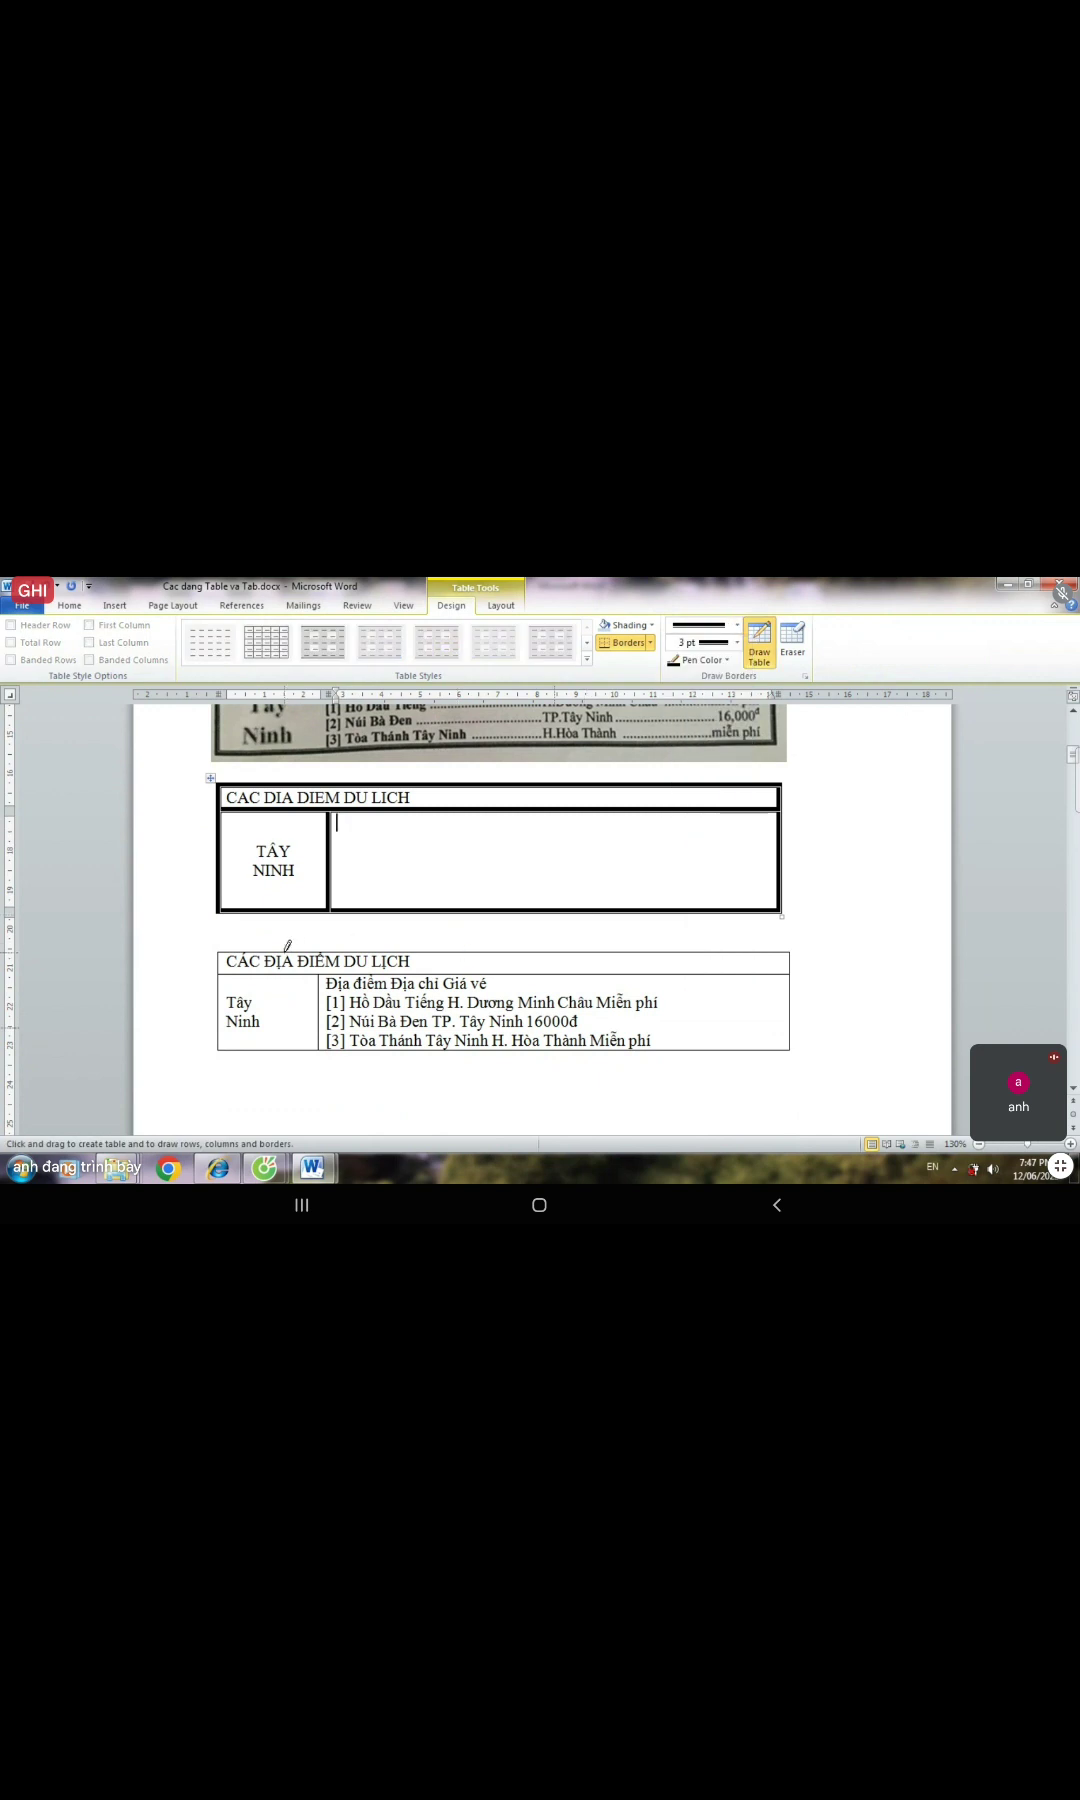
{"action": "left_click", "coordinate": [518, 958]}
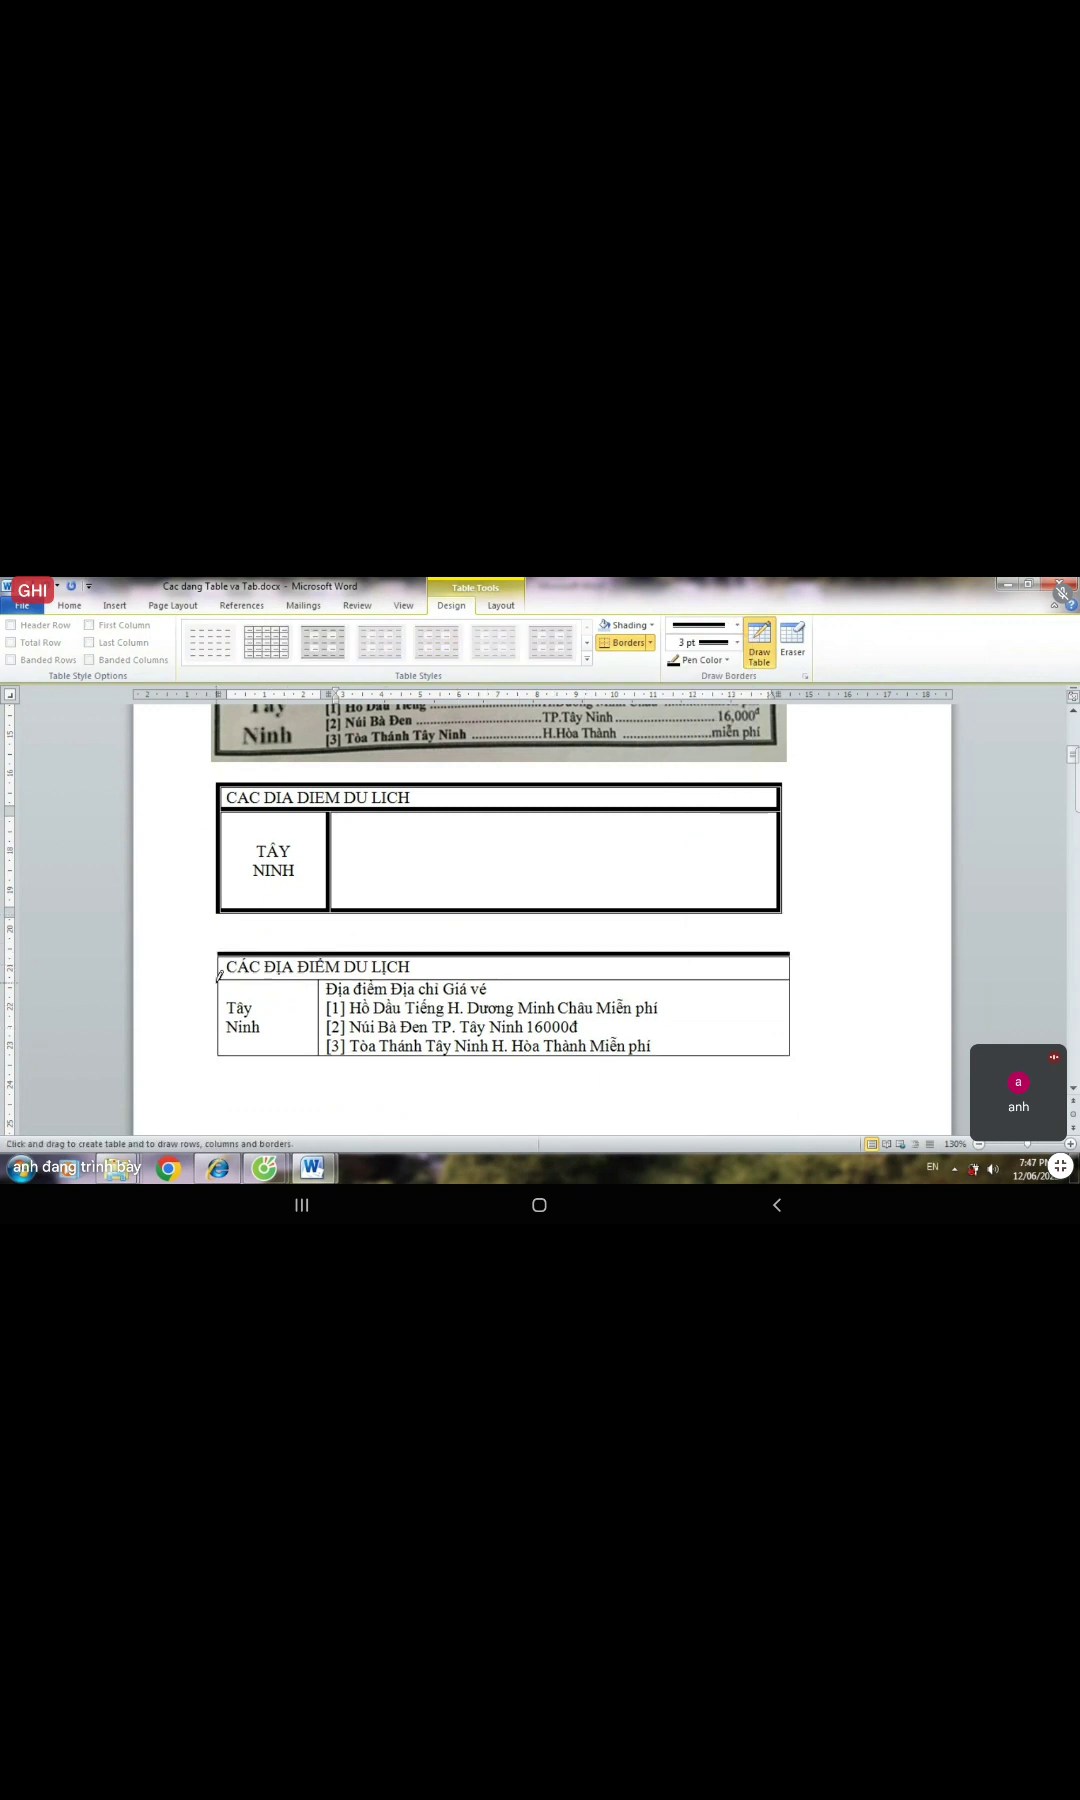
{"action": "left_click_drag", "start_coordinate": [220, 968], "coordinate": [220, 1056]}
{"action": "left_click_drag", "start_coordinate": [290, 1050], "coordinate": [750, 1048]}
{"action": "left_click_drag", "start_coordinate": [791, 952], "coordinate": [791, 1013]}
{"action": "scroll", "coordinate": [795, 1013], "scroll_direction": "up", "scroll_amount": 1}
{"action": "scroll", "coordinate": [796, 1013], "scroll_direction": "up", "scroll_amount": 1}
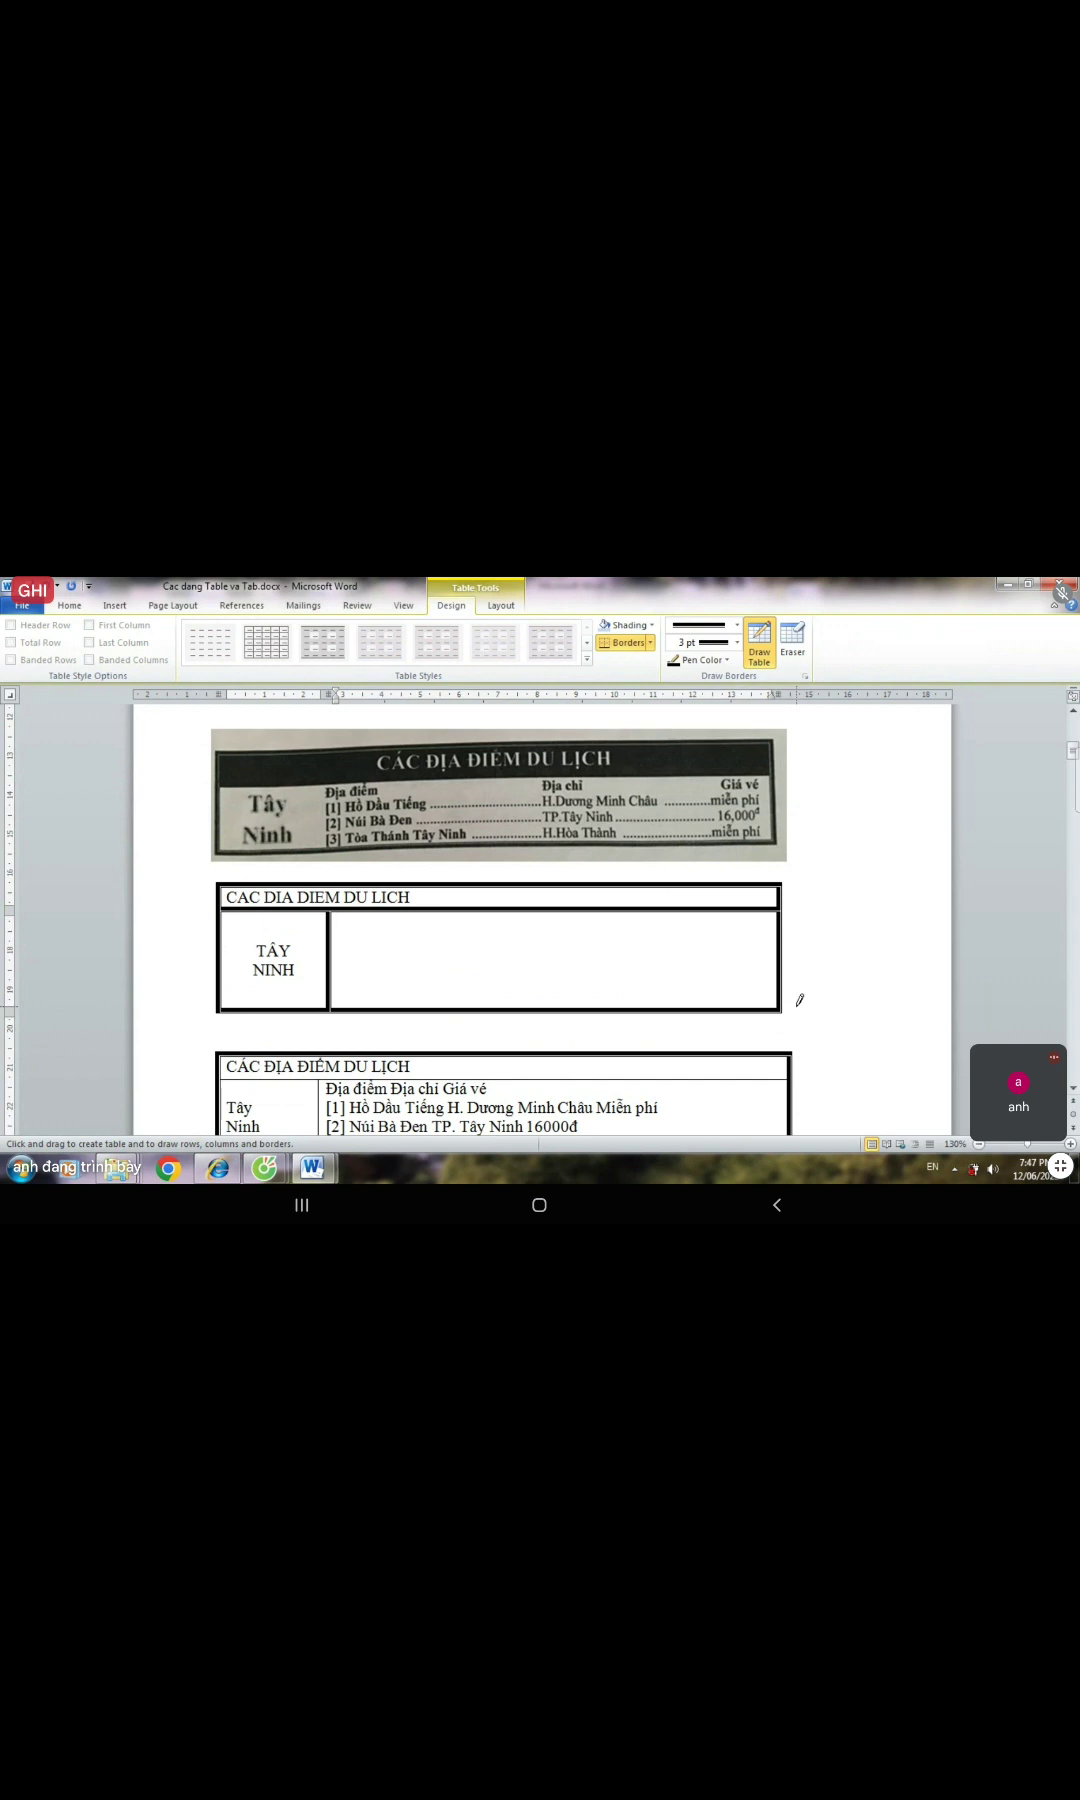
{"action": "scroll", "coordinate": [800, 999], "scroll_direction": "down", "scroll_amount": 1}
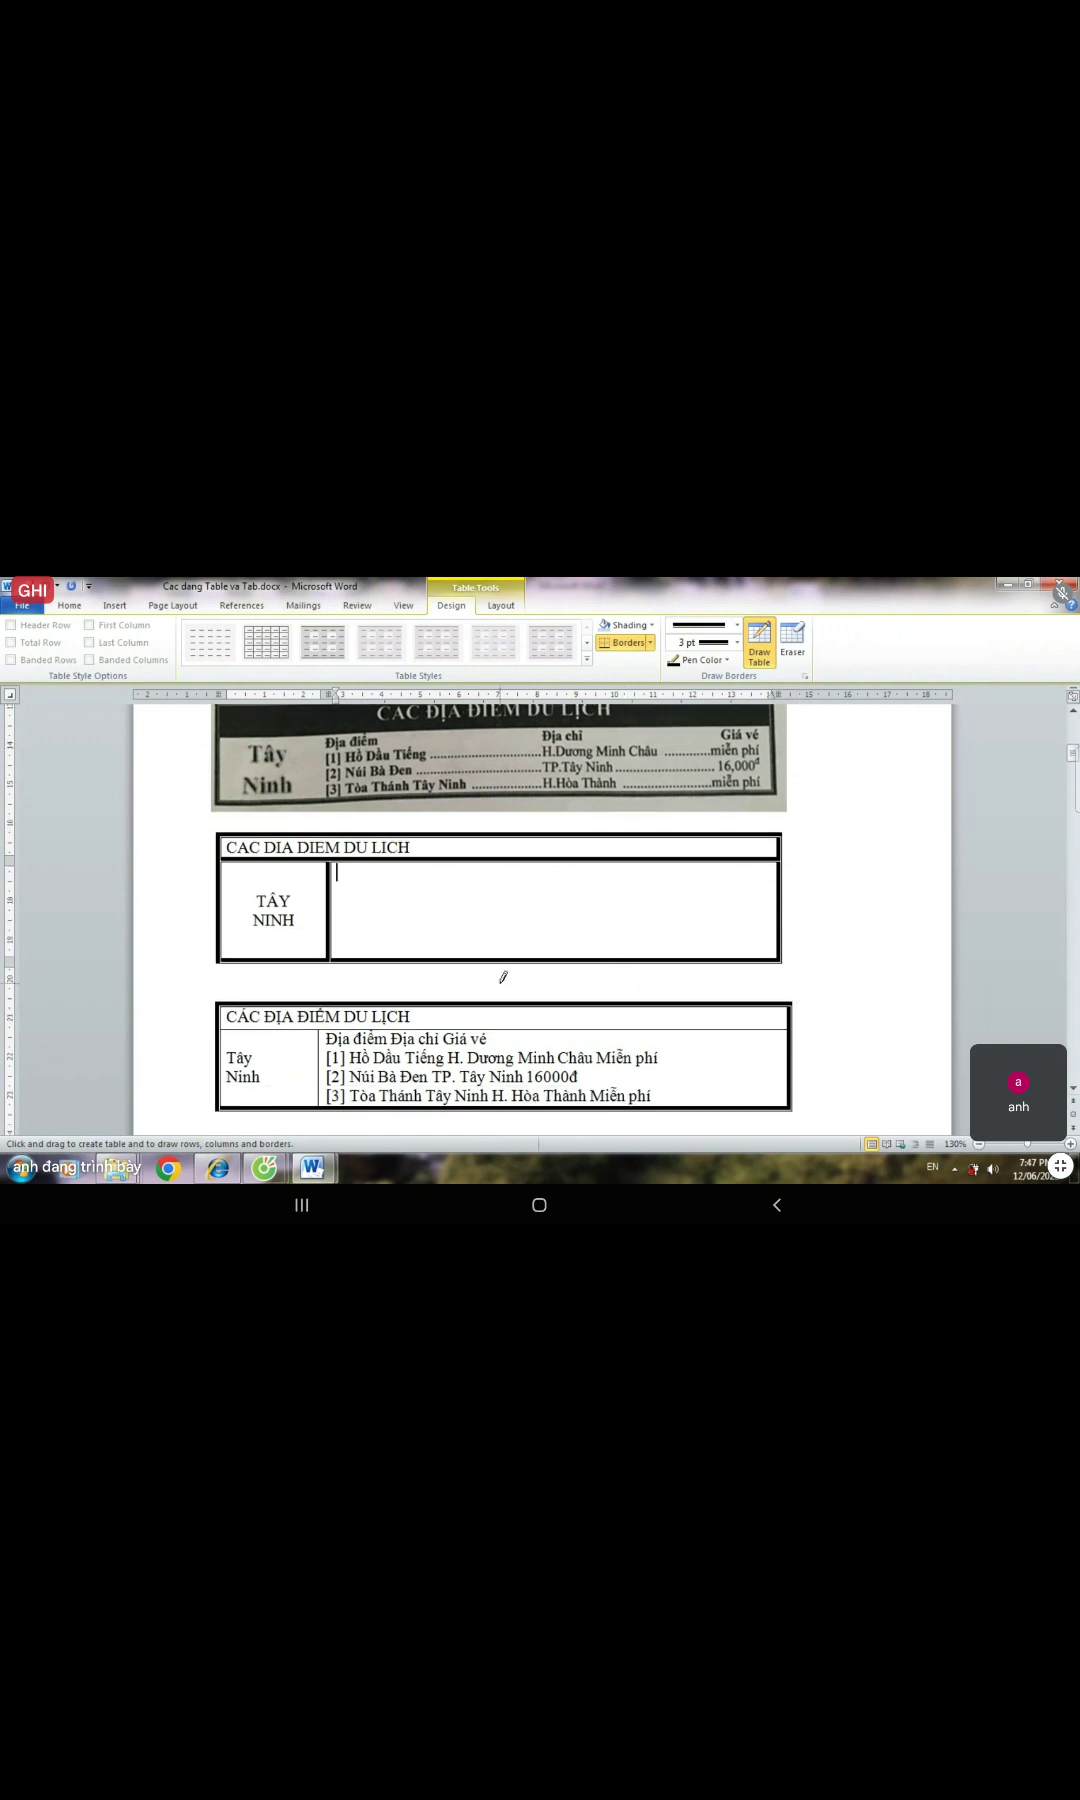
{"action": "key", "text": "Escape"}
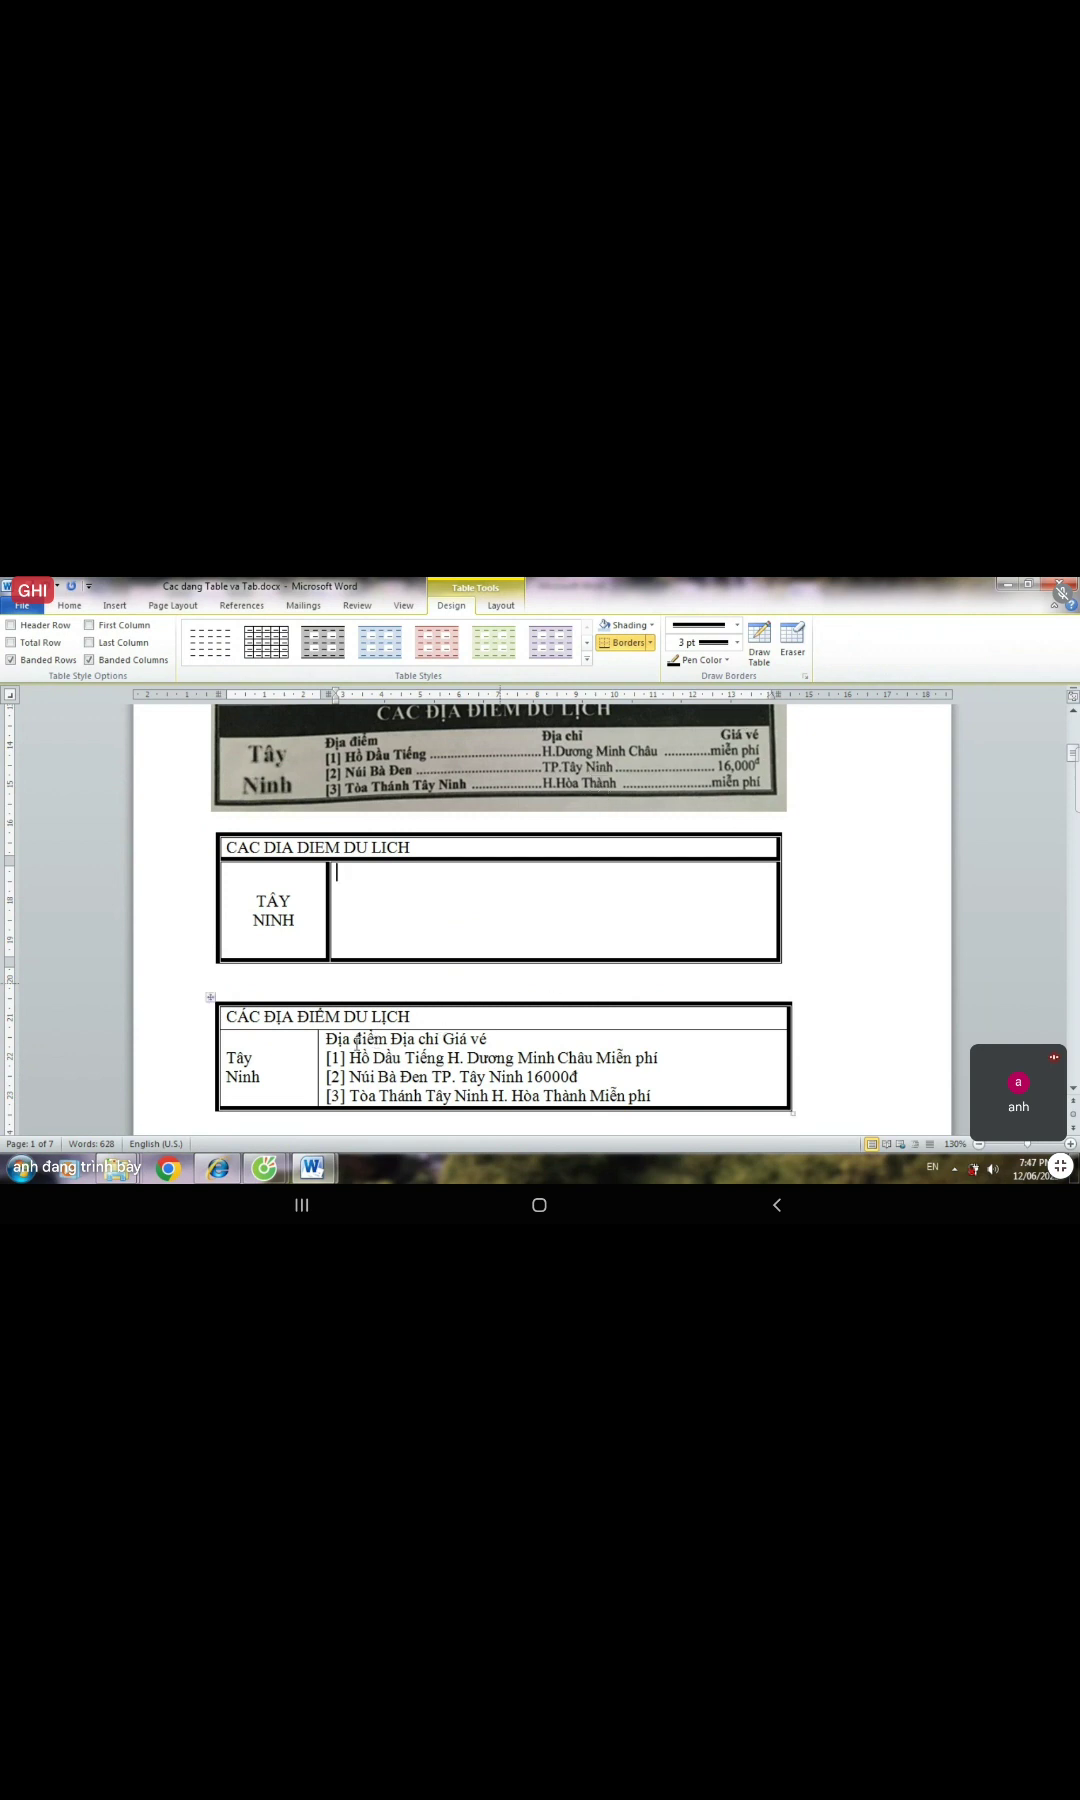
- Add a left tab stop at 4.55 cm and a right tab stop at 10.86 cm to the four lines of the places cell
{"action": "left_click_drag", "start_coordinate": [331, 1041], "coordinate": [661, 1104]}
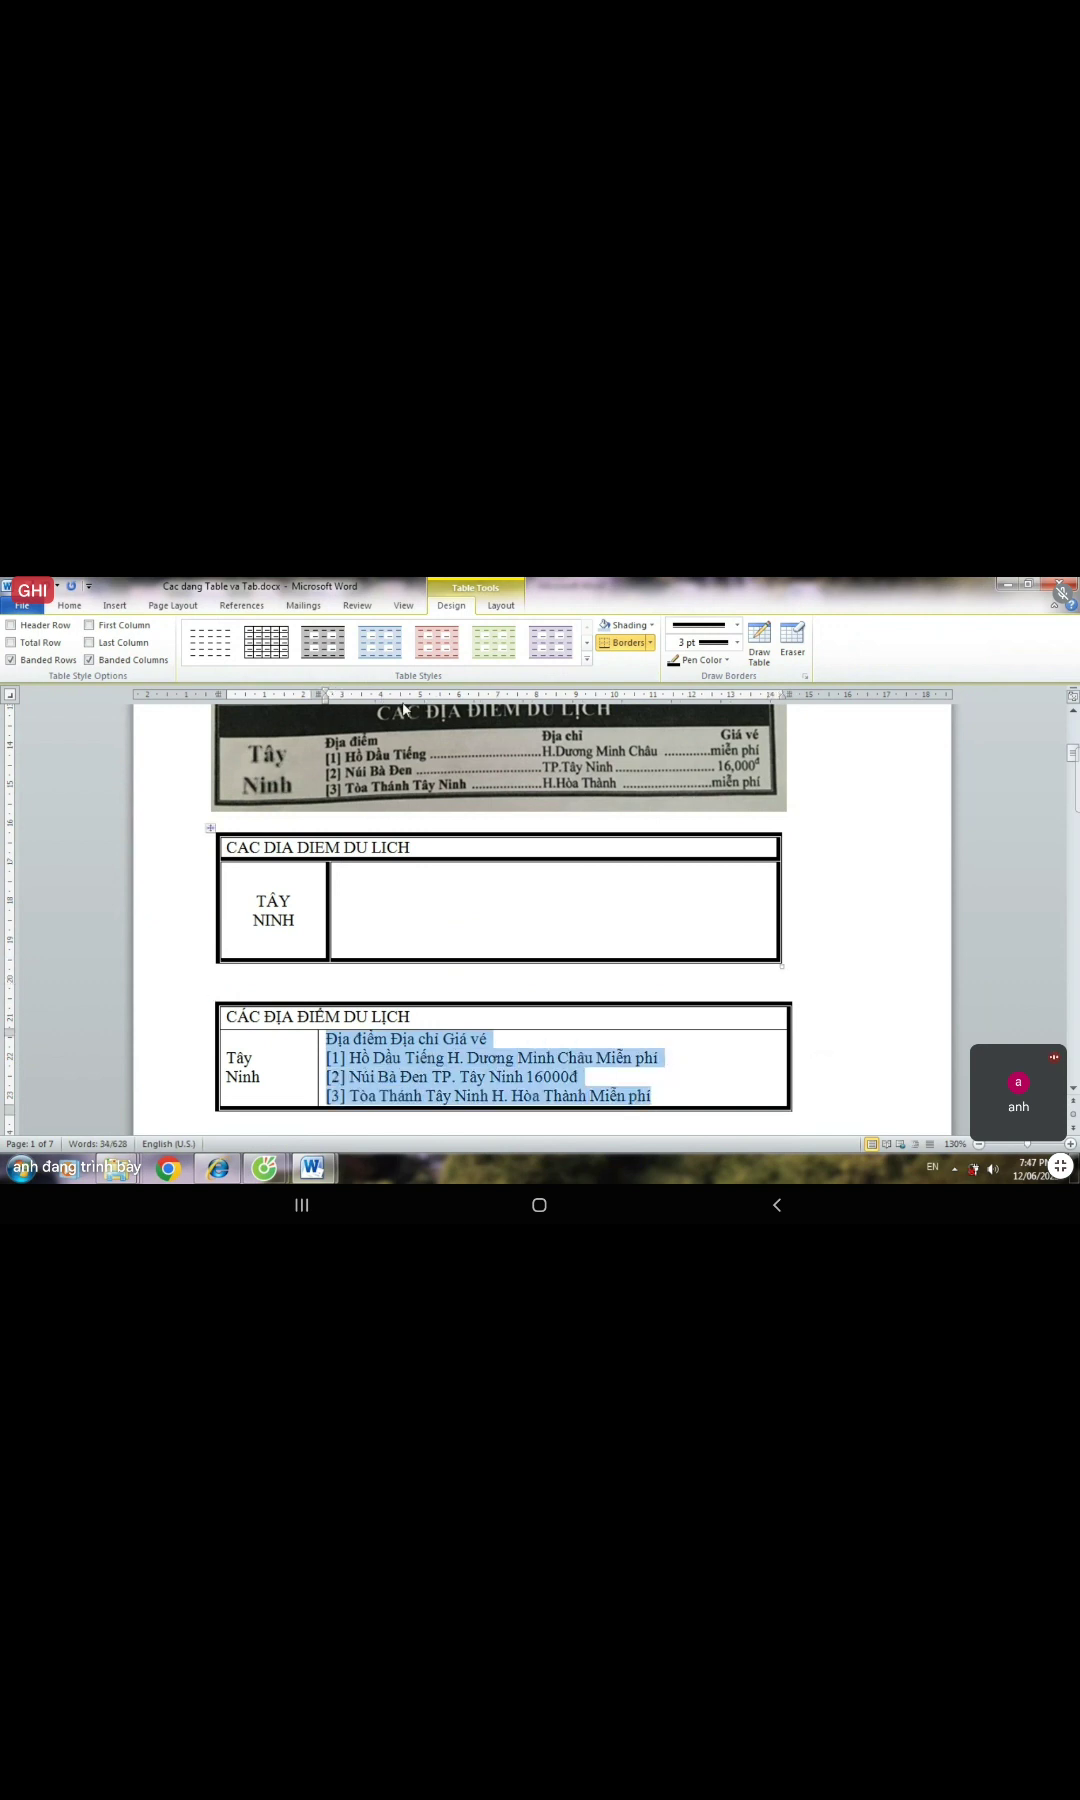
{"action": "left_click", "coordinate": [12, 697]}
{"action": "left_click", "coordinate": [508, 697]}
{"action": "left_click_drag", "start_coordinate": [508, 703], "coordinate": [504, 703]}
{"action": "left_click_drag", "start_coordinate": [505, 703], "coordinate": [503, 703]}
{"action": "double_click", "coordinate": [749, 697]}
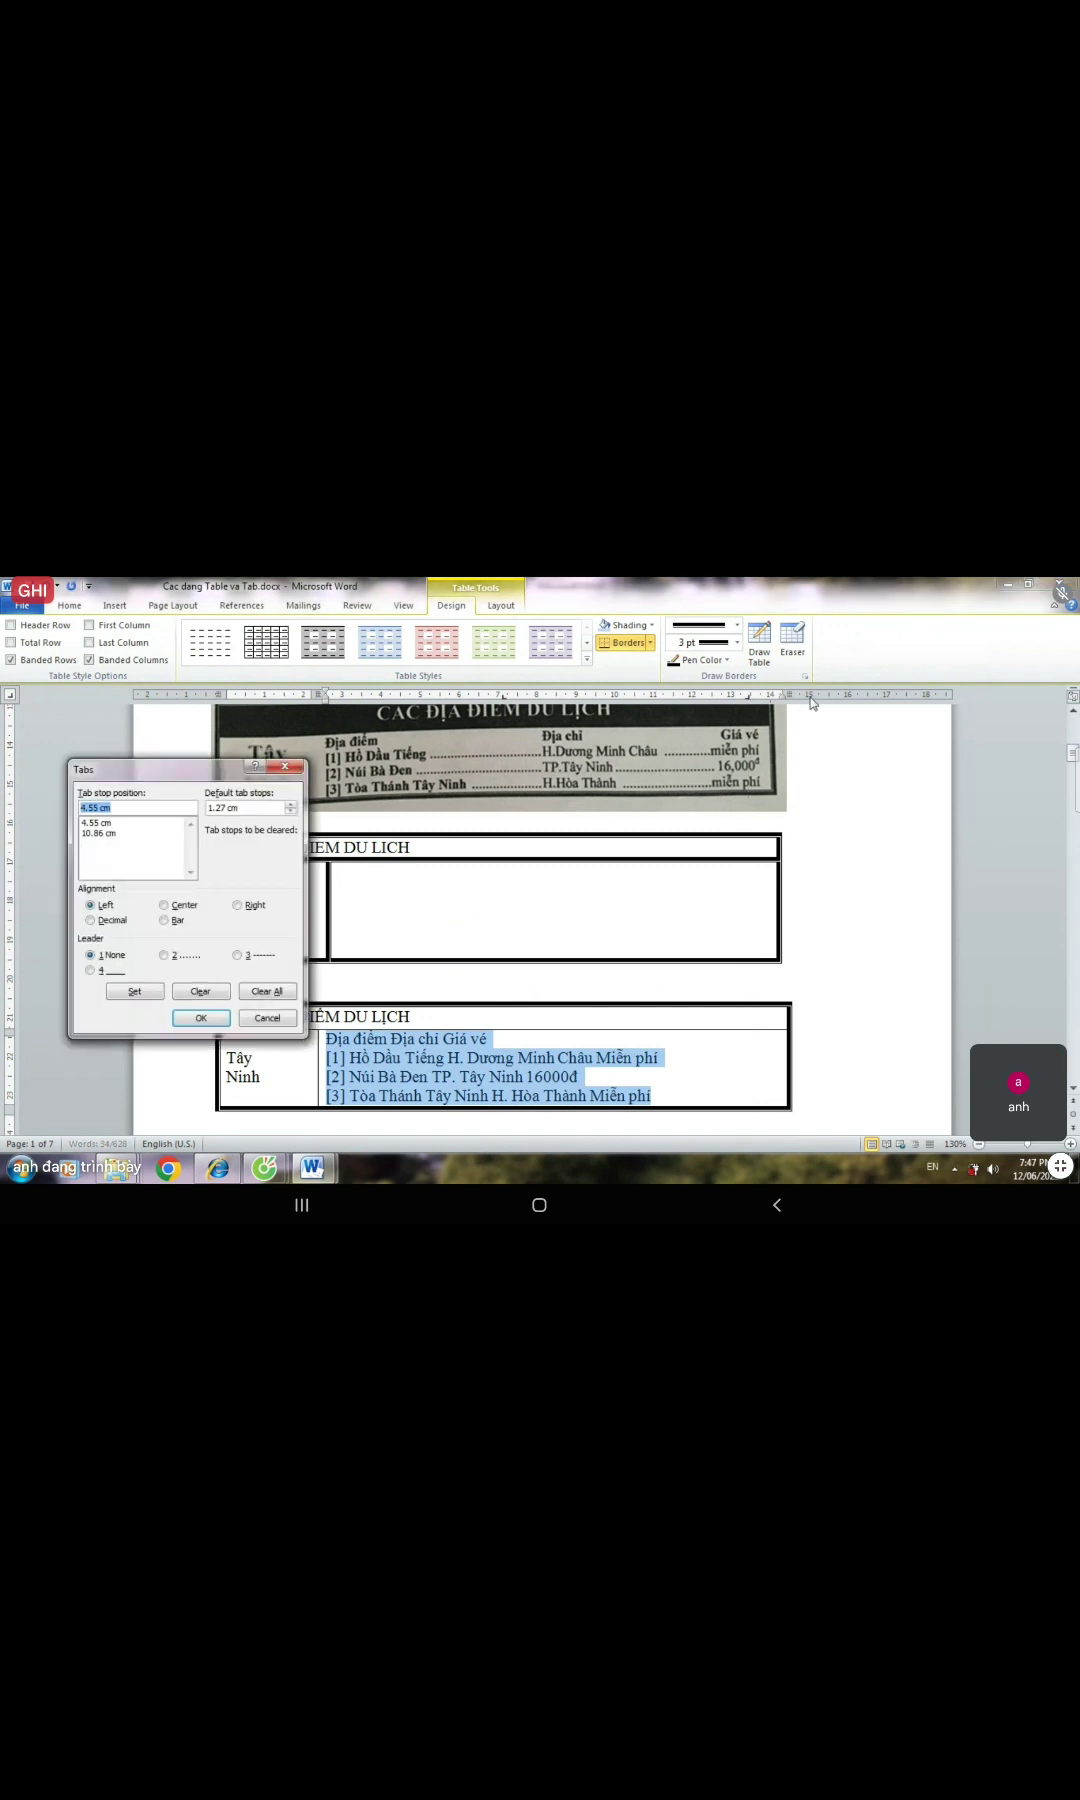
- Give both the 4.55 cm and 10.86 cm tab stops the dotted leader (option 2)
{"action": "left_click", "coordinate": [110, 823]}
{"action": "left_click", "coordinate": [164, 955]}
{"action": "left_click", "coordinate": [148, 994]}
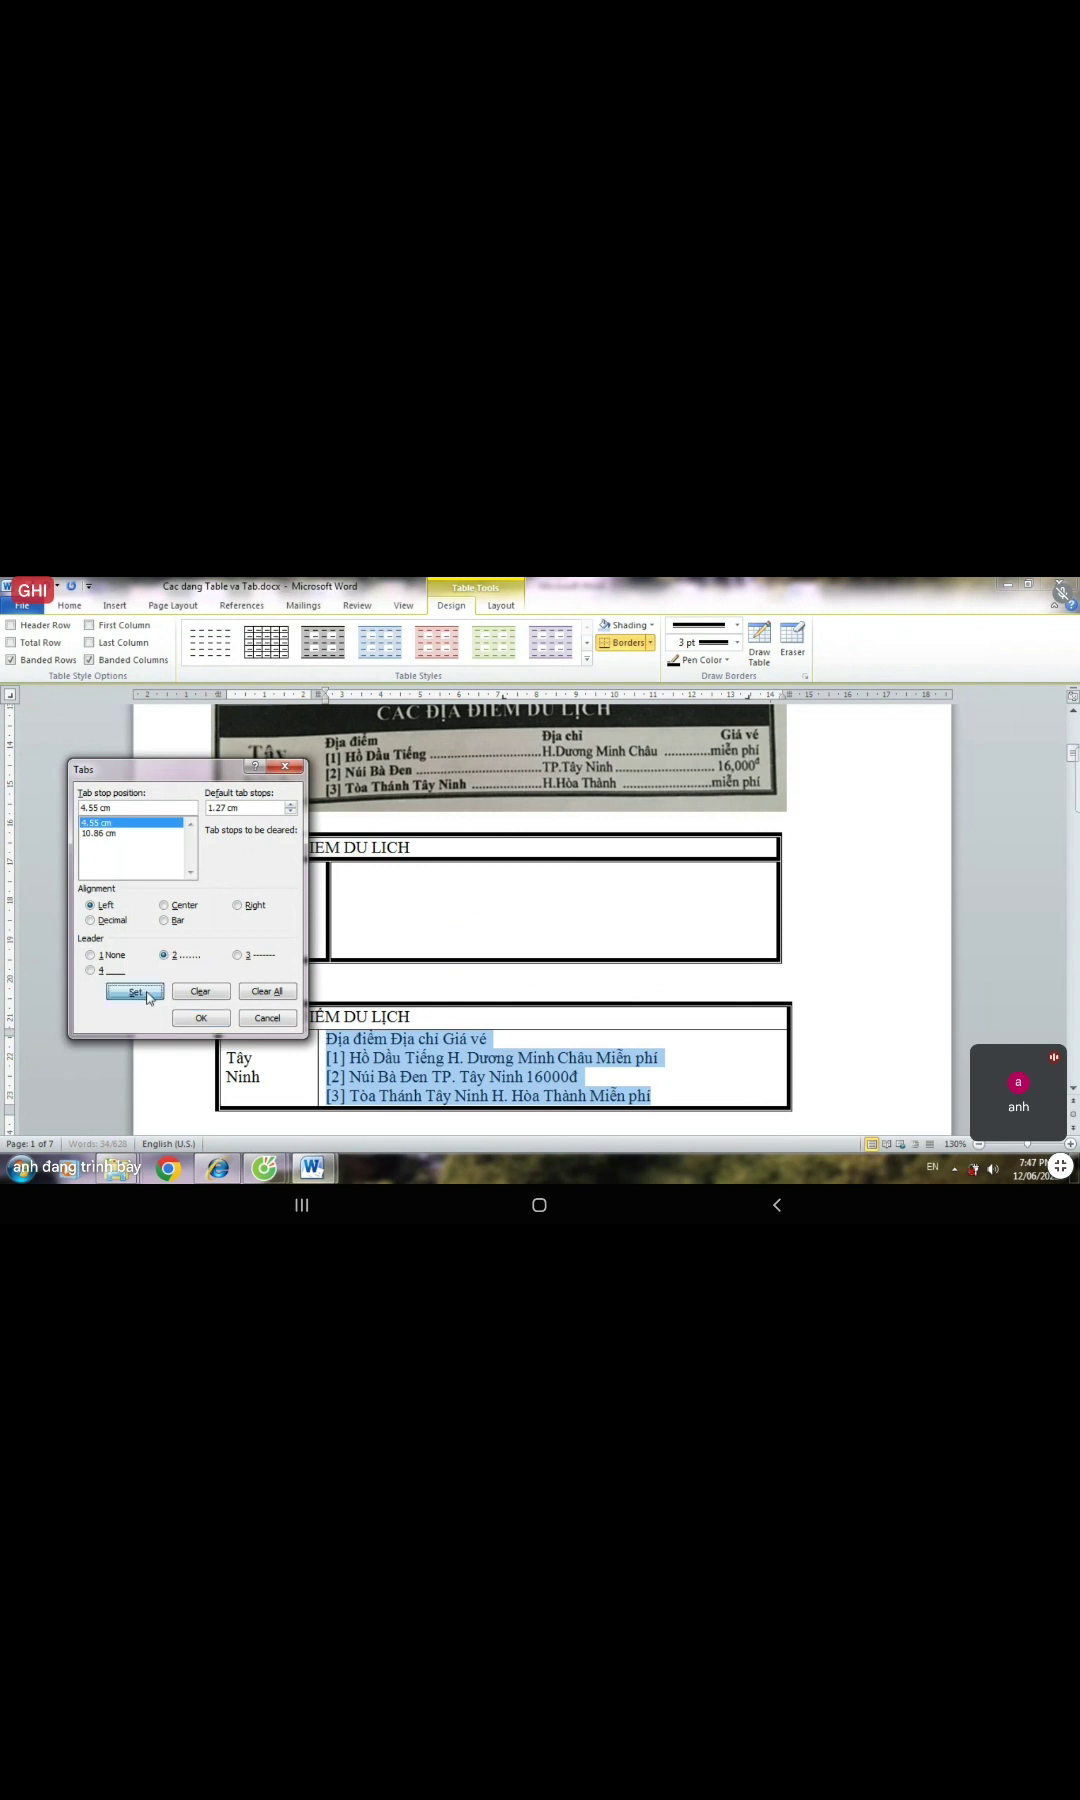
{"action": "left_click", "coordinate": [96, 834]}
{"action": "left_click", "coordinate": [165, 956]}
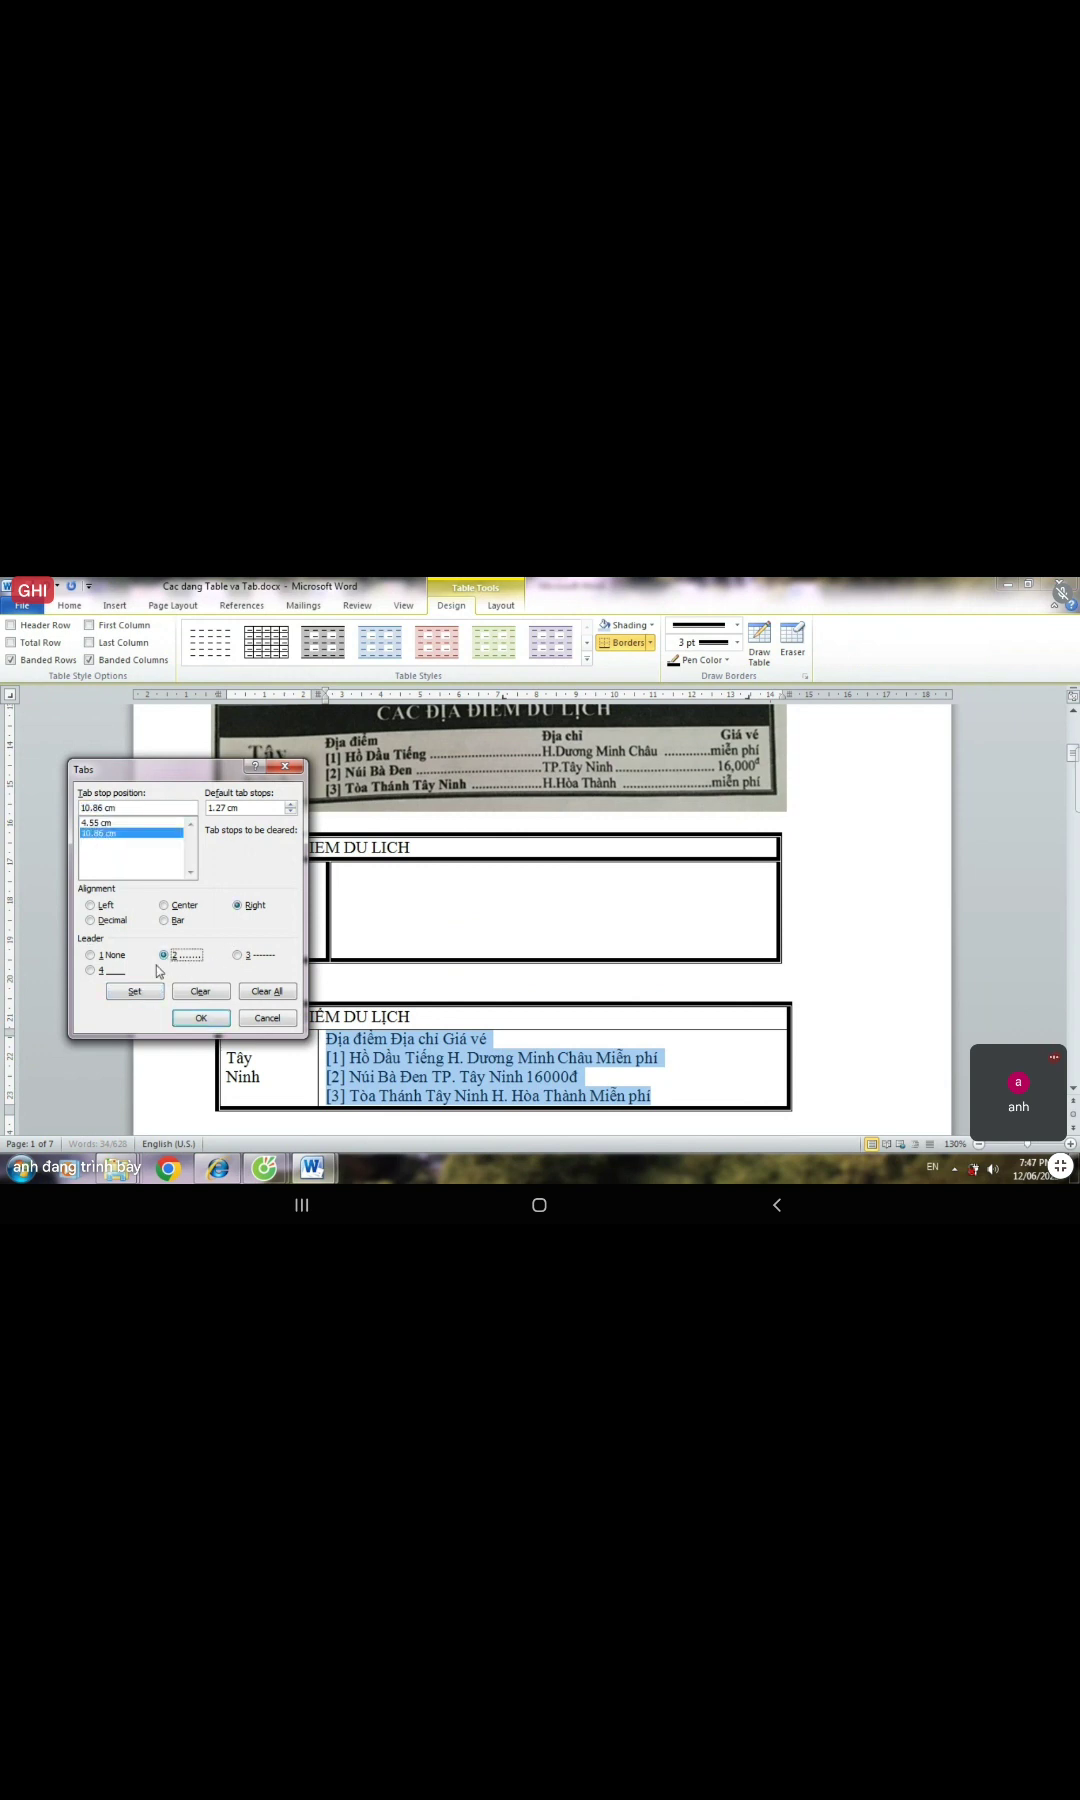
{"action": "left_click", "coordinate": [136, 992]}
{"action": "left_click", "coordinate": [198, 1018]}
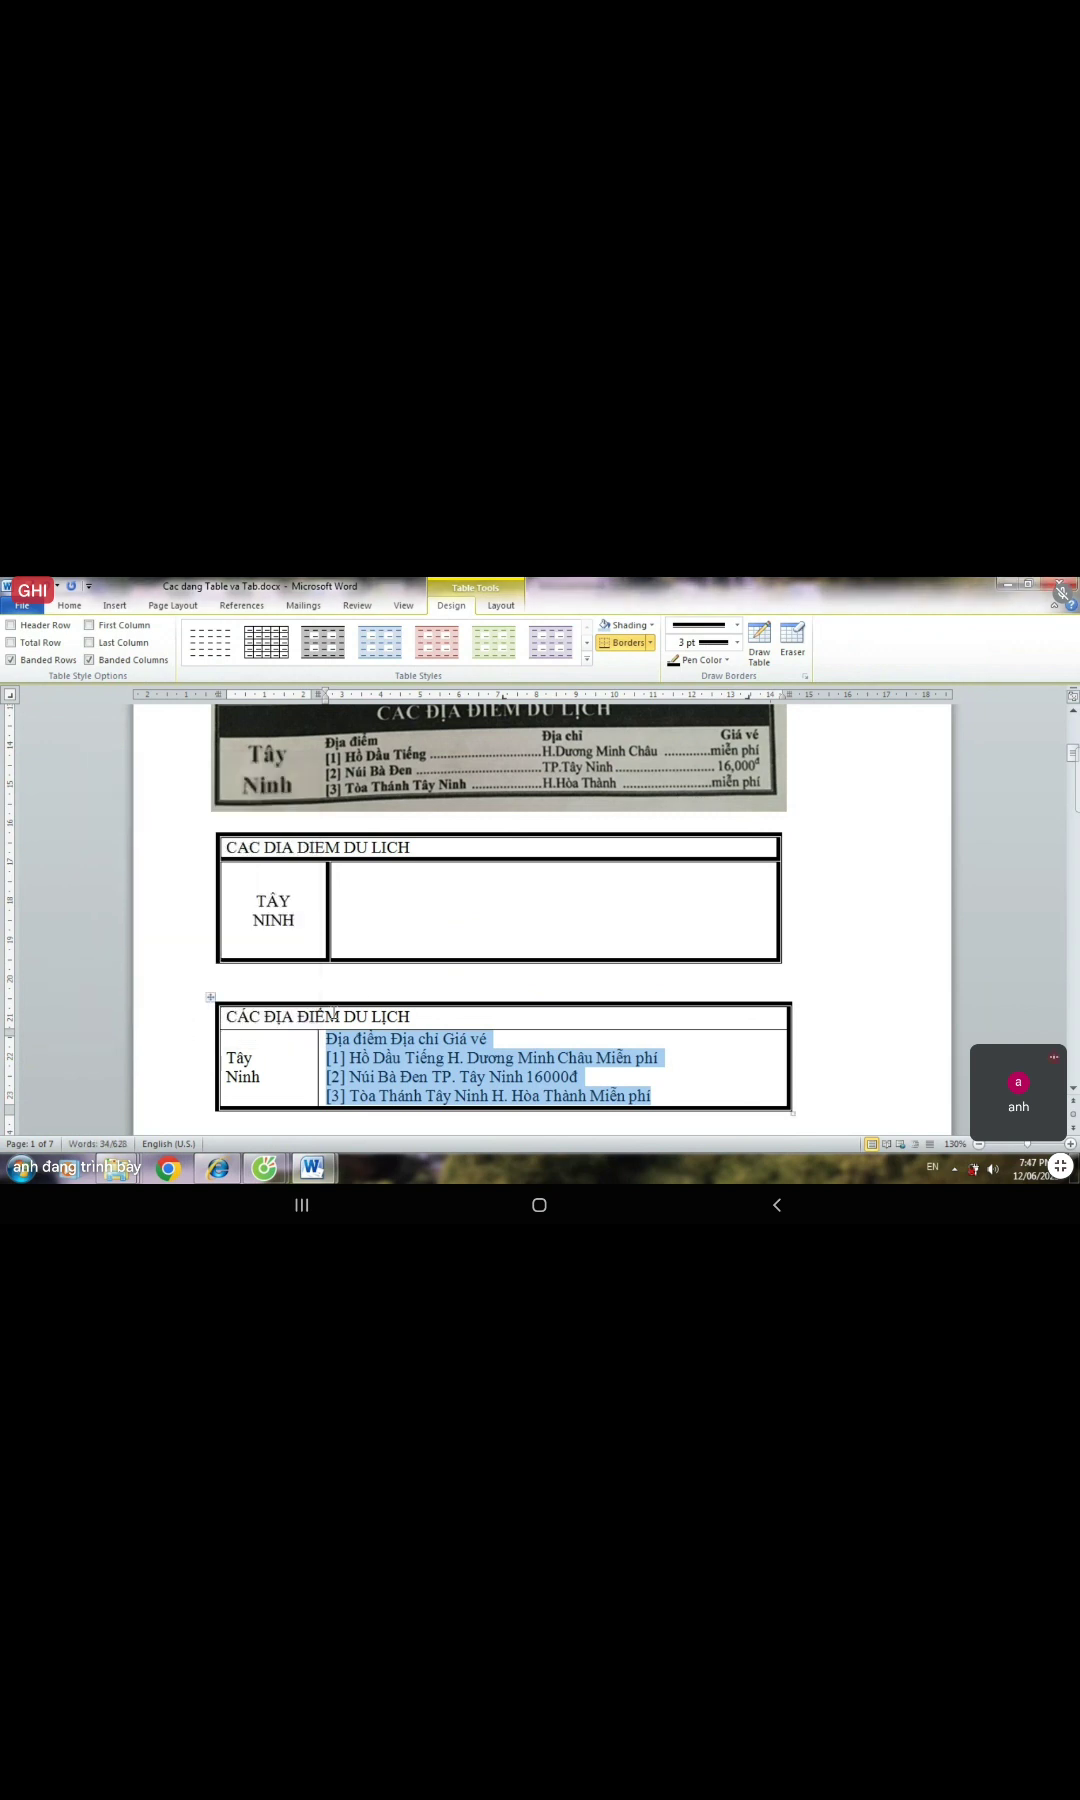
- Insert tabs before "Địa chỉ" and "Giá vé" in the first line of the places cell
{"action": "left_click", "coordinate": [416, 1057]}
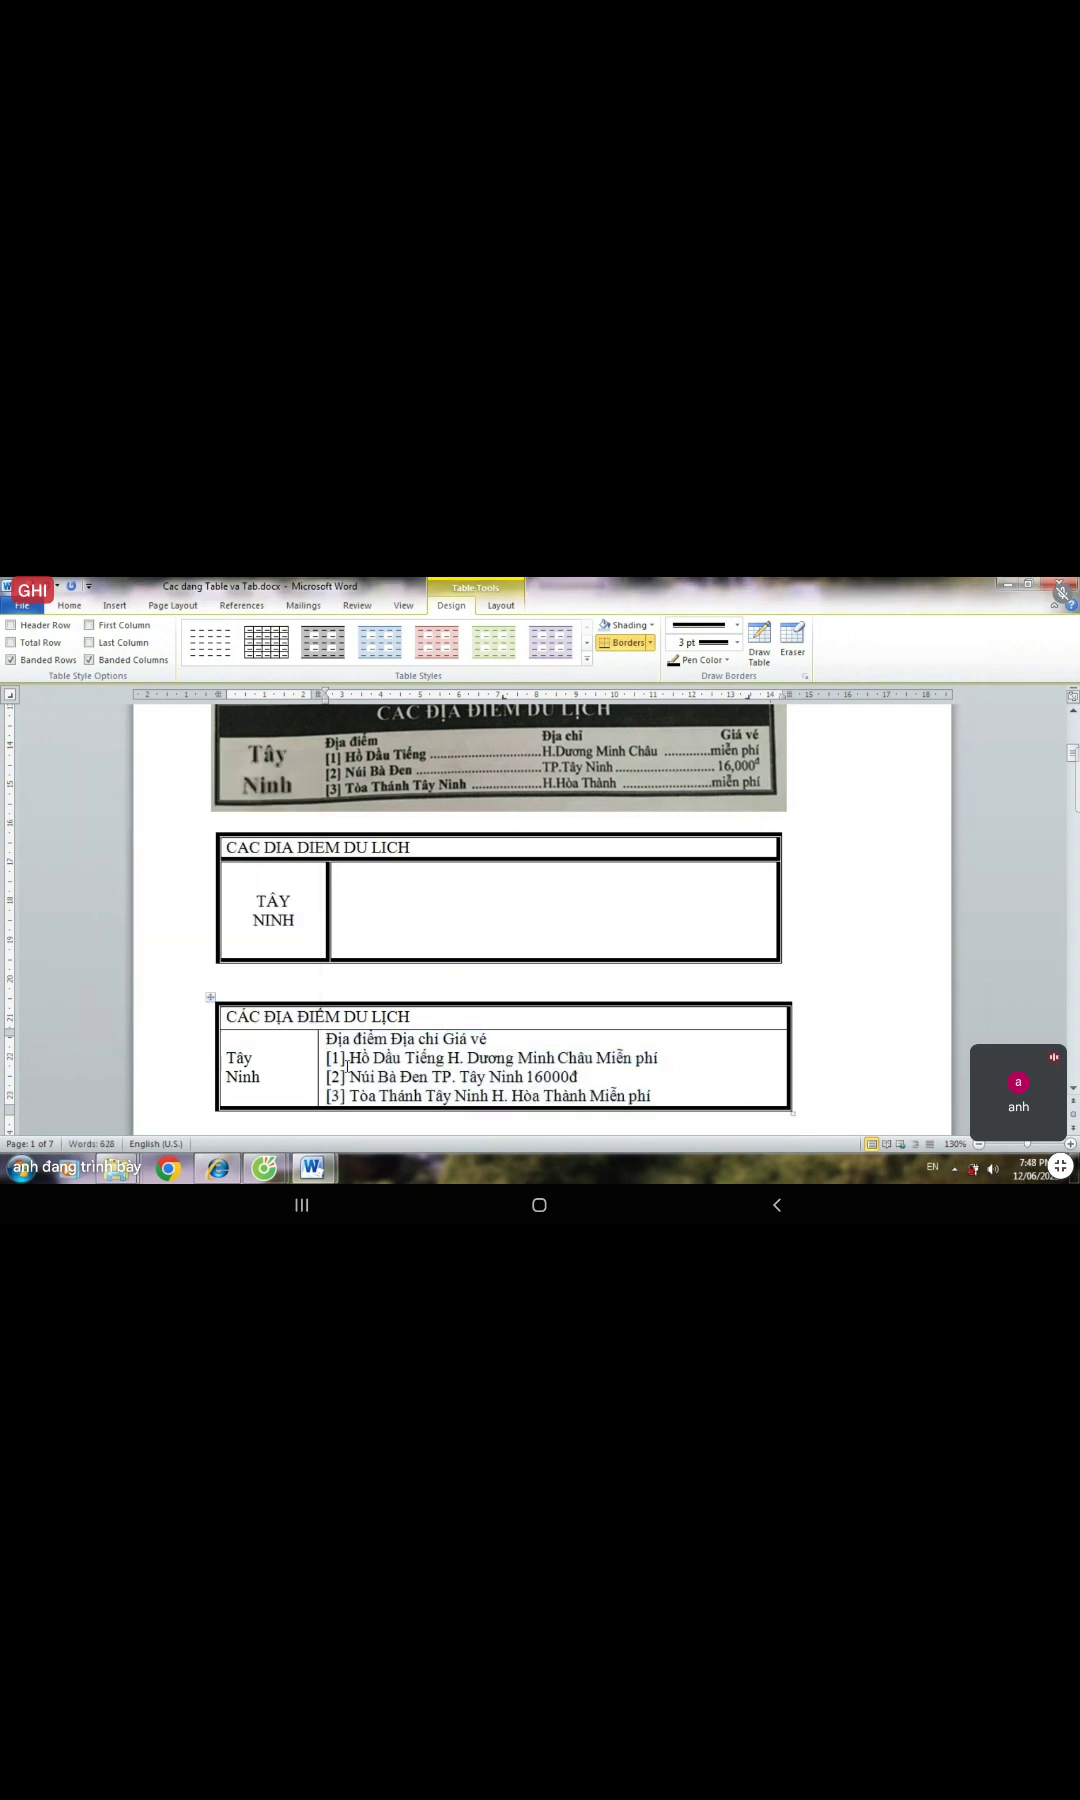
{"action": "left_click", "coordinate": [328, 1038]}
{"action": "key", "text": "ctrl+Tab"}
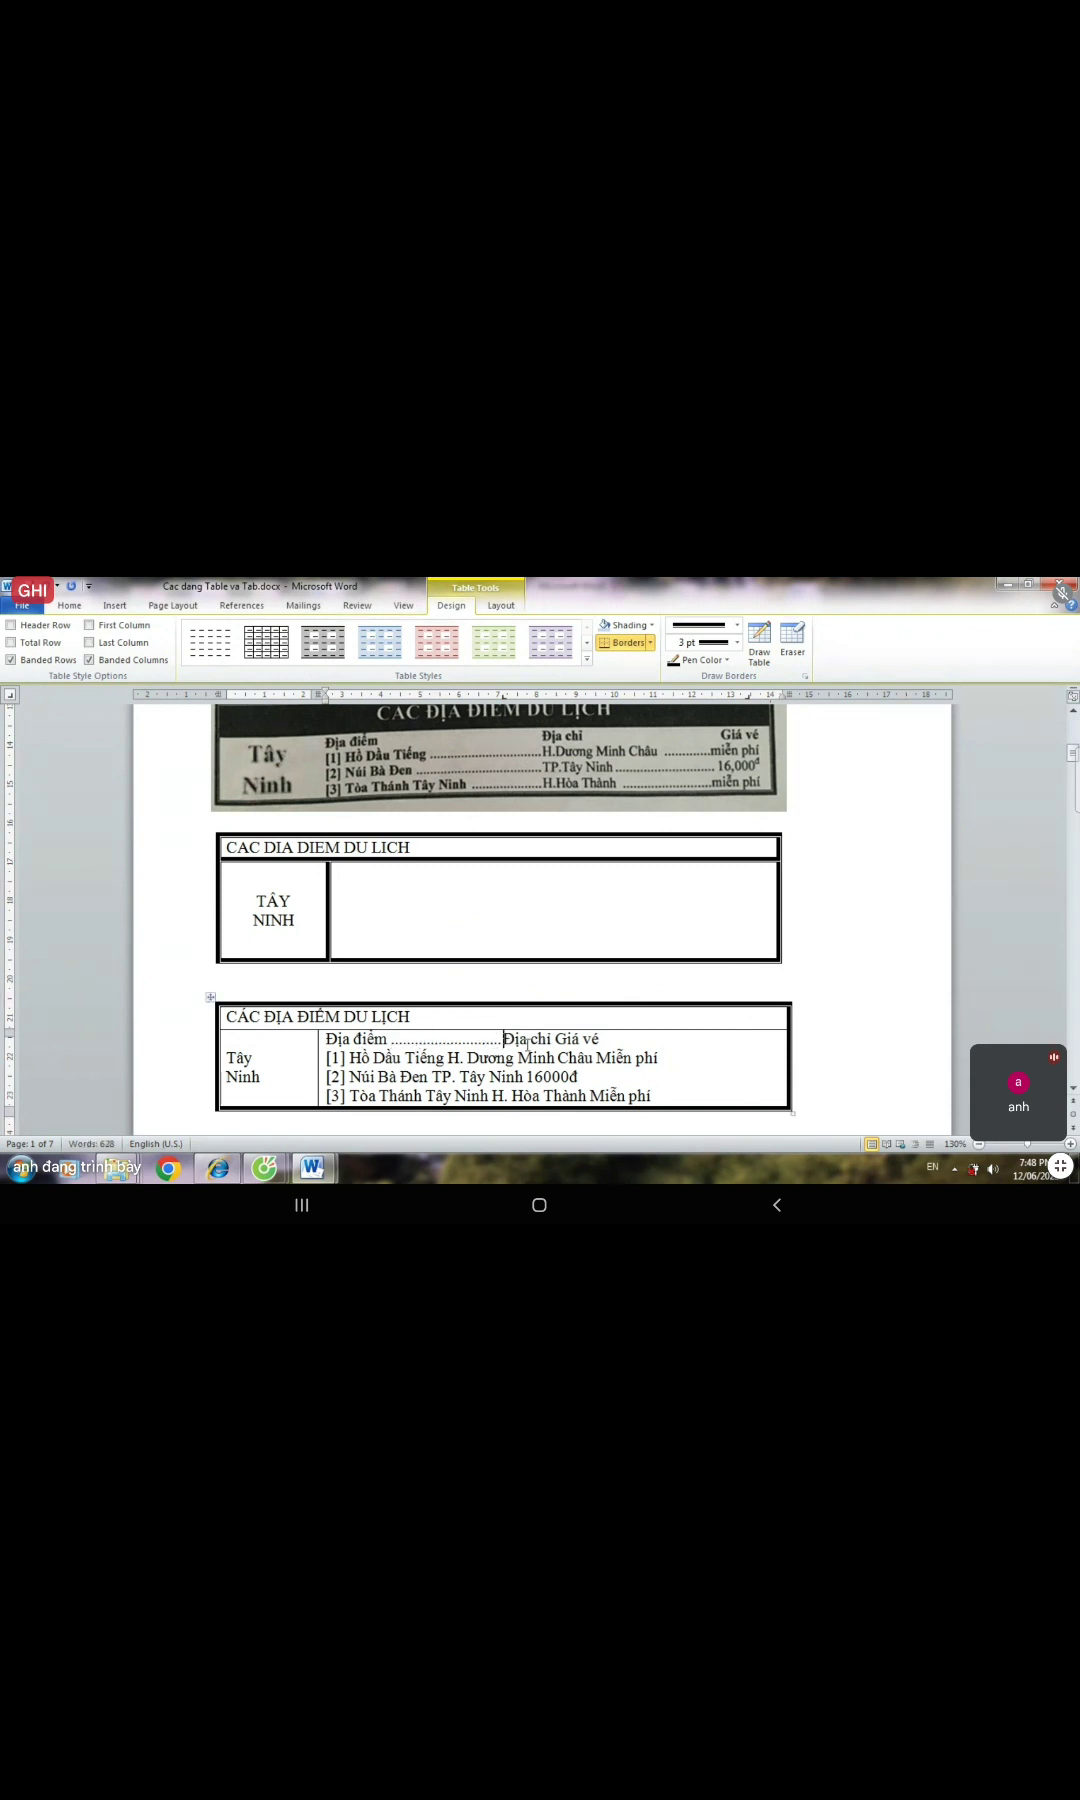
{"action": "left_click", "coordinate": [555, 1040]}
{"action": "key", "text": "ctrl+Tab"}
- Insert tabs before the address and the price in the [1] Hồ Dầu Tiếng and [2] Núi Bà Đen lines
{"action": "scroll", "coordinate": [585, 1040], "scroll_direction": "down", "scroll_amount": 2}
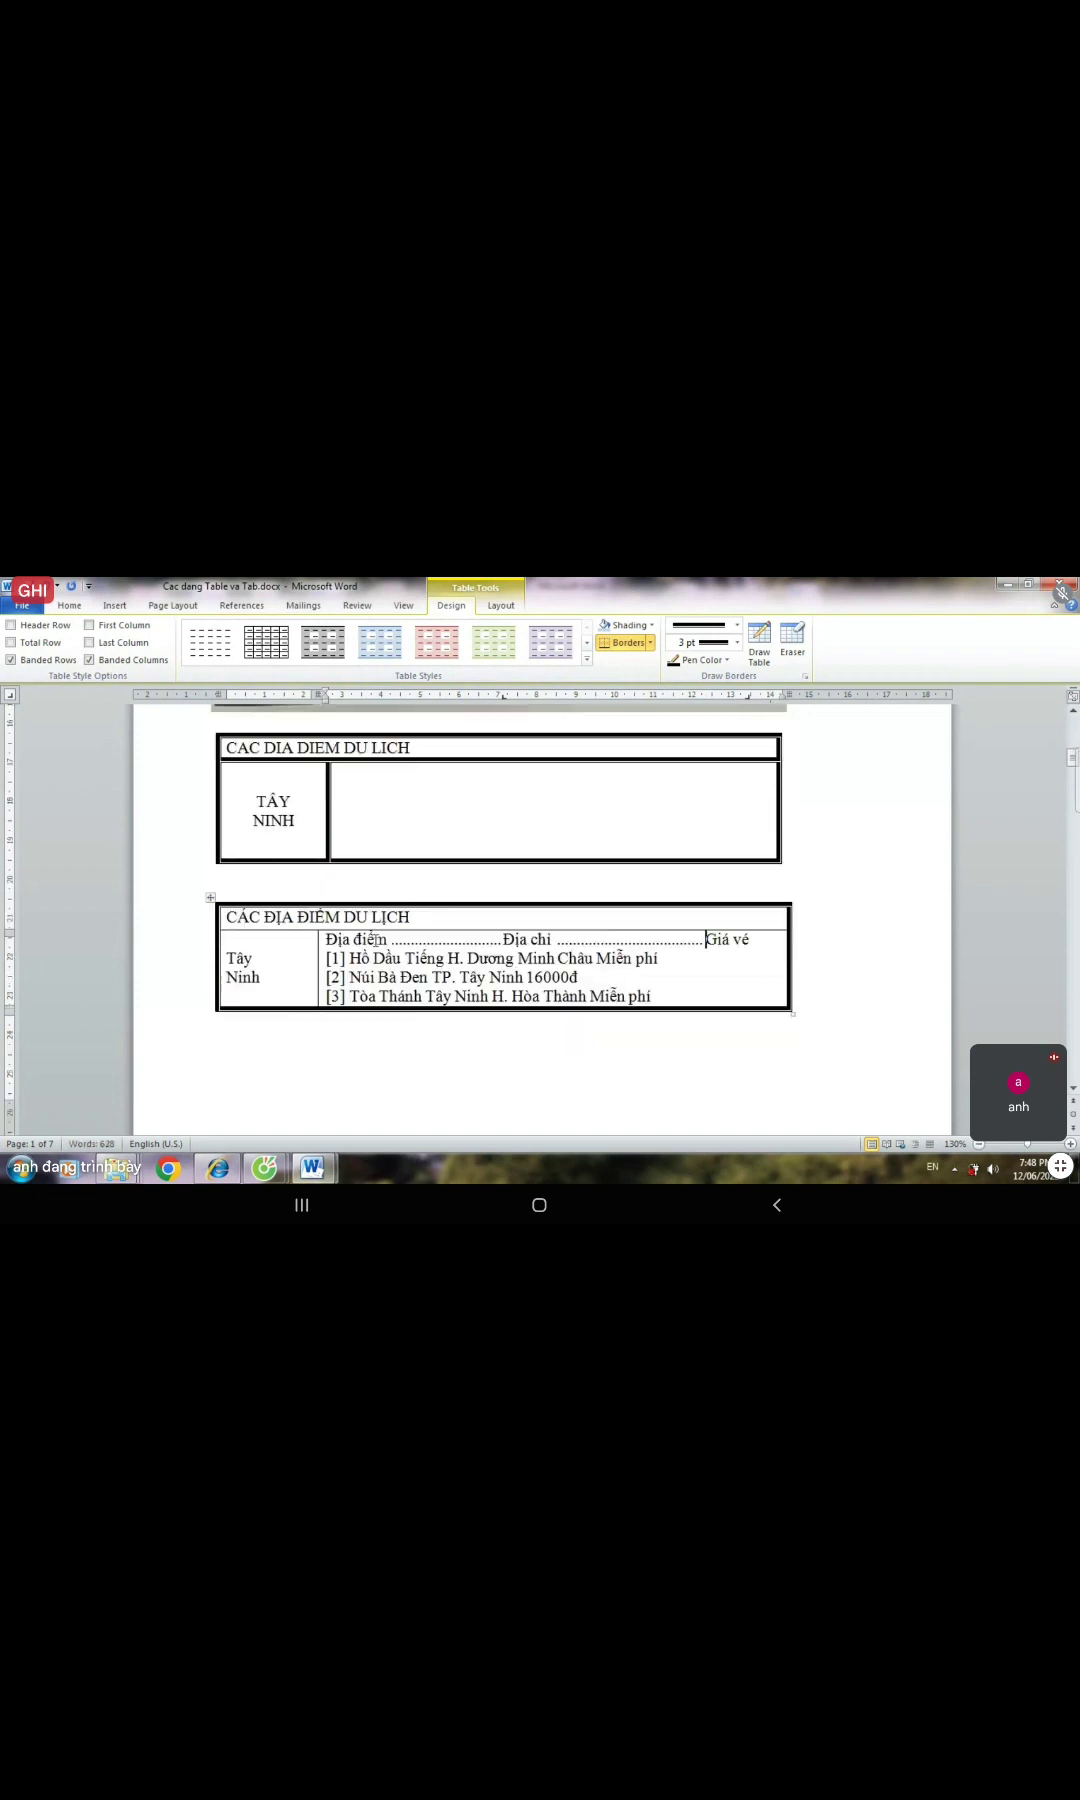
{"action": "left_click", "coordinate": [449, 958]}
{"action": "key", "text": "ctrl+Tab"}
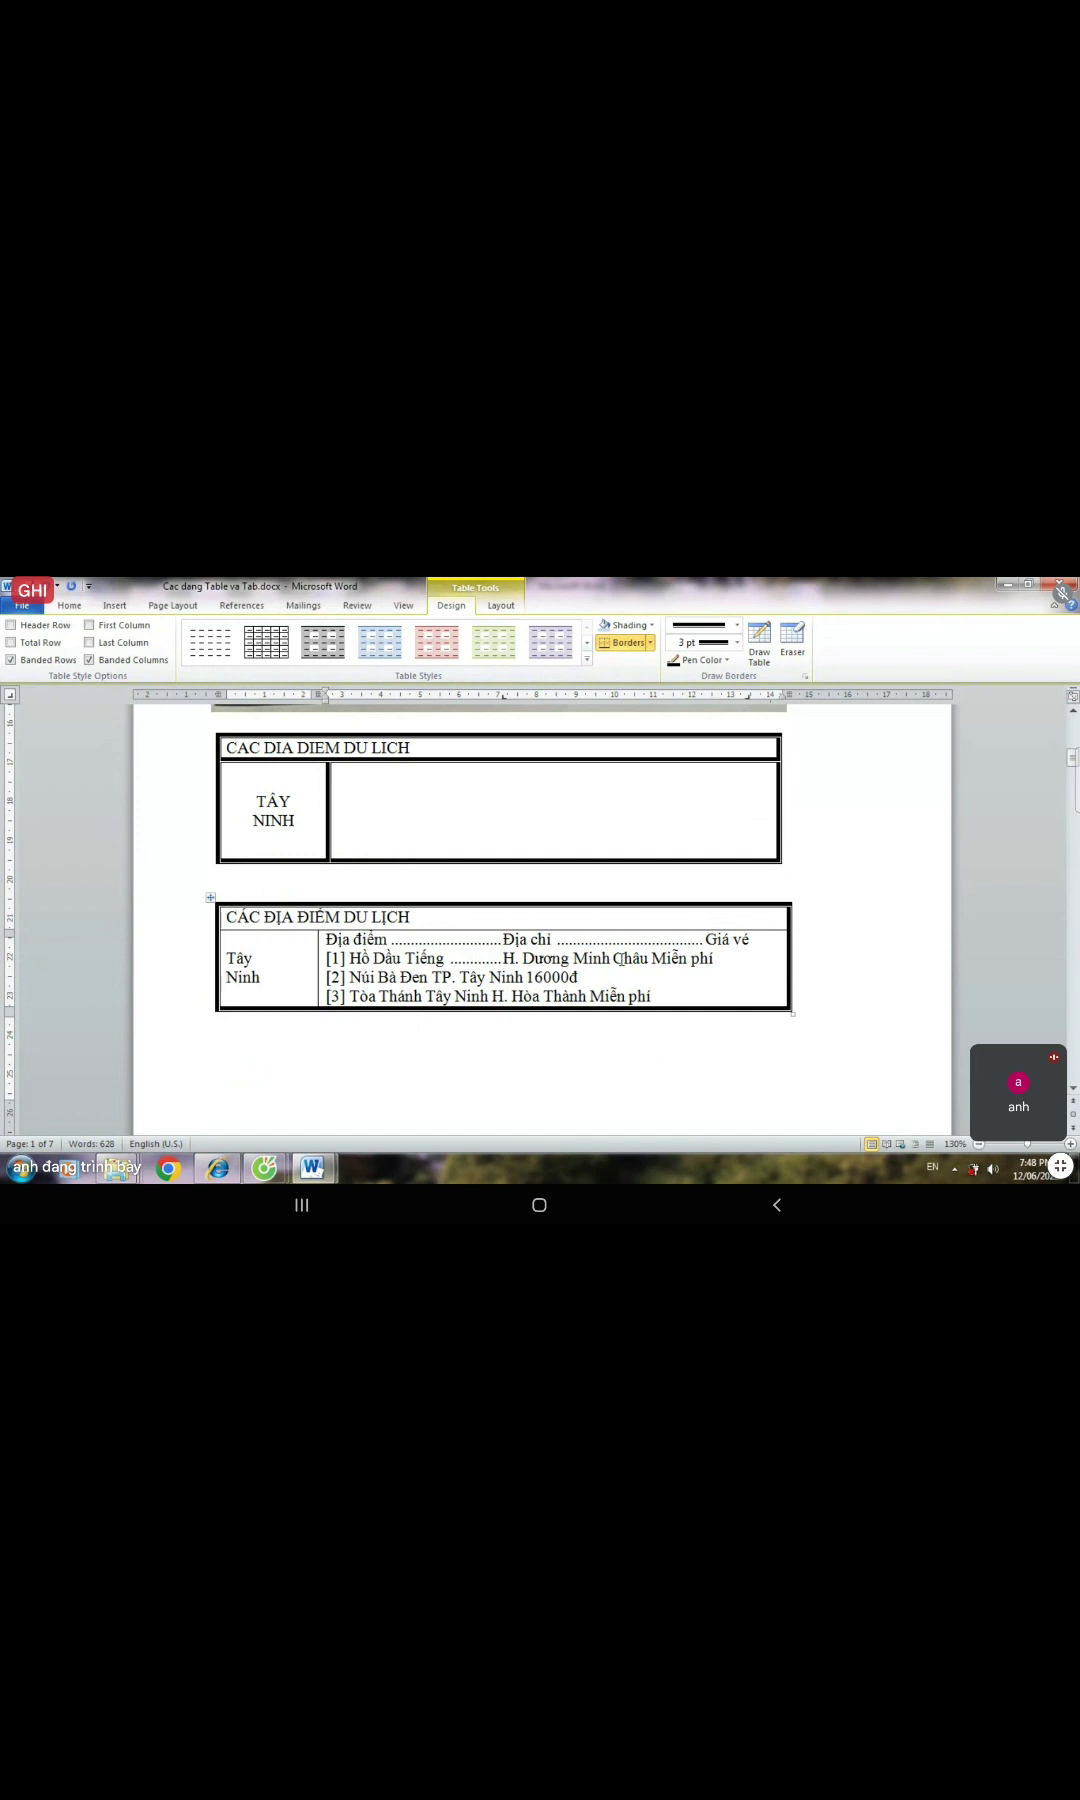
{"action": "left_click", "coordinate": [650, 958]}
{"action": "key", "text": "ctrl+Tab"}
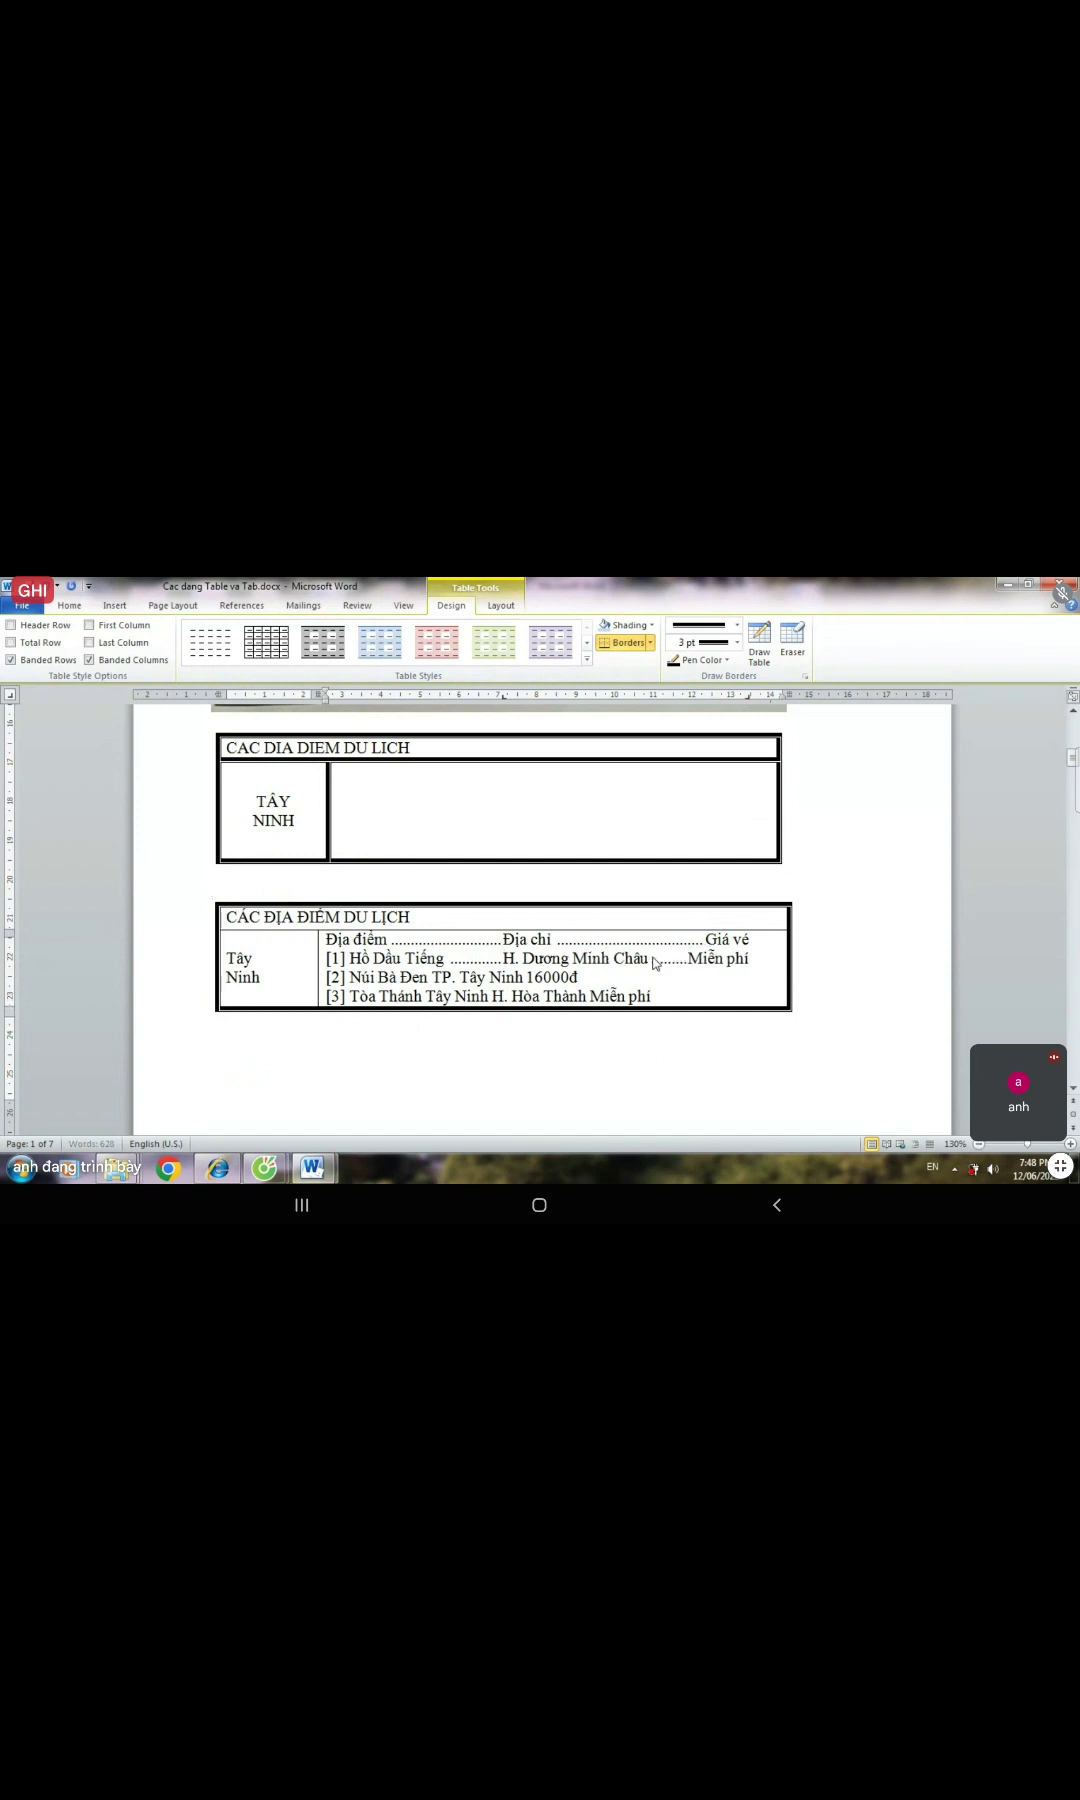
{"action": "left_click", "coordinate": [440, 980]}
{"action": "key", "text": "ctrl+Tab"}
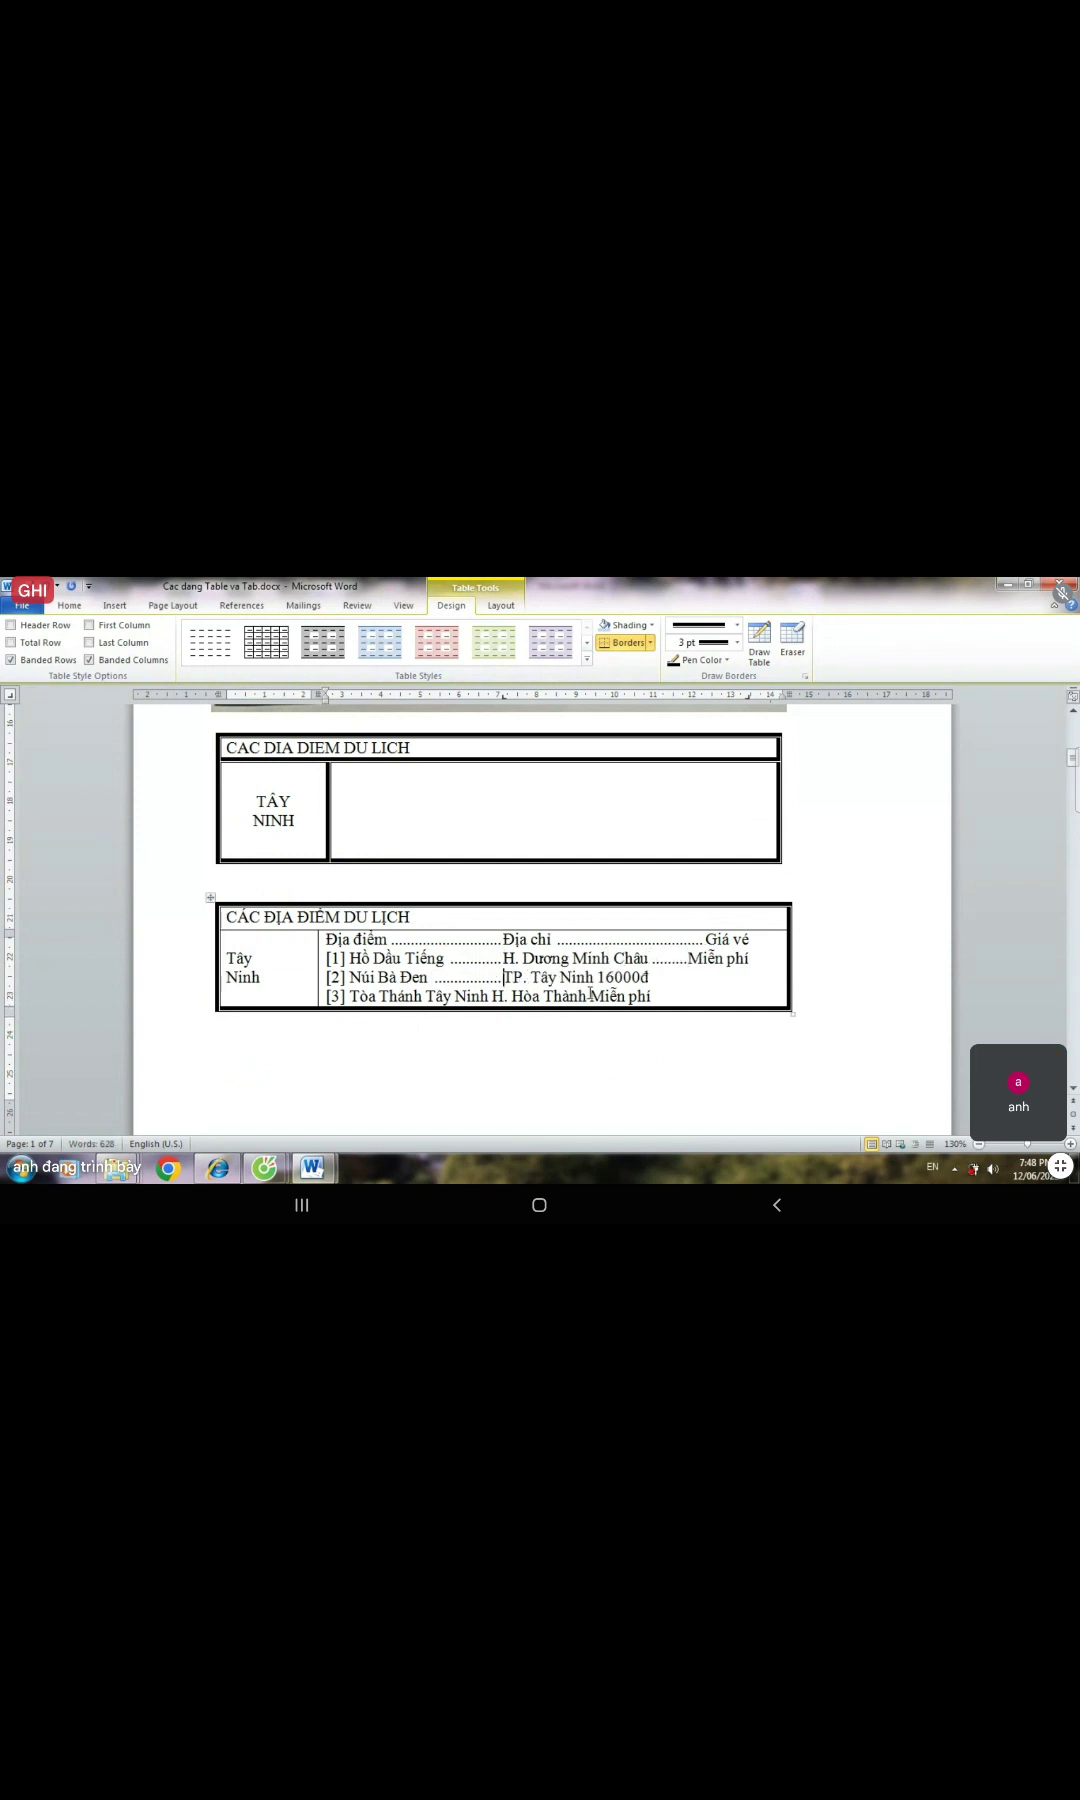
{"action": "left_click", "coordinate": [600, 977]}
{"action": "key", "text": "ctrl+Tab"}
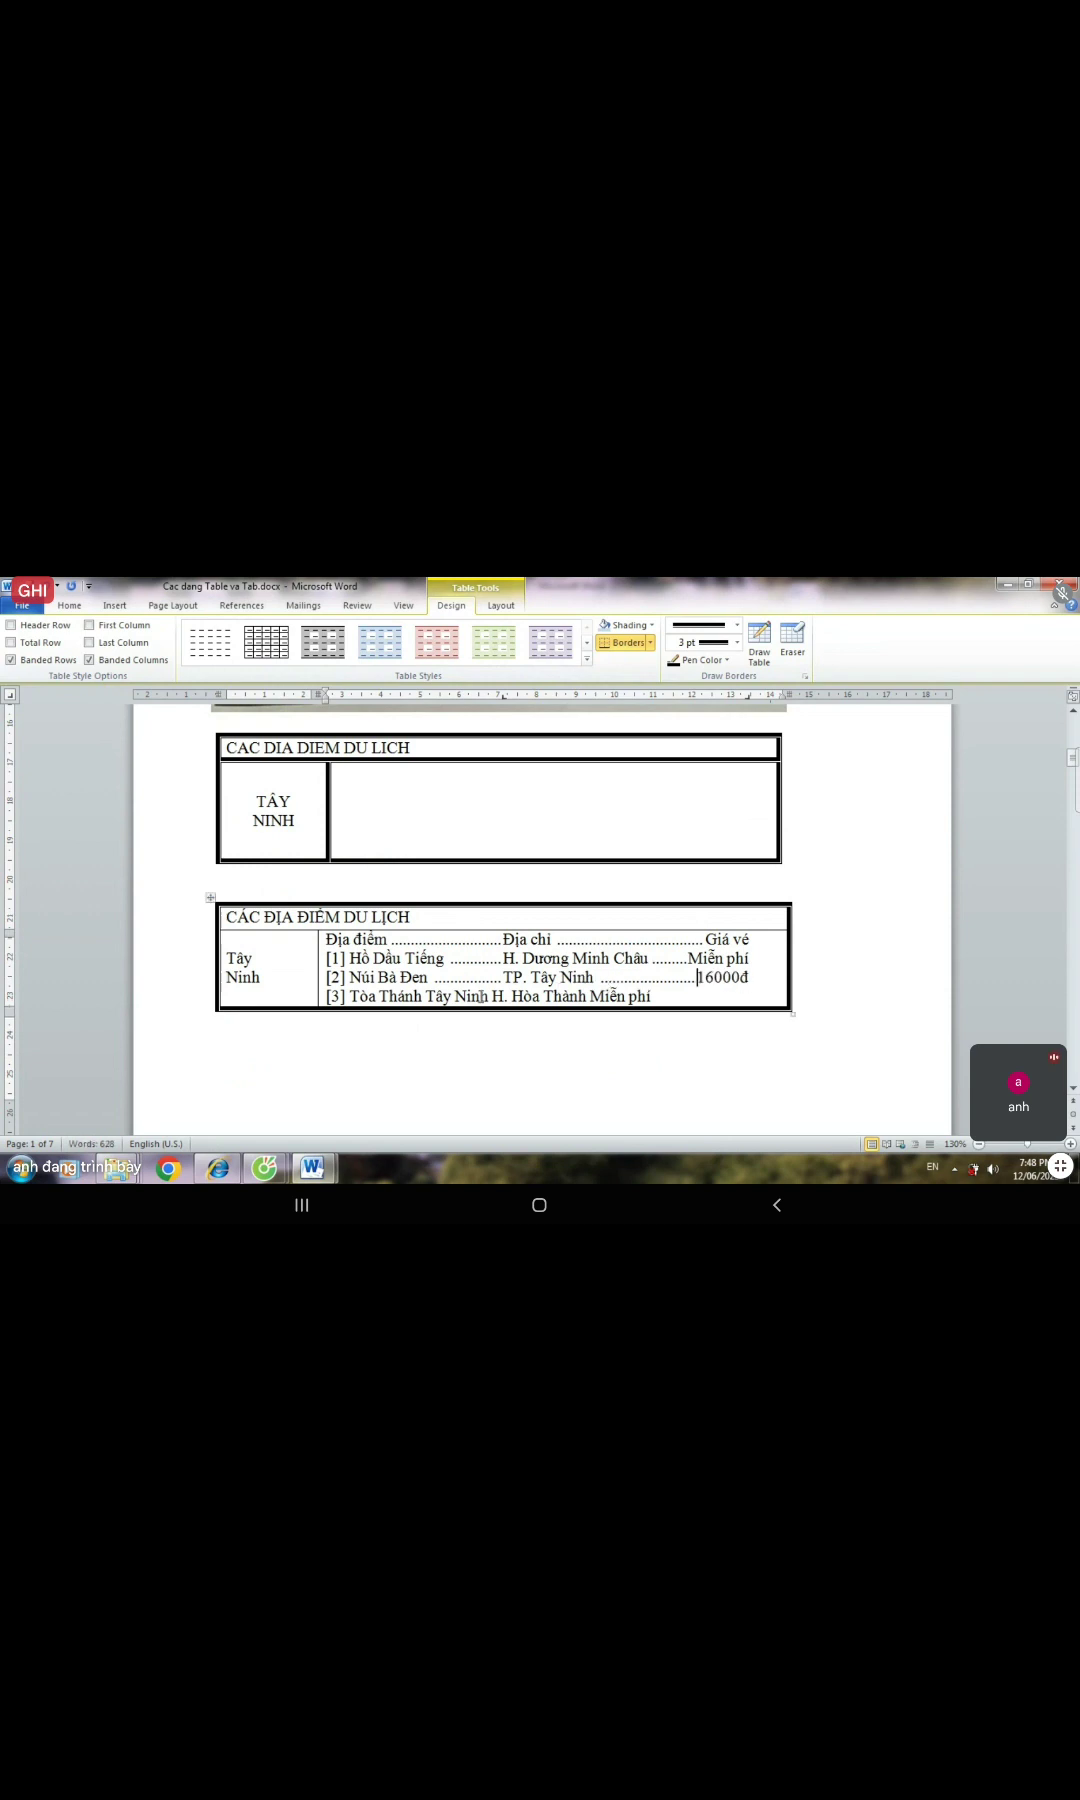
- Insert tabs after "[3] Tòa Thánh" and before "Miễn phí" in the last line of the places cell
{"action": "left_click", "coordinate": [428, 995]}
{"action": "key", "text": "ctrl+Tab"}
{"action": "left_click", "coordinate": [670, 995]}
{"action": "key", "text": "ctrl+Tab"}
- Shade the "CÁC ĐỊA ĐIỂM DU LỊCH" title row of the lower table black and centre its text
{"action": "scroll", "coordinate": [675, 993], "scroll_direction": "up", "scroll_amount": 1}
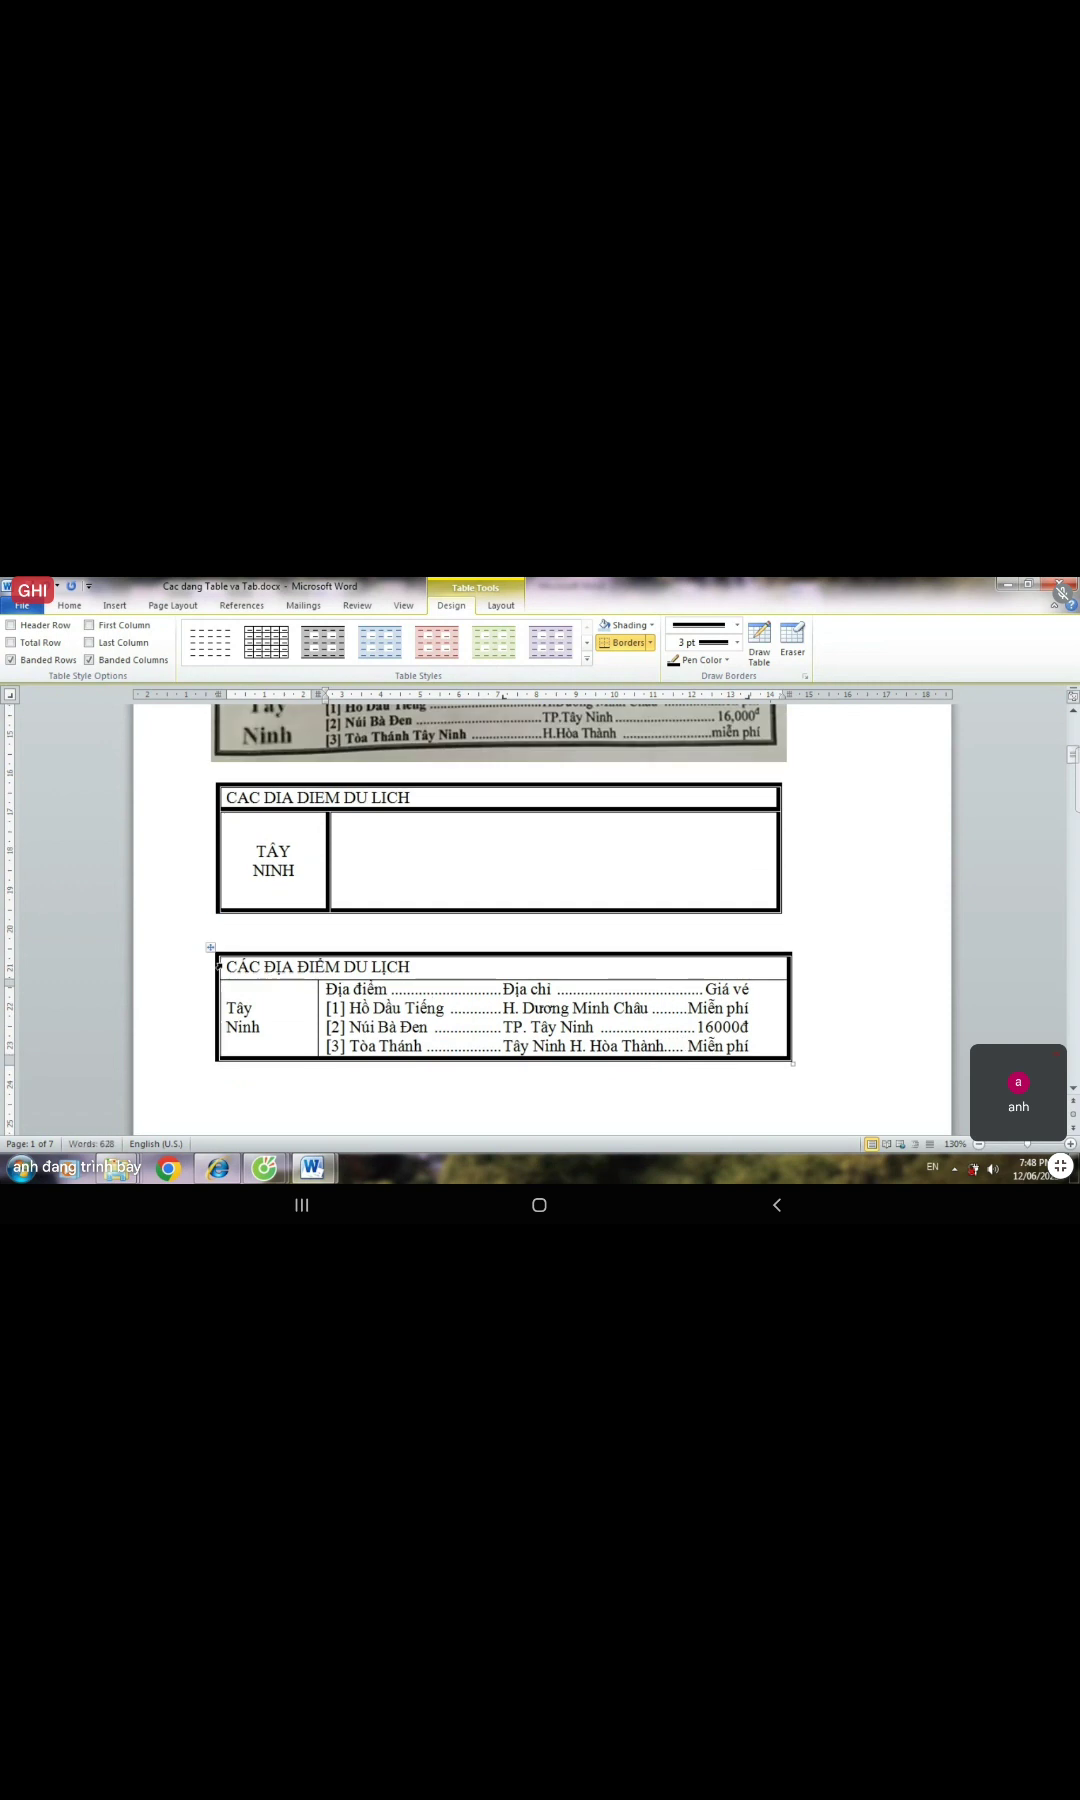
{"action": "left_click", "coordinate": [219, 965]}
{"action": "scroll", "coordinate": [438, 755], "scroll_direction": "up", "scroll_amount": 2}
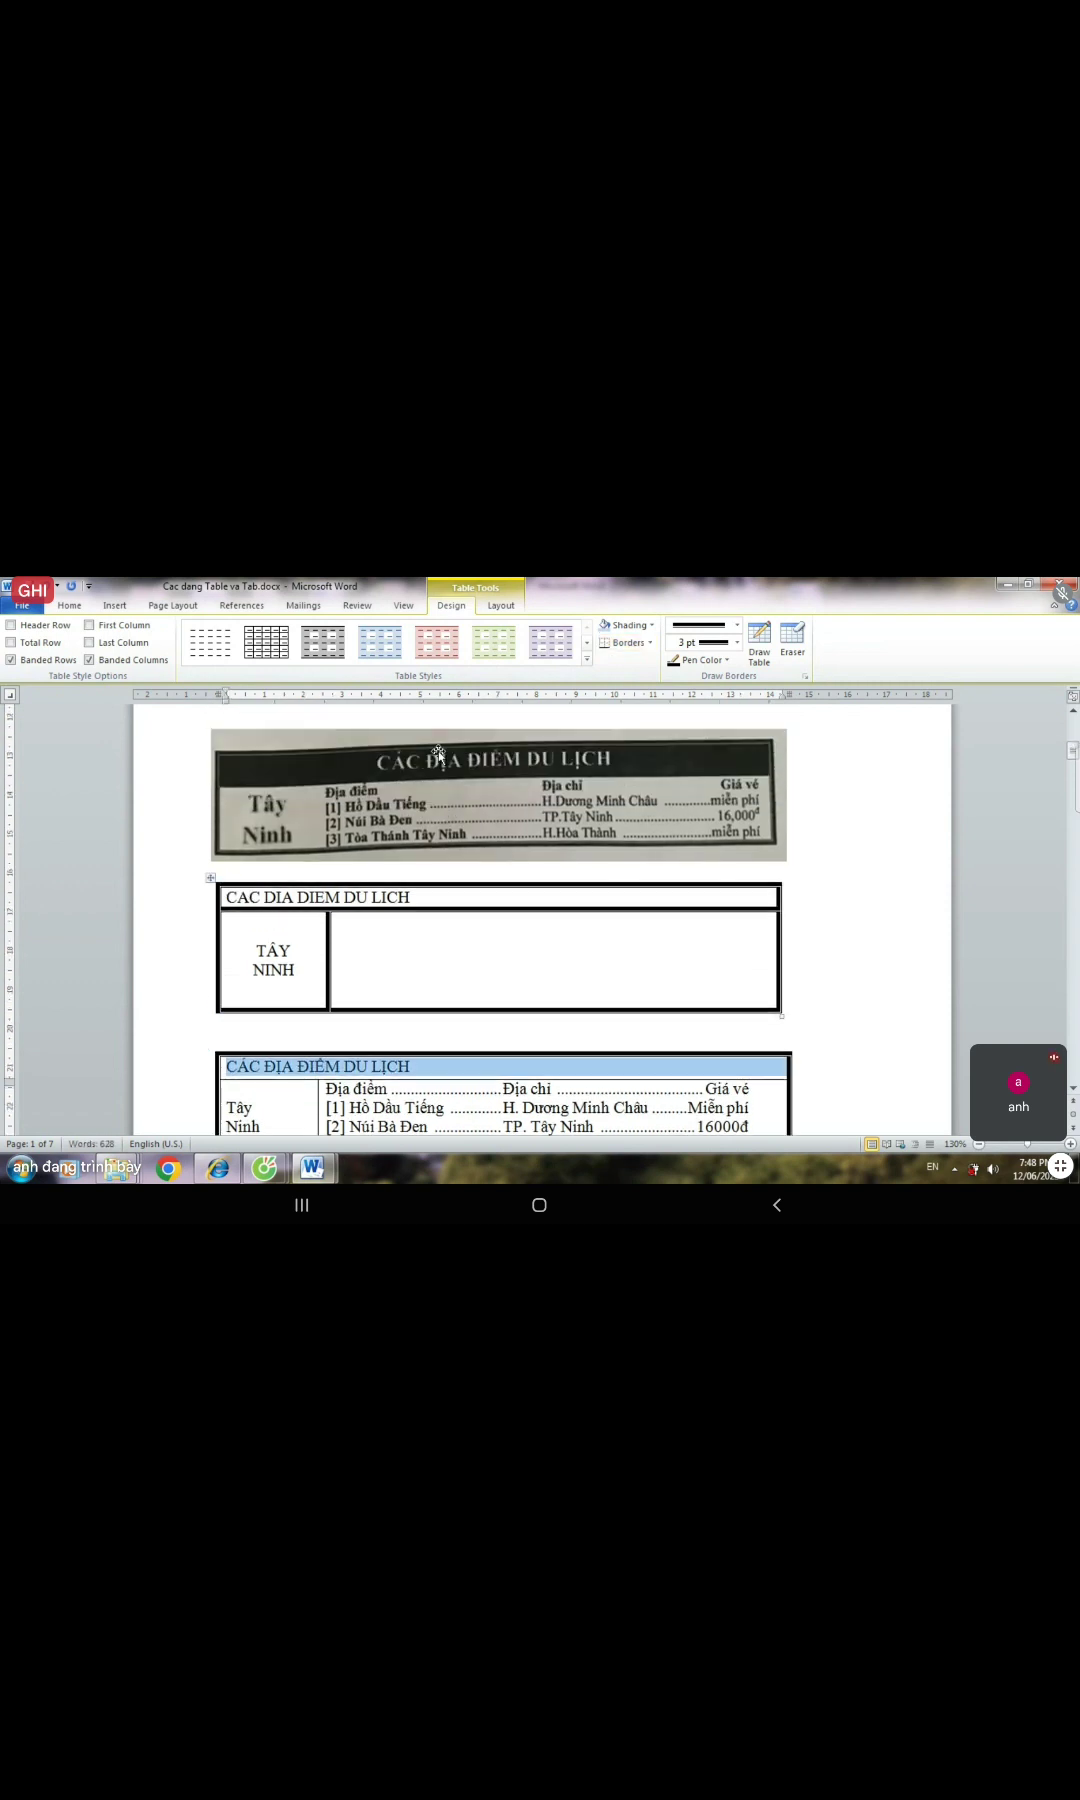
{"action": "left_click", "coordinate": [628, 625]}
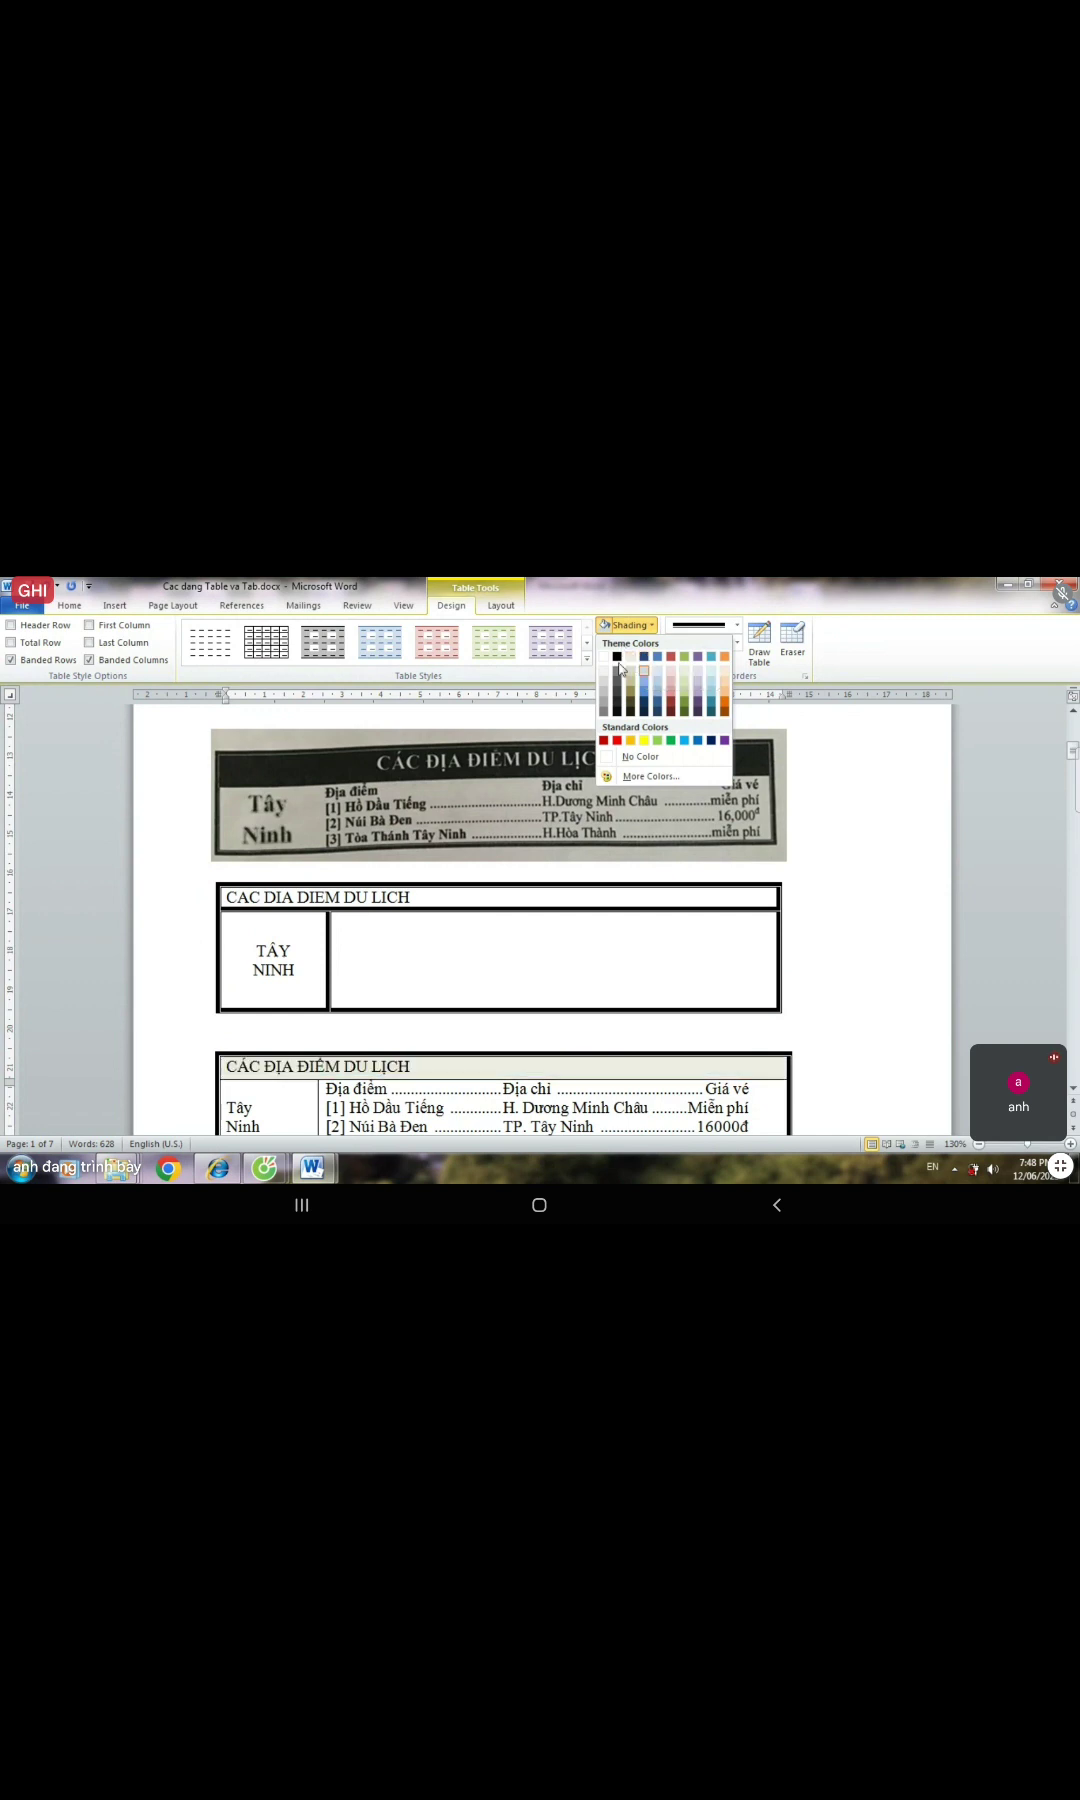
{"action": "left_click", "coordinate": [644, 700]}
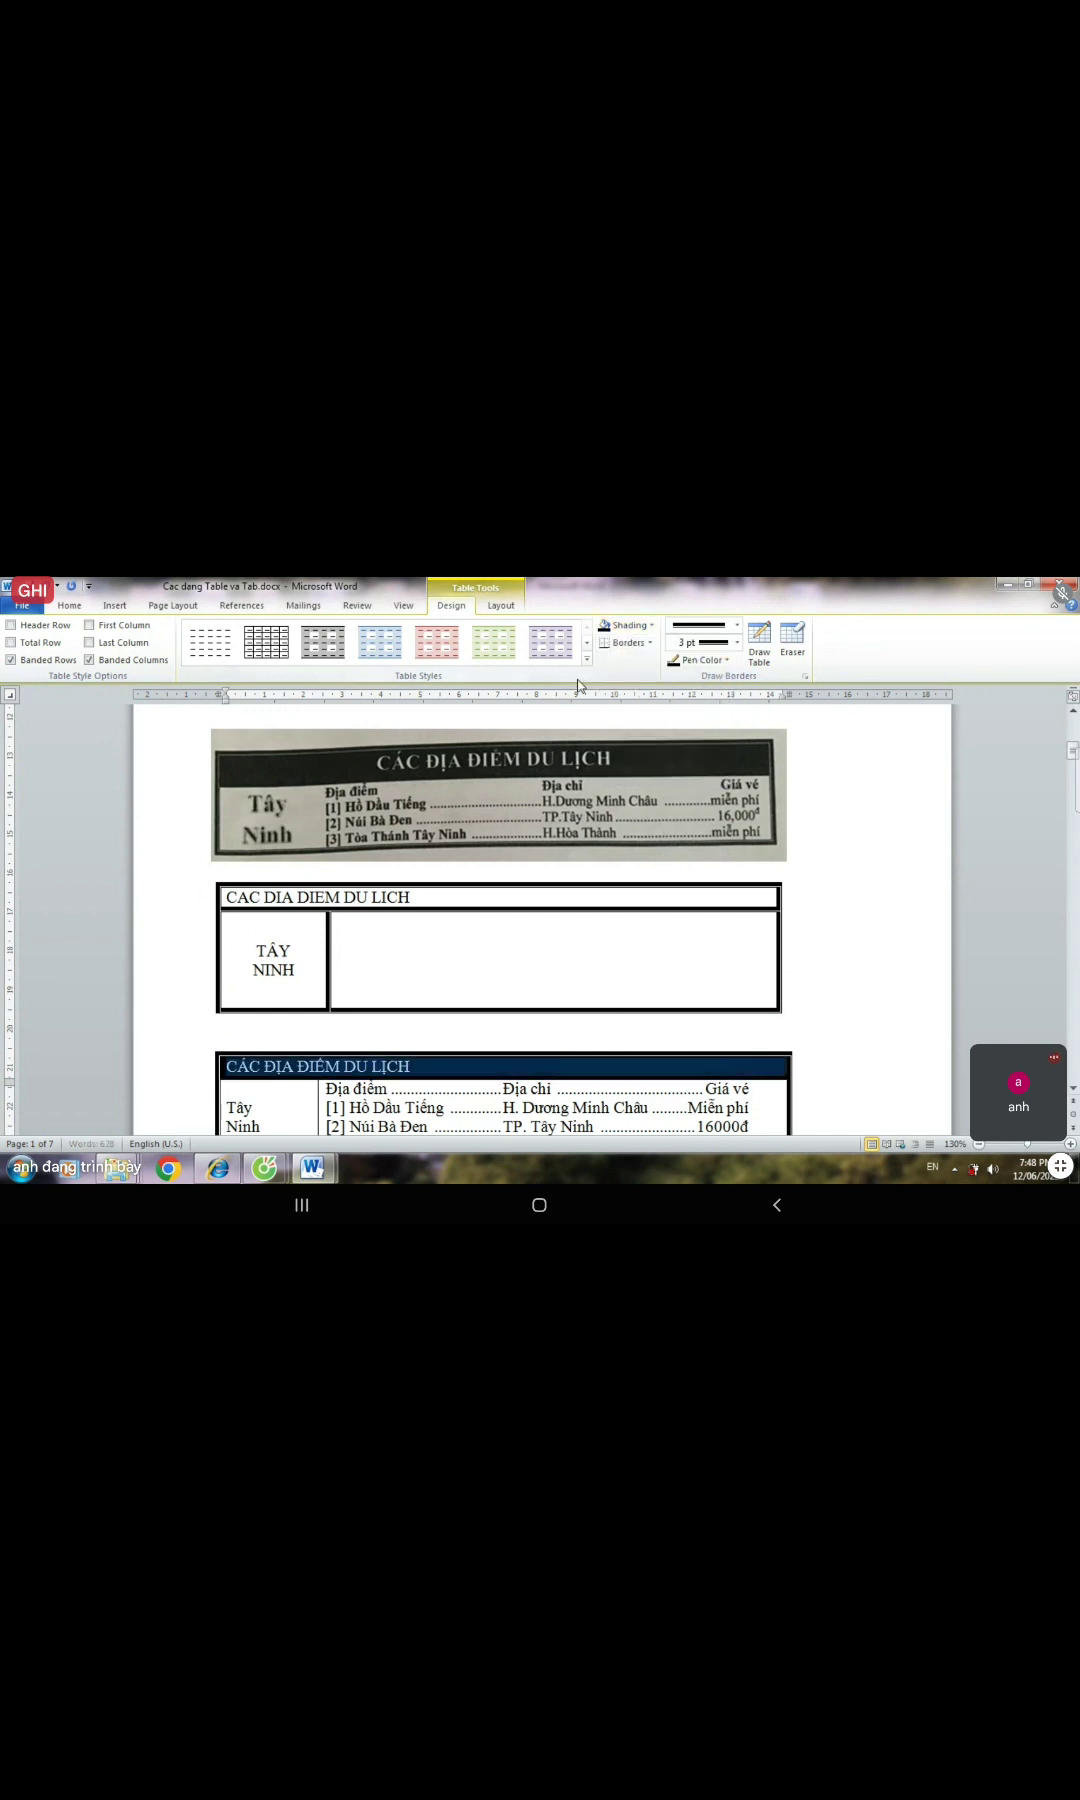
{"action": "left_click", "coordinate": [505, 606]}
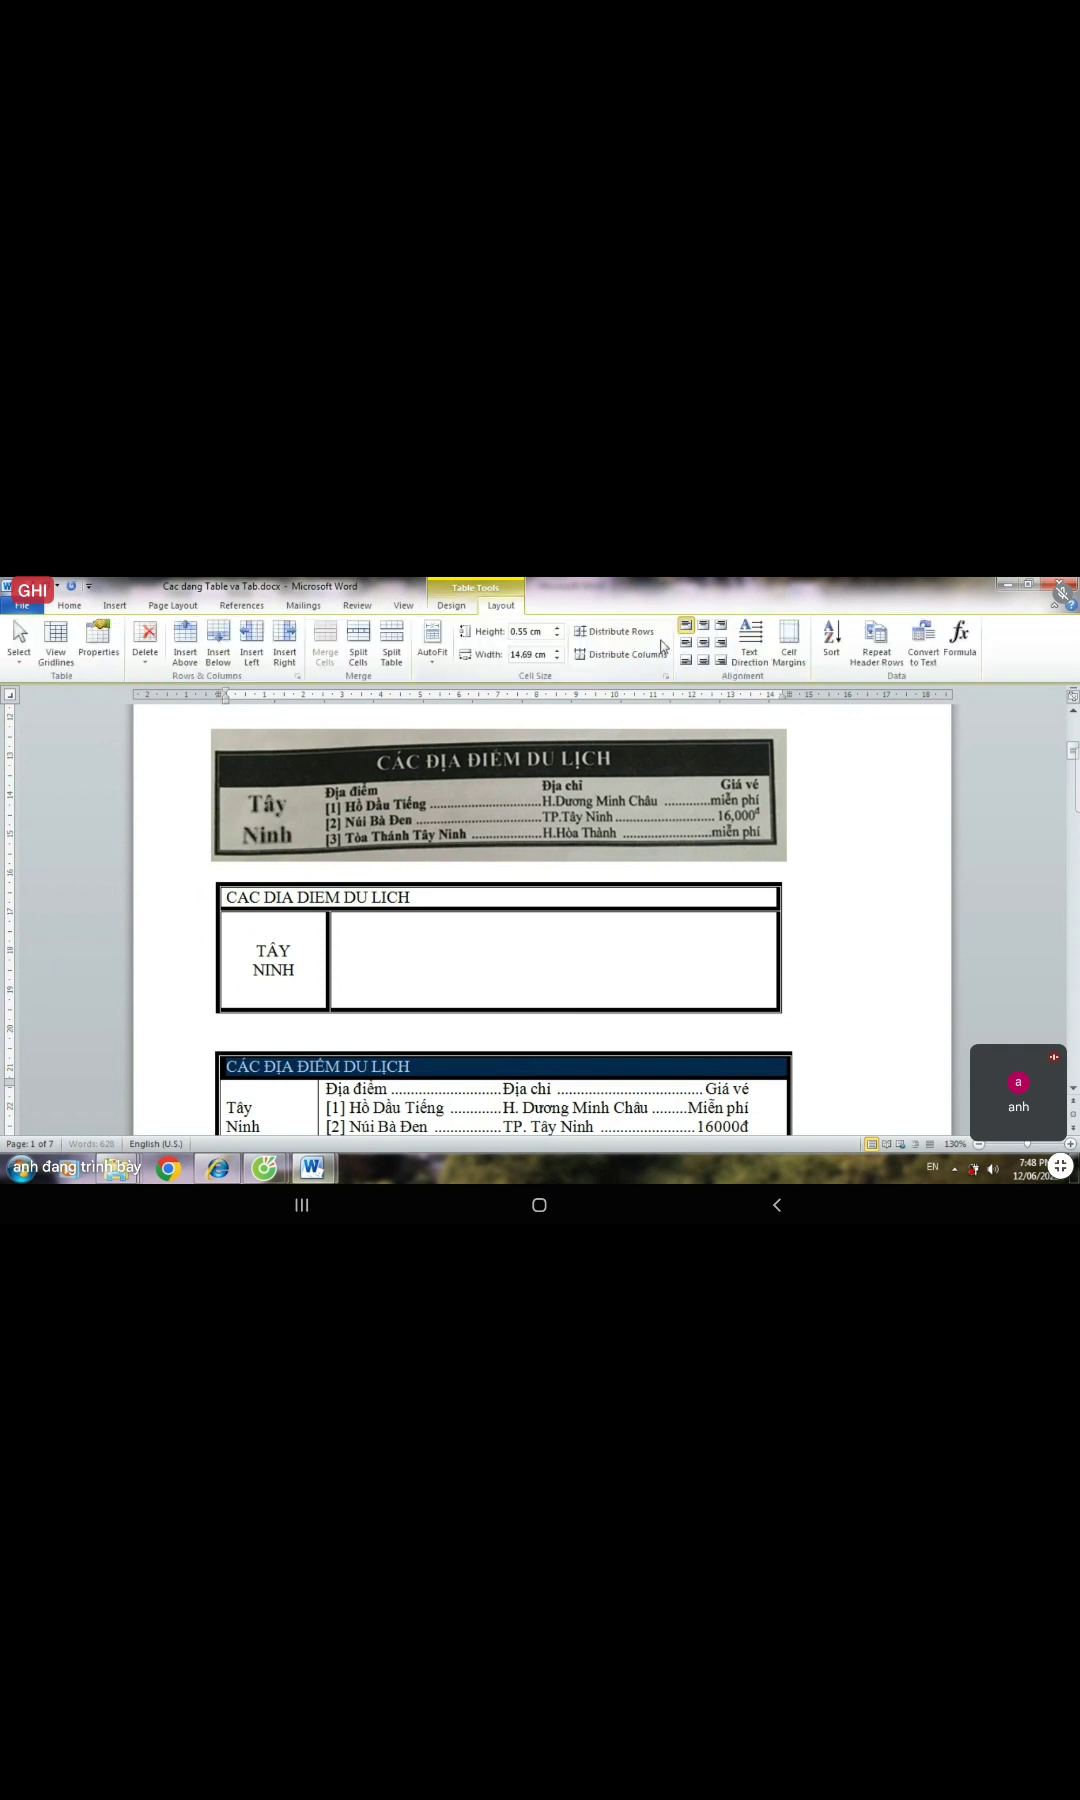
{"action": "left_click", "coordinate": [705, 642]}
- Centre the "Tây Ninh" text horizontally and vertically in its cell of the lower table
{"action": "scroll", "coordinate": [266, 993], "scroll_direction": "down", "scroll_amount": 2}
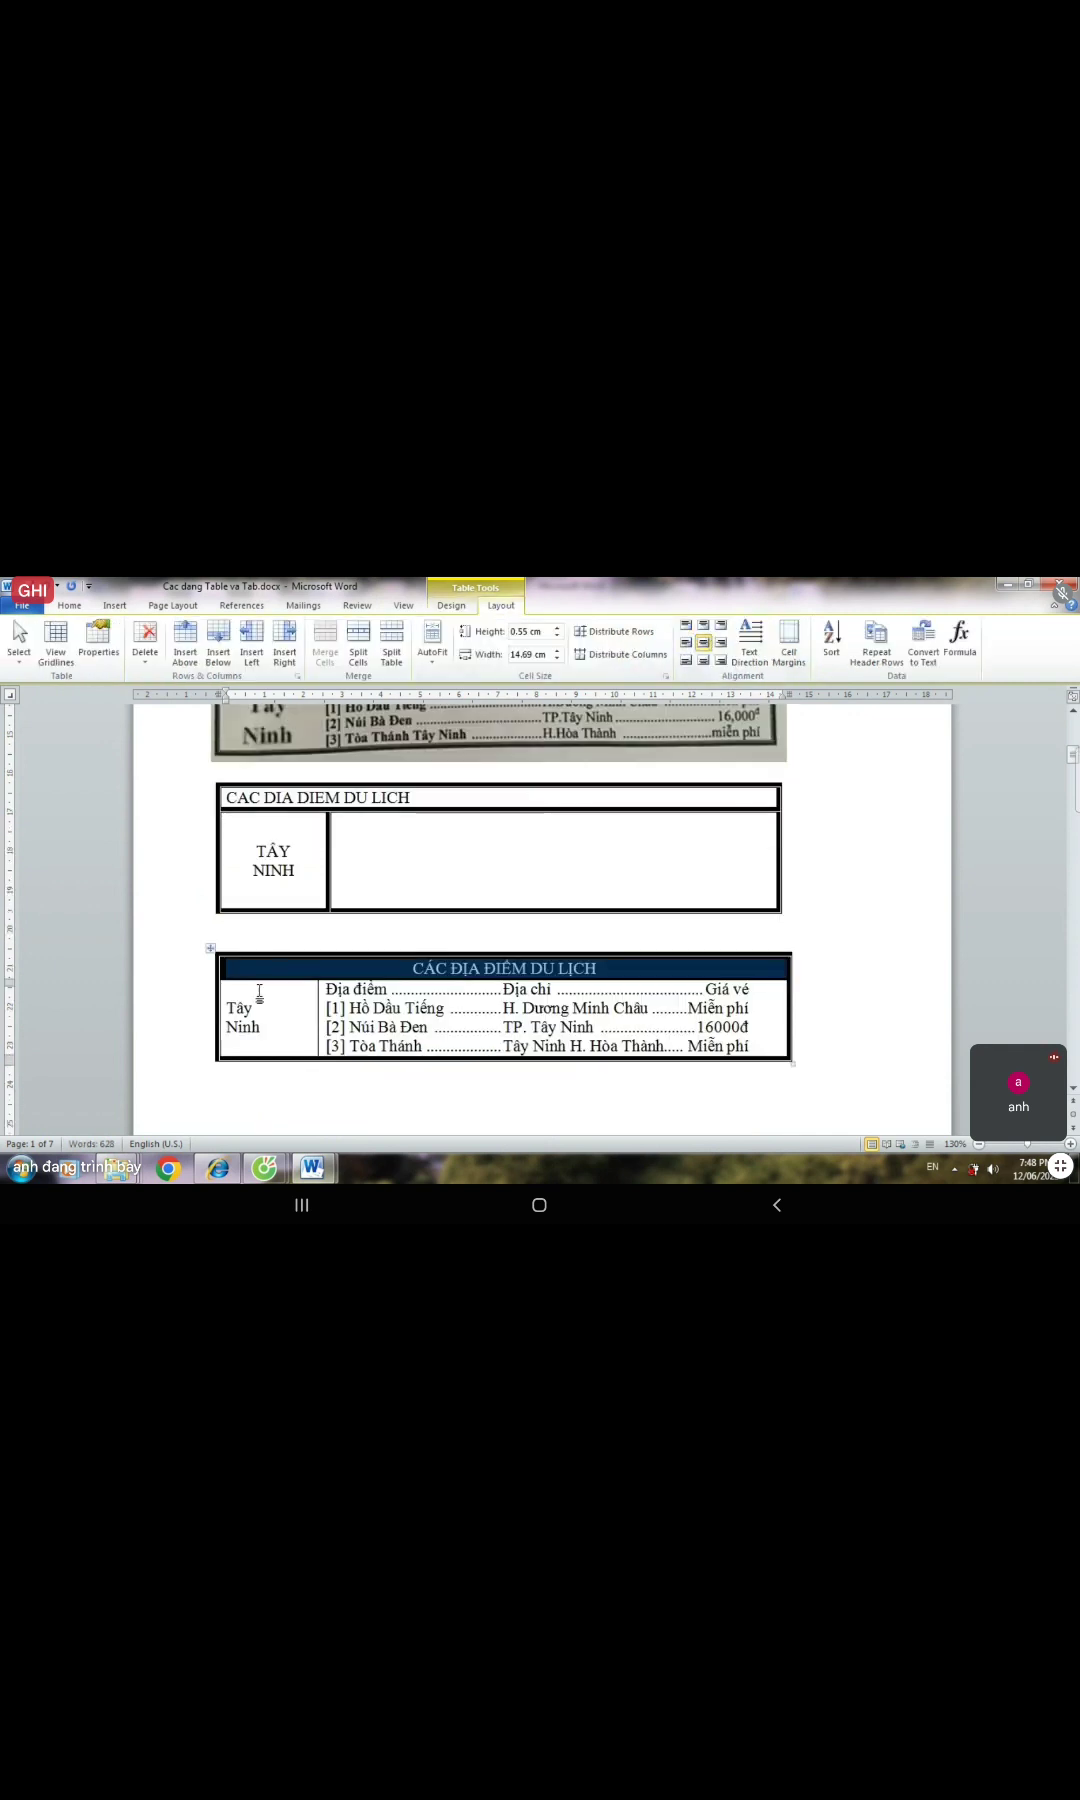
{"action": "left_click", "coordinate": [266, 993]}
{"action": "left_click_drag", "start_coordinate": [228, 1002], "coordinate": [266, 1032]}
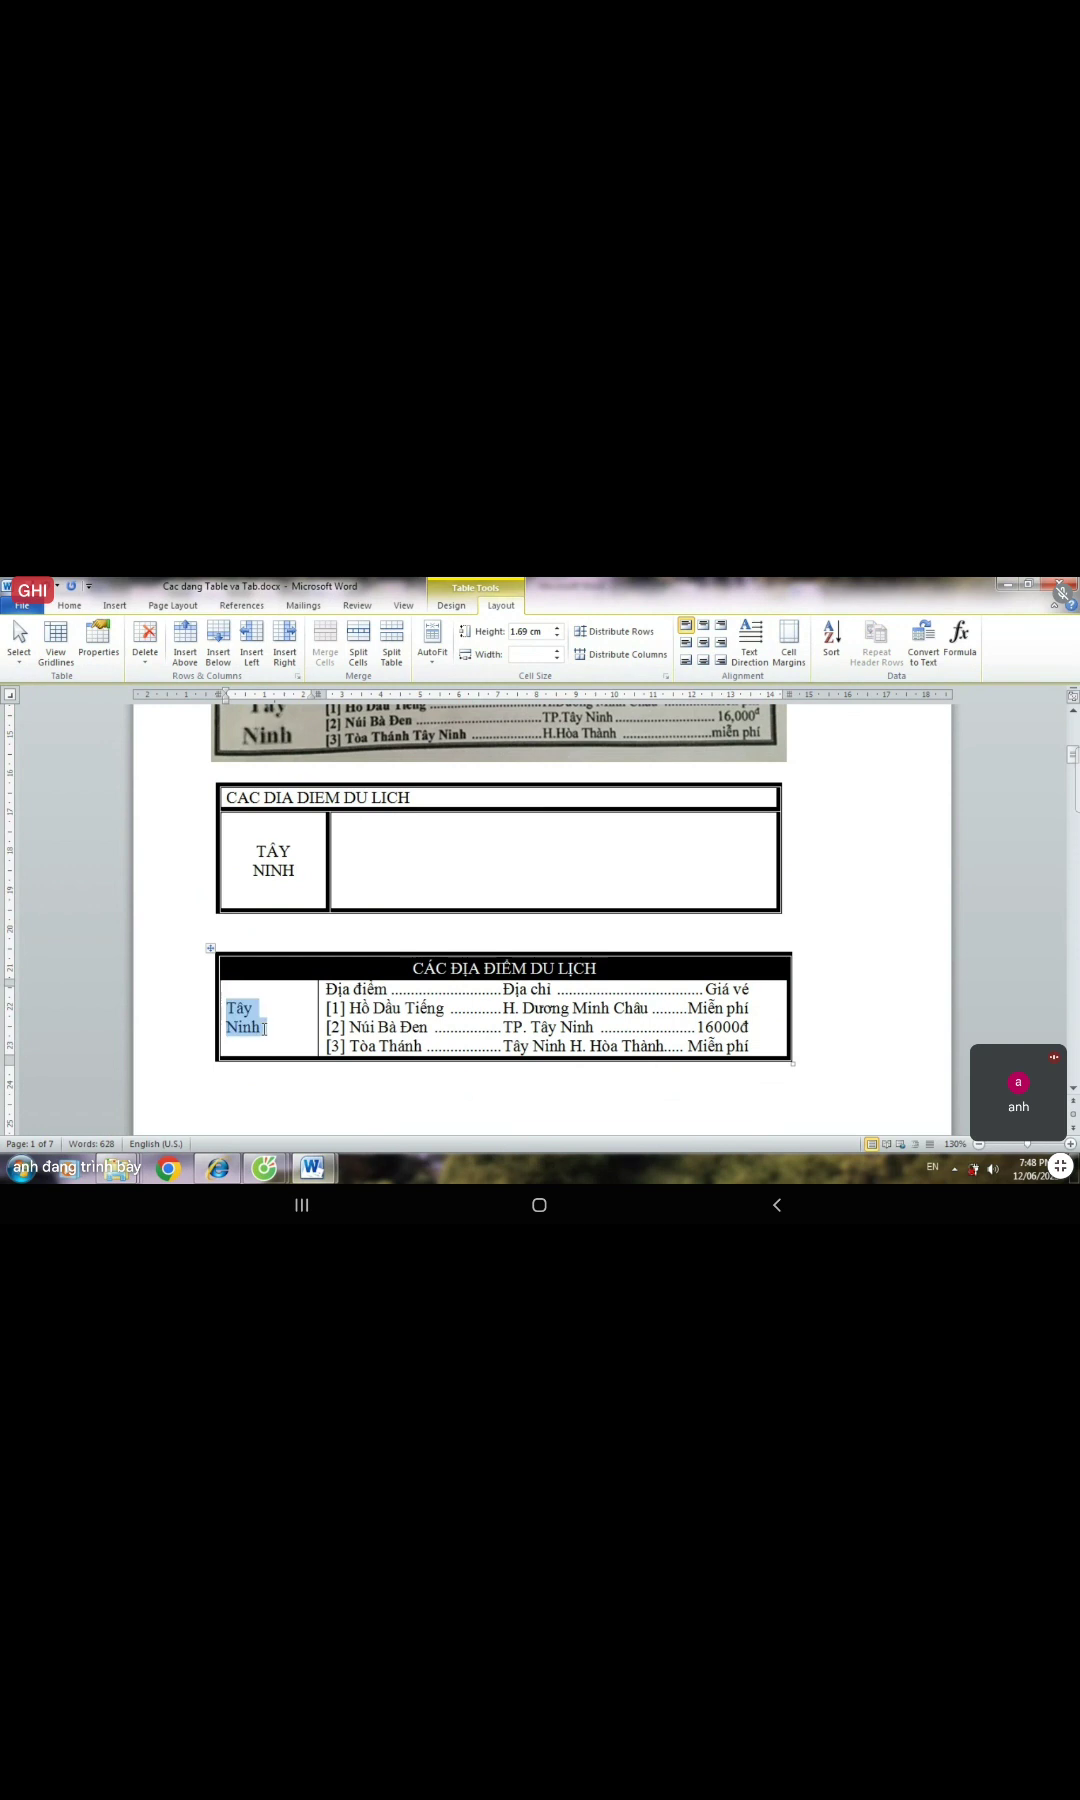
{"action": "left_click", "coordinate": [704, 643]}
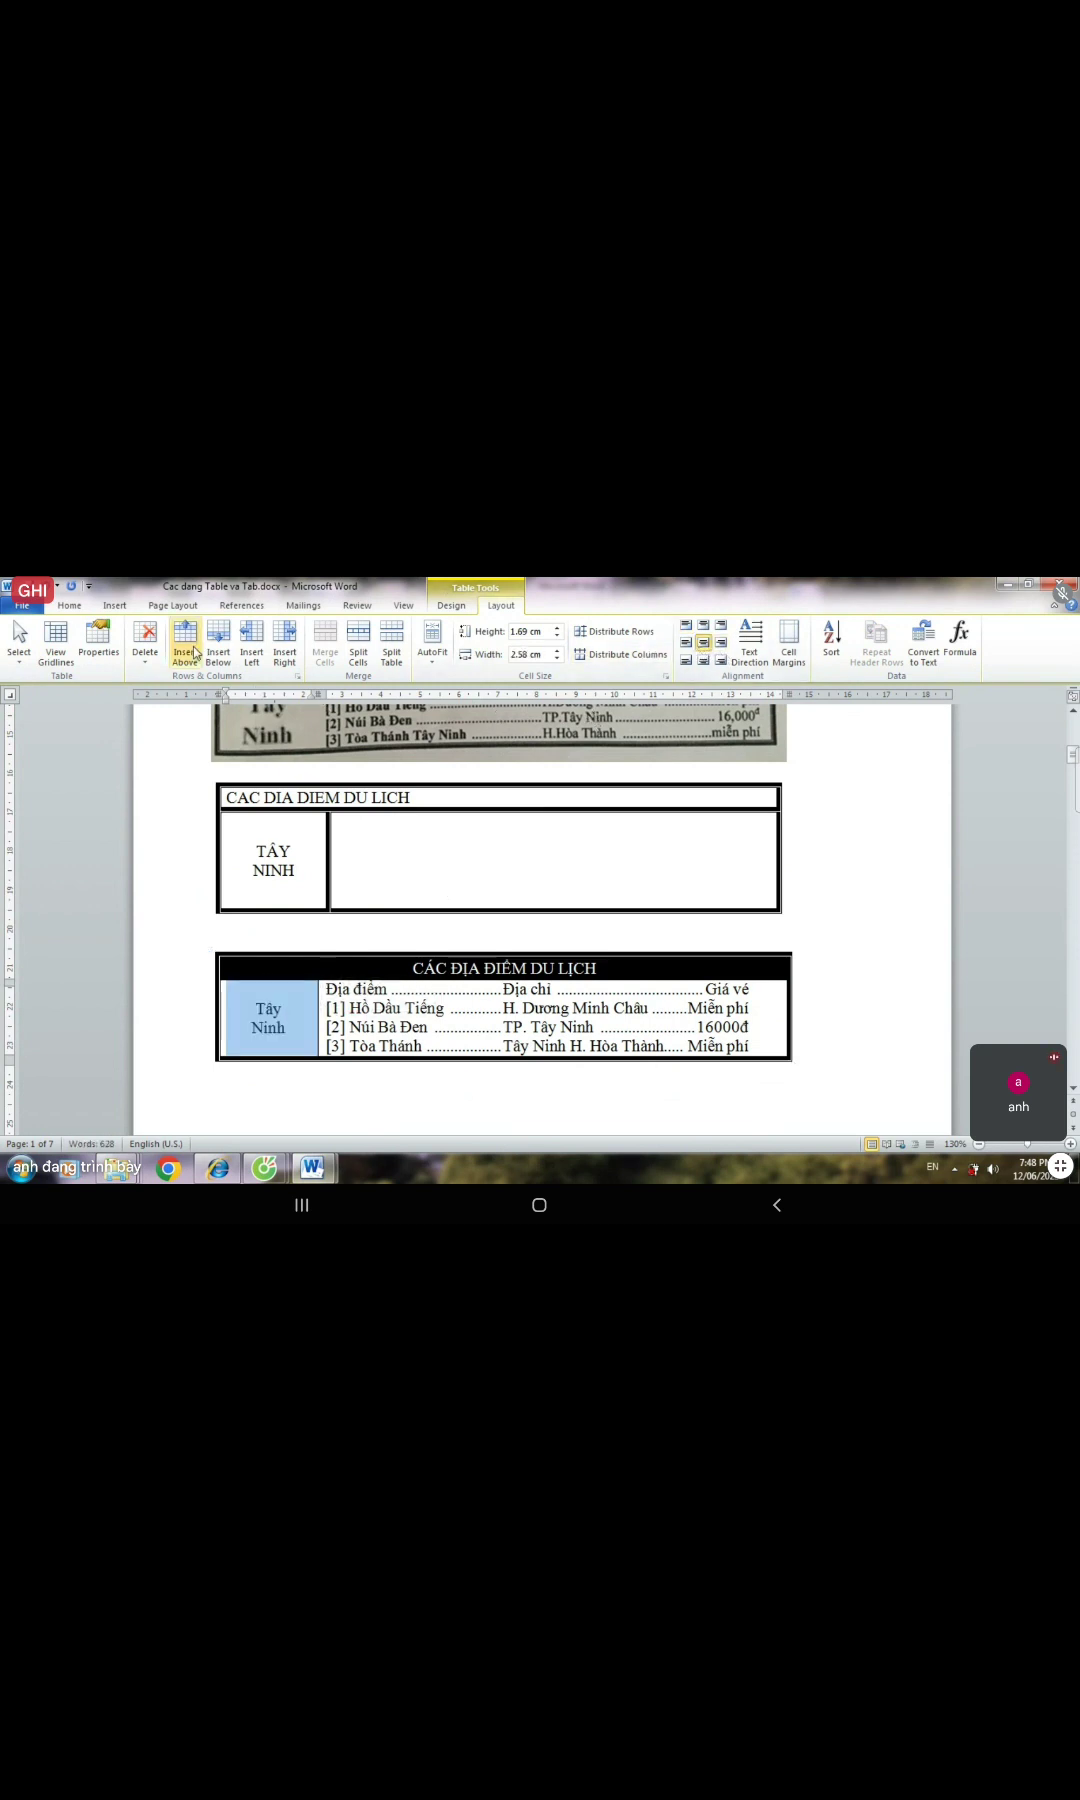
- Enlarge the "Tây Ninh" text to 16 pt and make it bold
{"action": "left_click", "coordinate": [70, 606]}
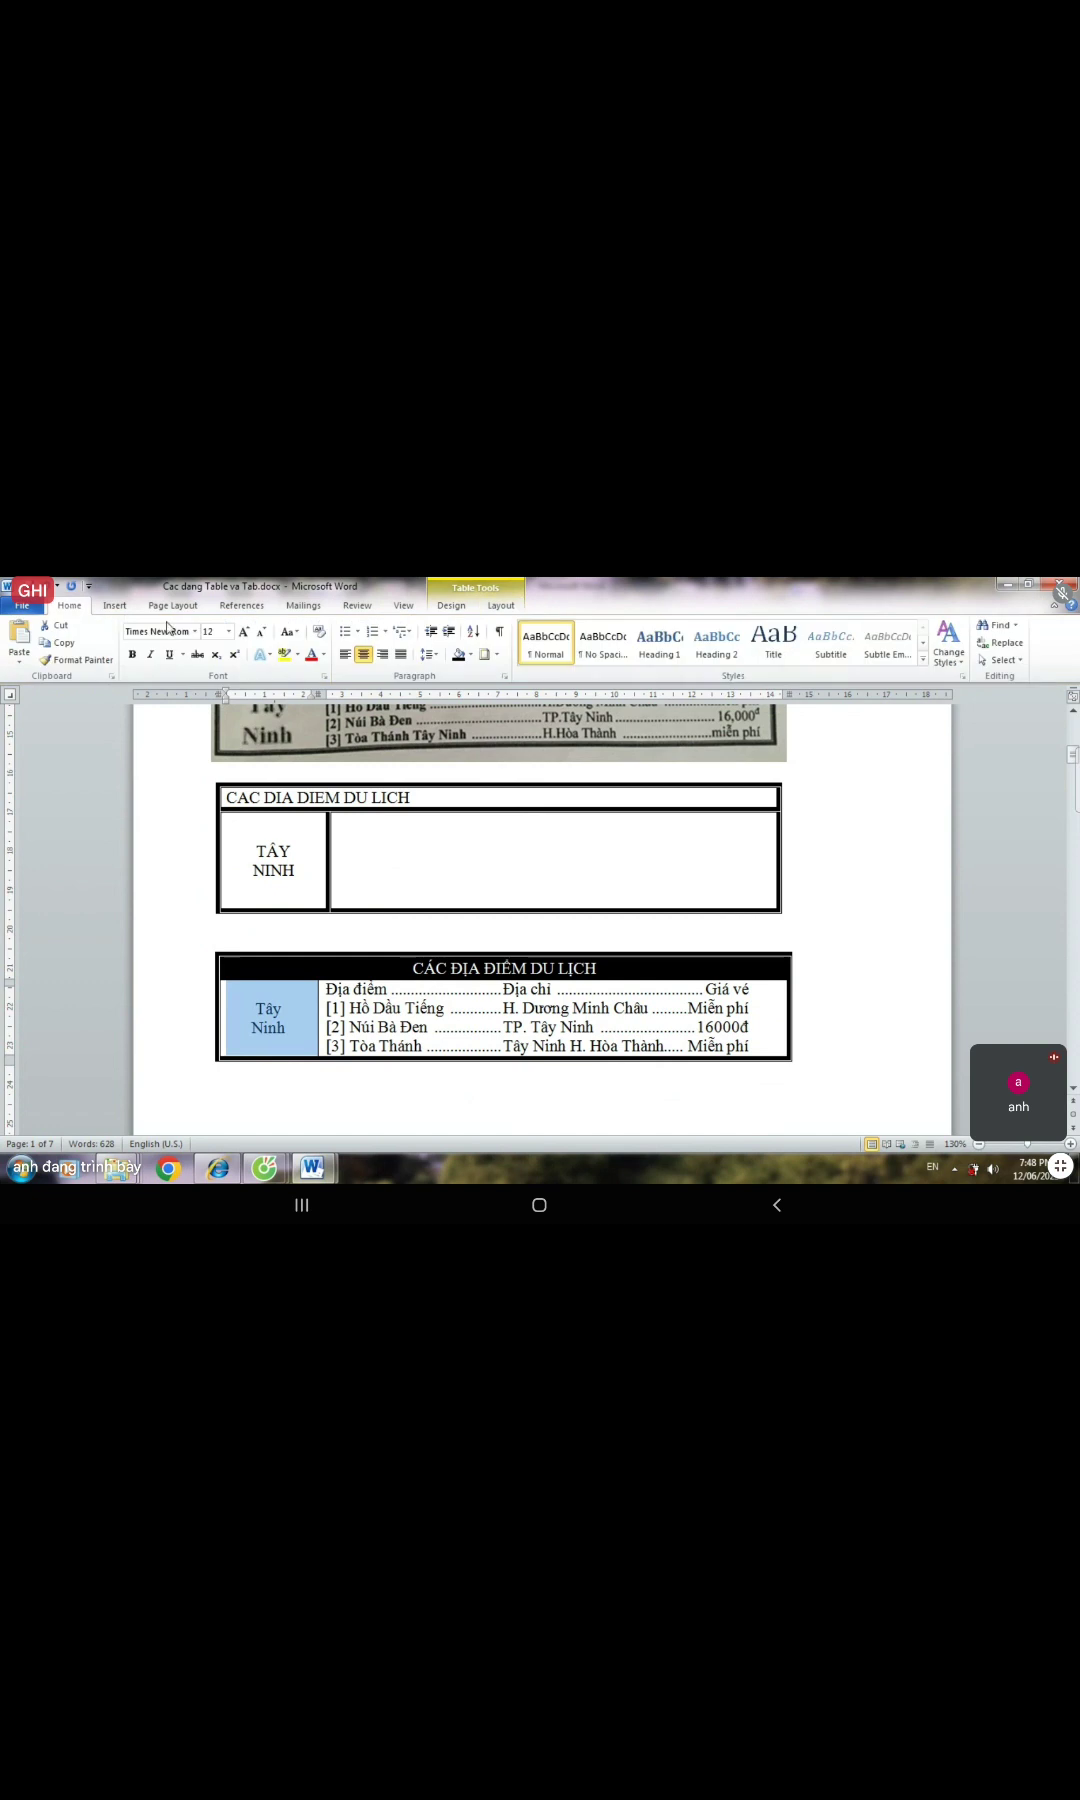
{"action": "left_click", "coordinate": [243, 632]}
{"action": "left_click", "coordinate": [243, 632]}
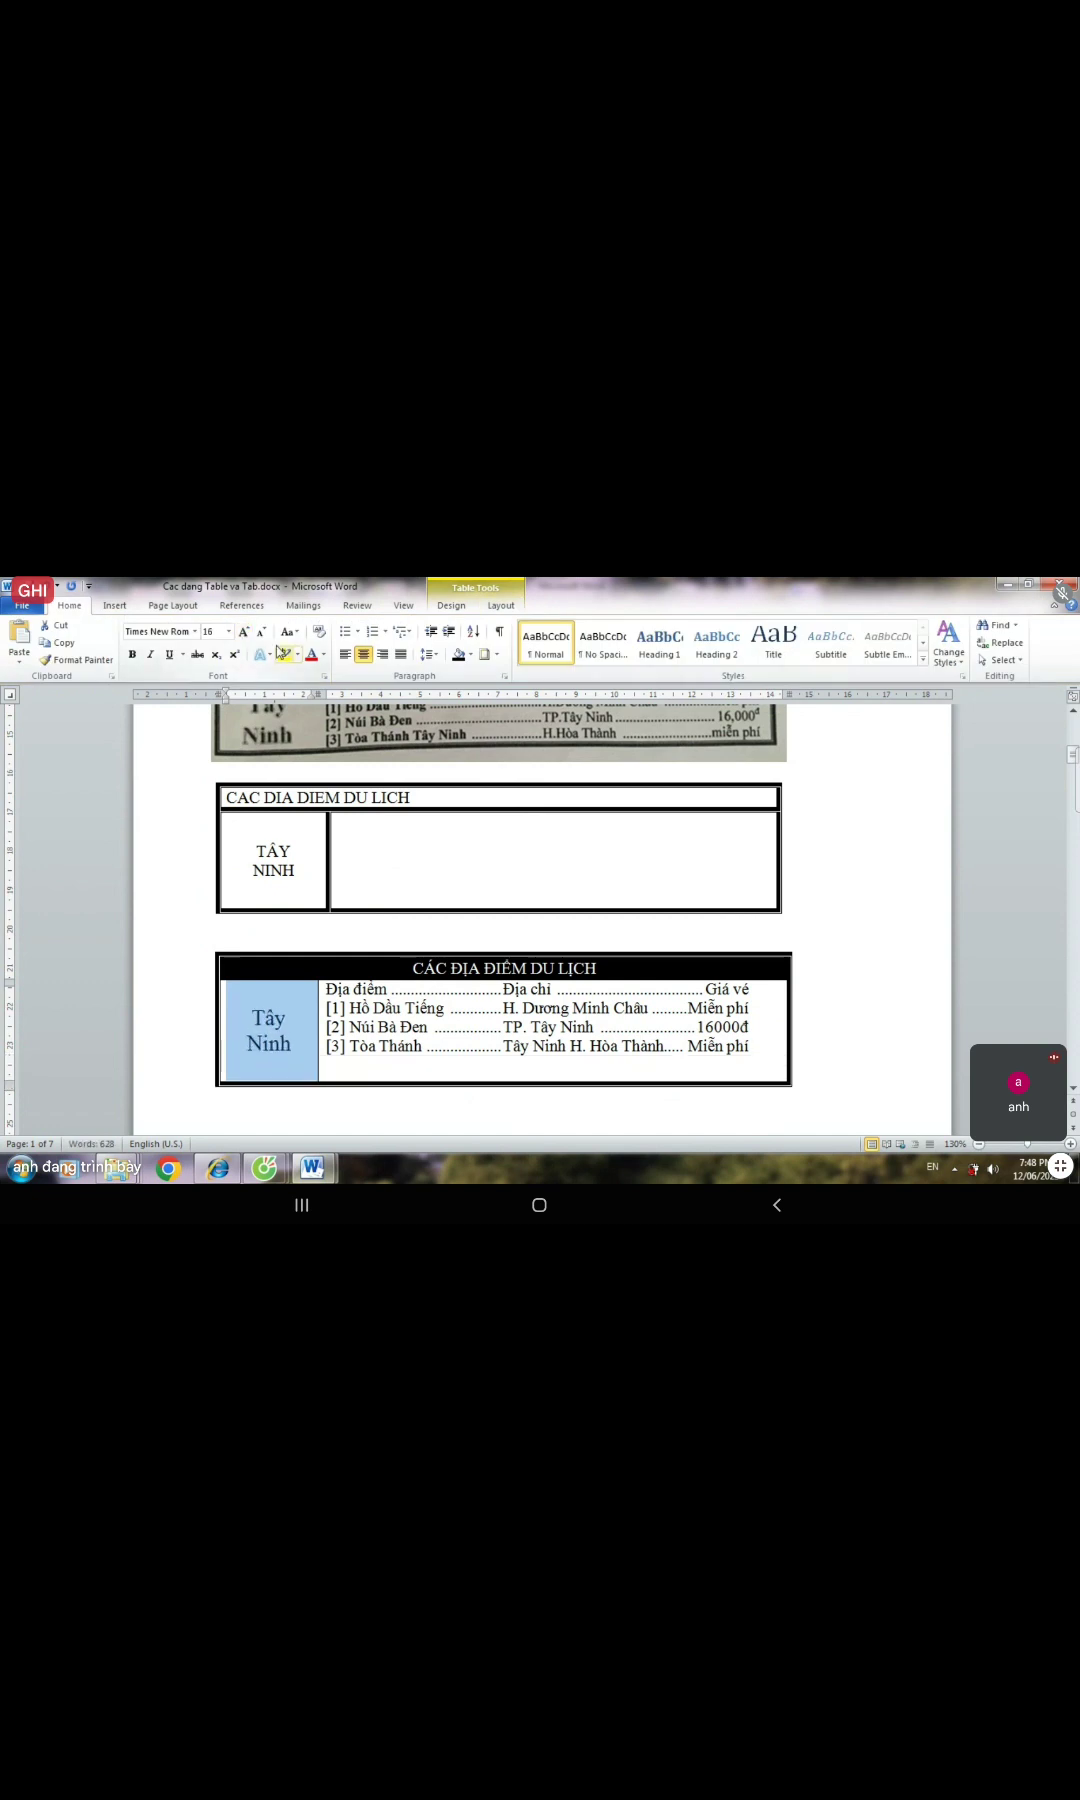
{"action": "left_click", "coordinate": [130, 655]}
- Shade the "Tây Ninh" cell of the lower table with the blue theme colour
{"action": "left_click", "coordinate": [455, 608]}
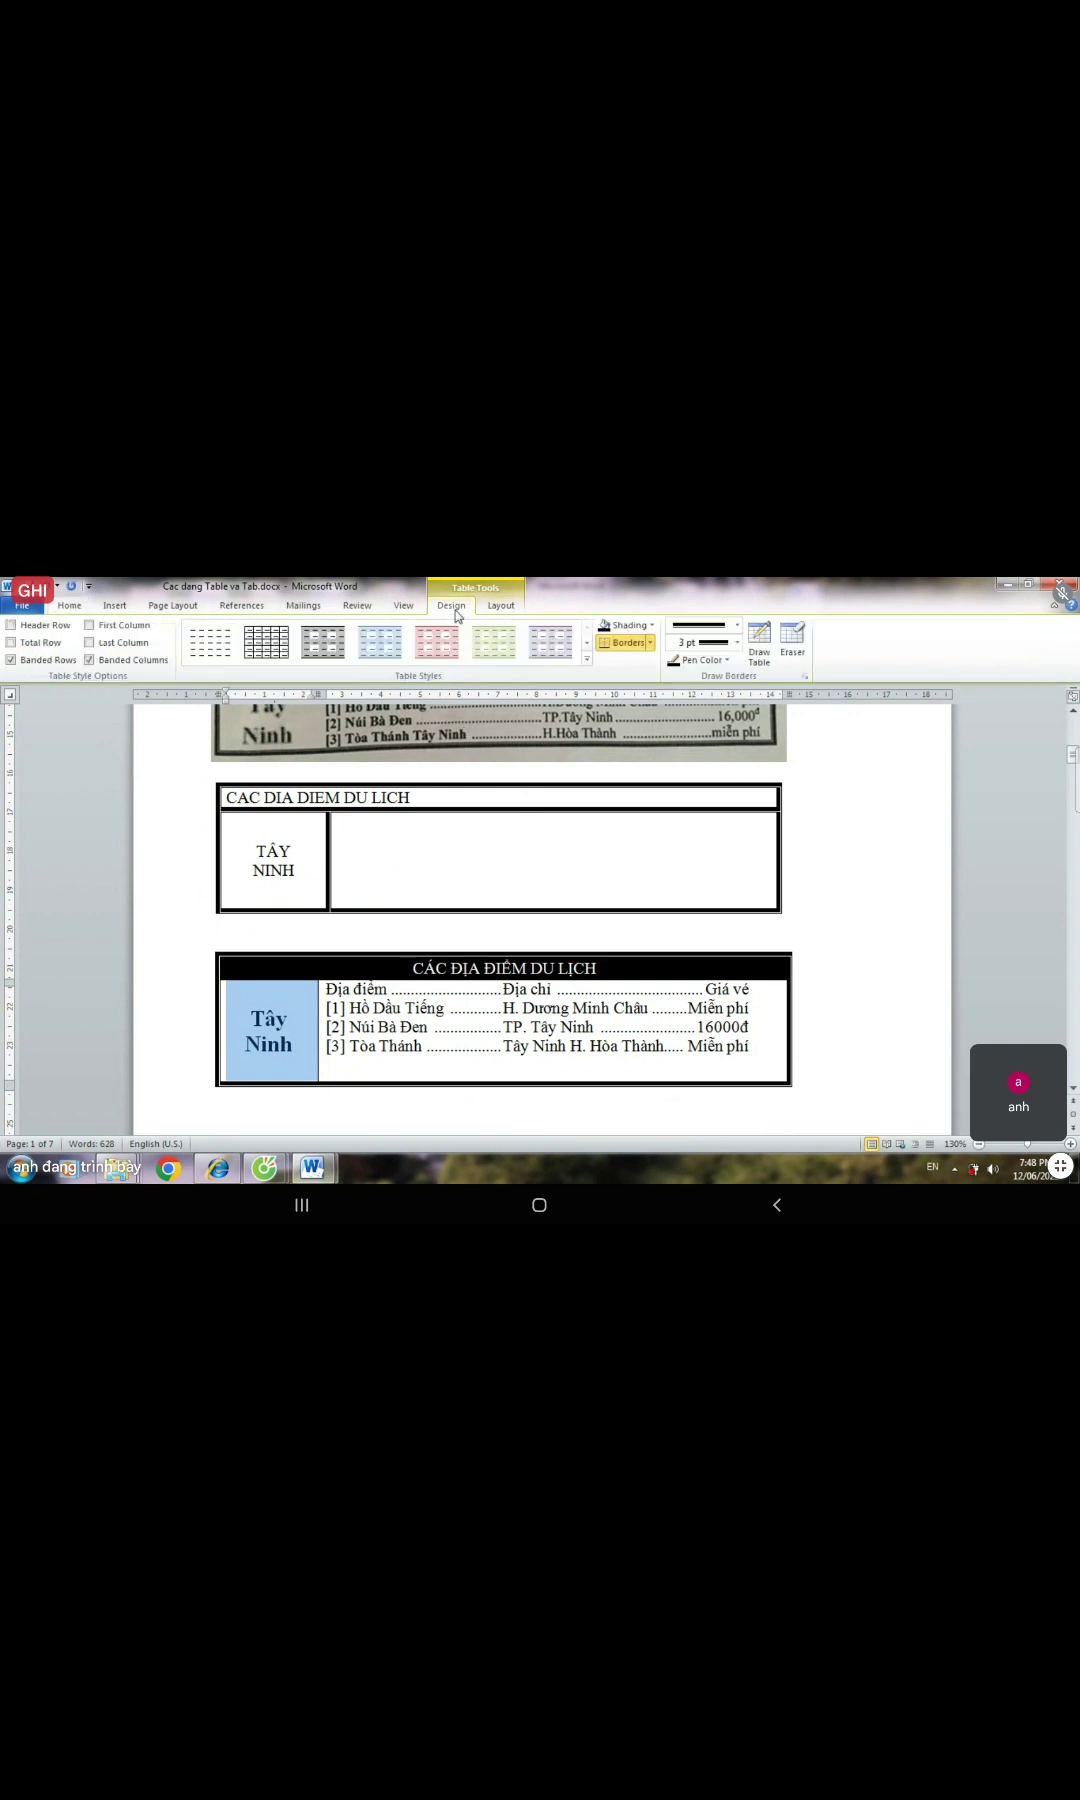
{"action": "left_click", "coordinate": [650, 625]}
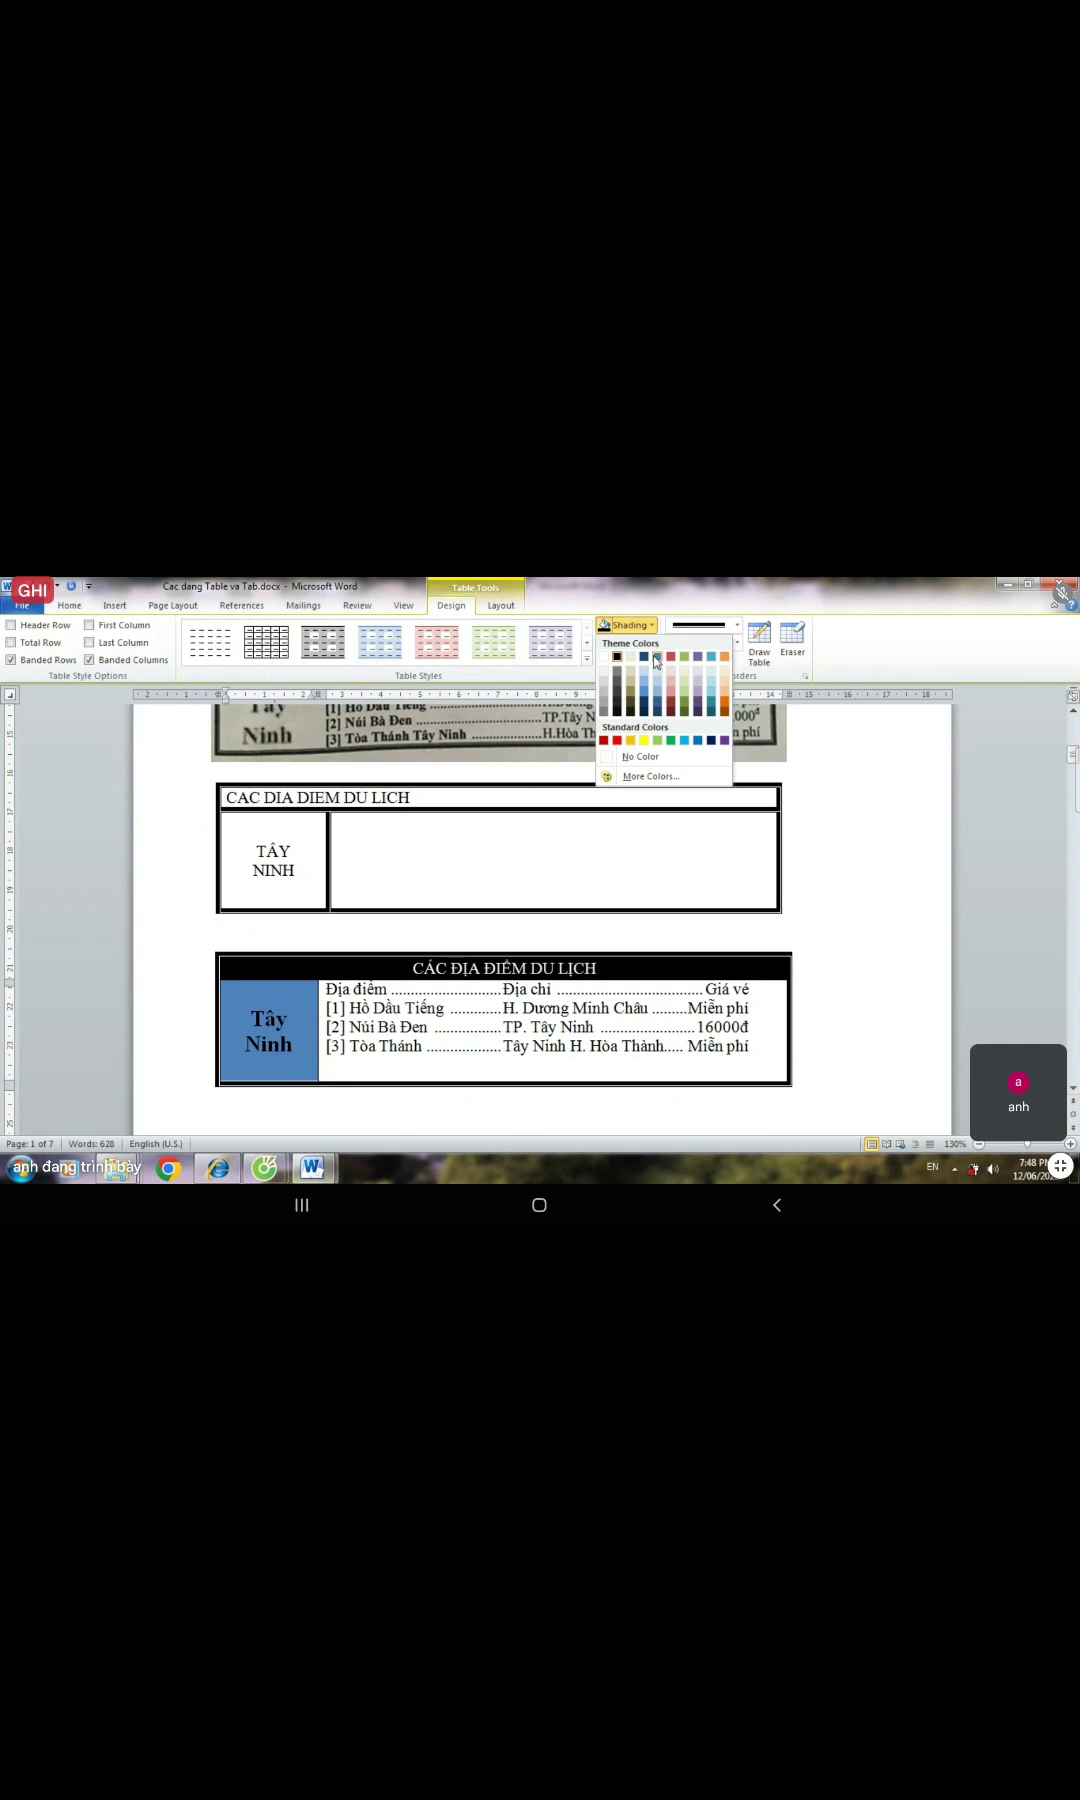
{"action": "left_click", "coordinate": [656, 661]}
{"action": "left_click", "coordinate": [863, 874]}
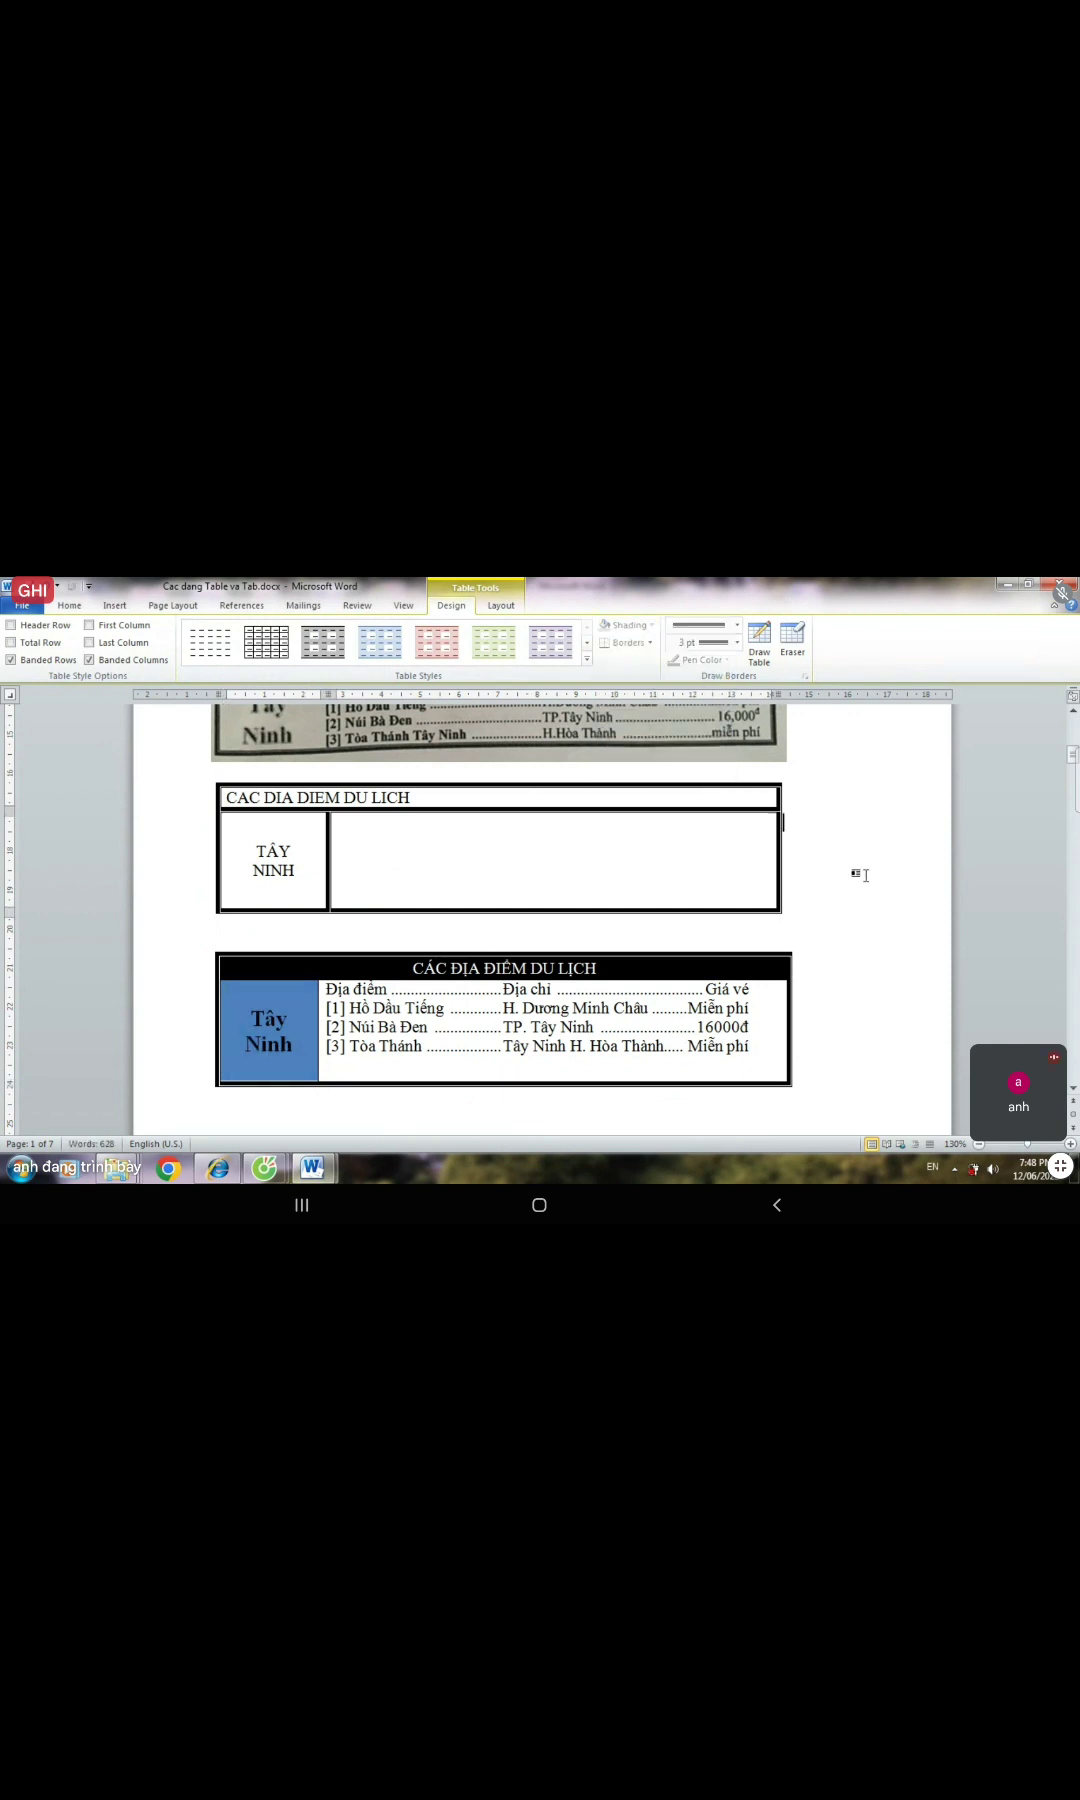
- Examine the recreated places table, including the [3] Tòa Thánh line, against the sample picture above it
{"action": "scroll", "coordinate": [865, 875], "scroll_direction": "down", "scroll_amount": 1, "text": "ctrl"}
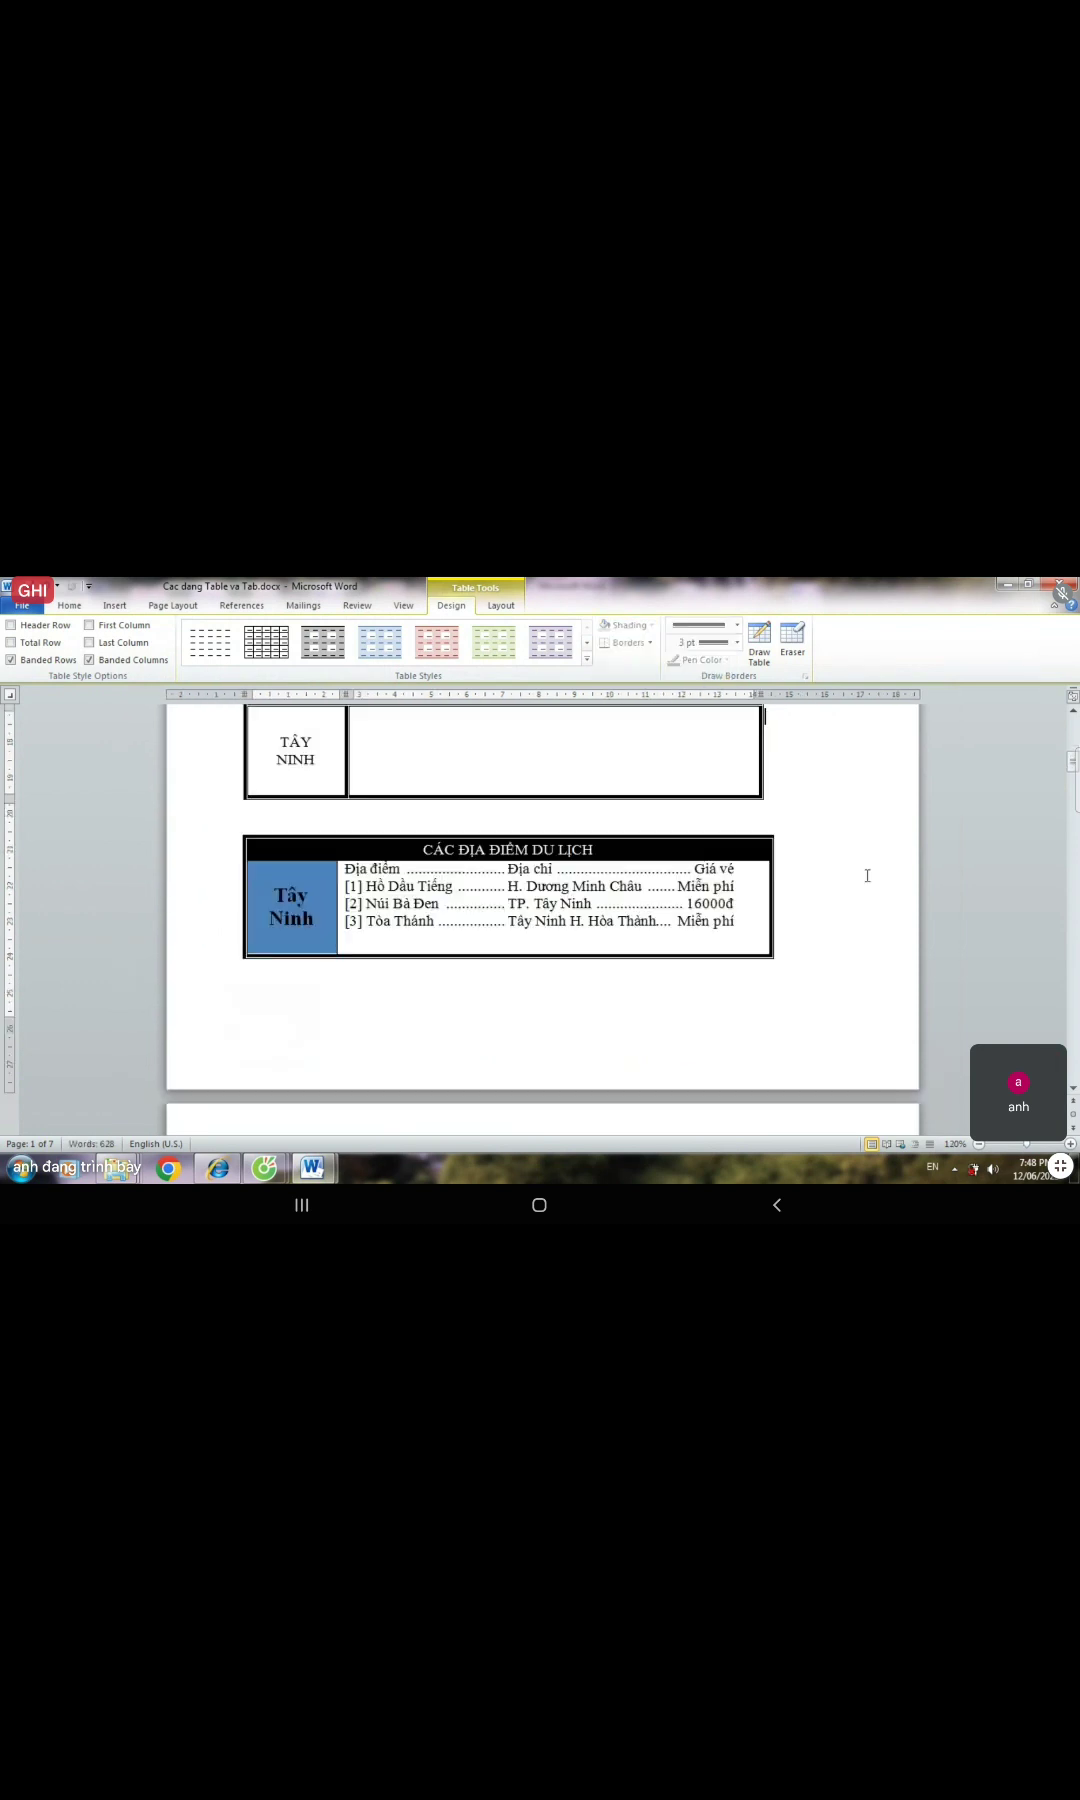
{"action": "scroll", "coordinate": [867, 875], "scroll_direction": "up", "scroll_amount": 1}
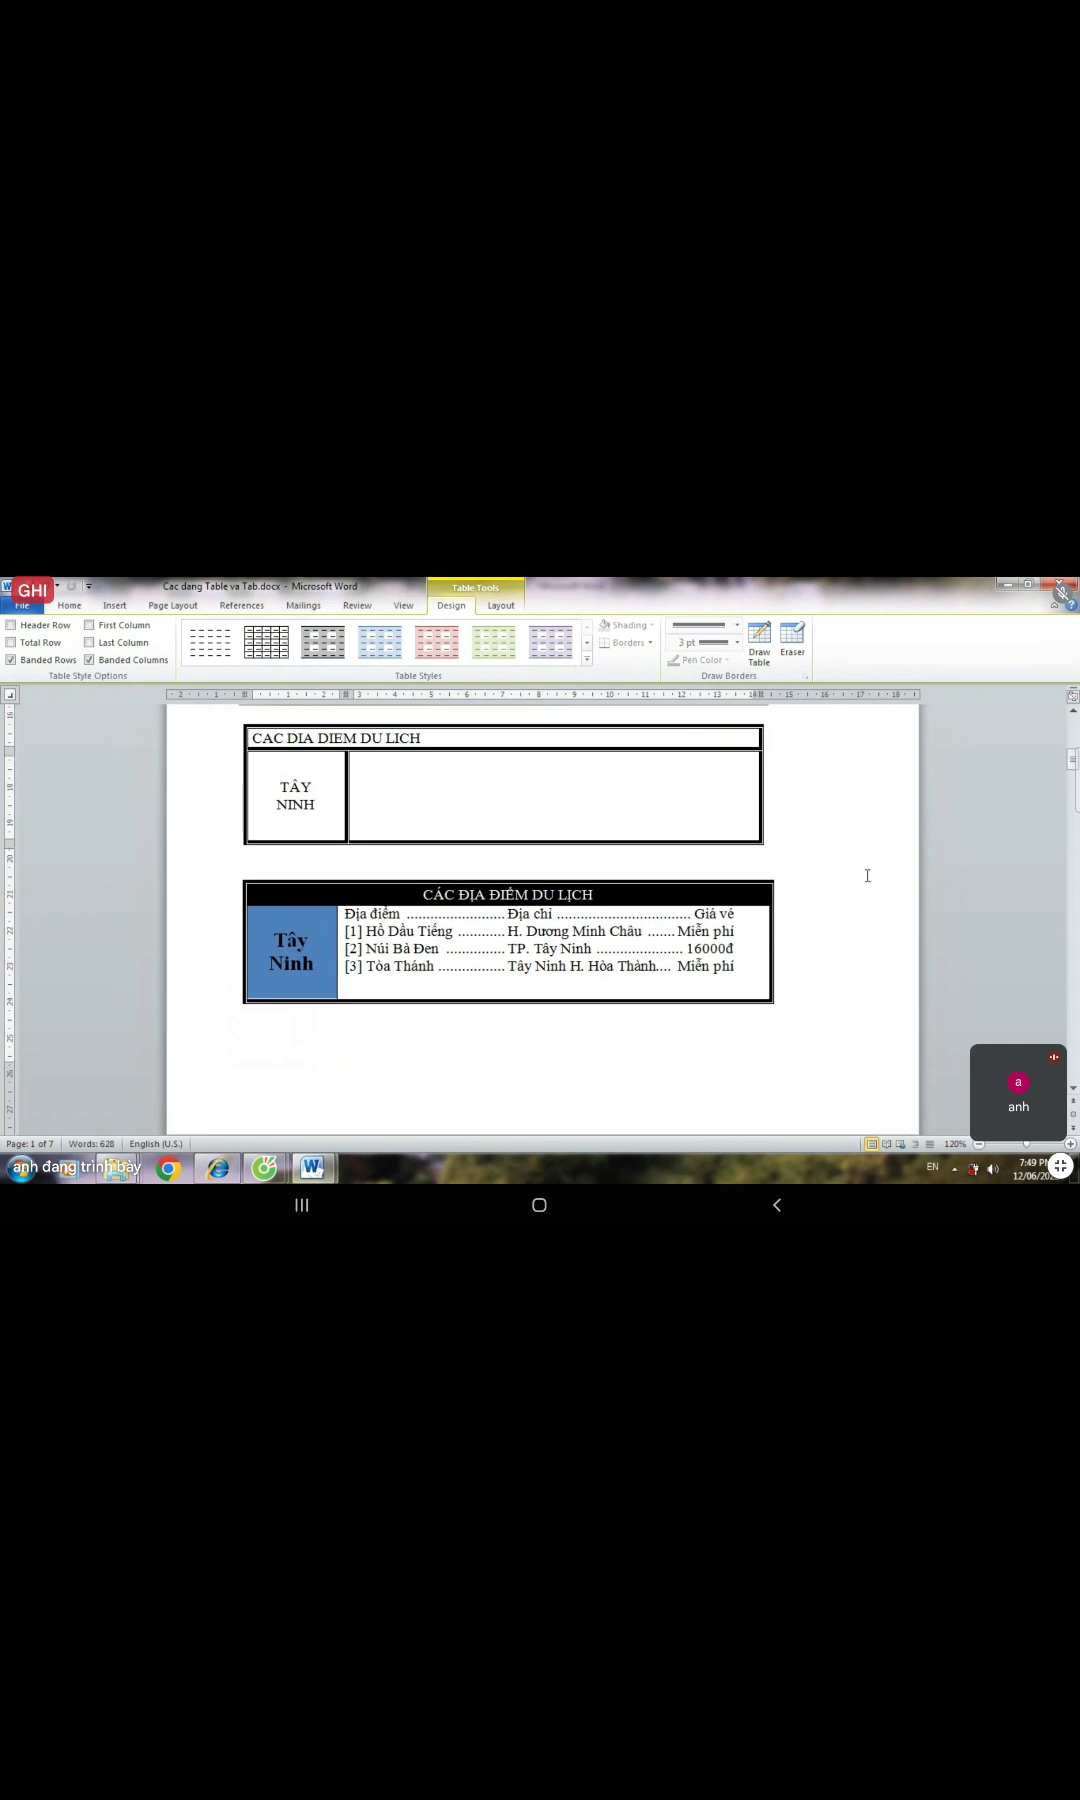
{"action": "left_click", "coordinate": [736, 966]}
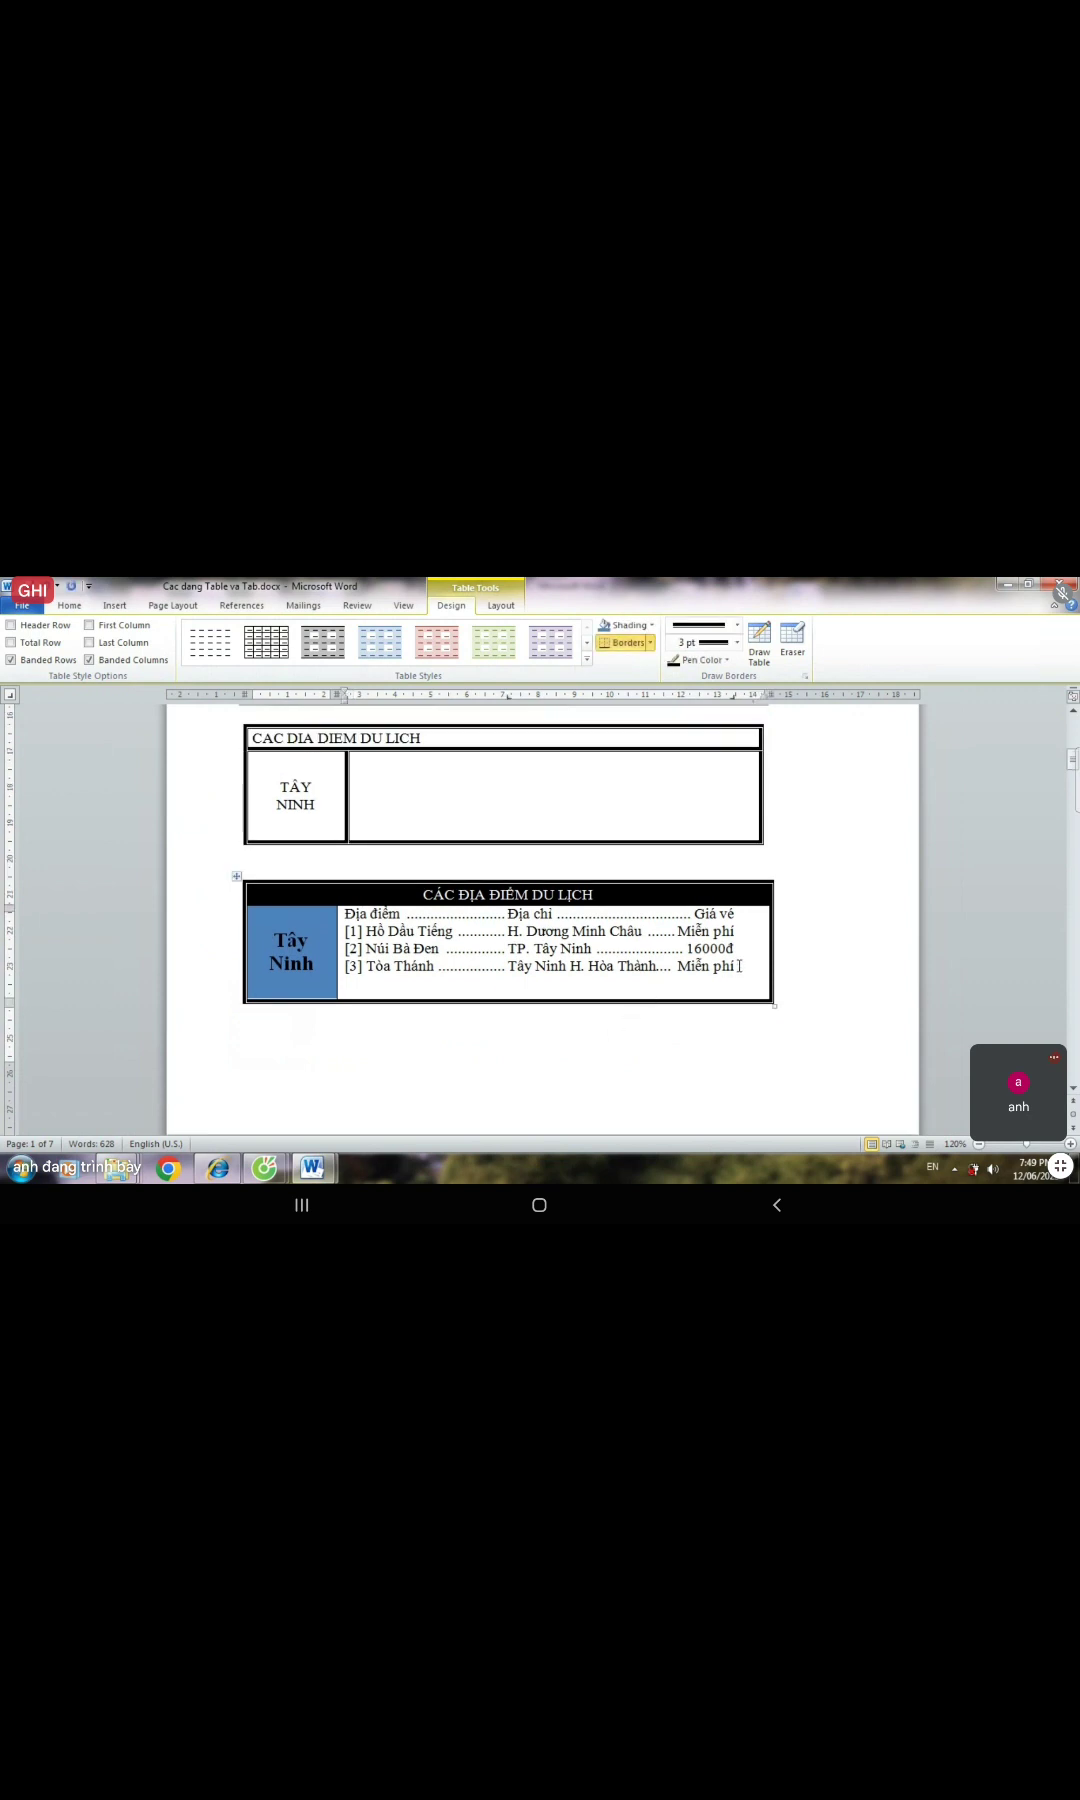
{"action": "left_click", "coordinate": [405, 967]}
{"action": "left_click", "coordinate": [384, 968]}
{"action": "key", "text": "End"}
{"action": "left_click_drag", "start_coordinate": [338, 999], "coordinate": [338, 985]}
{"action": "left_click", "coordinate": [568, 1000]}
{"action": "scroll", "coordinate": [401, 845], "scroll_direction": "up", "scroll_amount": 1}
{"action": "scroll", "coordinate": [401, 845], "scroll_direction": "up", "scroll_amount": 1}
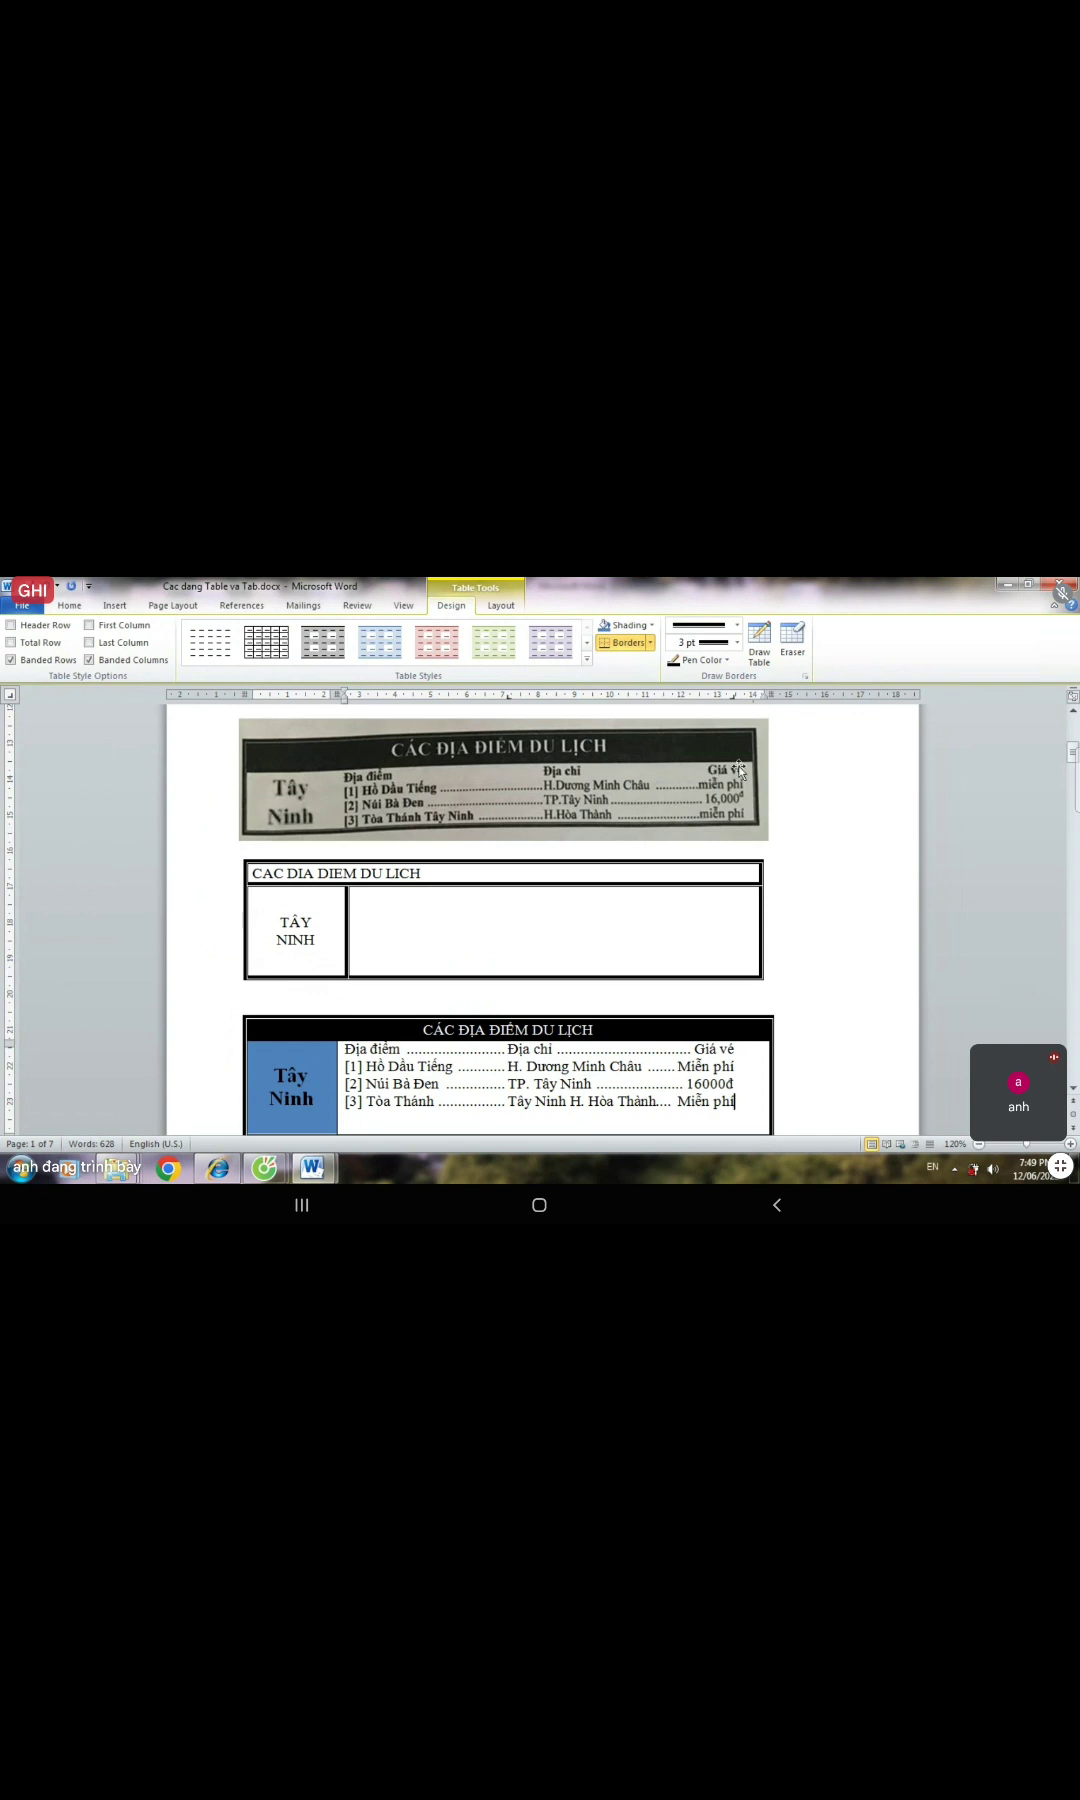
{"action": "scroll", "coordinate": [505, 1012], "scroll_direction": "down", "scroll_amount": 1}
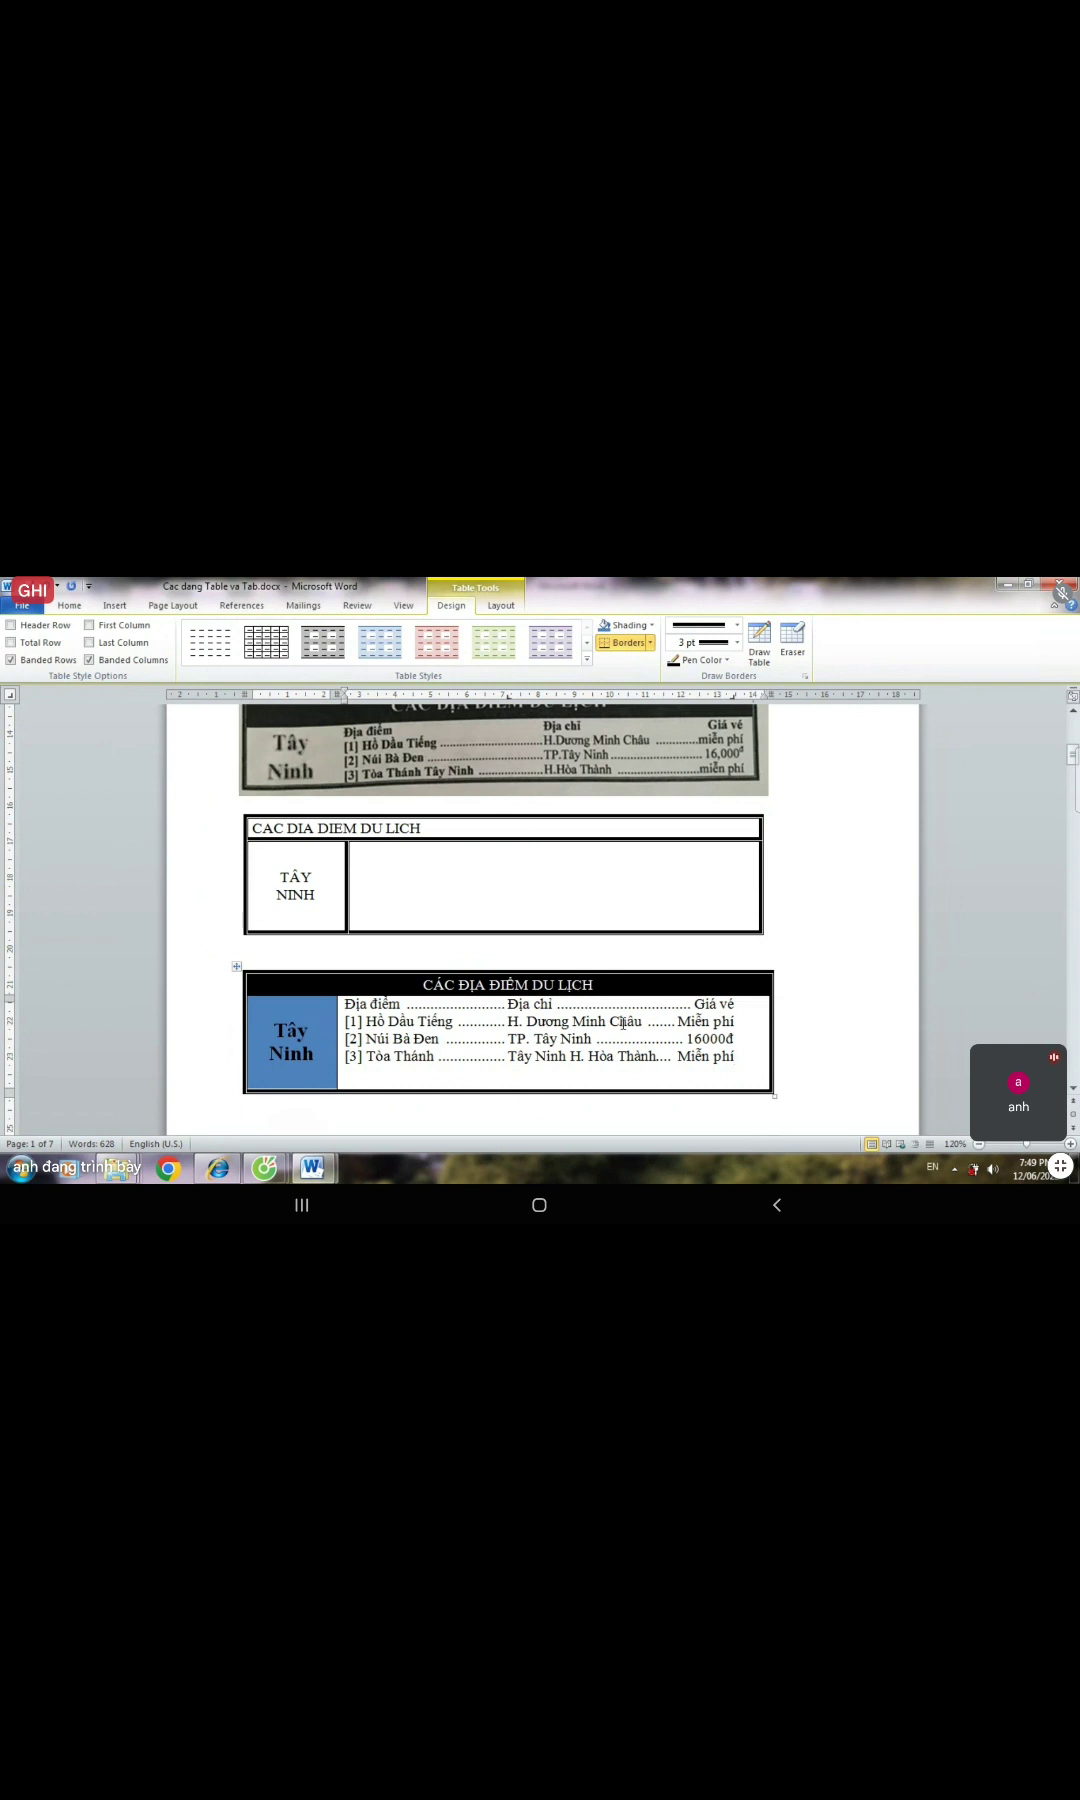
- Set the leader of the 4.55 cm and 10.86 cm tab stops to None for the "Địa điểm – Địa chỉ – Giá vé" line
{"action": "scroll", "coordinate": [623, 1022], "scroll_direction": "up", "scroll_amount": 1}
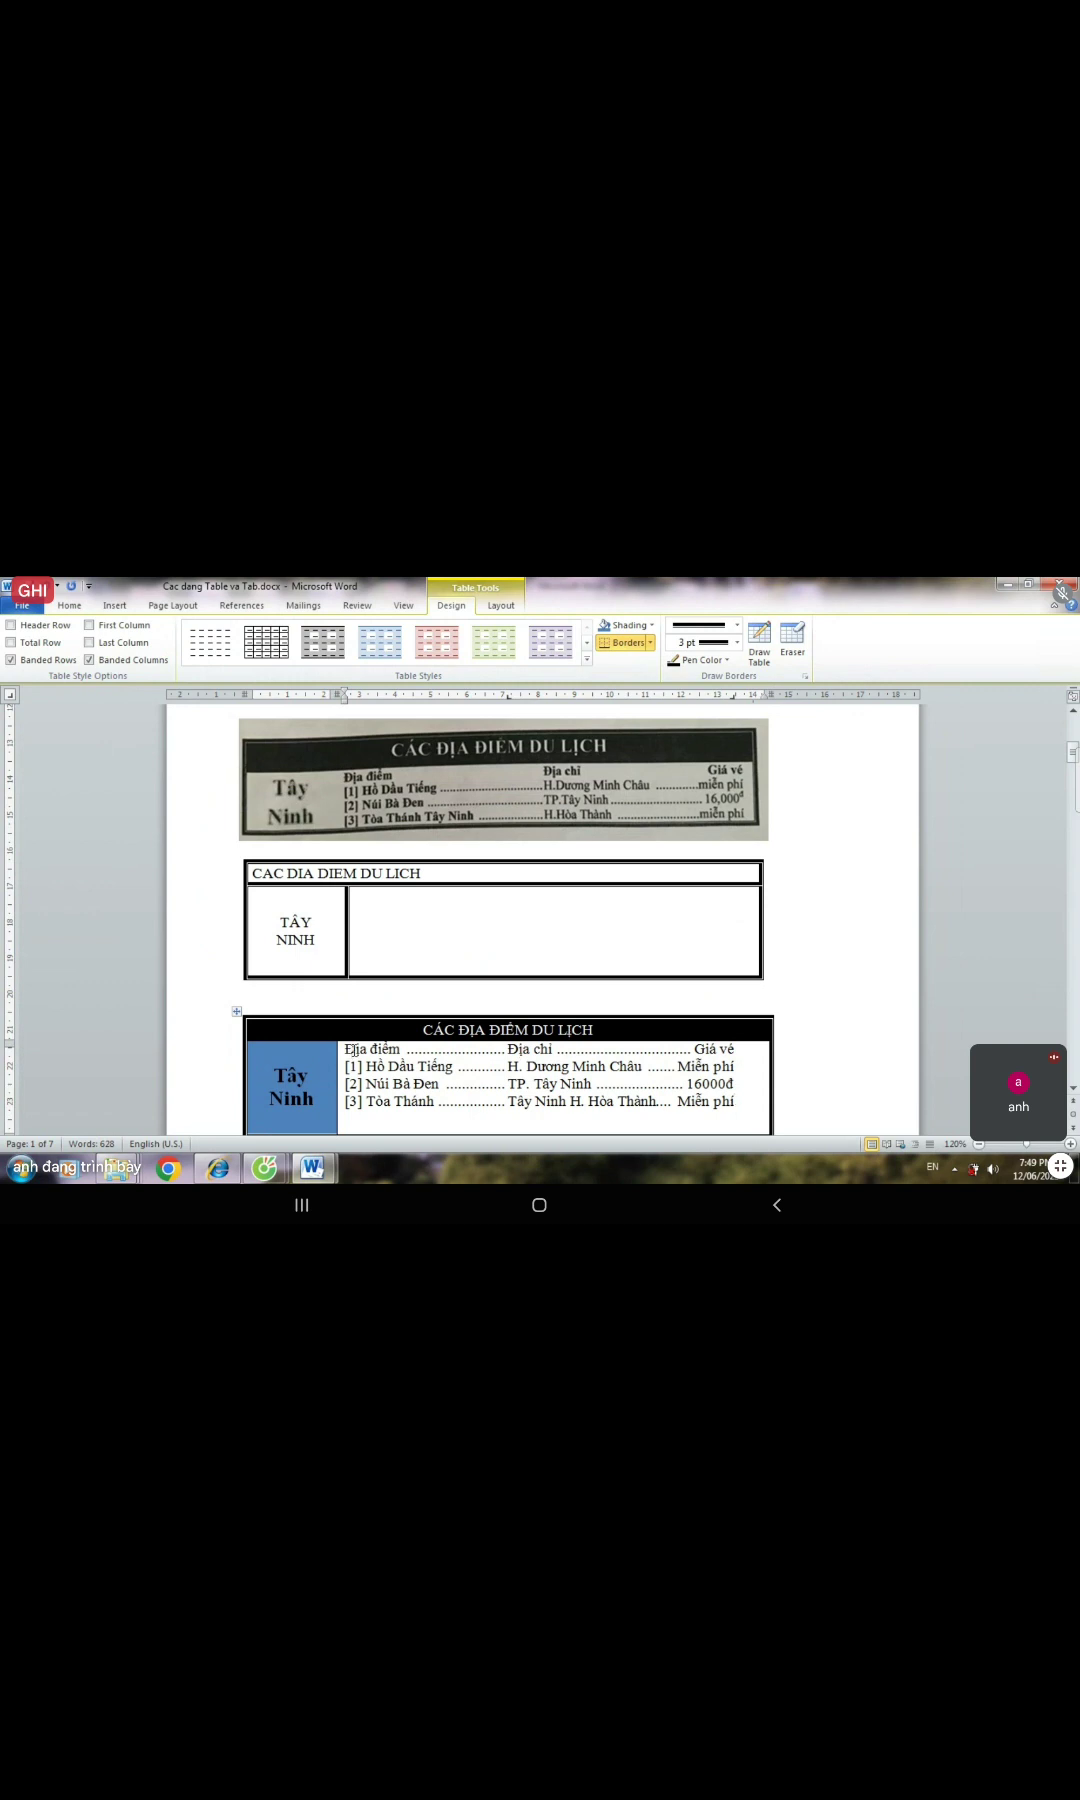
{"action": "left_click_drag", "start_coordinate": [345, 1049], "coordinate": [735, 1053]}
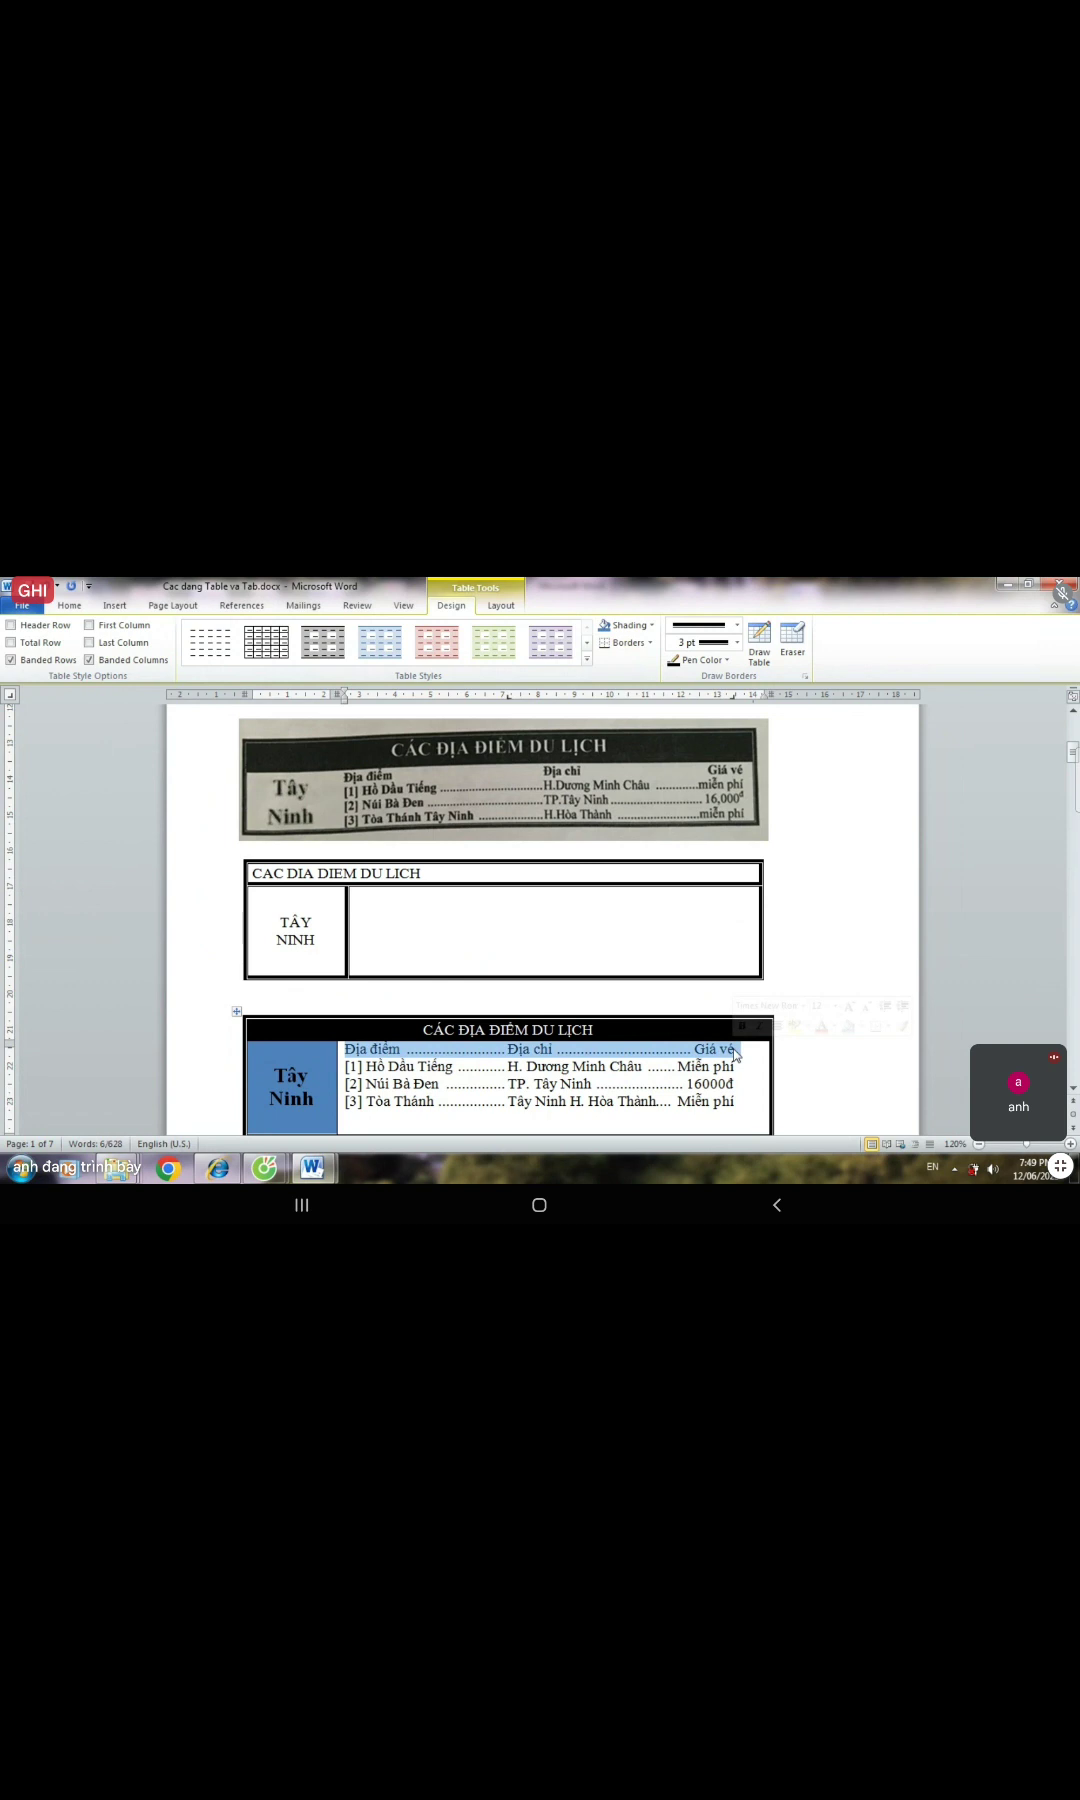
{"action": "double_click", "coordinate": [734, 698]}
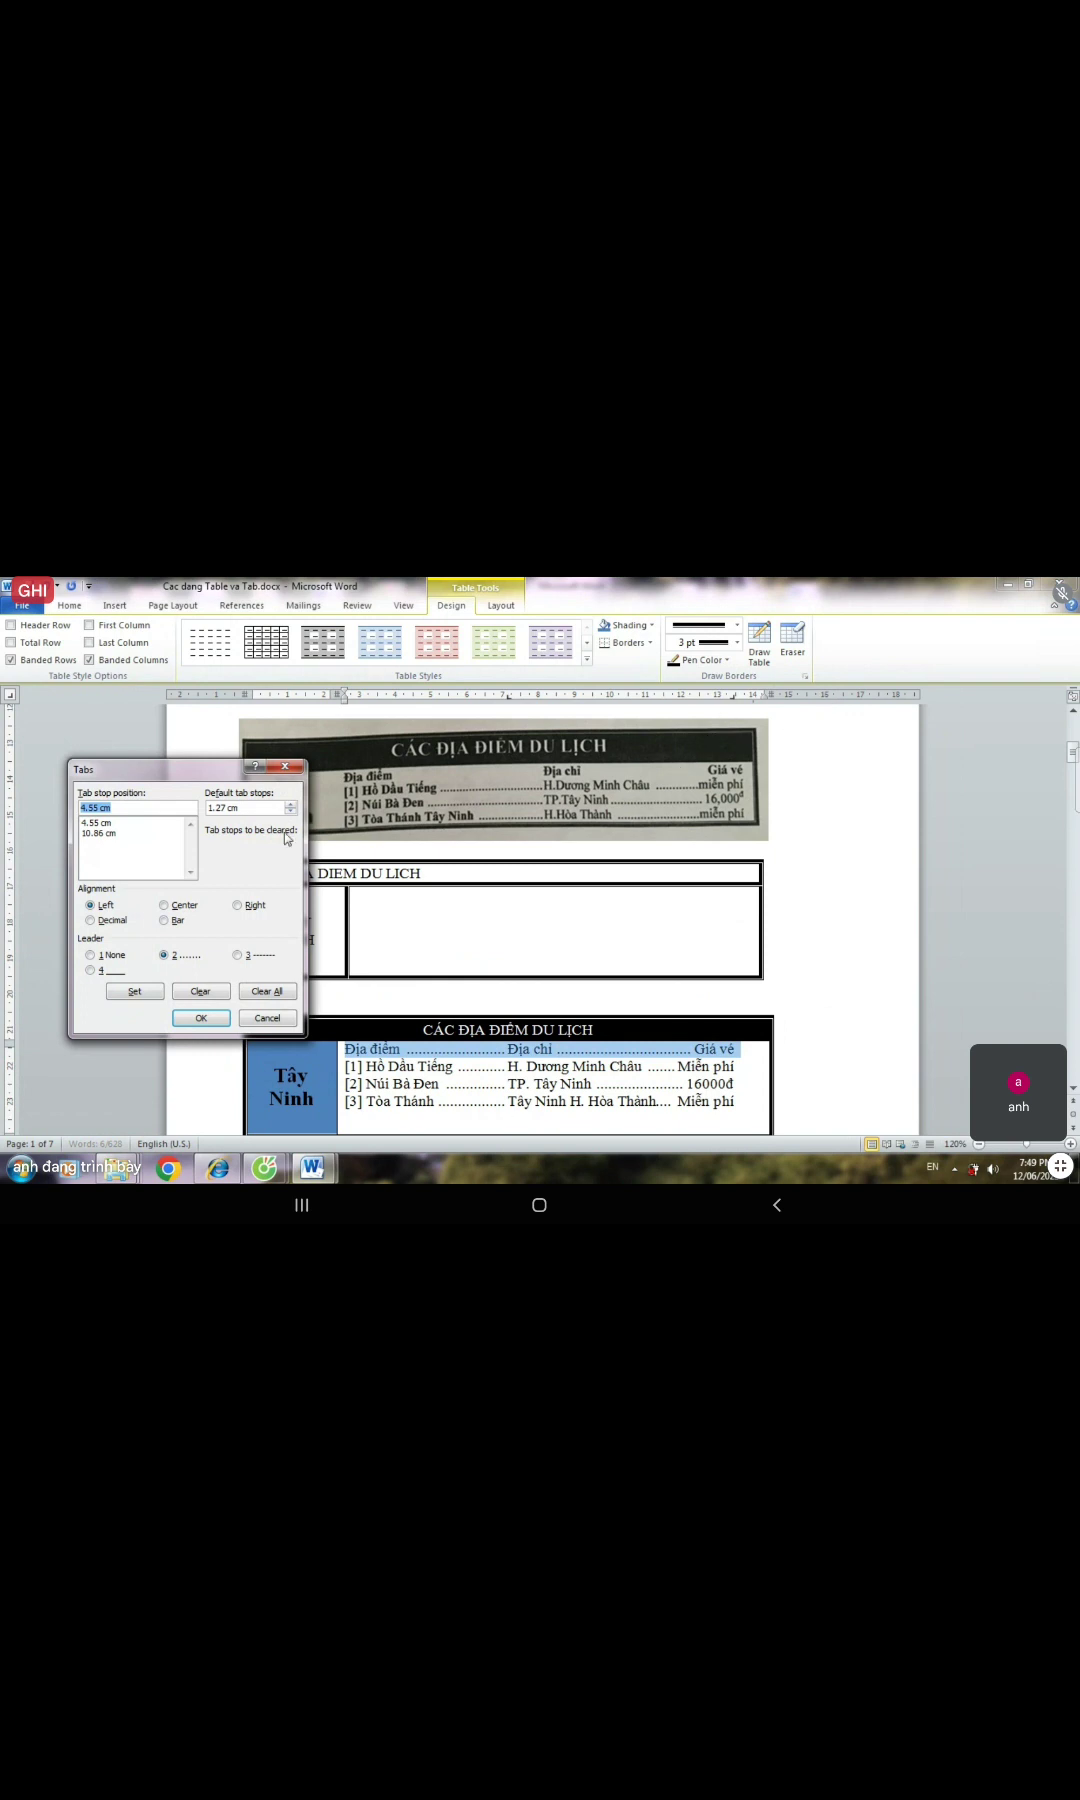
{"action": "left_click", "coordinate": [100, 822]}
{"action": "left_click", "coordinate": [91, 955]}
{"action": "left_click", "coordinate": [147, 992]}
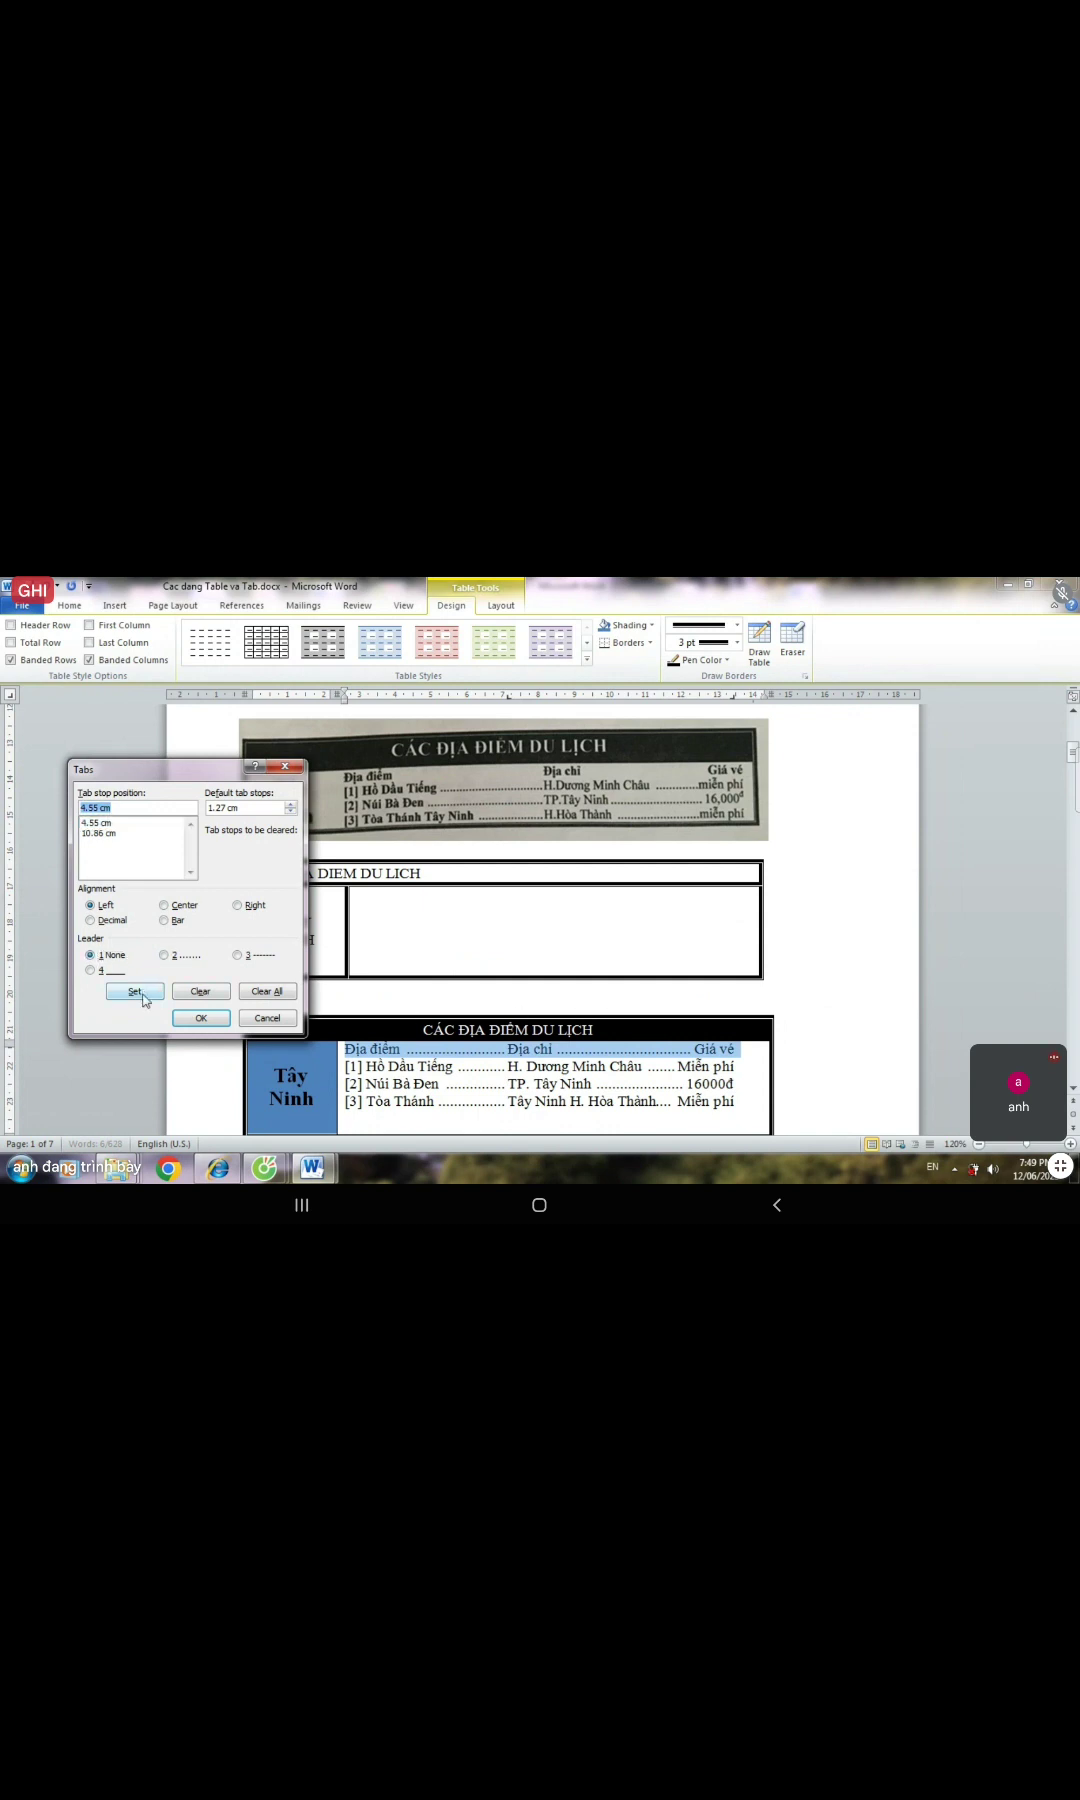
{"action": "left_click", "coordinate": [113, 832]}
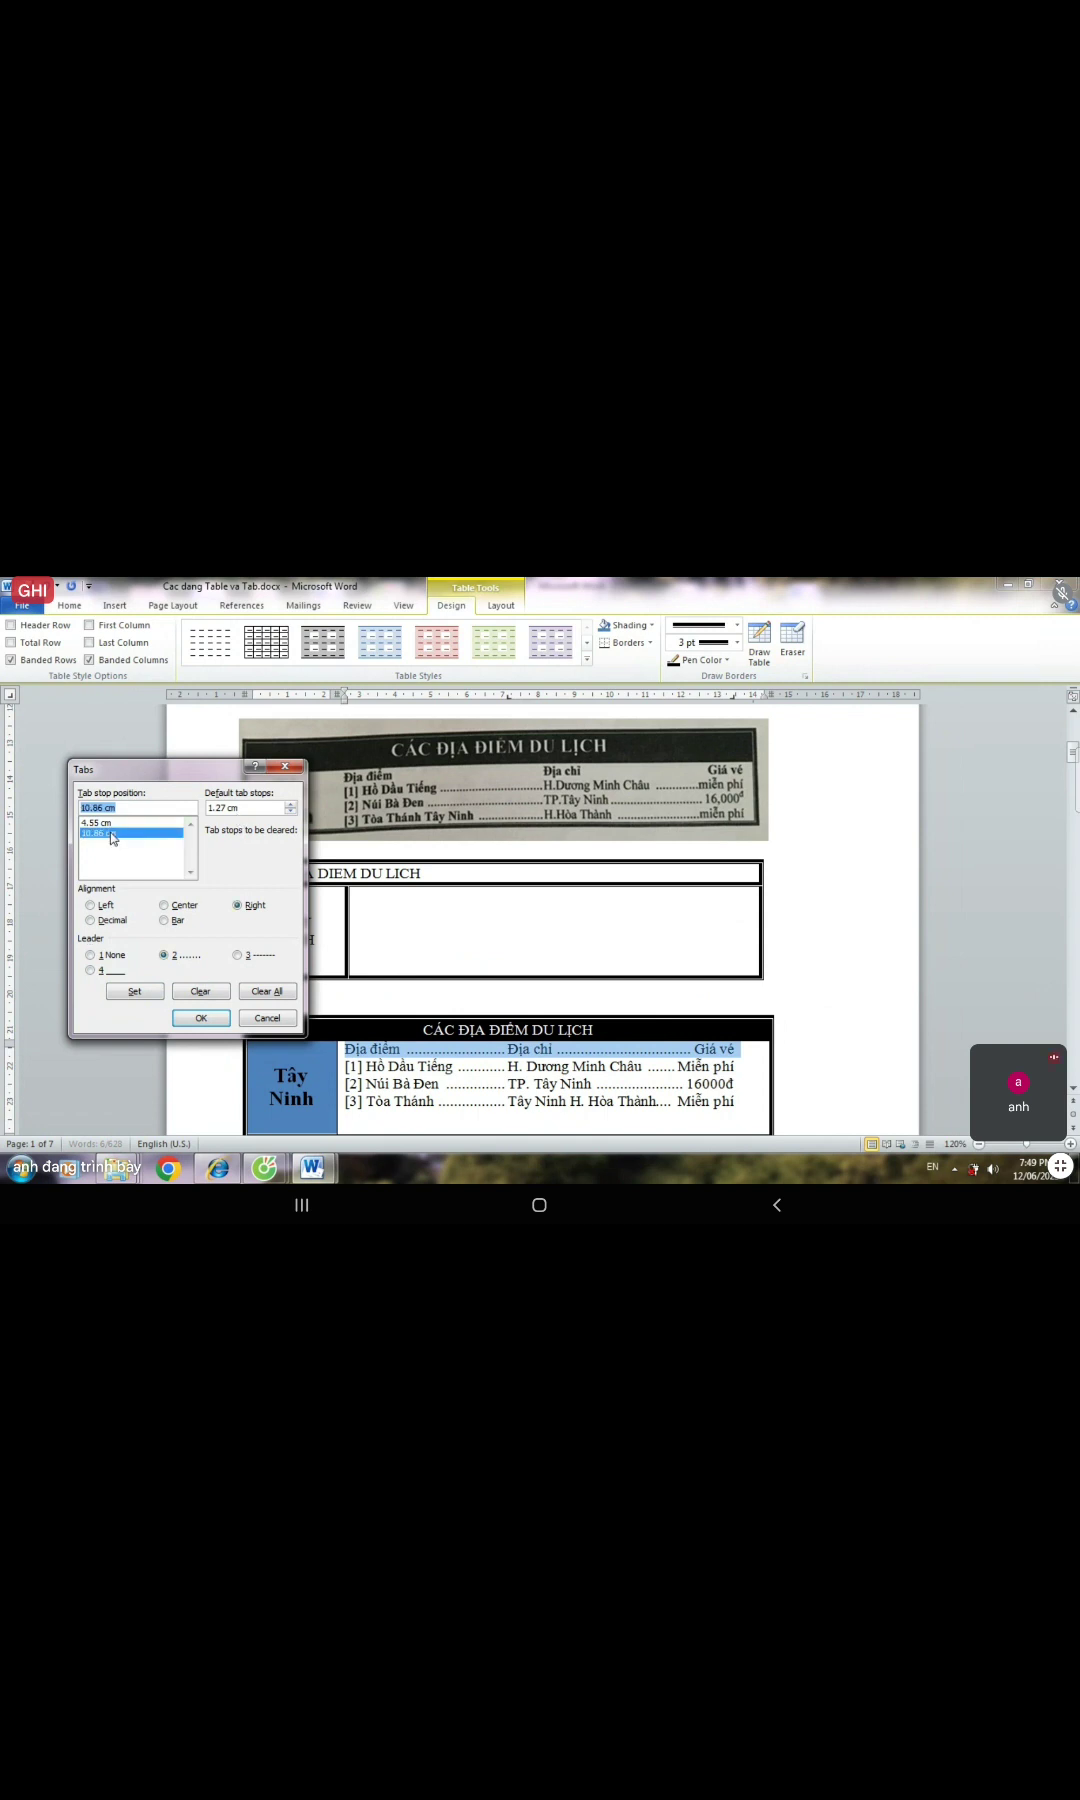
{"action": "left_click", "coordinate": [91, 956]}
{"action": "left_click", "coordinate": [139, 996]}
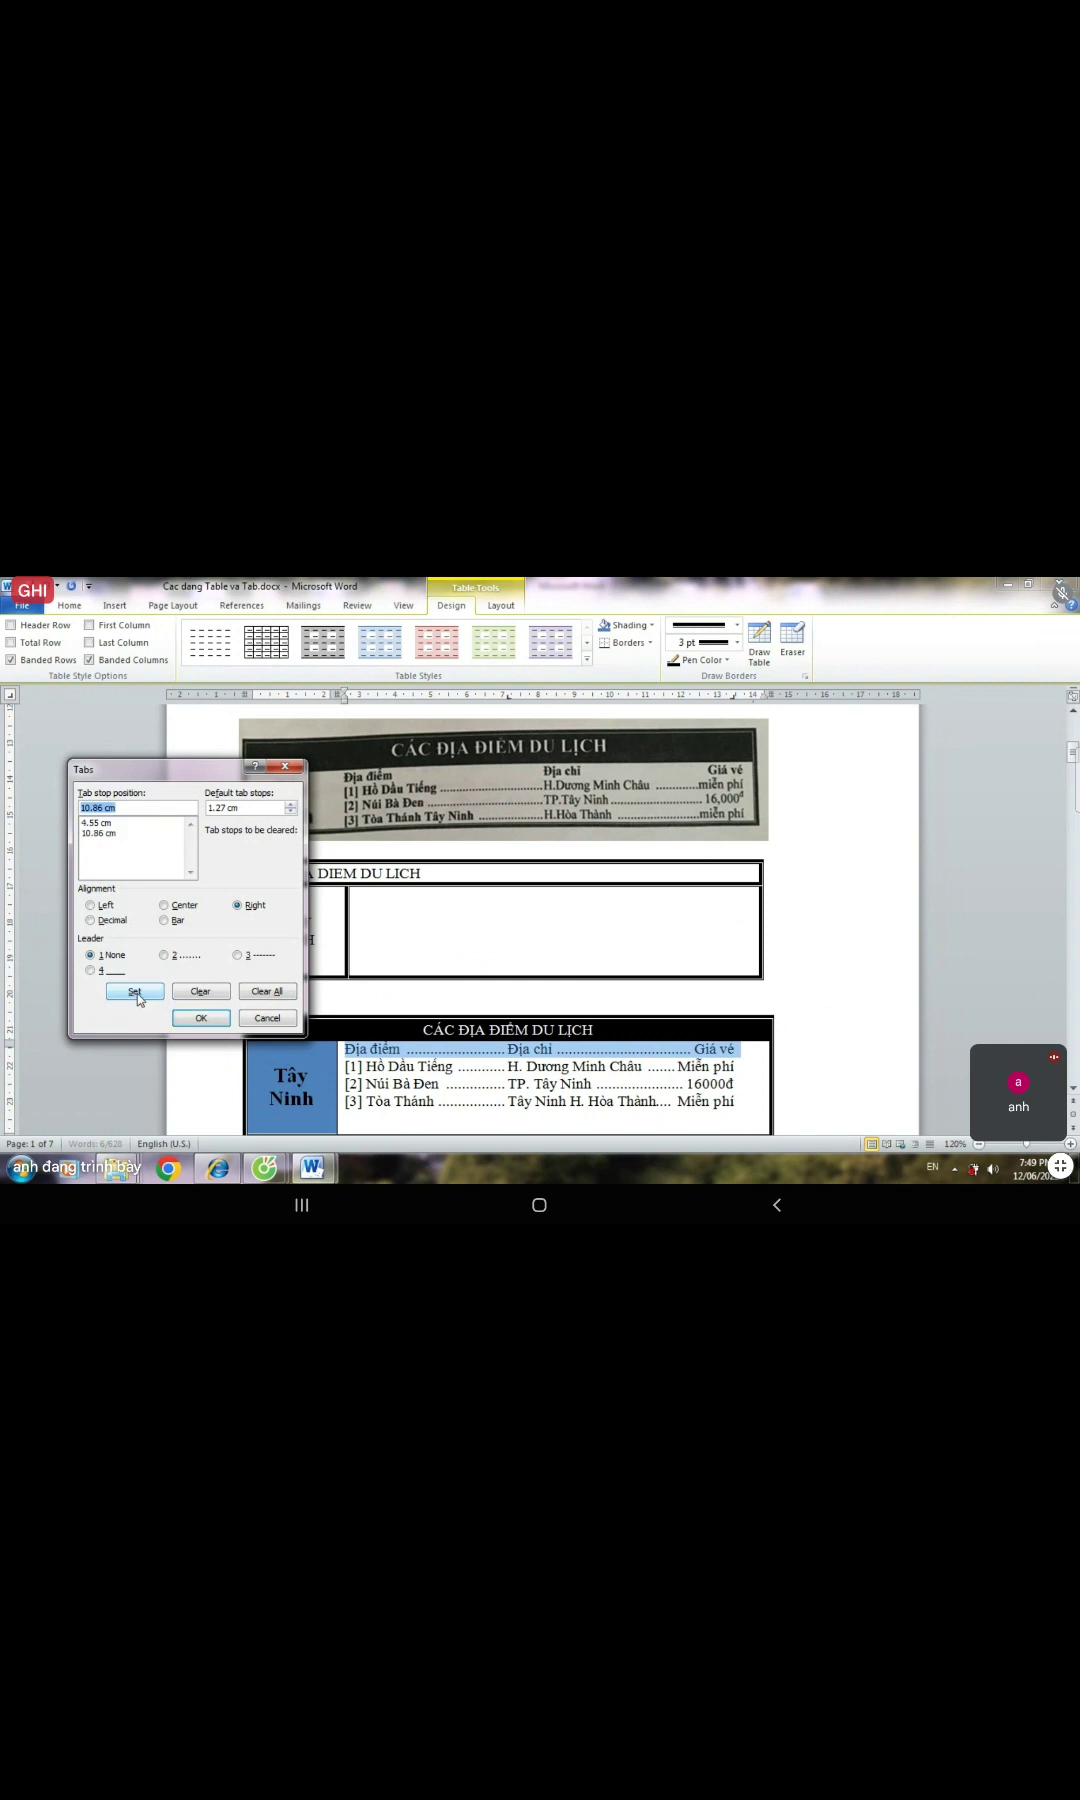
{"action": "left_click", "coordinate": [201, 1018]}
{"action": "left_click", "coordinate": [715, 987]}
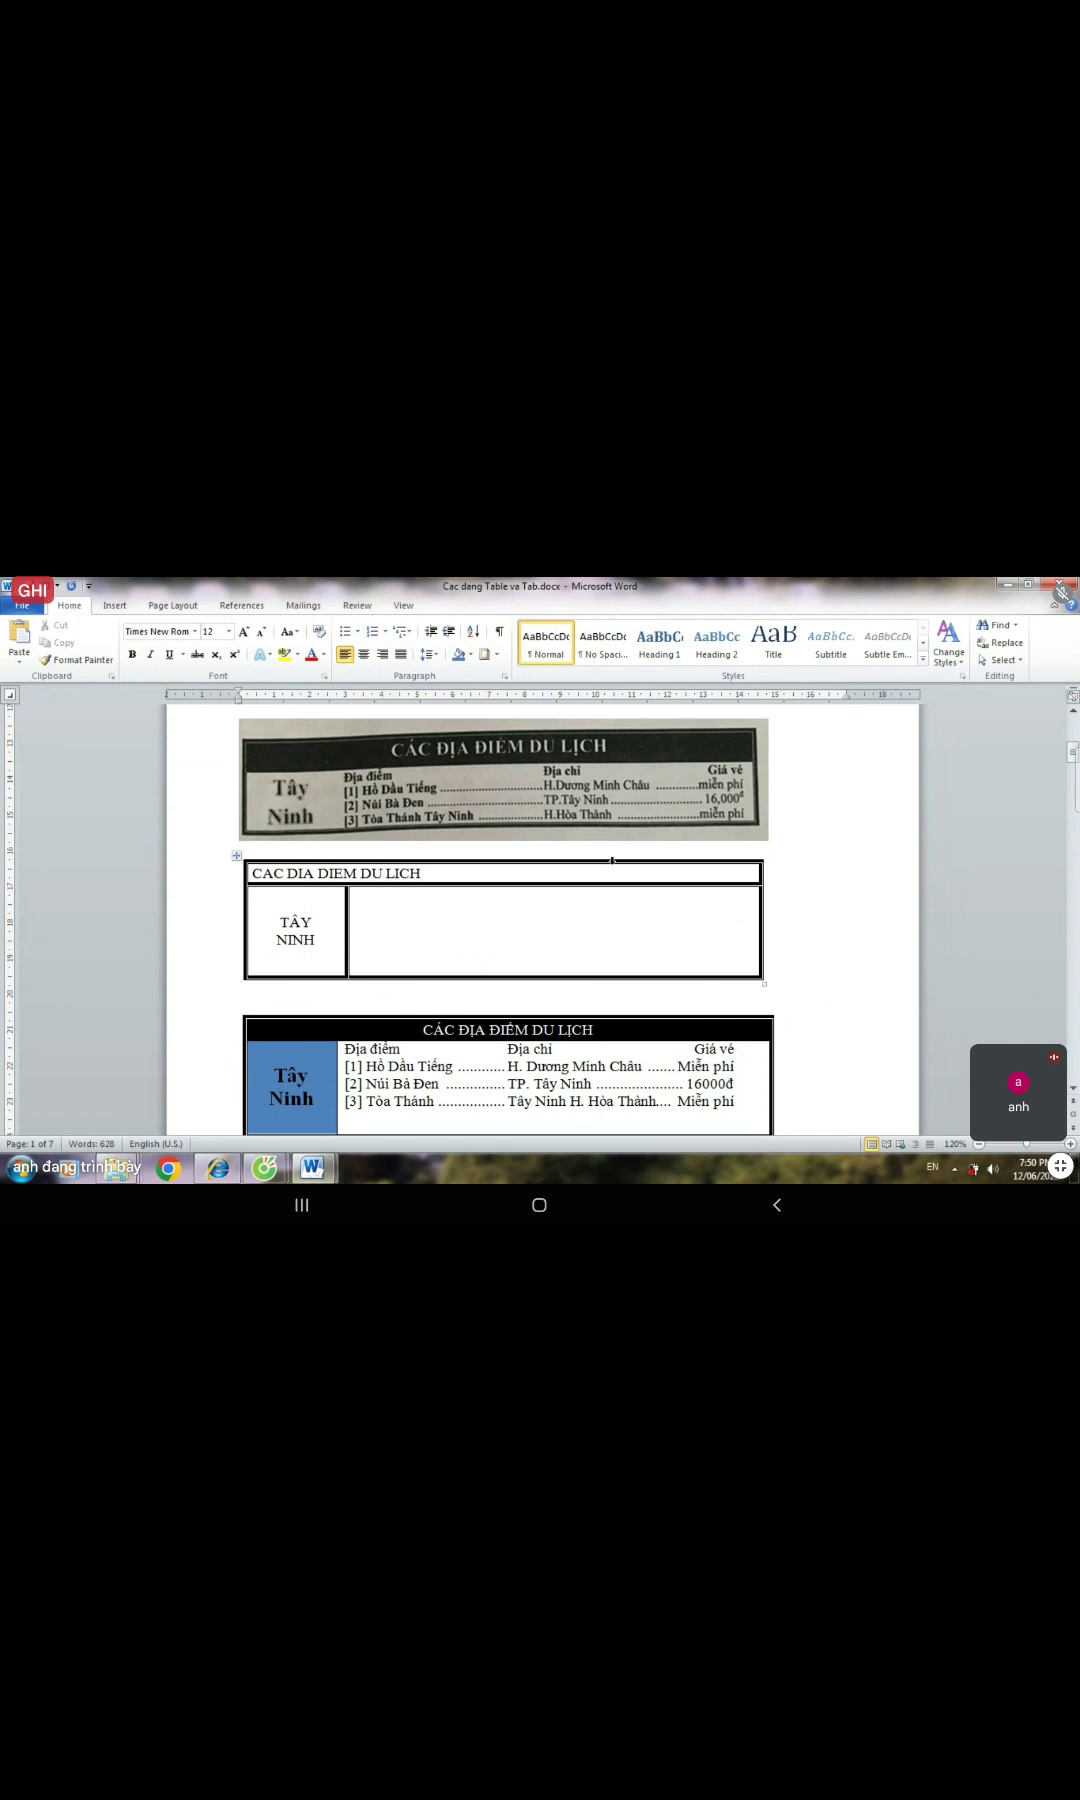
- Open the tab stop settings for the [2] Núi Bà Đen line of the places cell
{"action": "scroll", "coordinate": [612, 860], "scroll_direction": "down", "scroll_amount": 1}
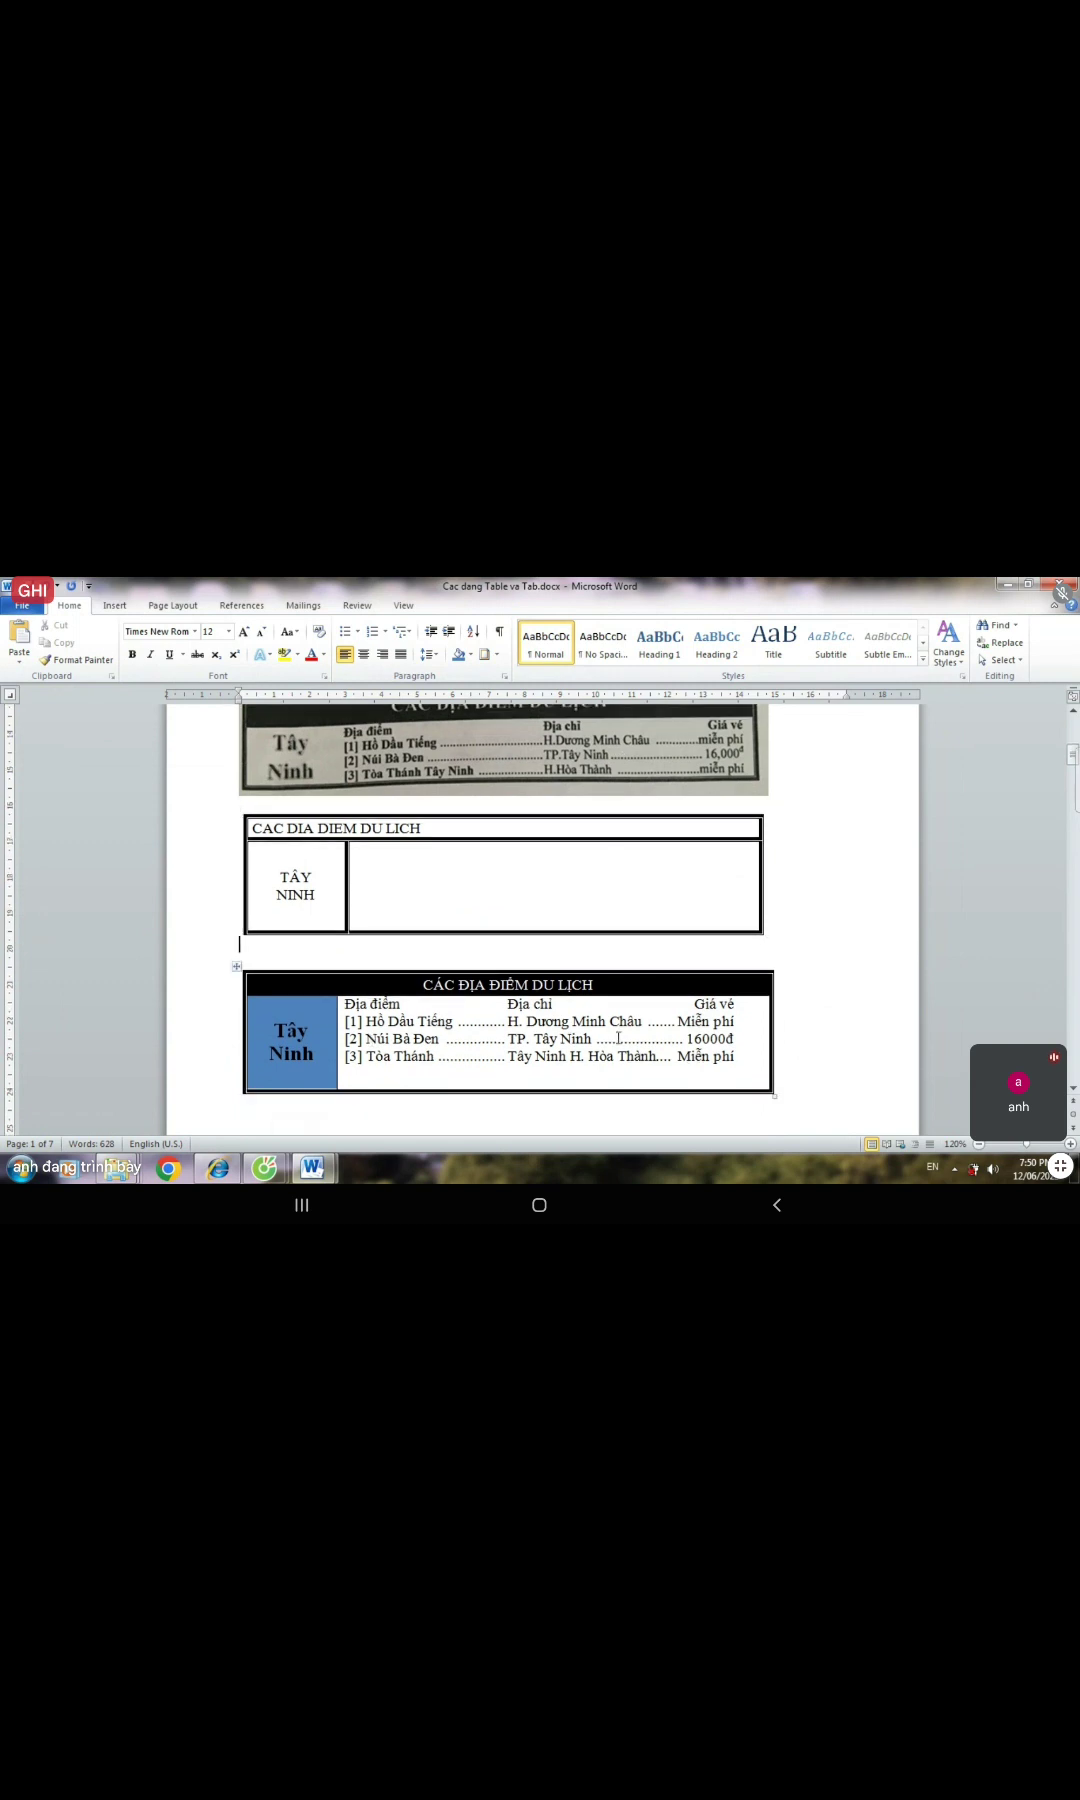
{"action": "left_click_drag", "start_coordinate": [349, 1038], "coordinate": [753, 1038]}
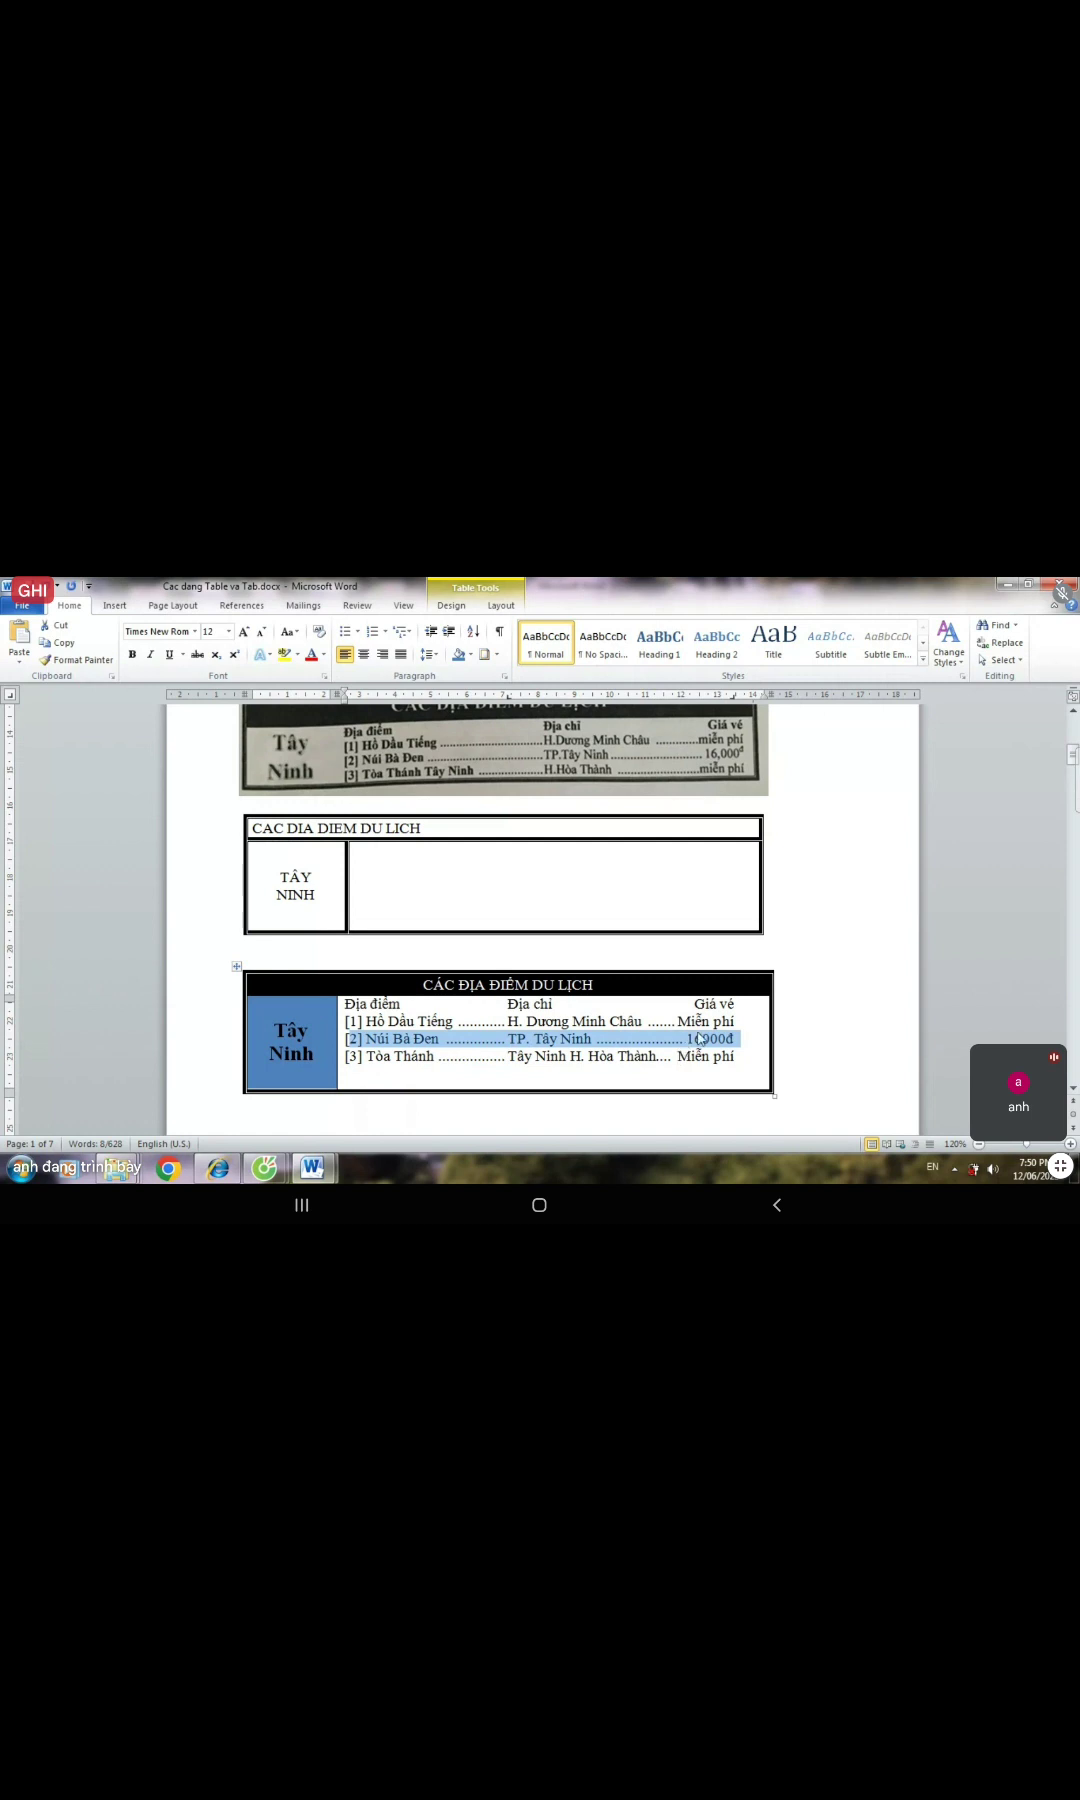
{"action": "left_click", "coordinate": [613, 1038]}
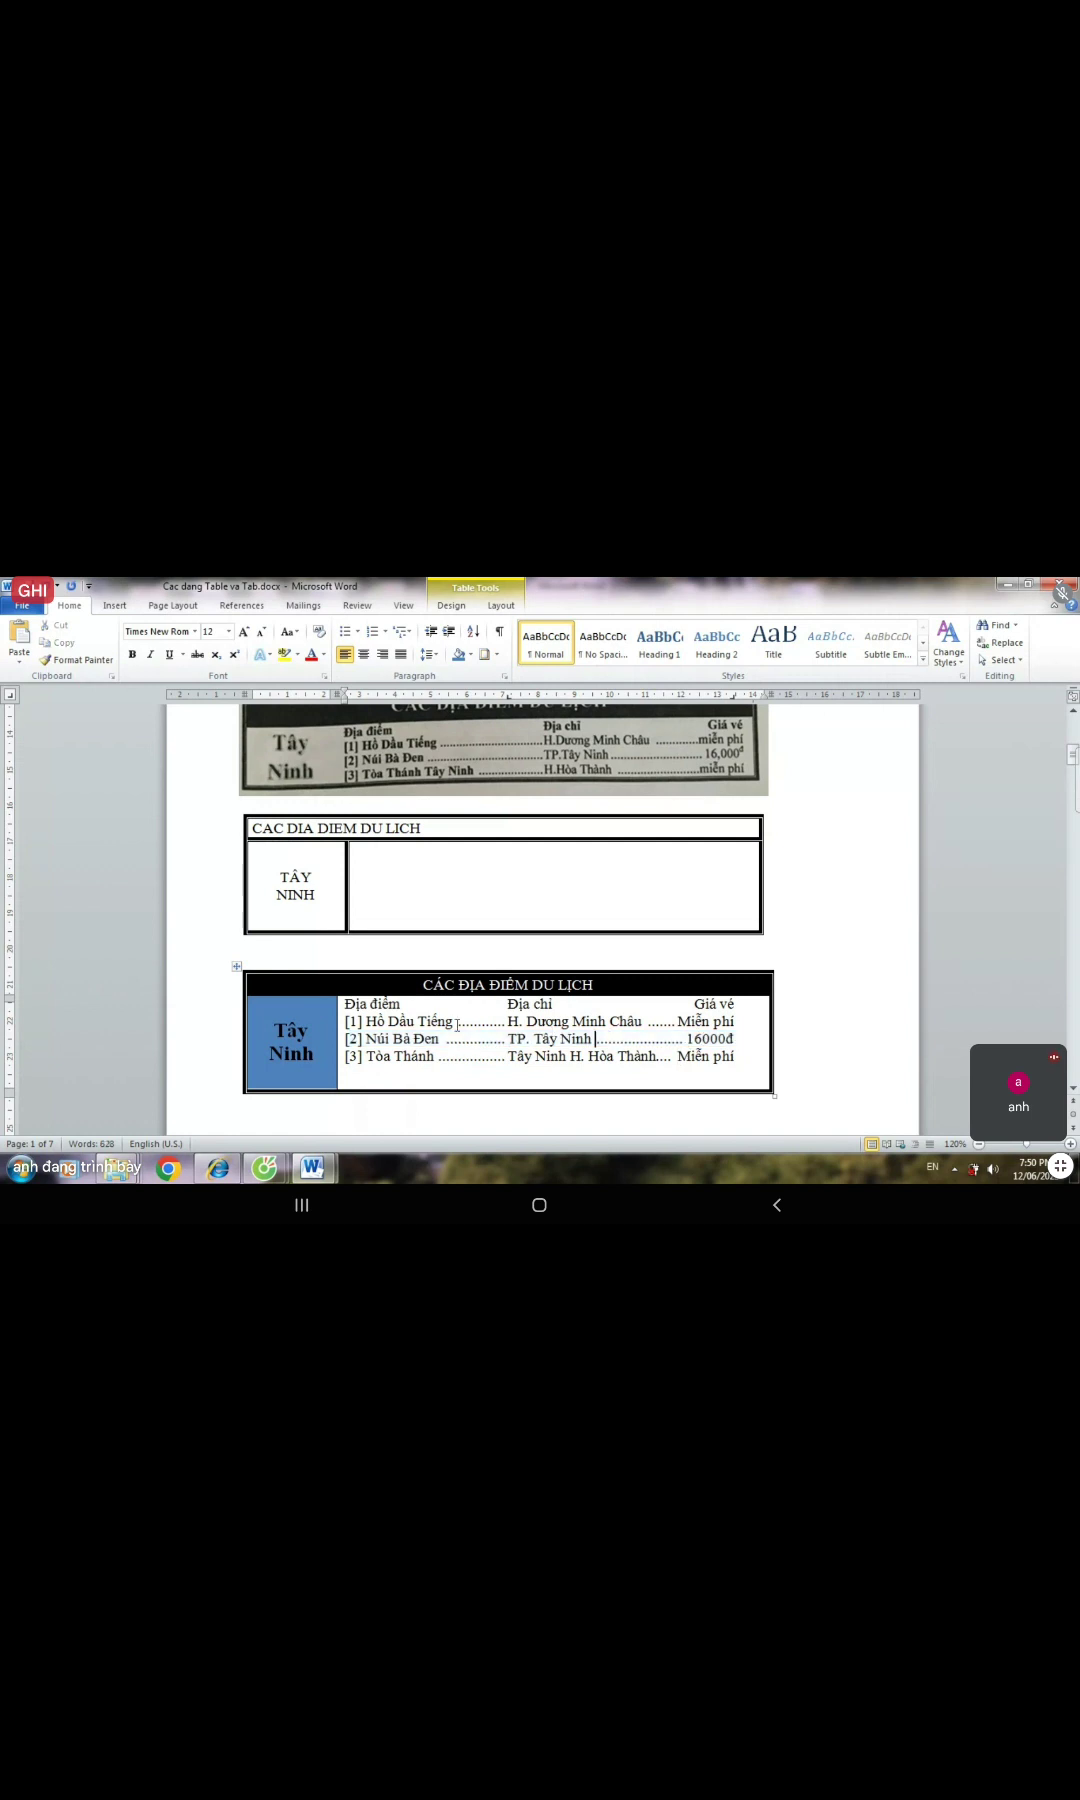
{"action": "left_click_drag", "start_coordinate": [343, 1040], "coordinate": [732, 1030]}
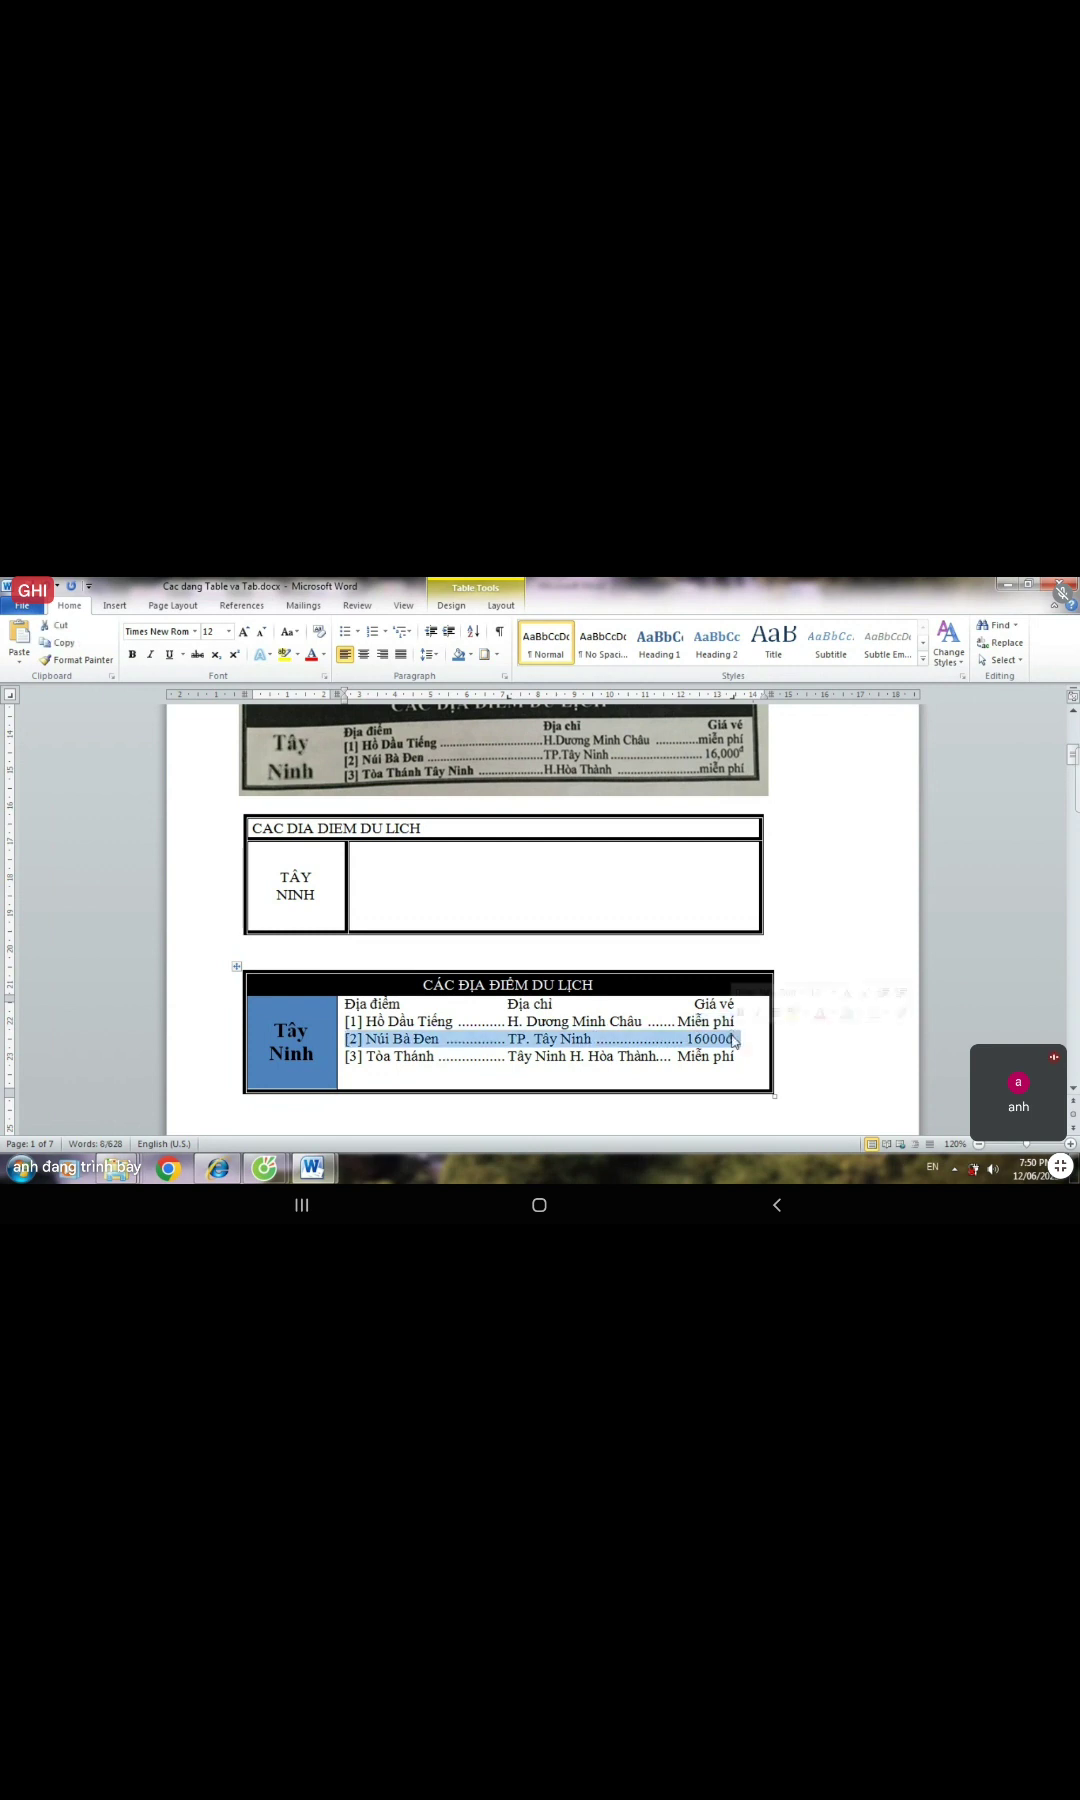
{"action": "left_click_drag", "start_coordinate": [734, 697], "coordinate": [735, 704]}
{"action": "double_click", "coordinate": [735, 702]}
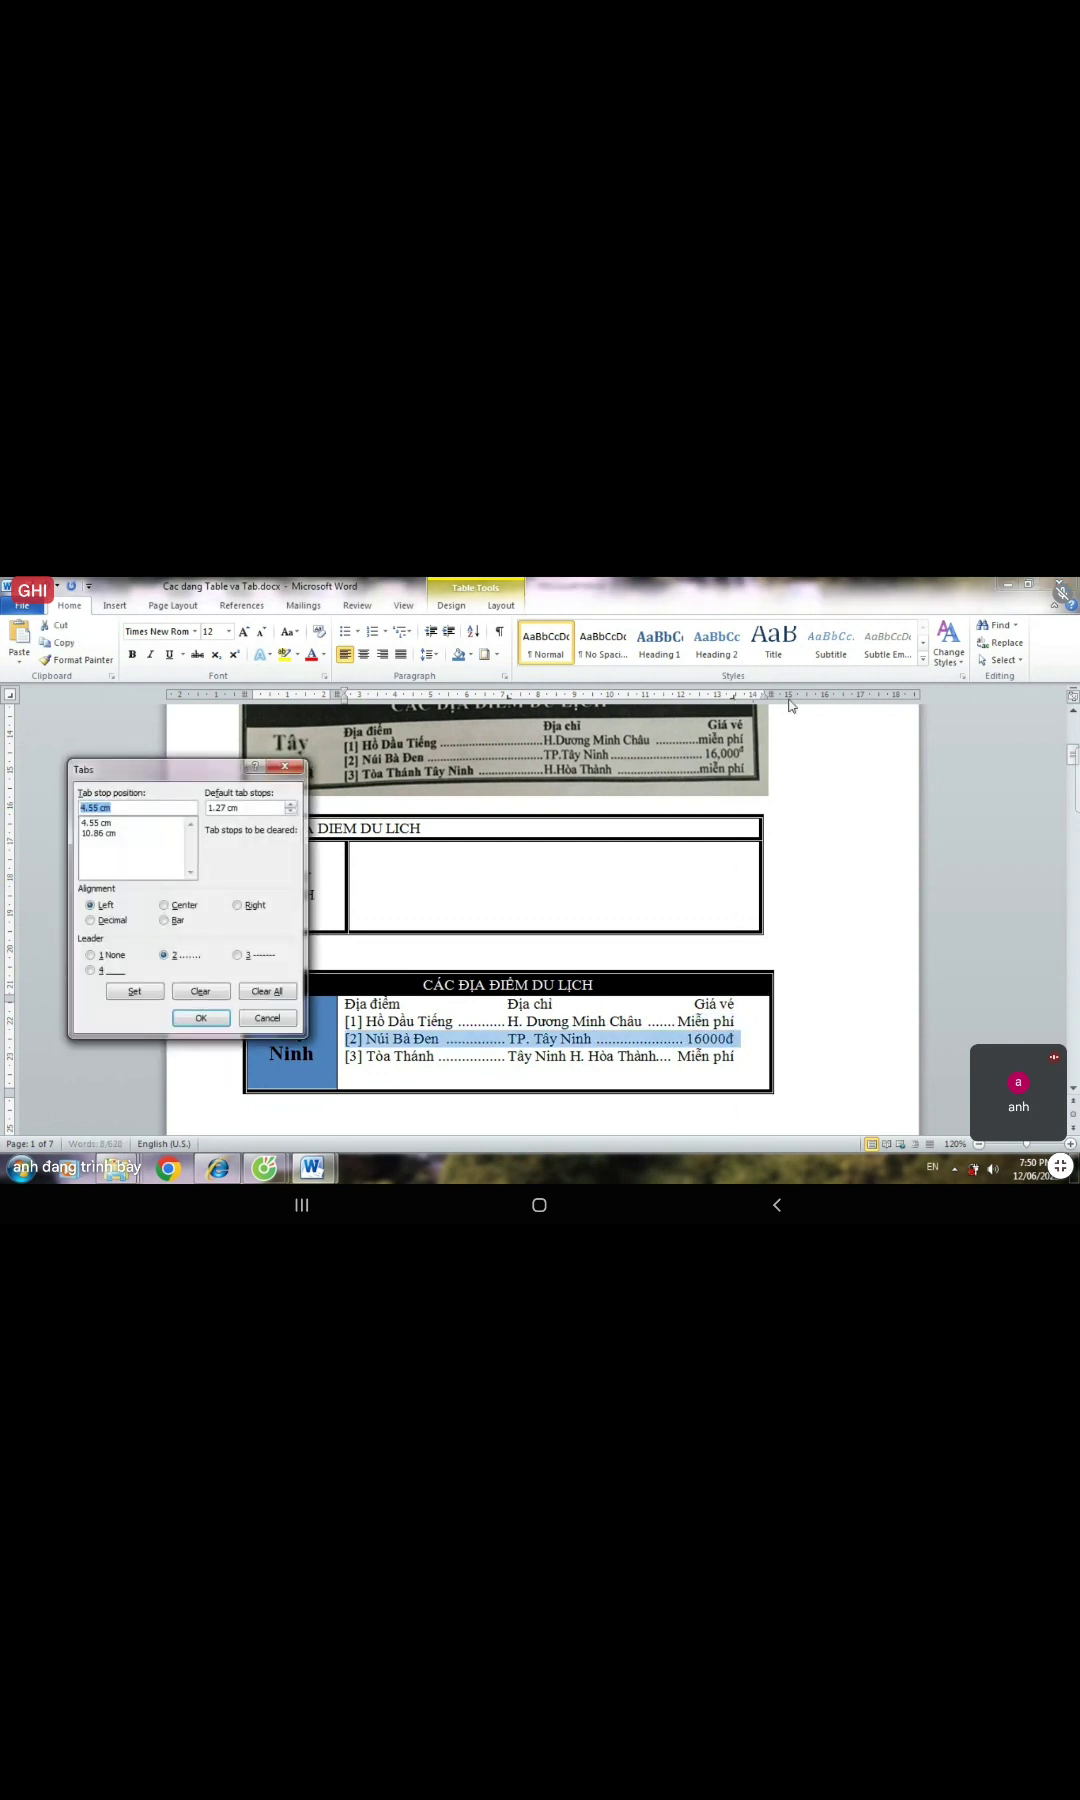